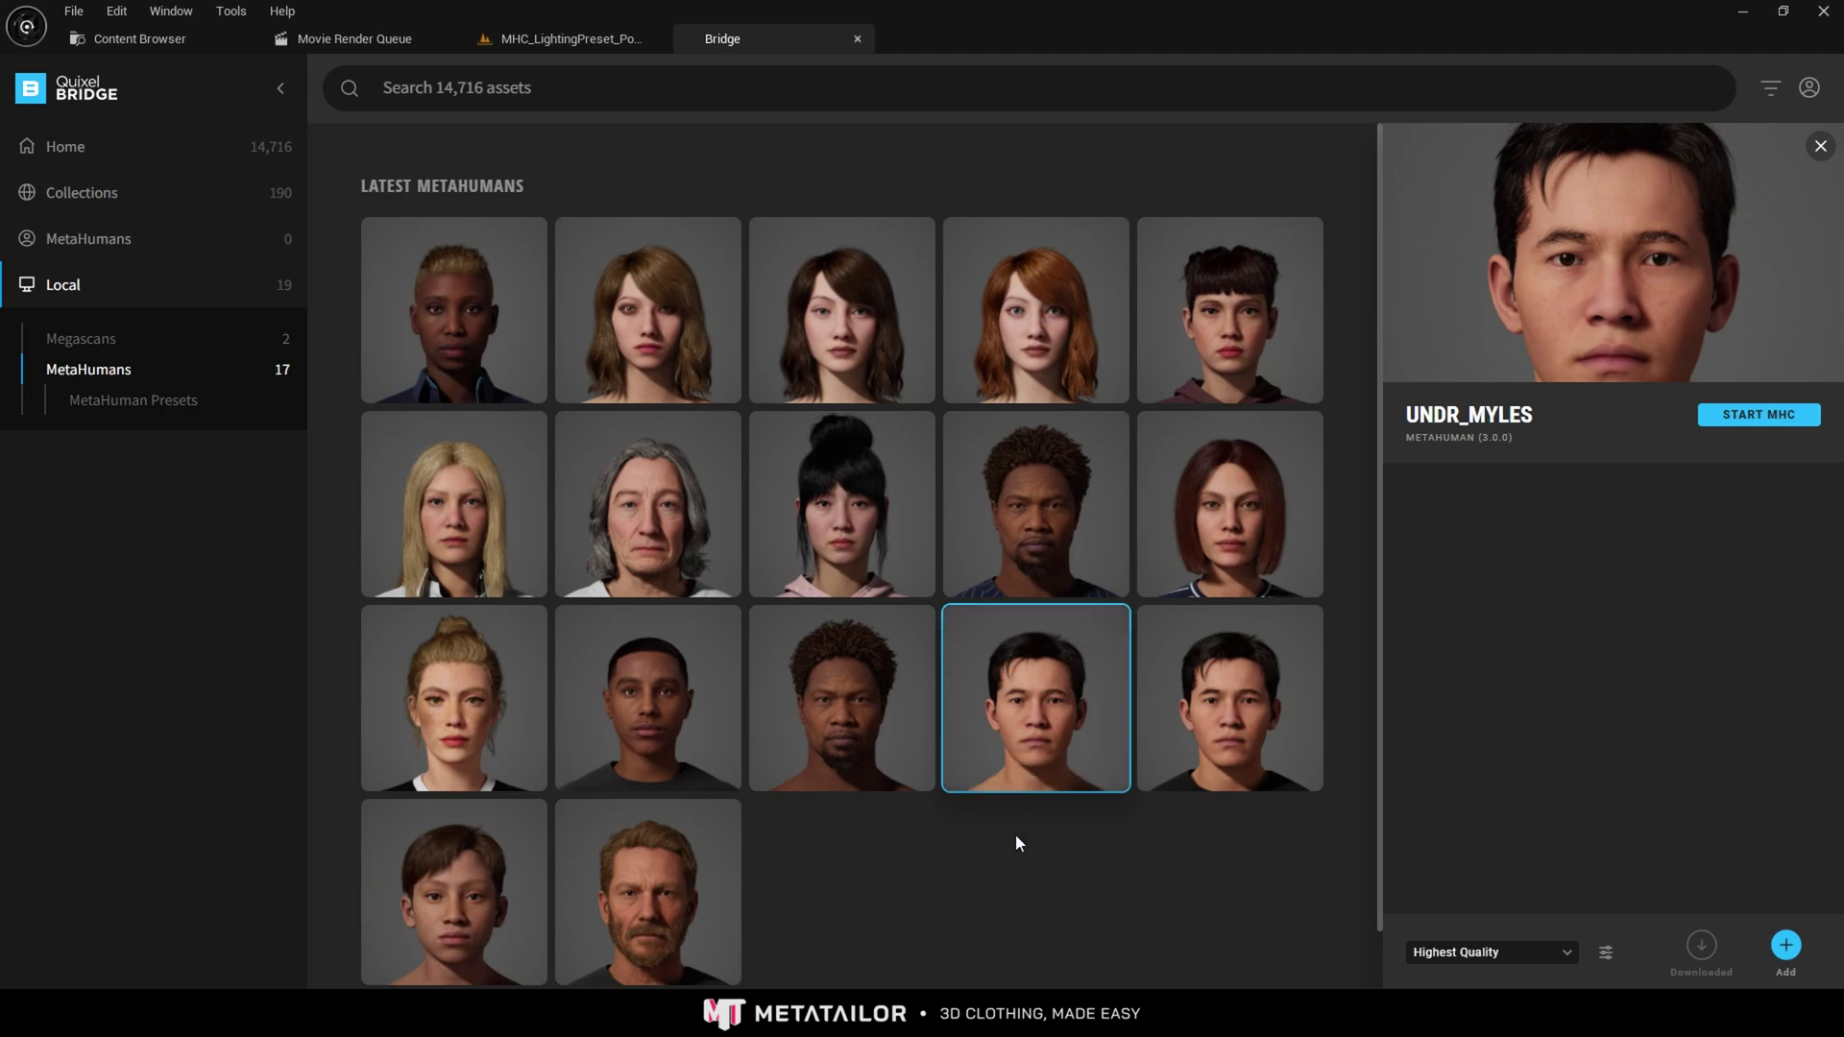
Clear the Feet component's skeletal mesh in the BP_Undr_Myles blueprint, then compile and save the blueprint.
click(545, 43)
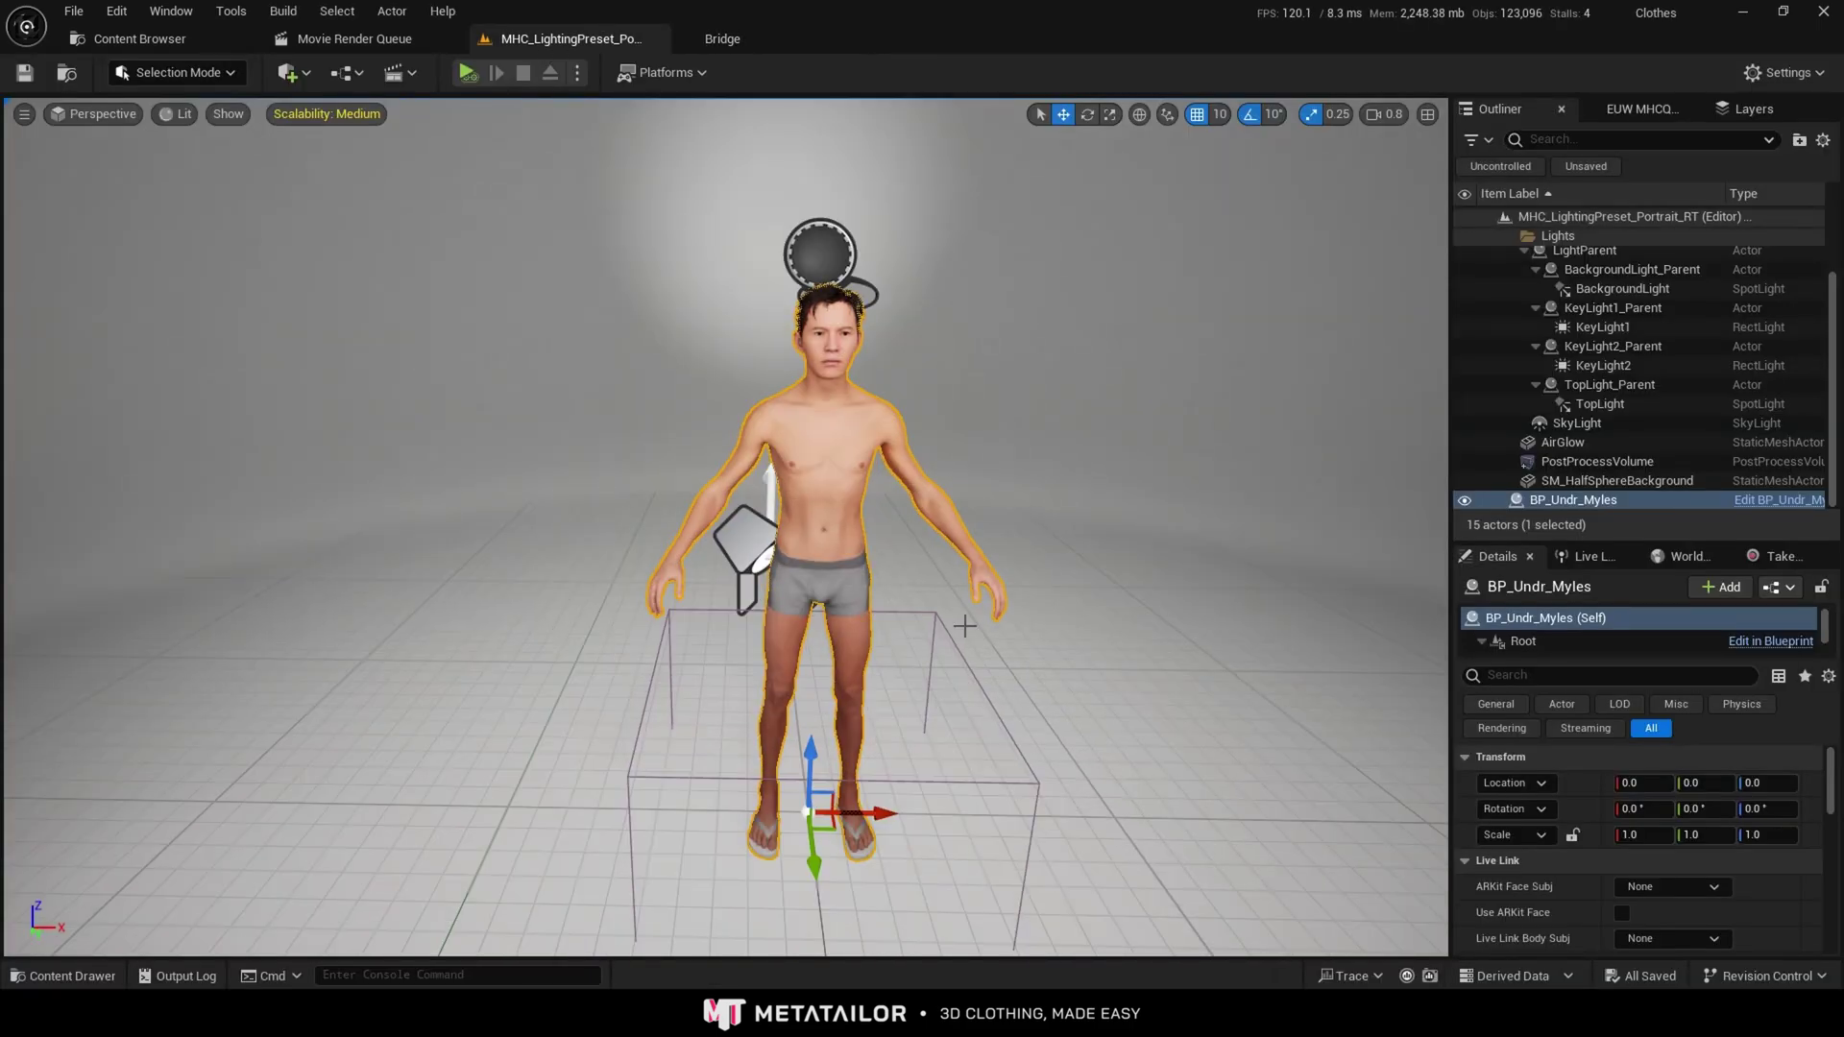
scroll(970, 635, up, 1)
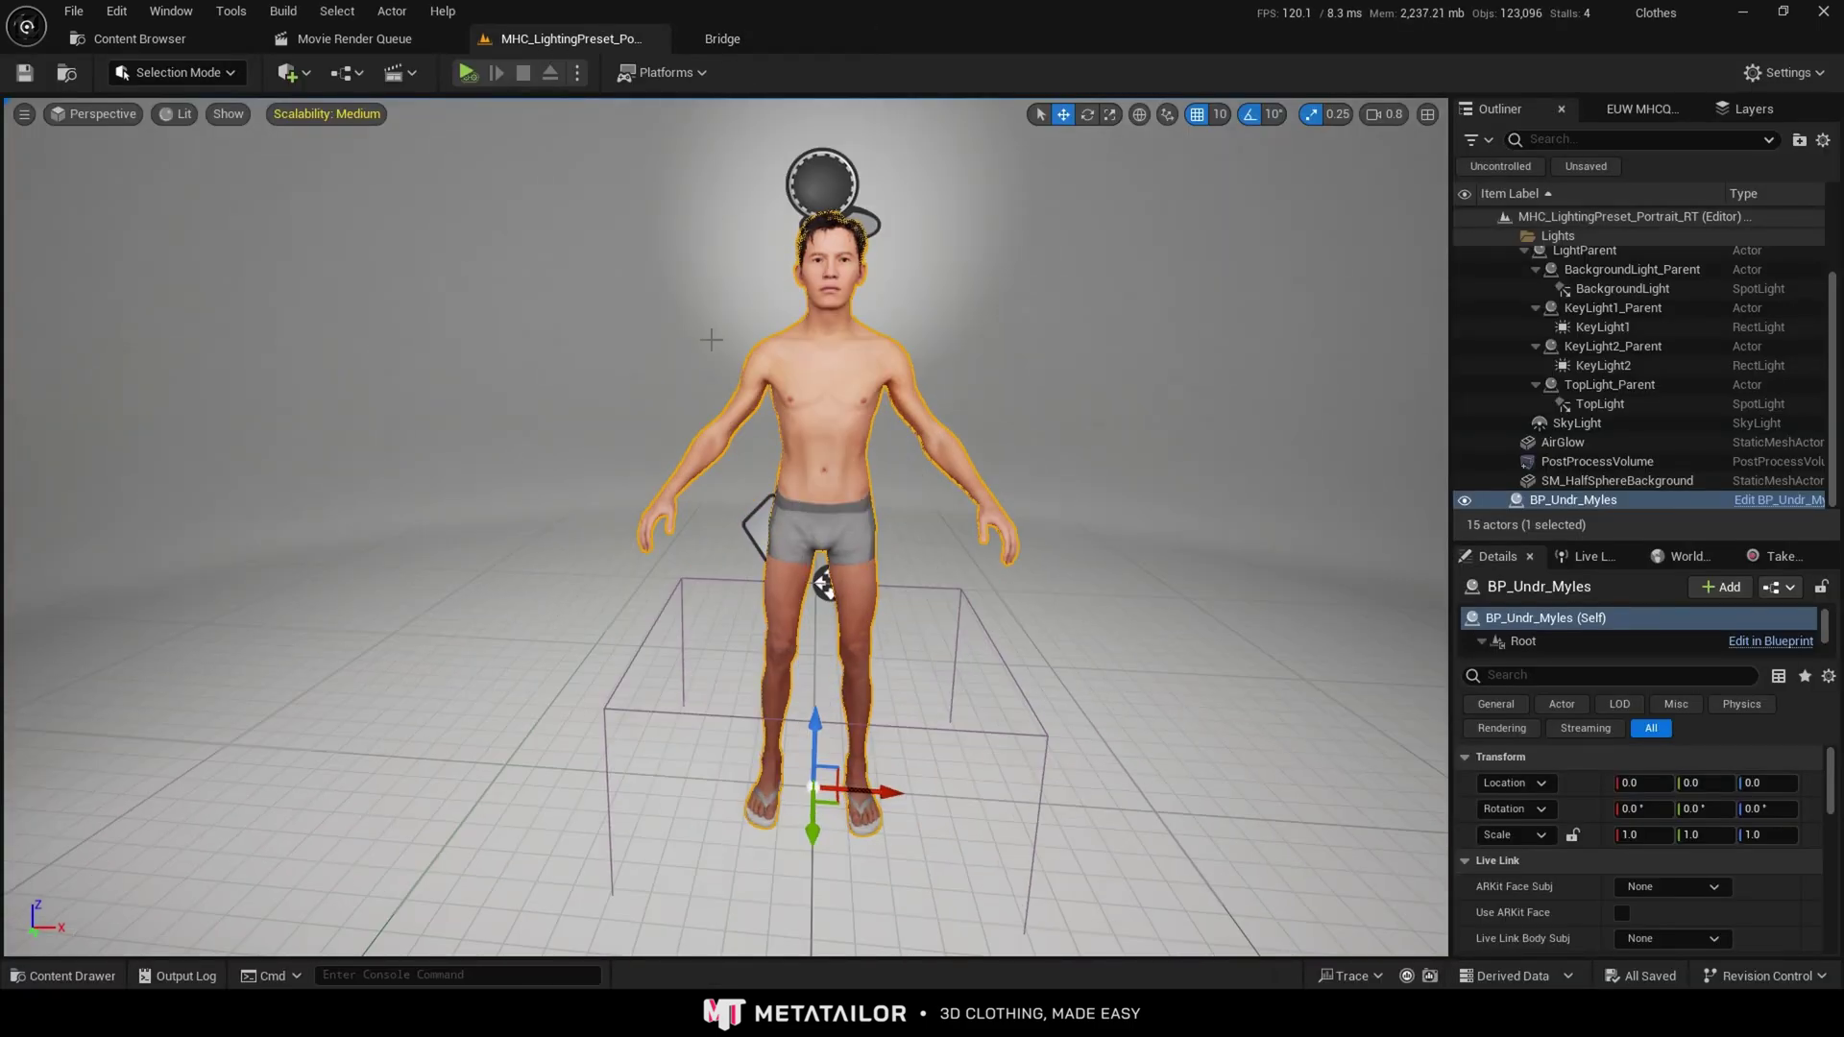
click(1779, 500)
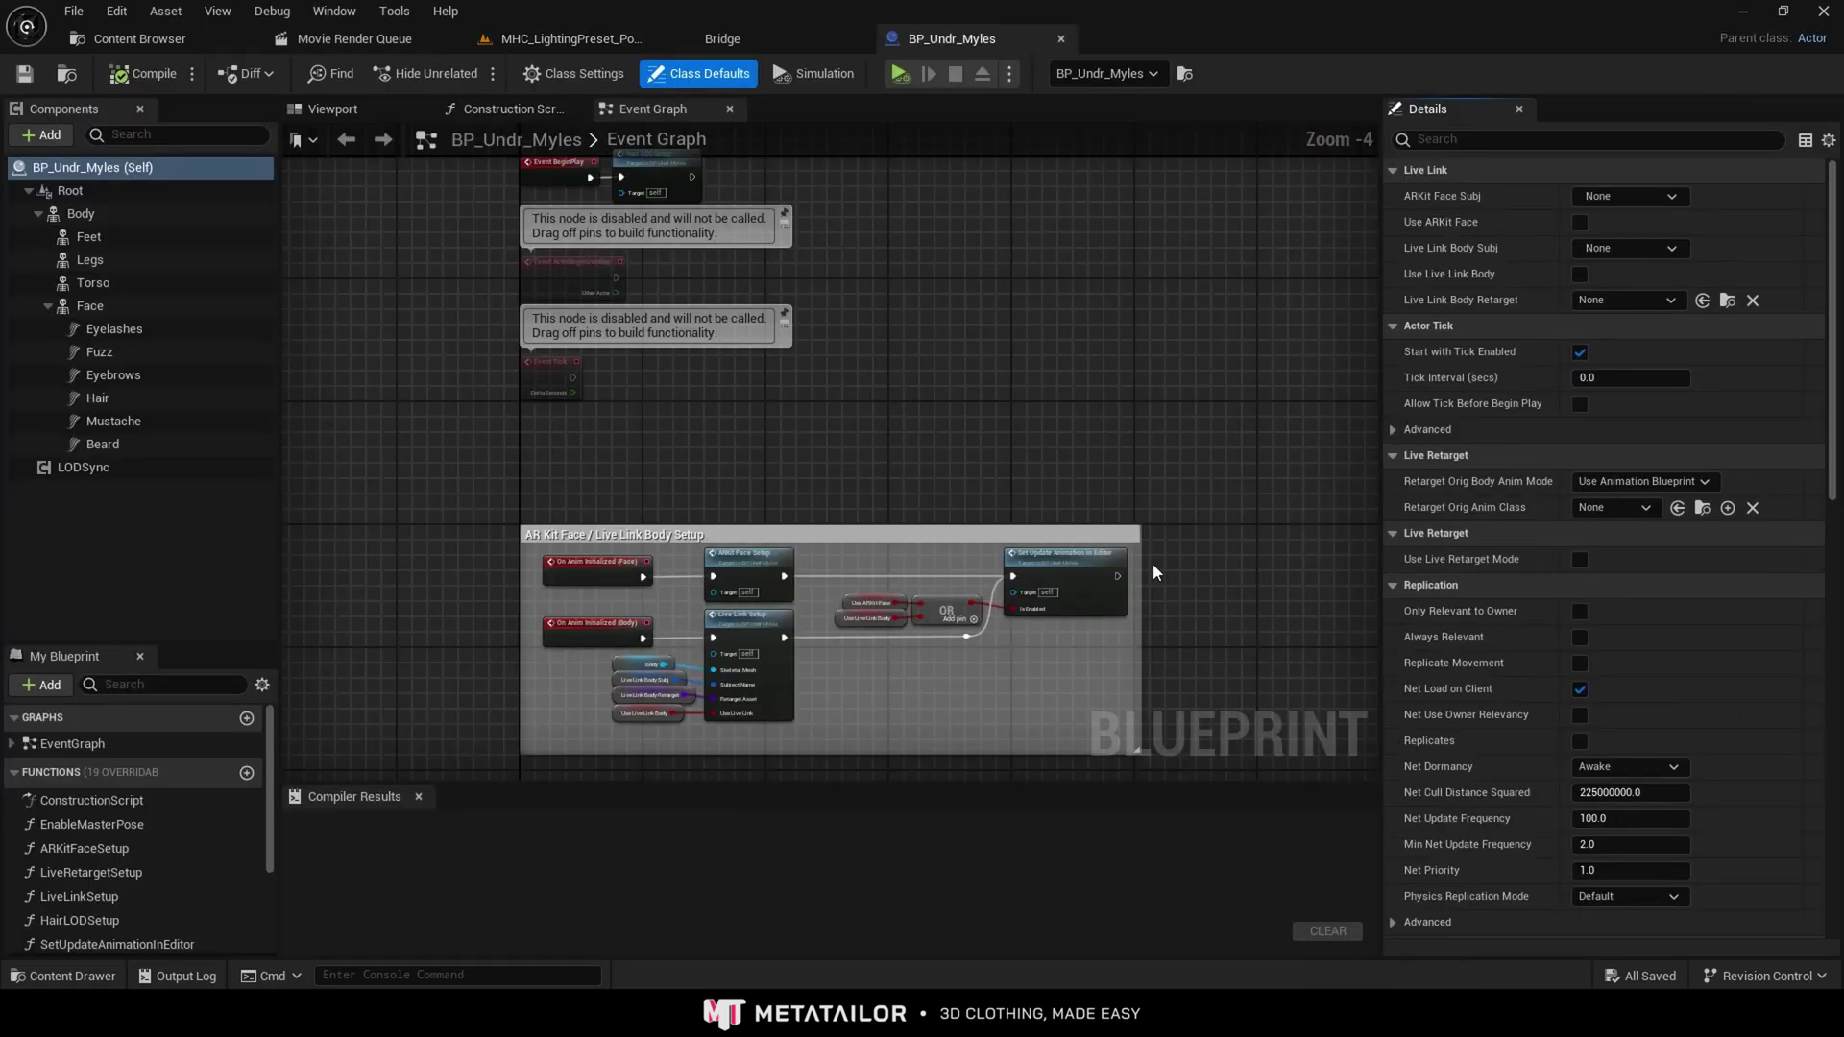
click(86, 237)
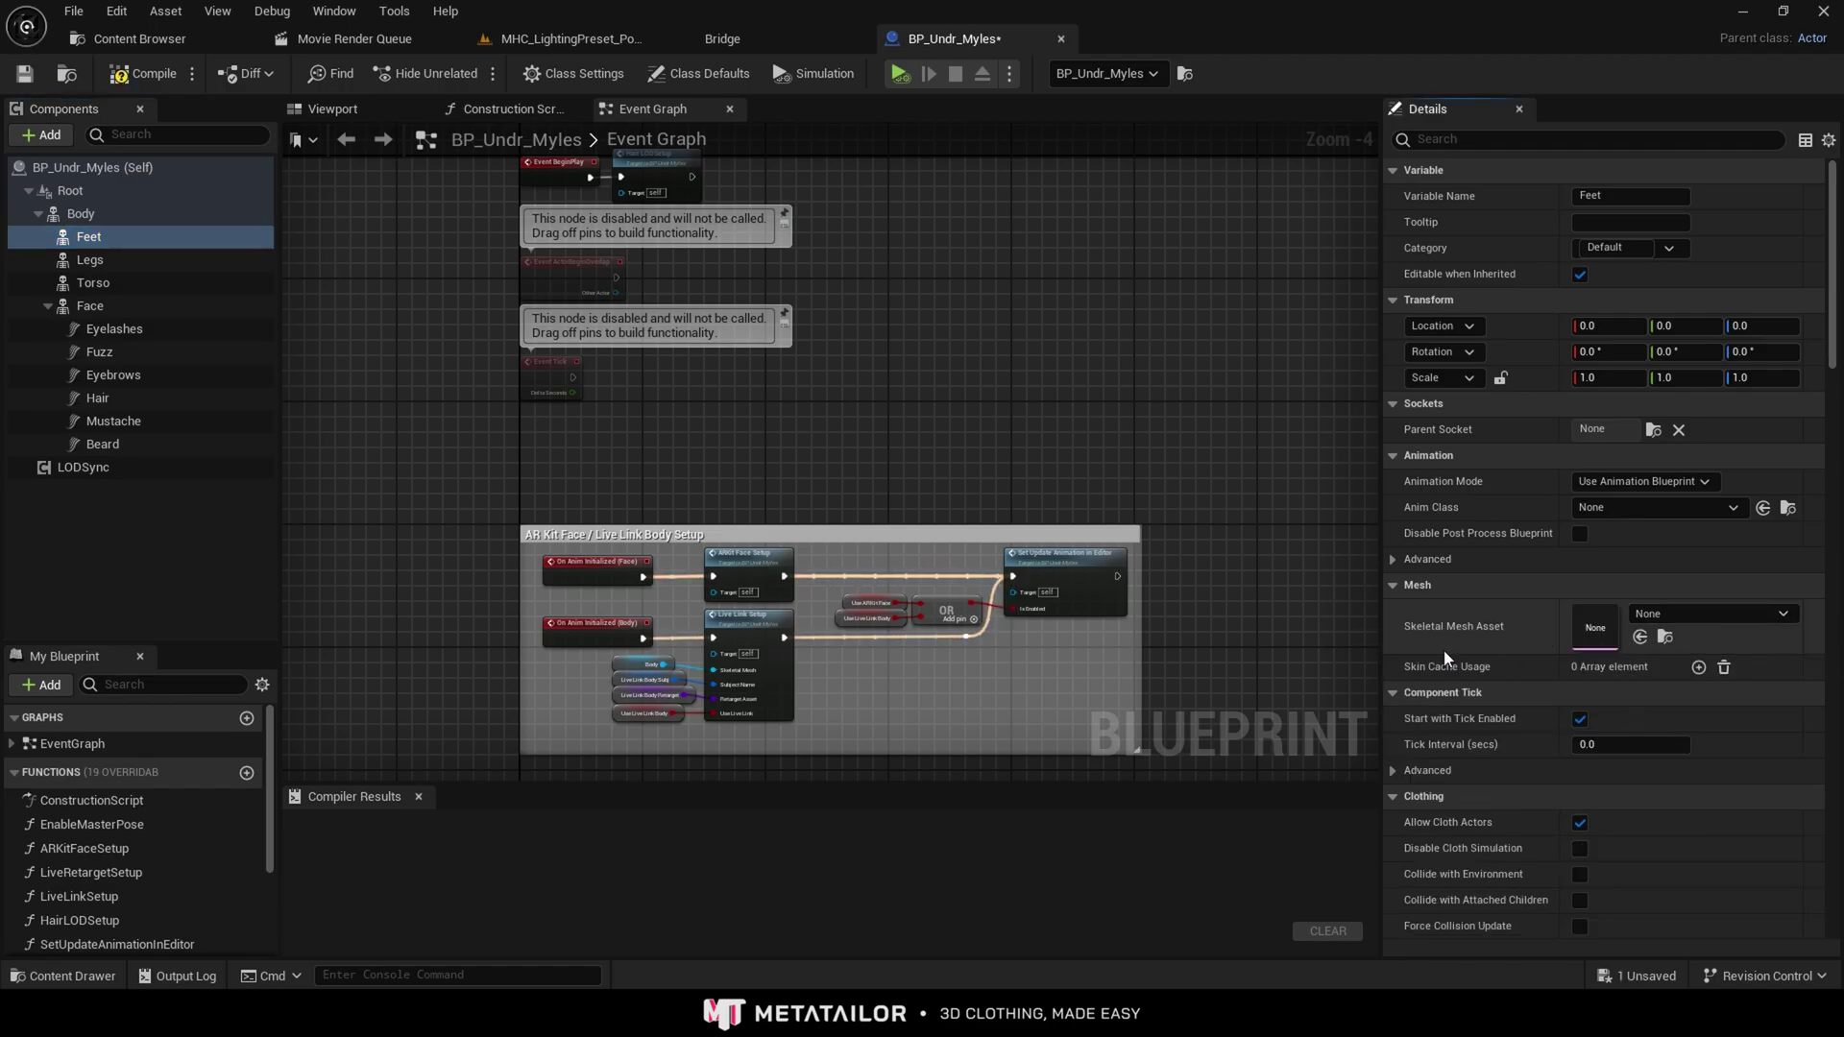
click(144, 73)
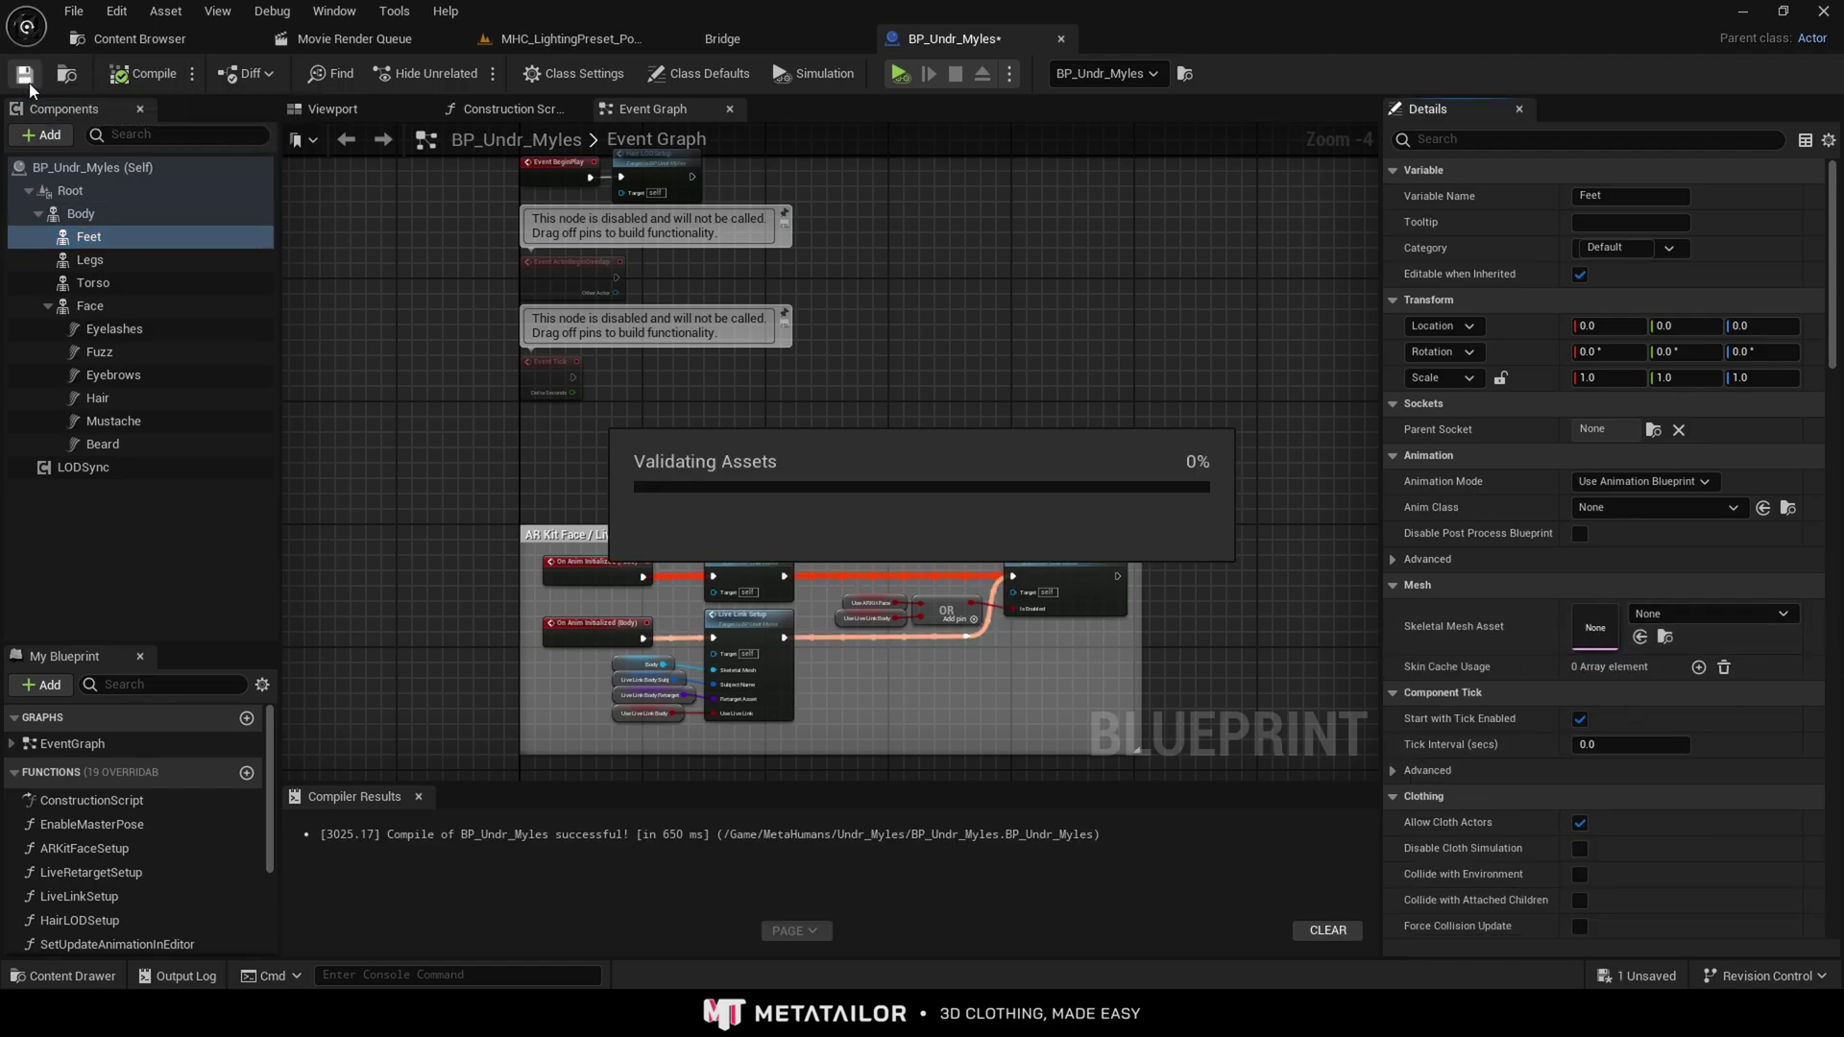
Export the selected BP_Undr_Myles character from the level as an FBX file named MT in the MT/Avatars folder.
click(544, 39)
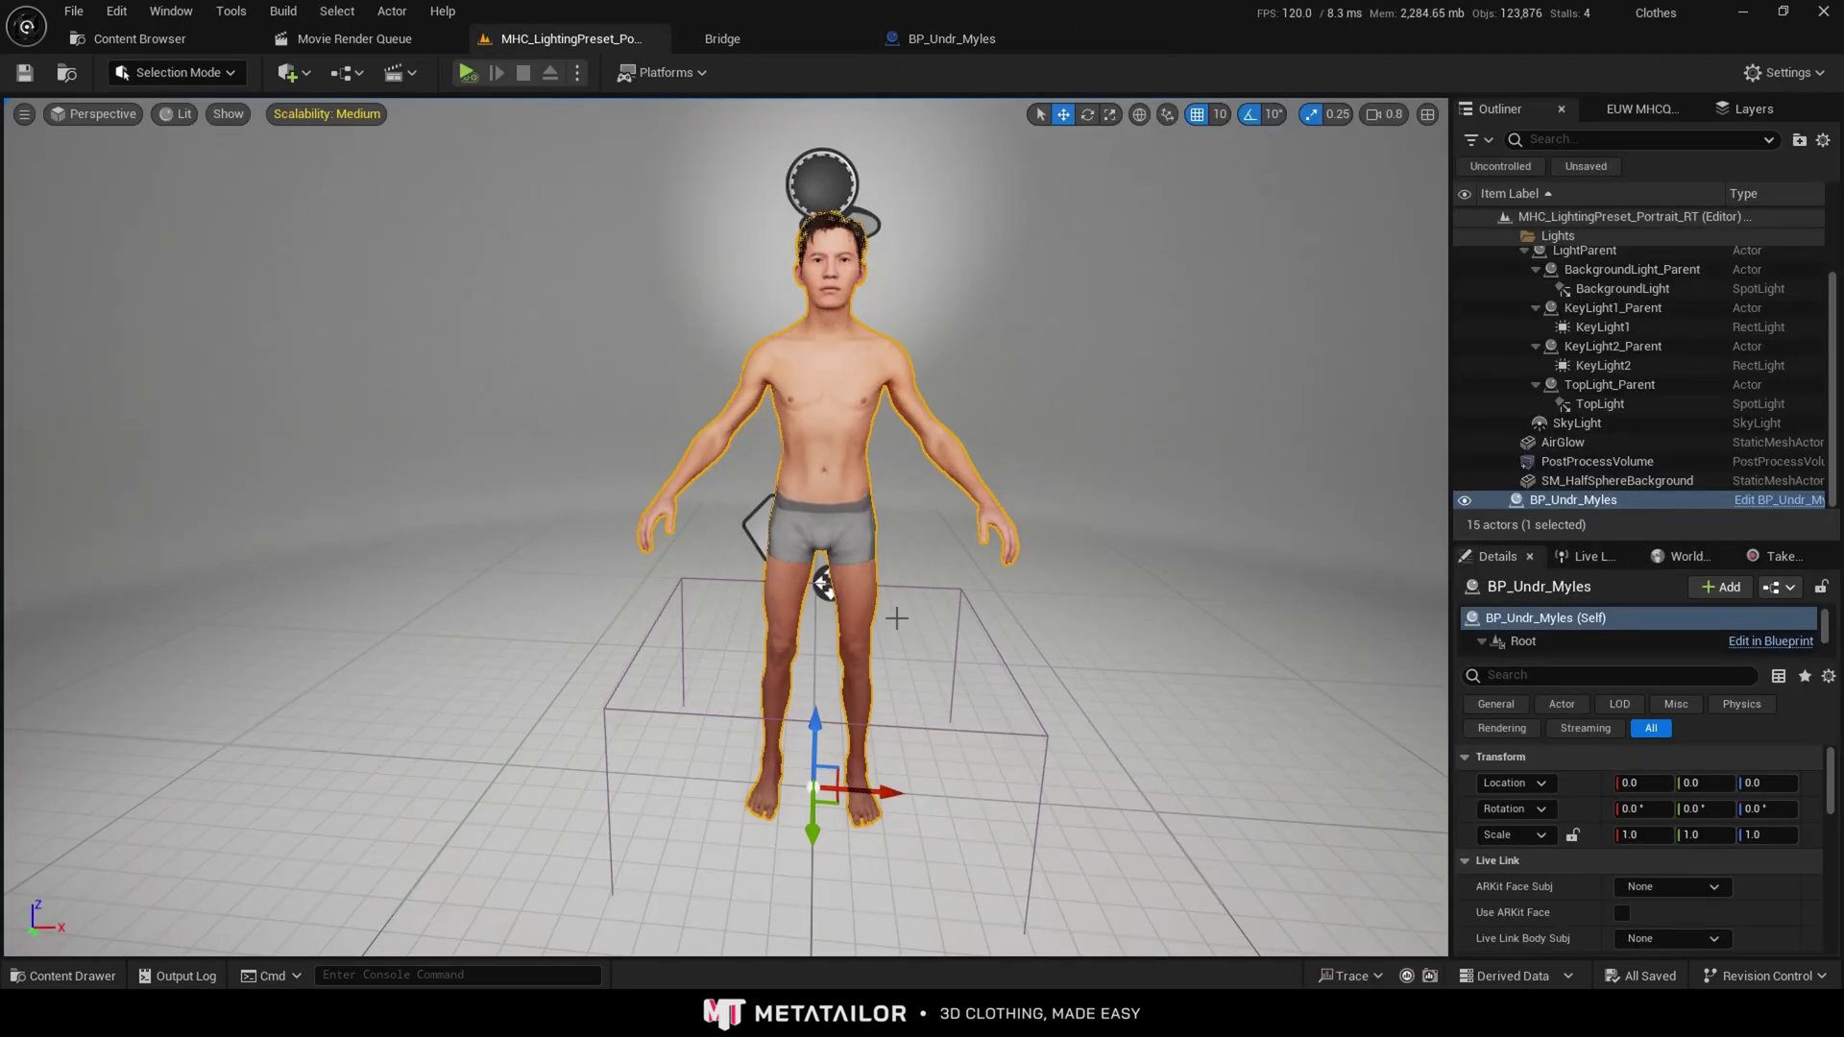
right_drag(824, 583, 807, 600)
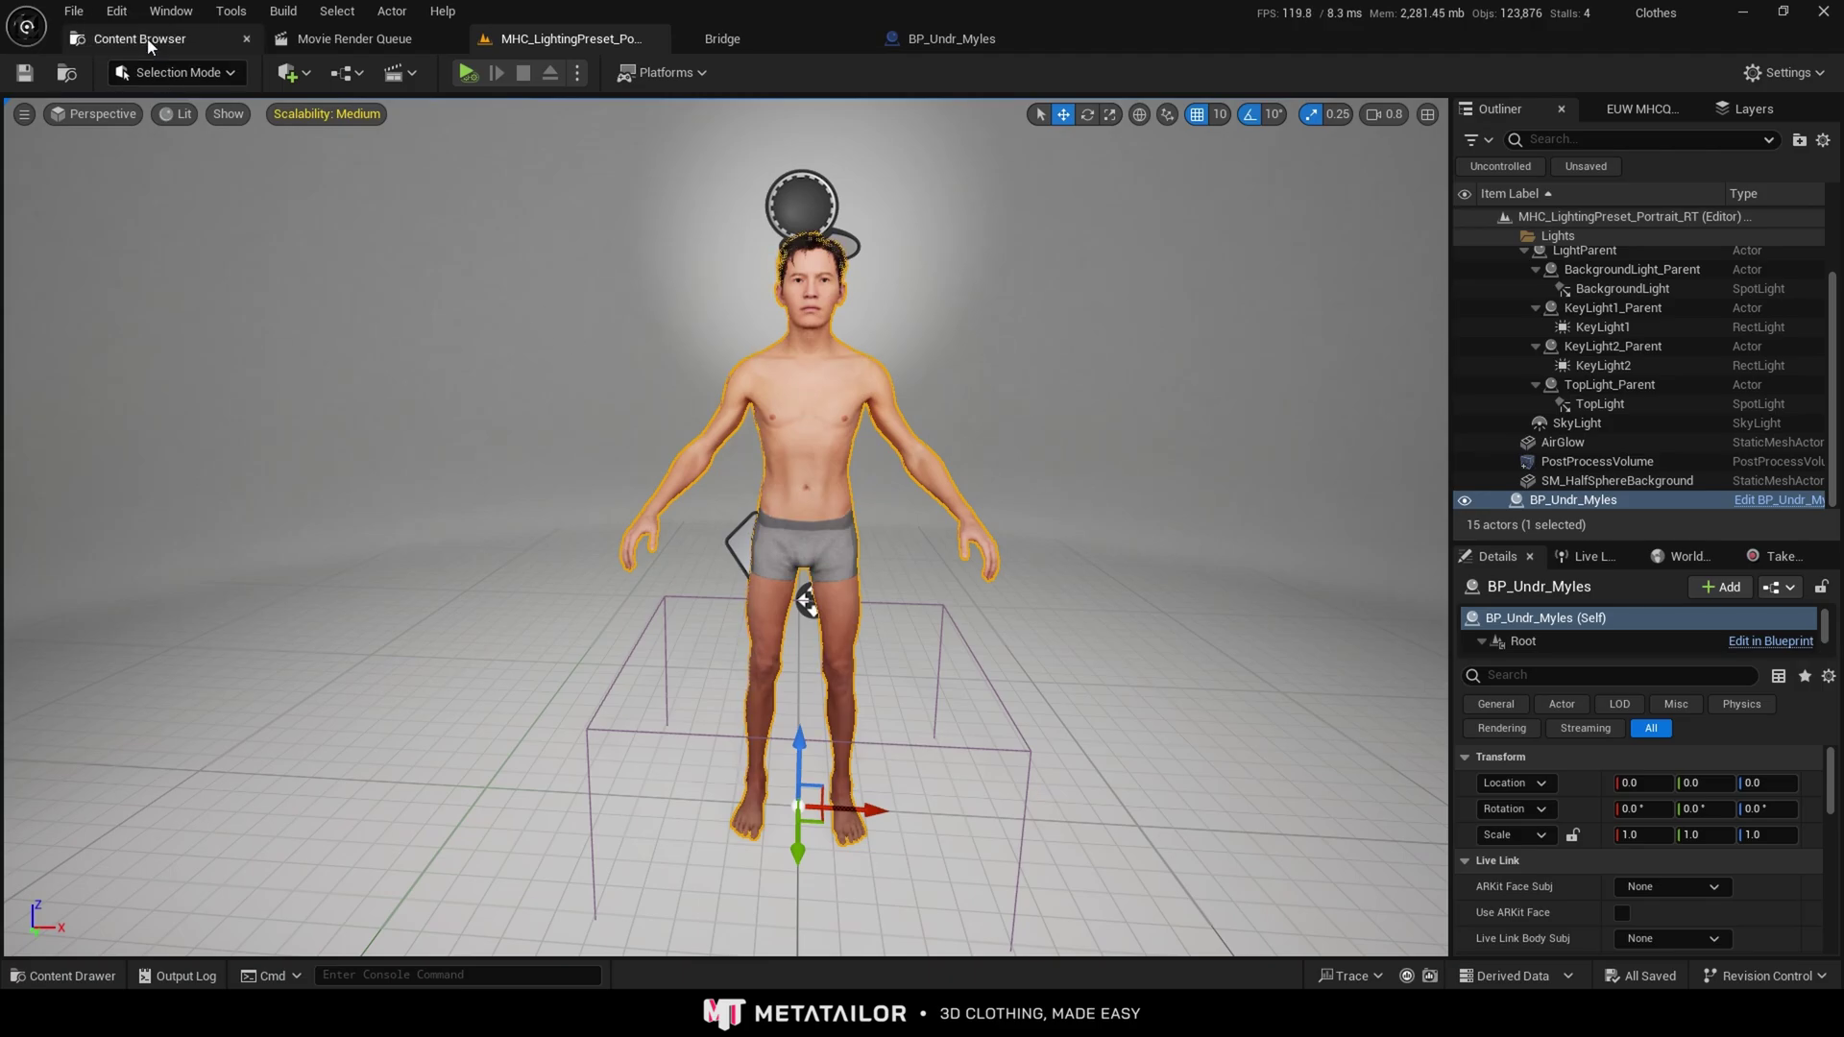
click(75, 14)
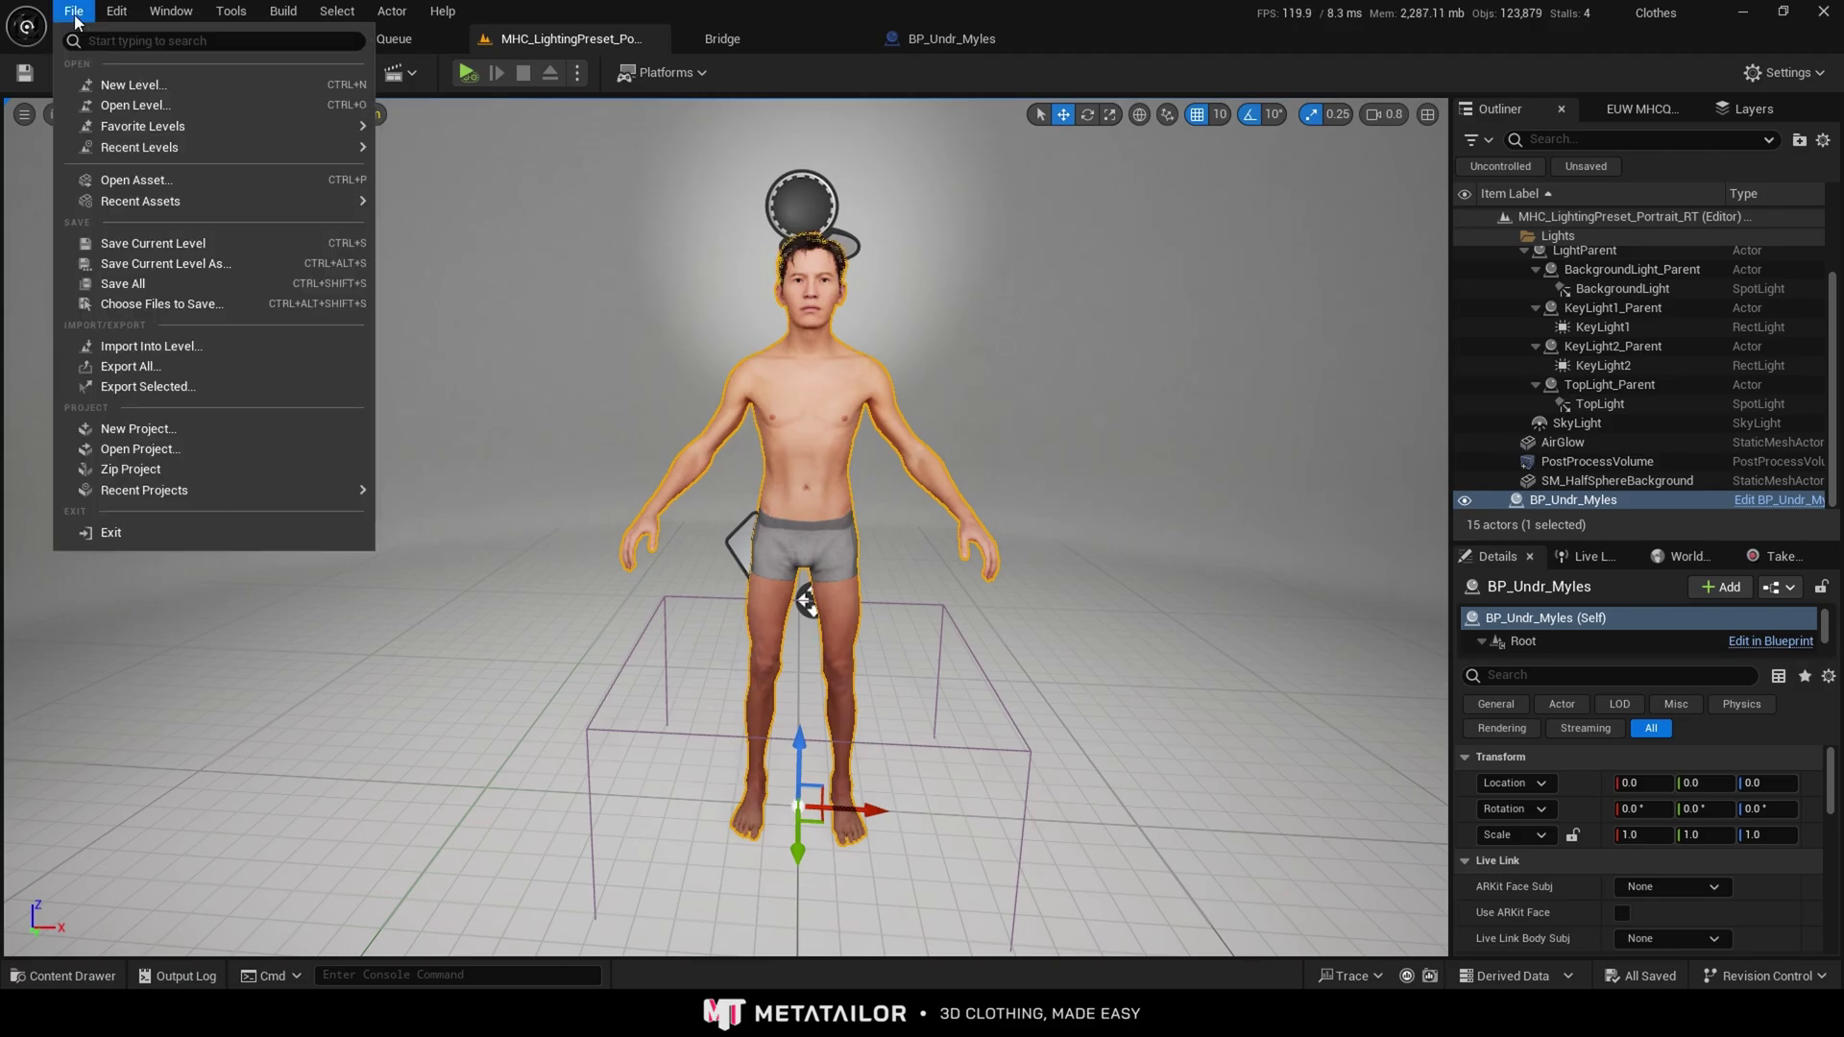
click(174, 387)
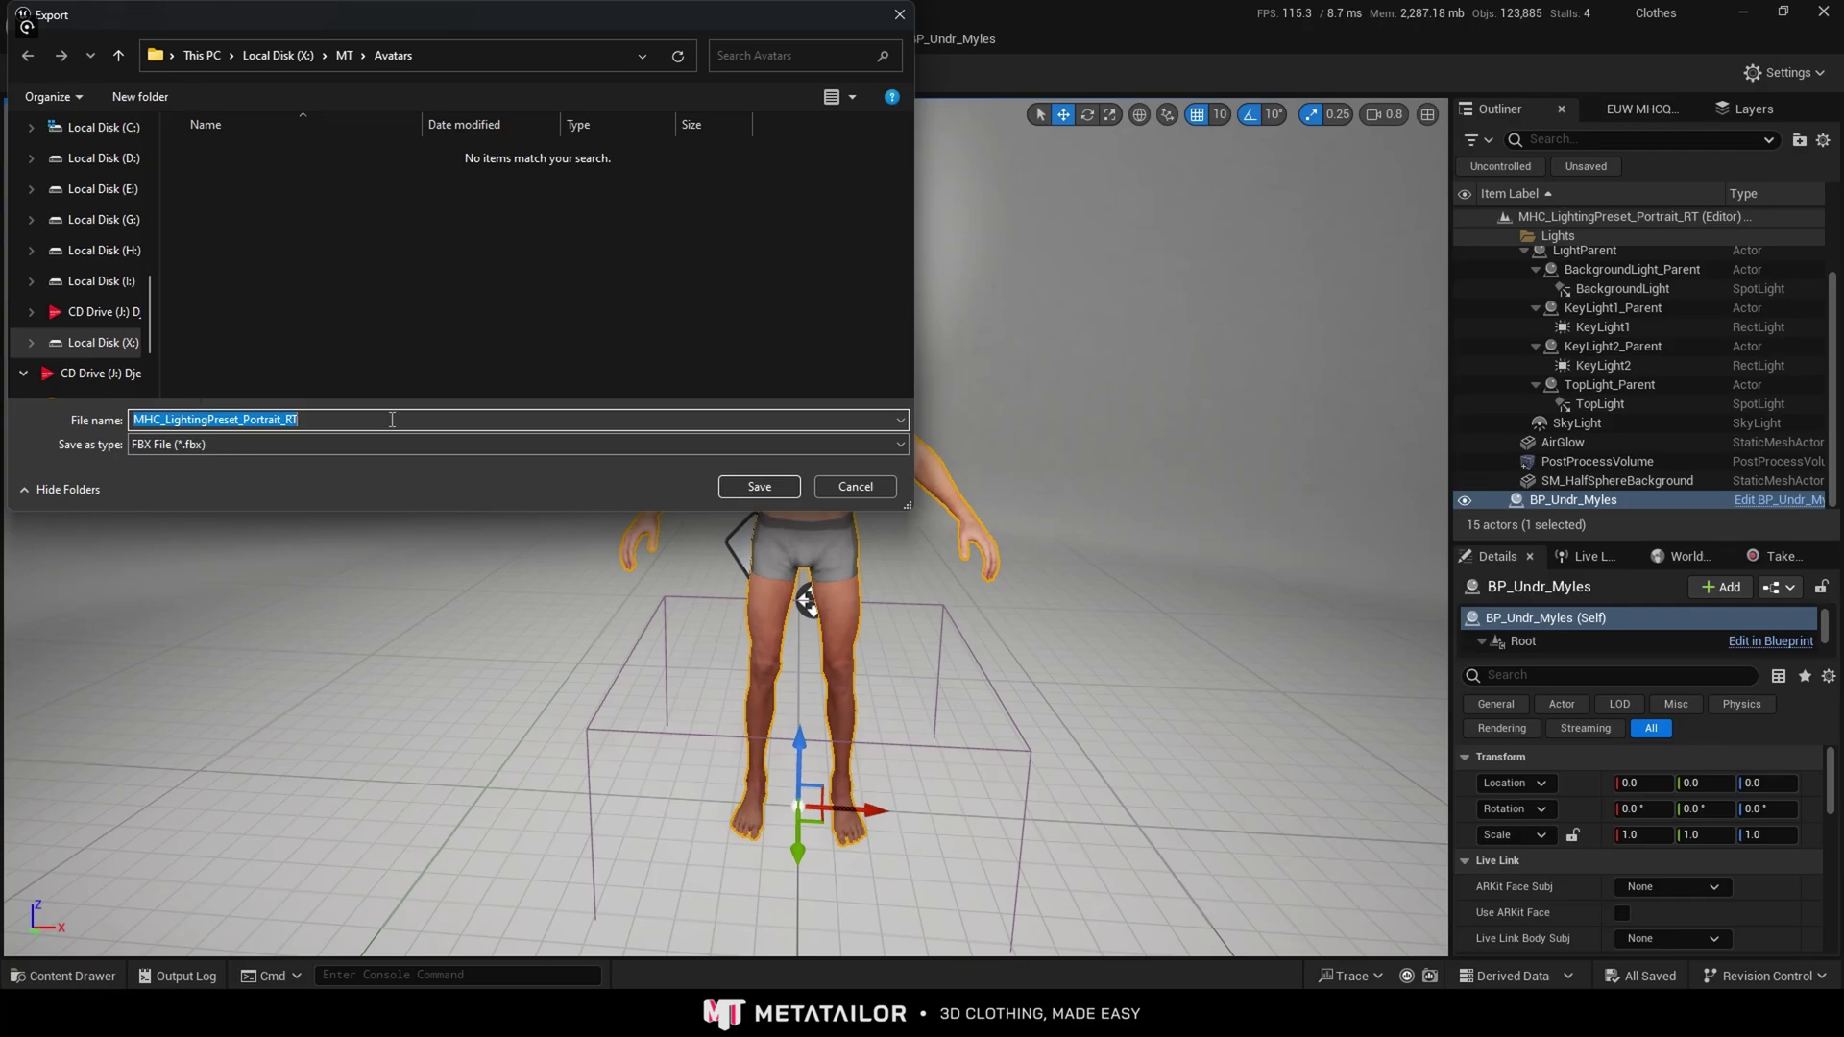
text(MT)
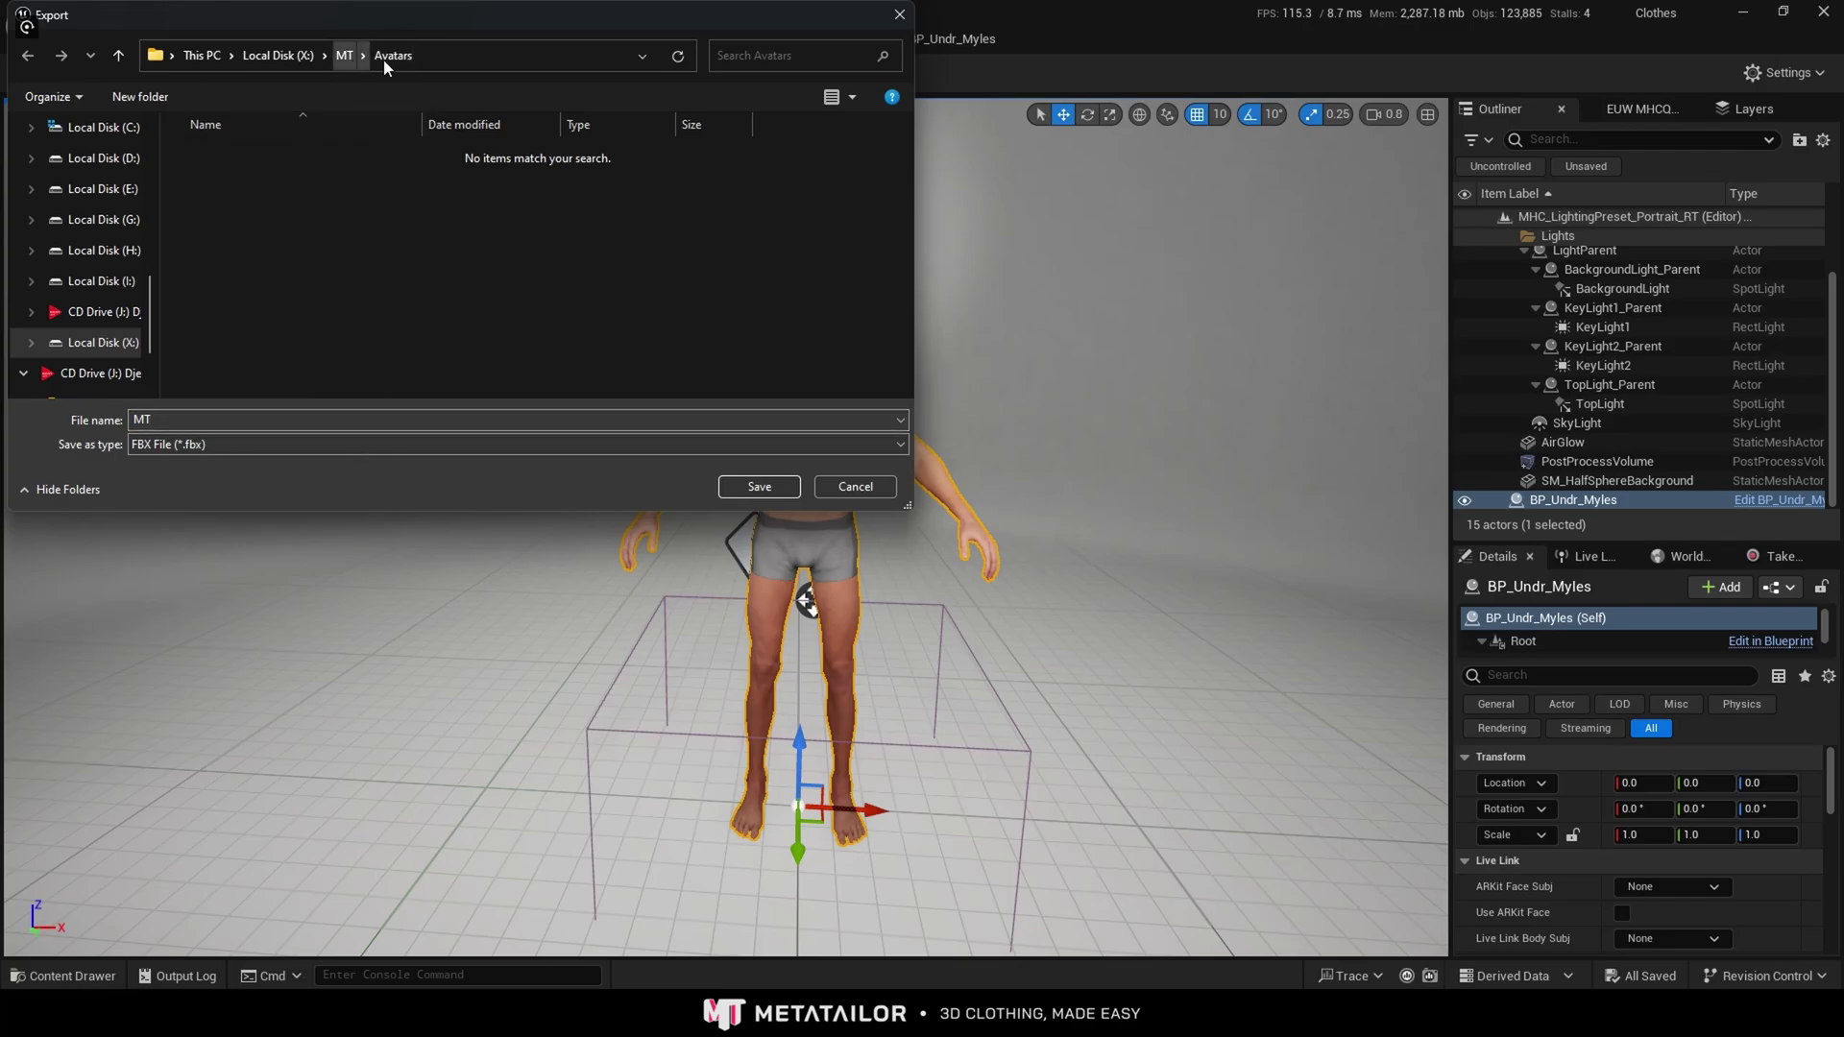
click(755, 486)
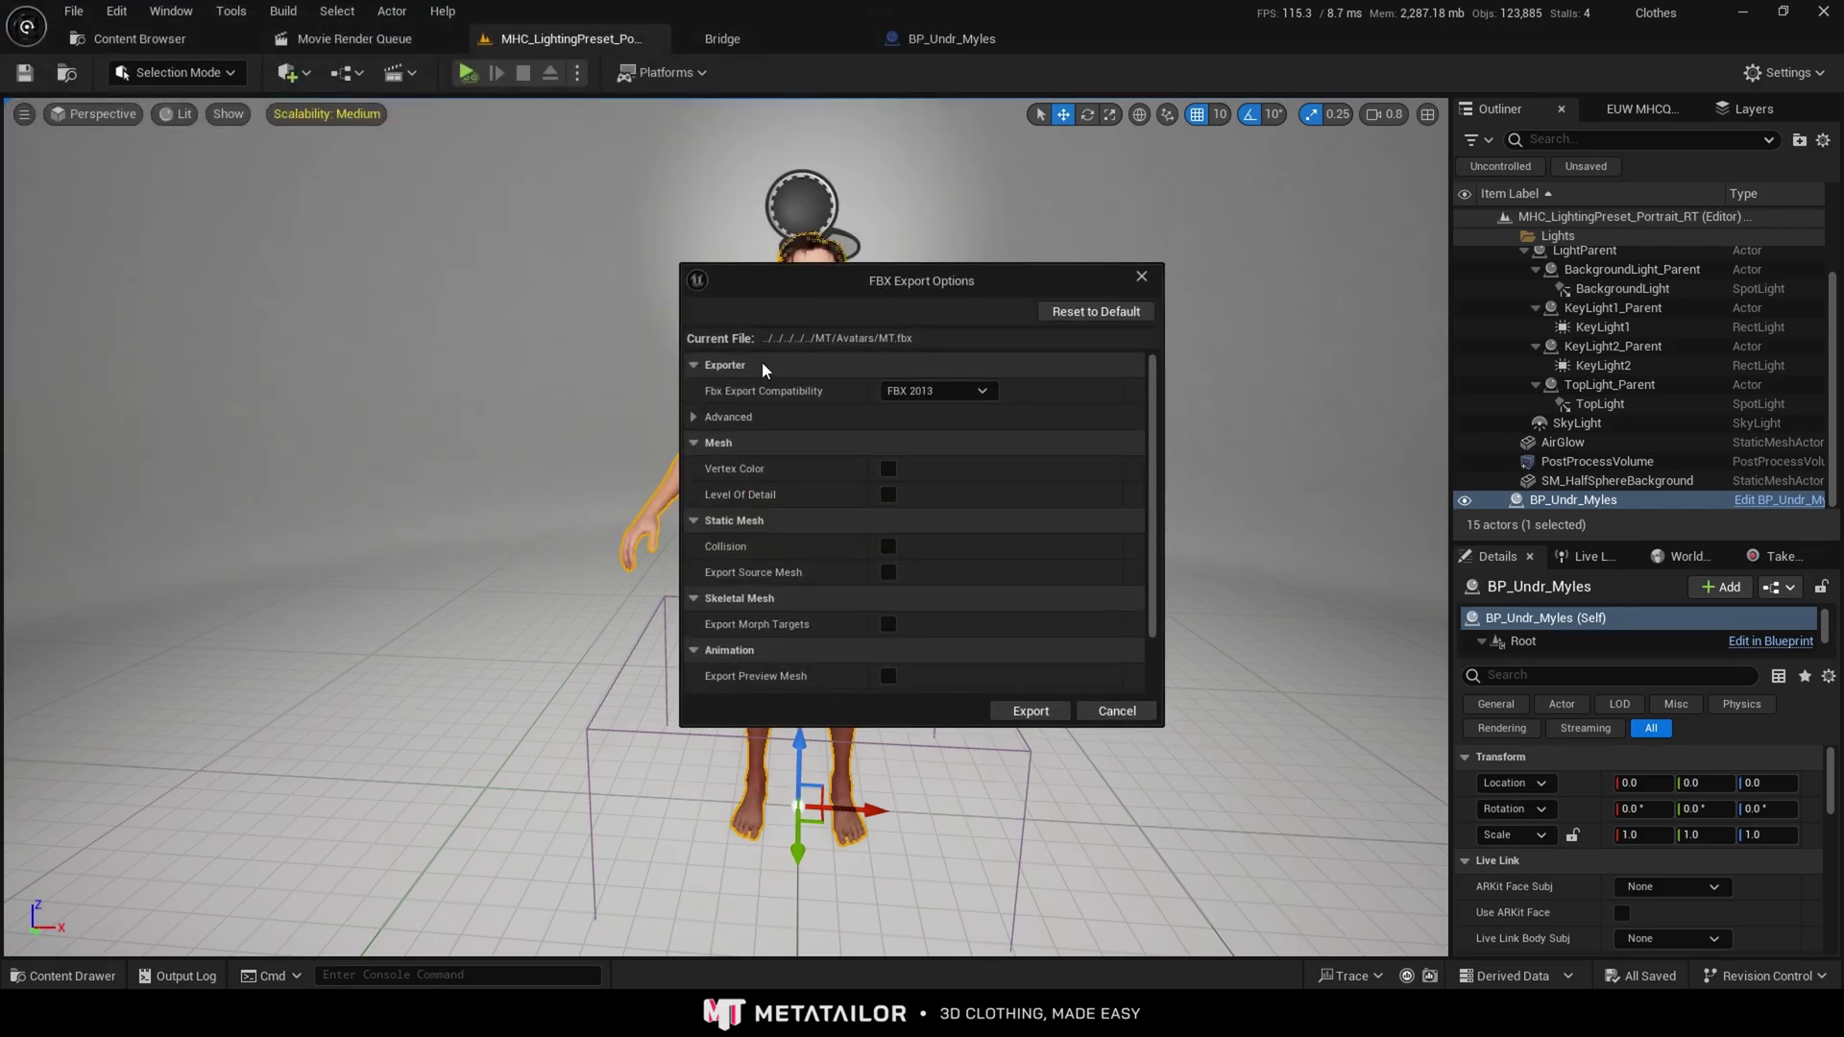
drag(1151, 440, 1062, 690)
click(1037, 711)
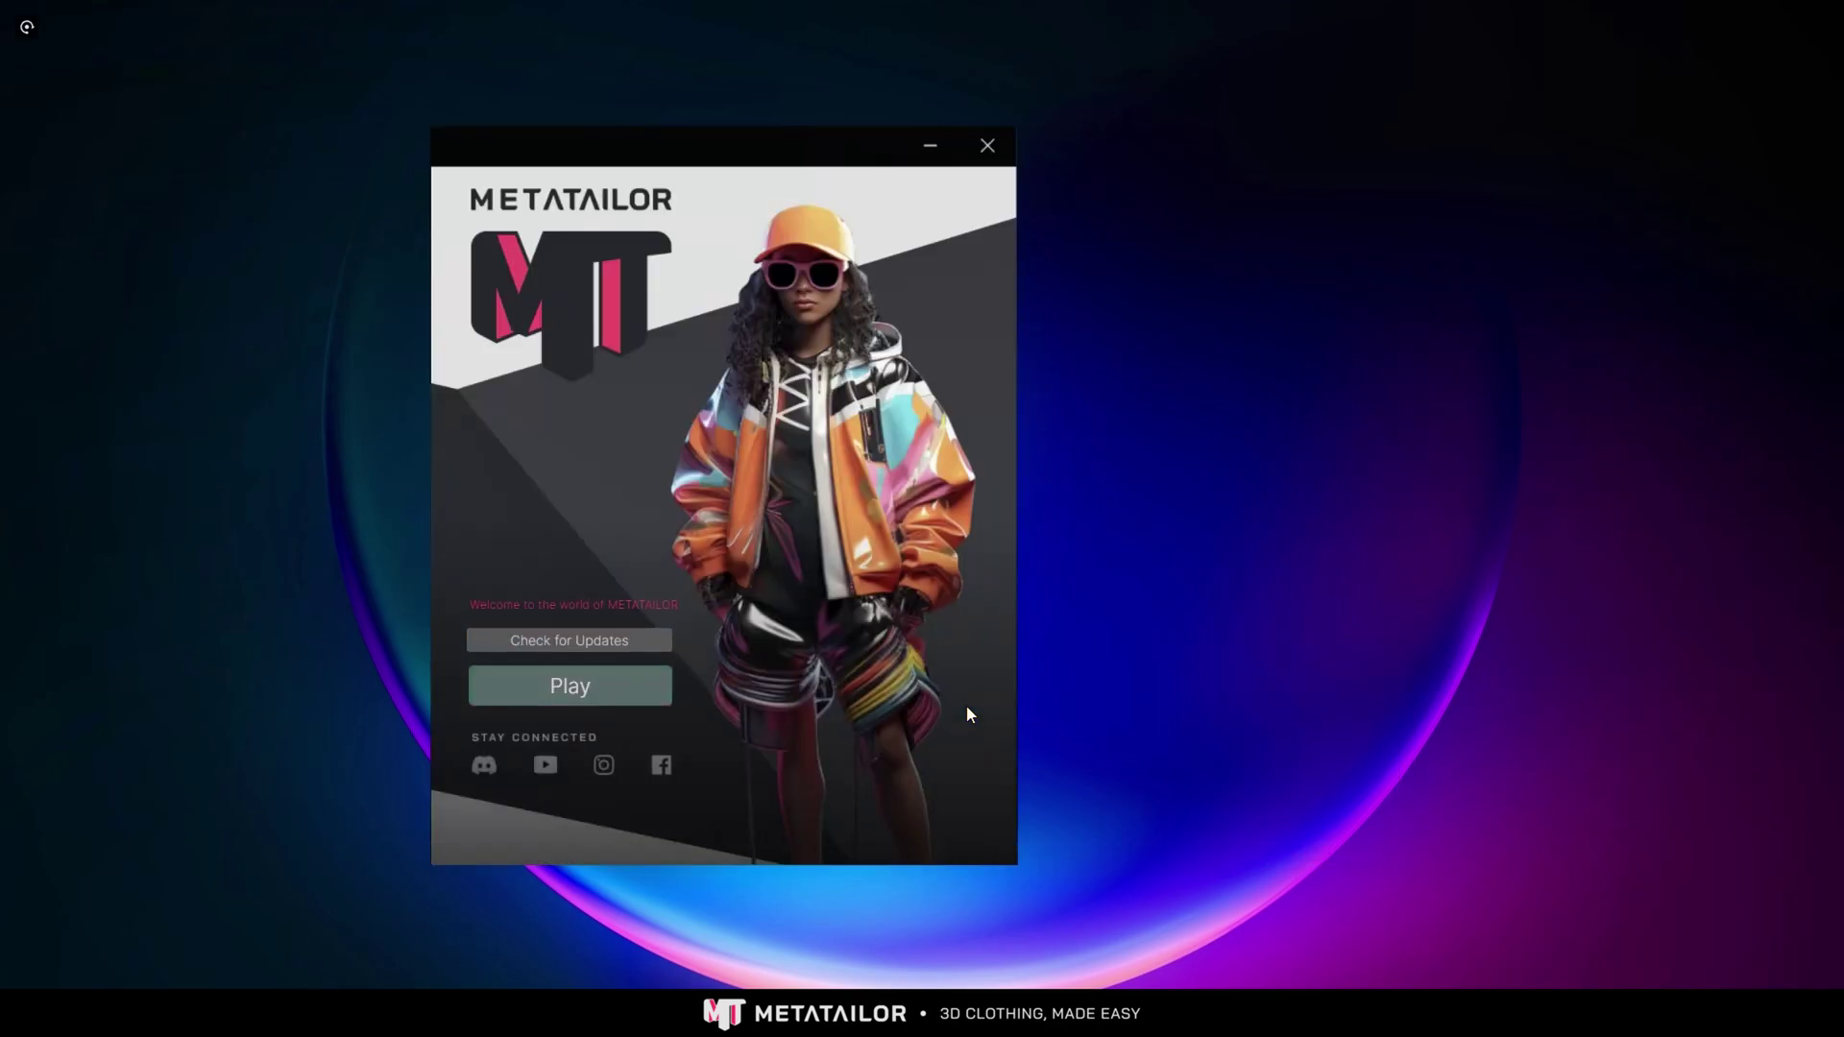
Start Metatailor from its launcher and create a new project named MT_S3.
click(569, 644)
click(571, 701)
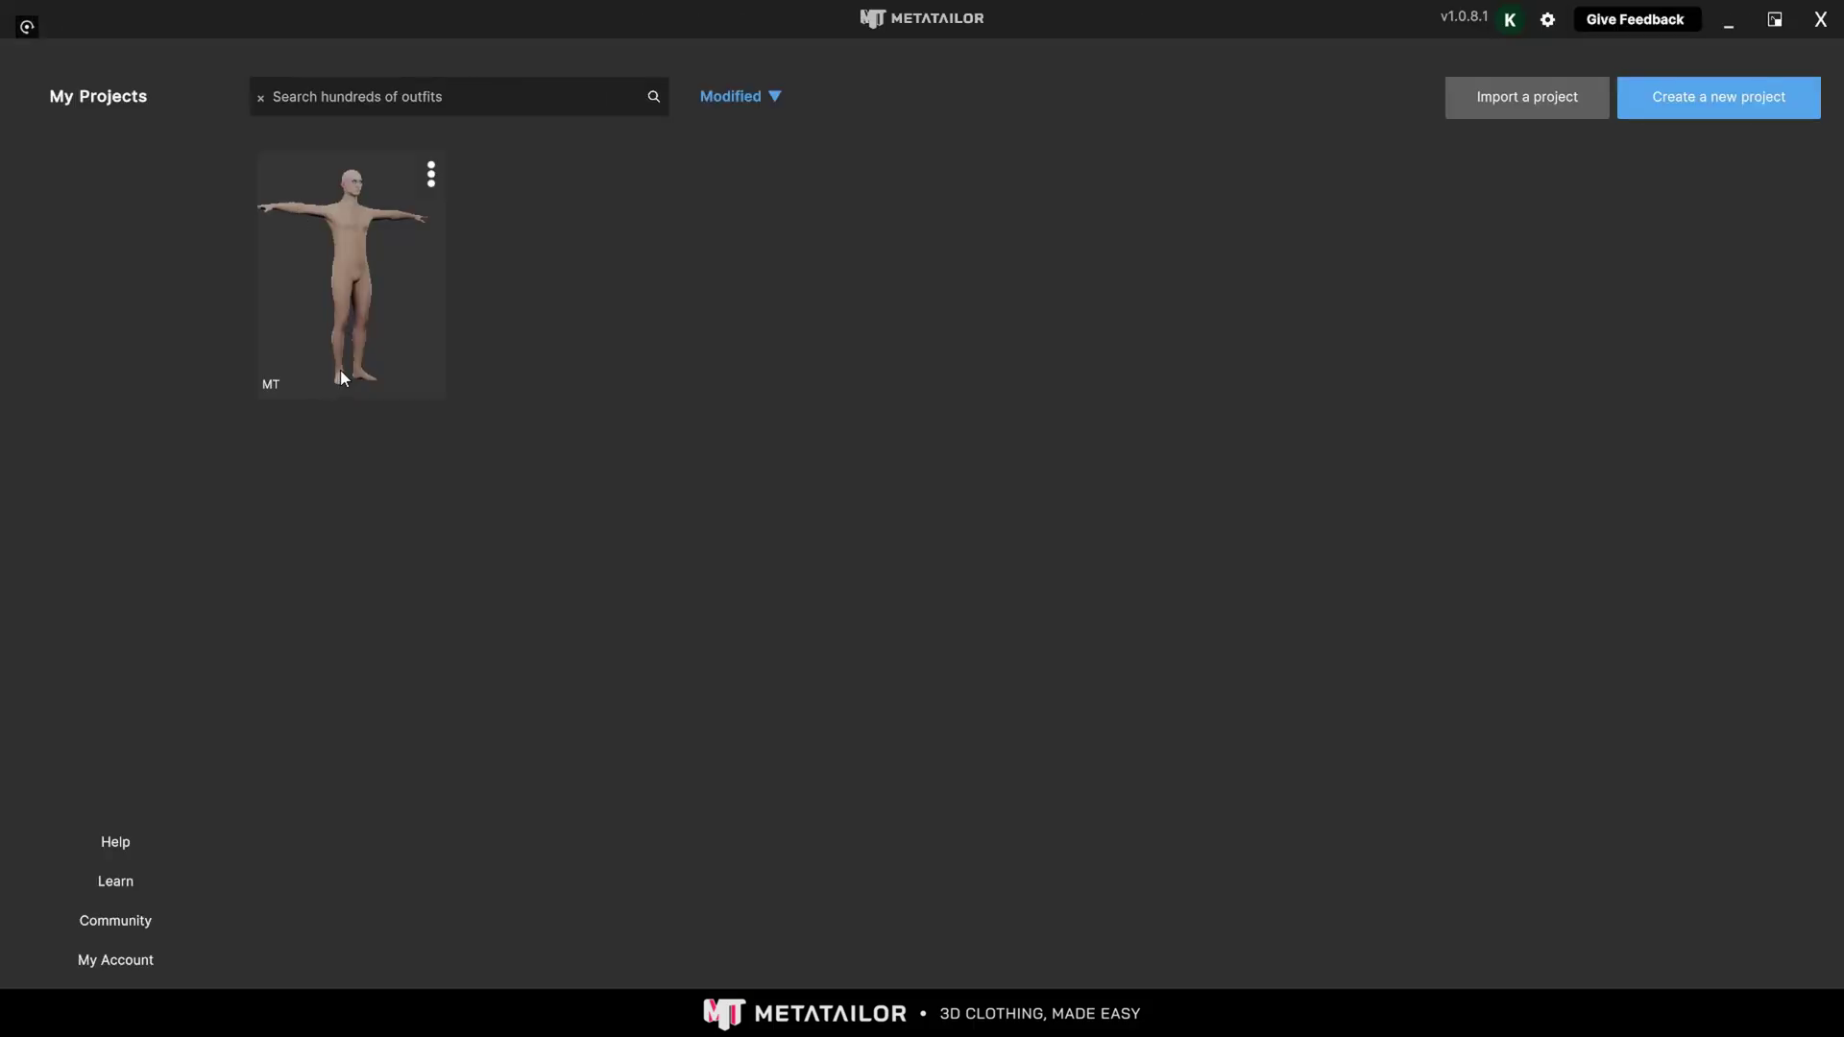
click(1685, 107)
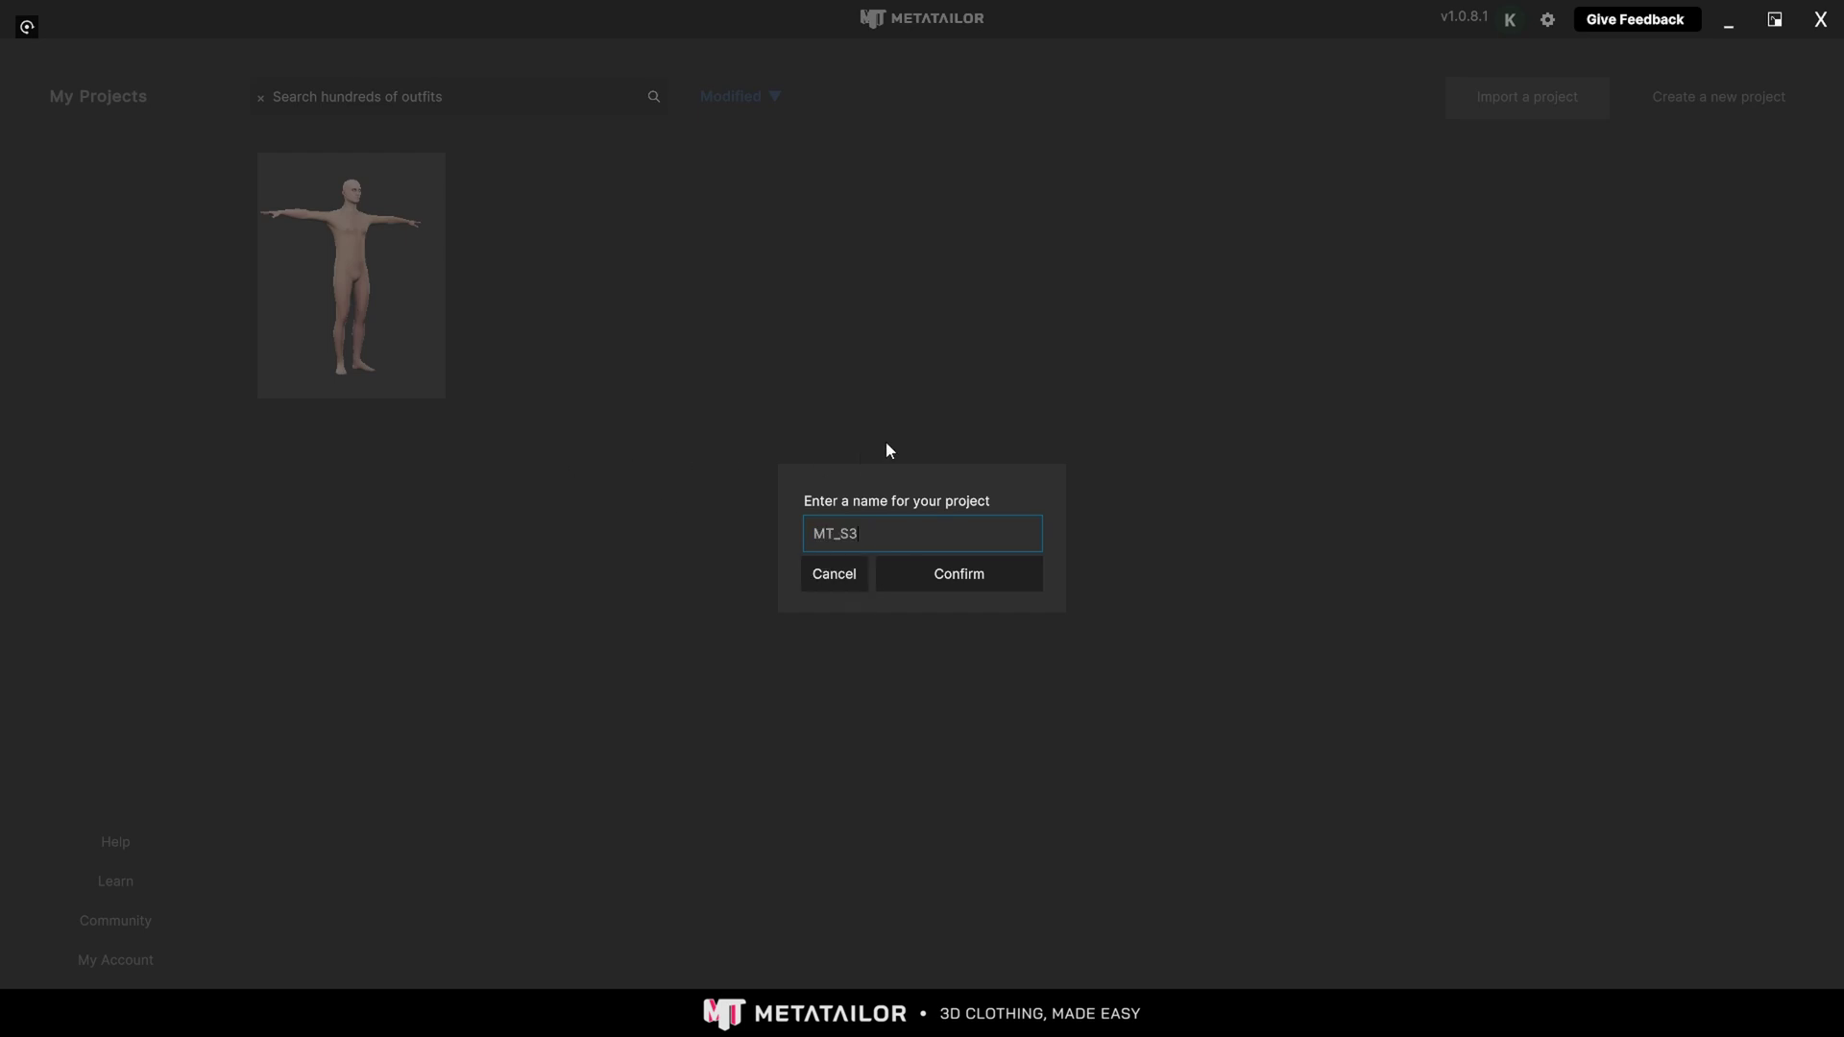
click(957, 568)
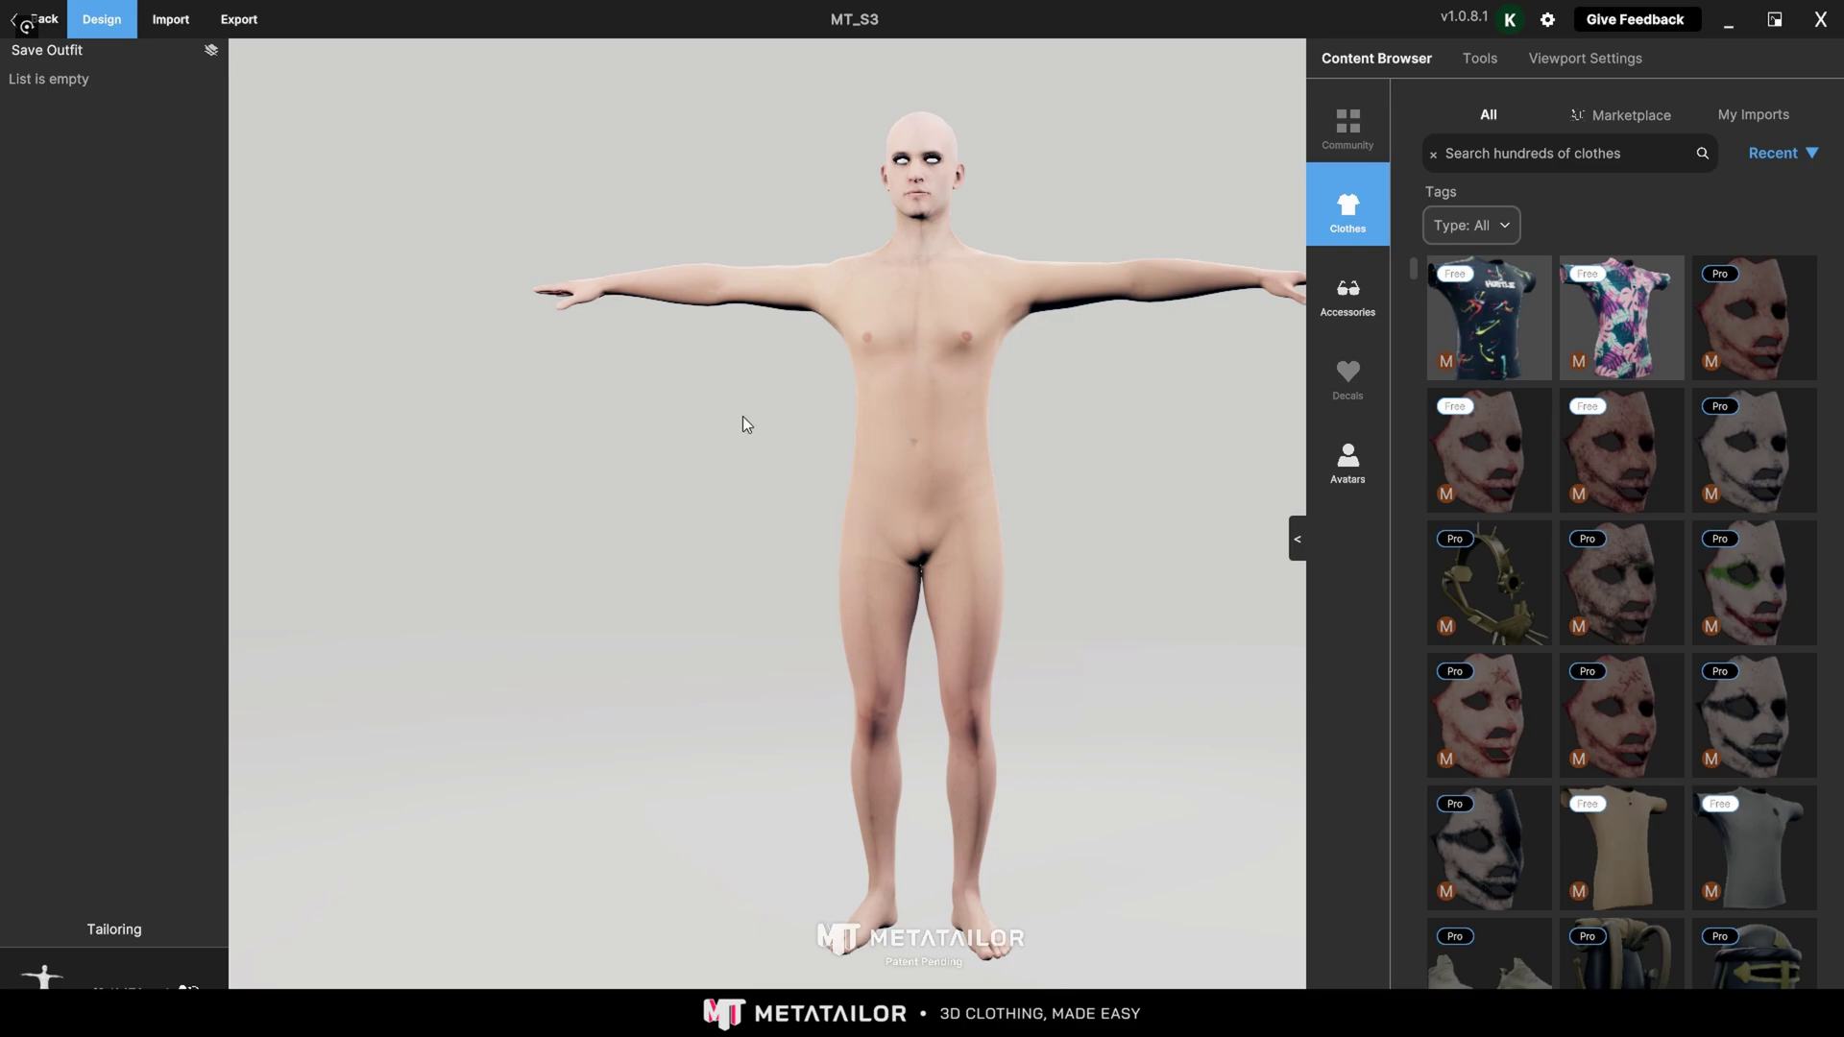
Import MT.fbx from the MT/Avatars folder as an avatar.
click(169, 21)
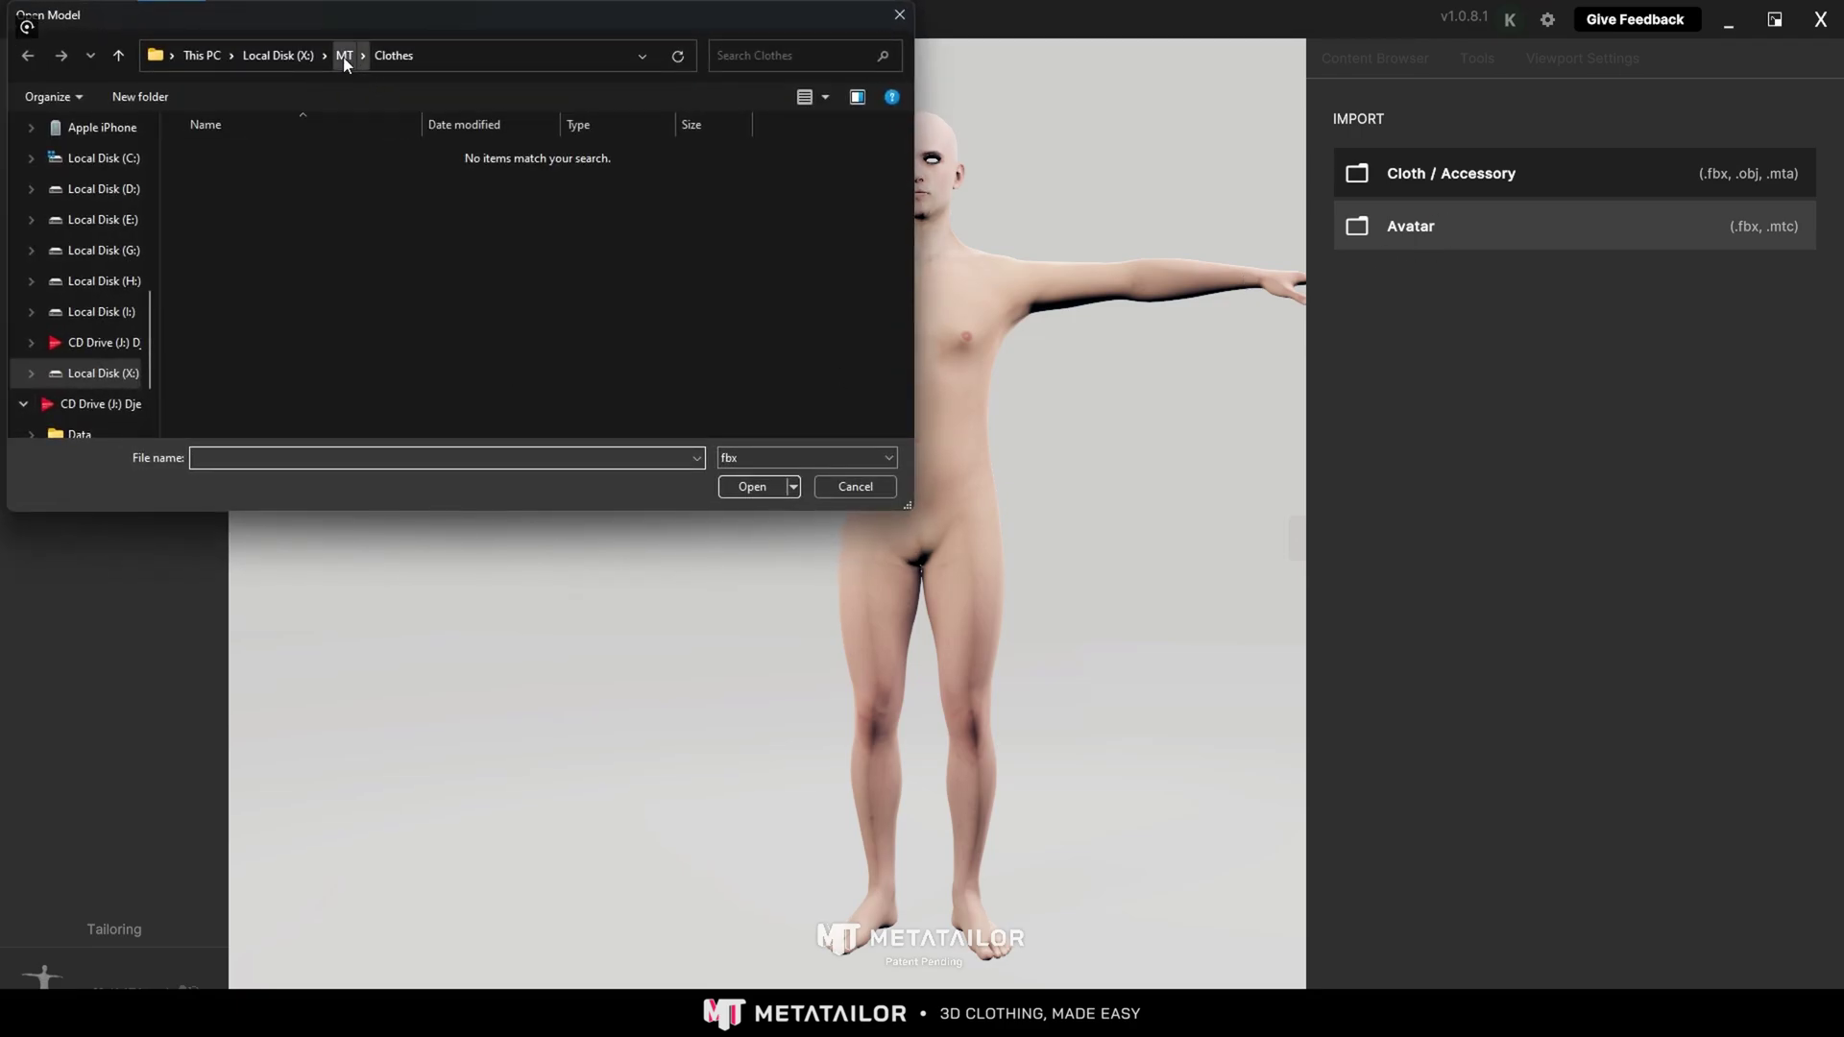
click(342, 56)
double_click(286, 153)
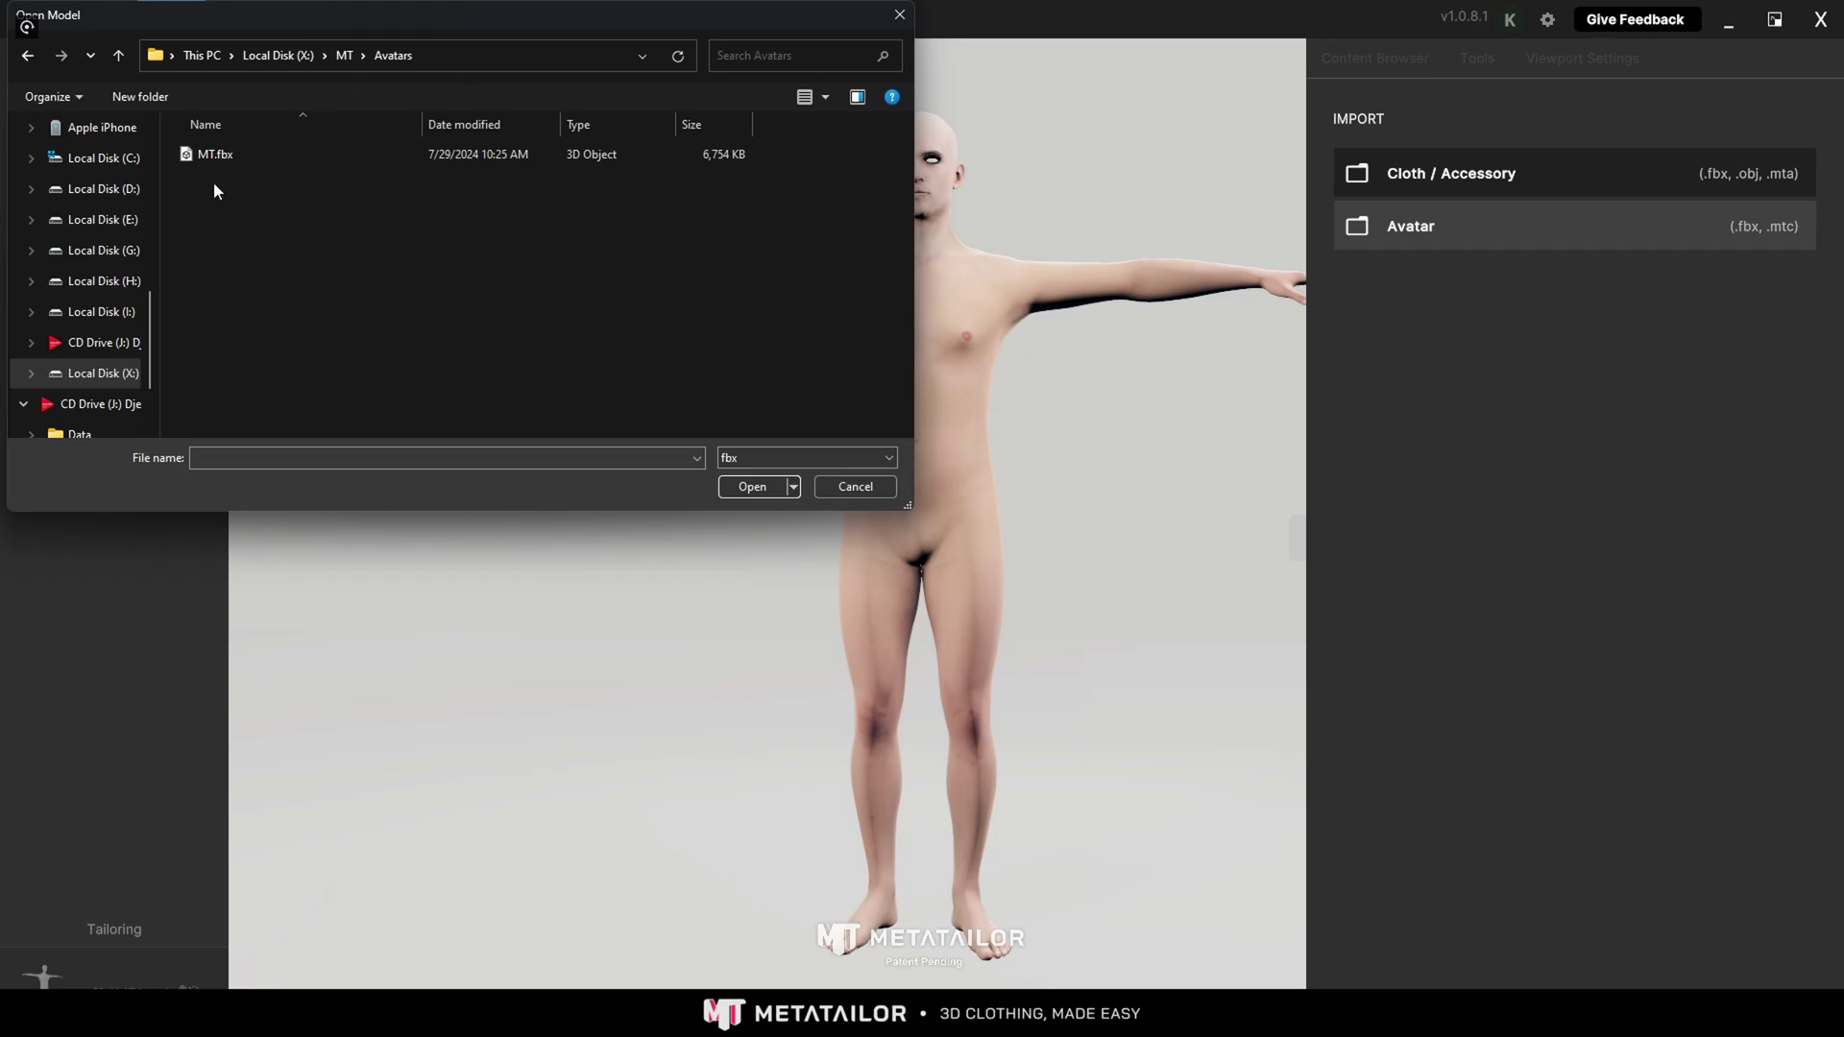
double_click(215, 154)
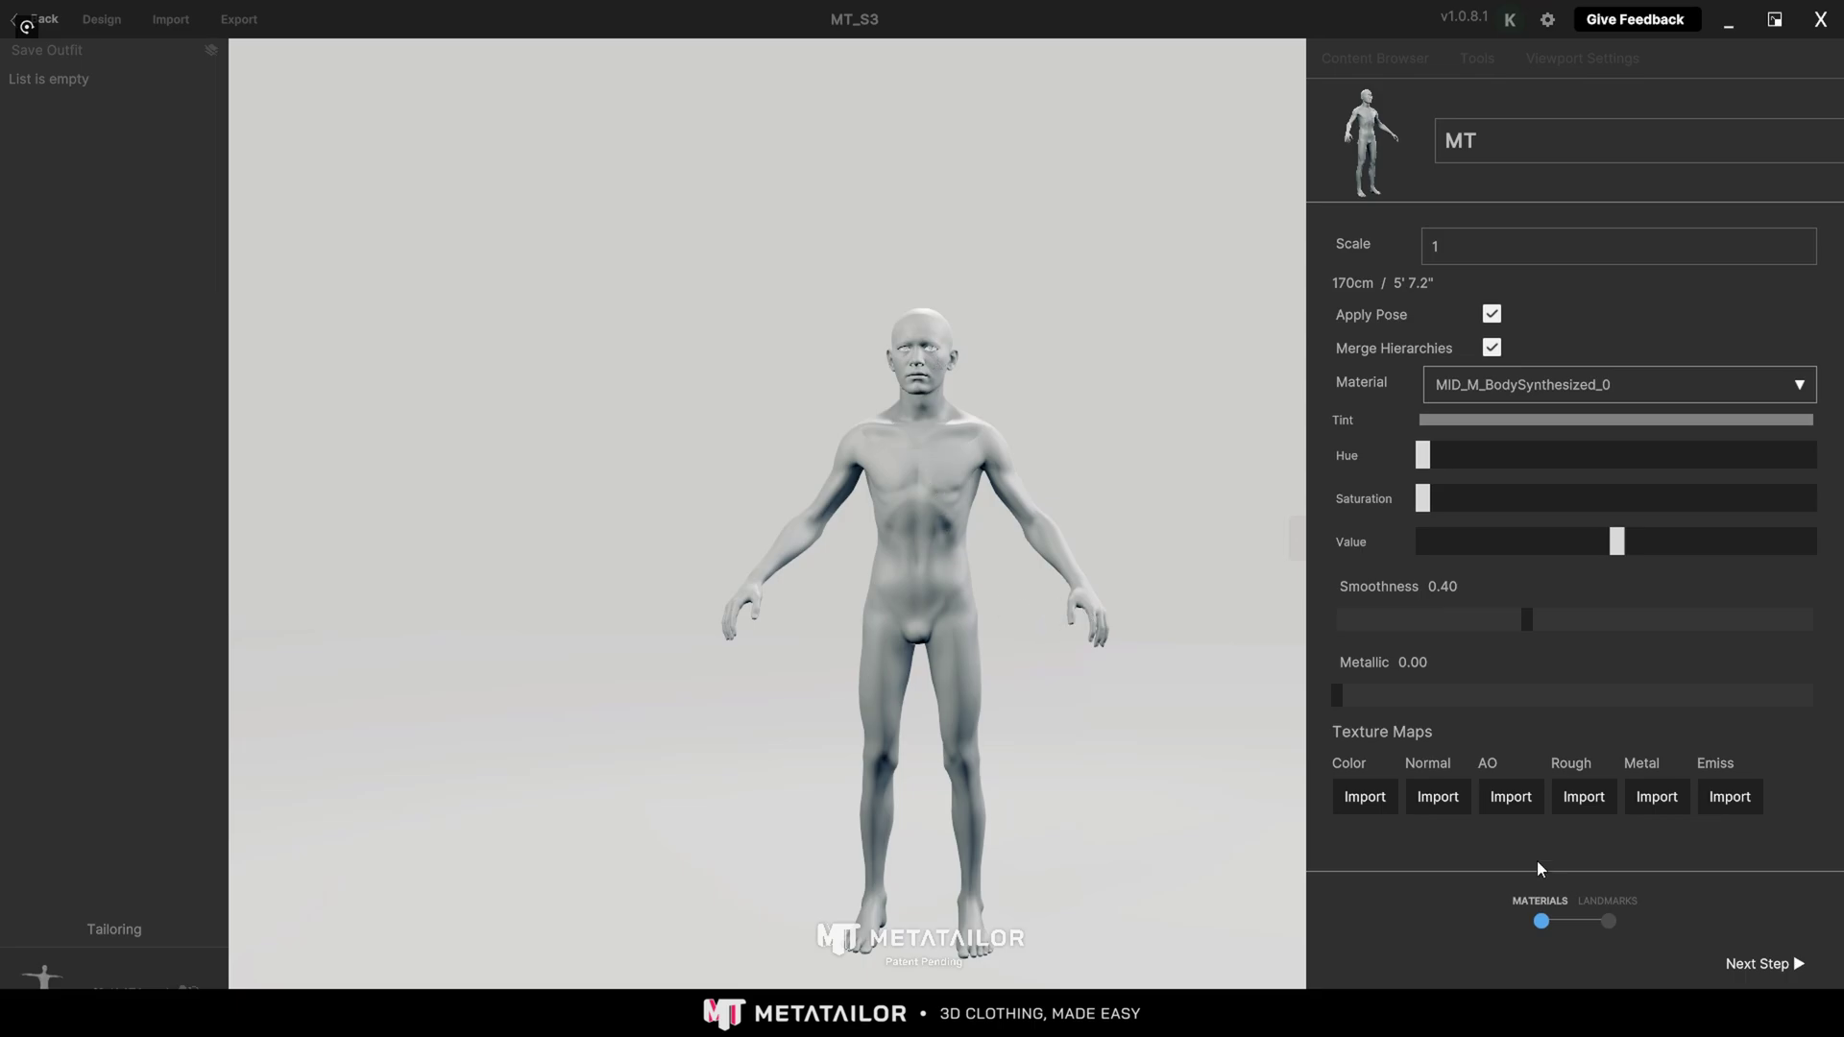
Finish the avatar import with the default materials and landmarks, and load the imported MT avatar into the scene.
click(1760, 972)
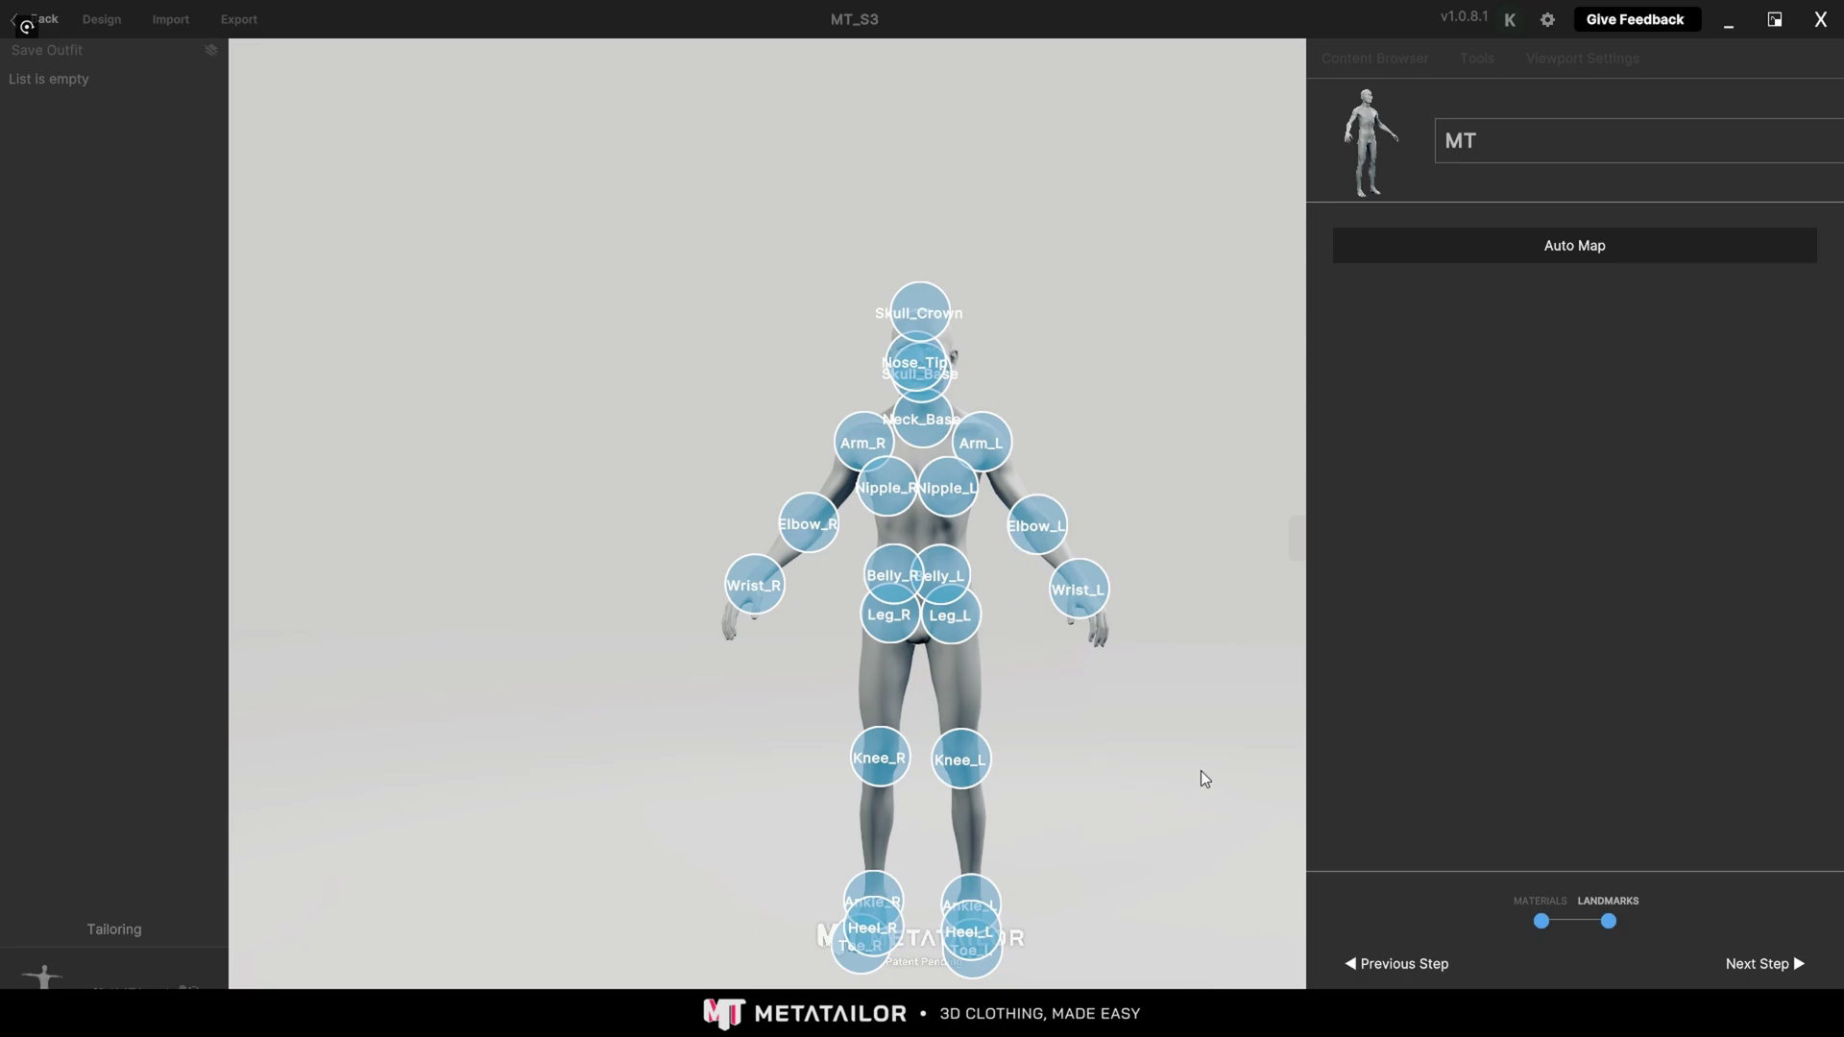
click(1790, 966)
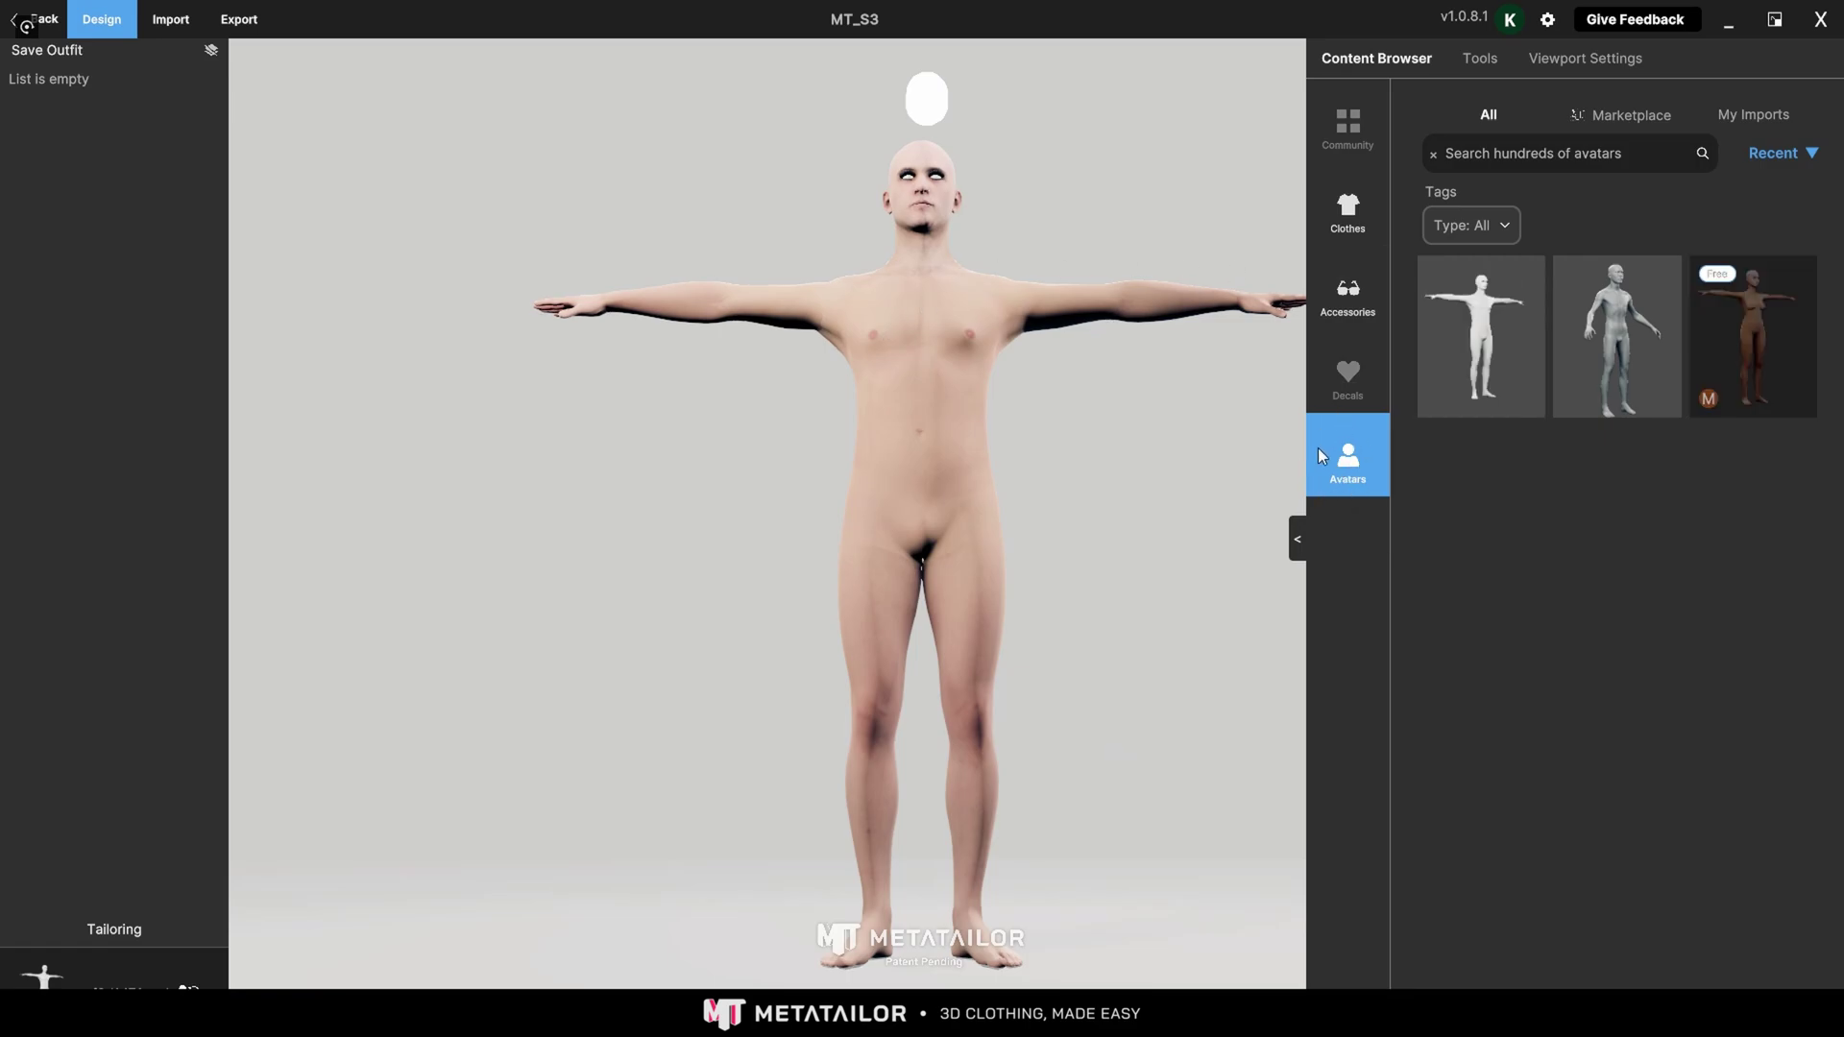
click(1604, 329)
drag(659, 741, 1034, 662)
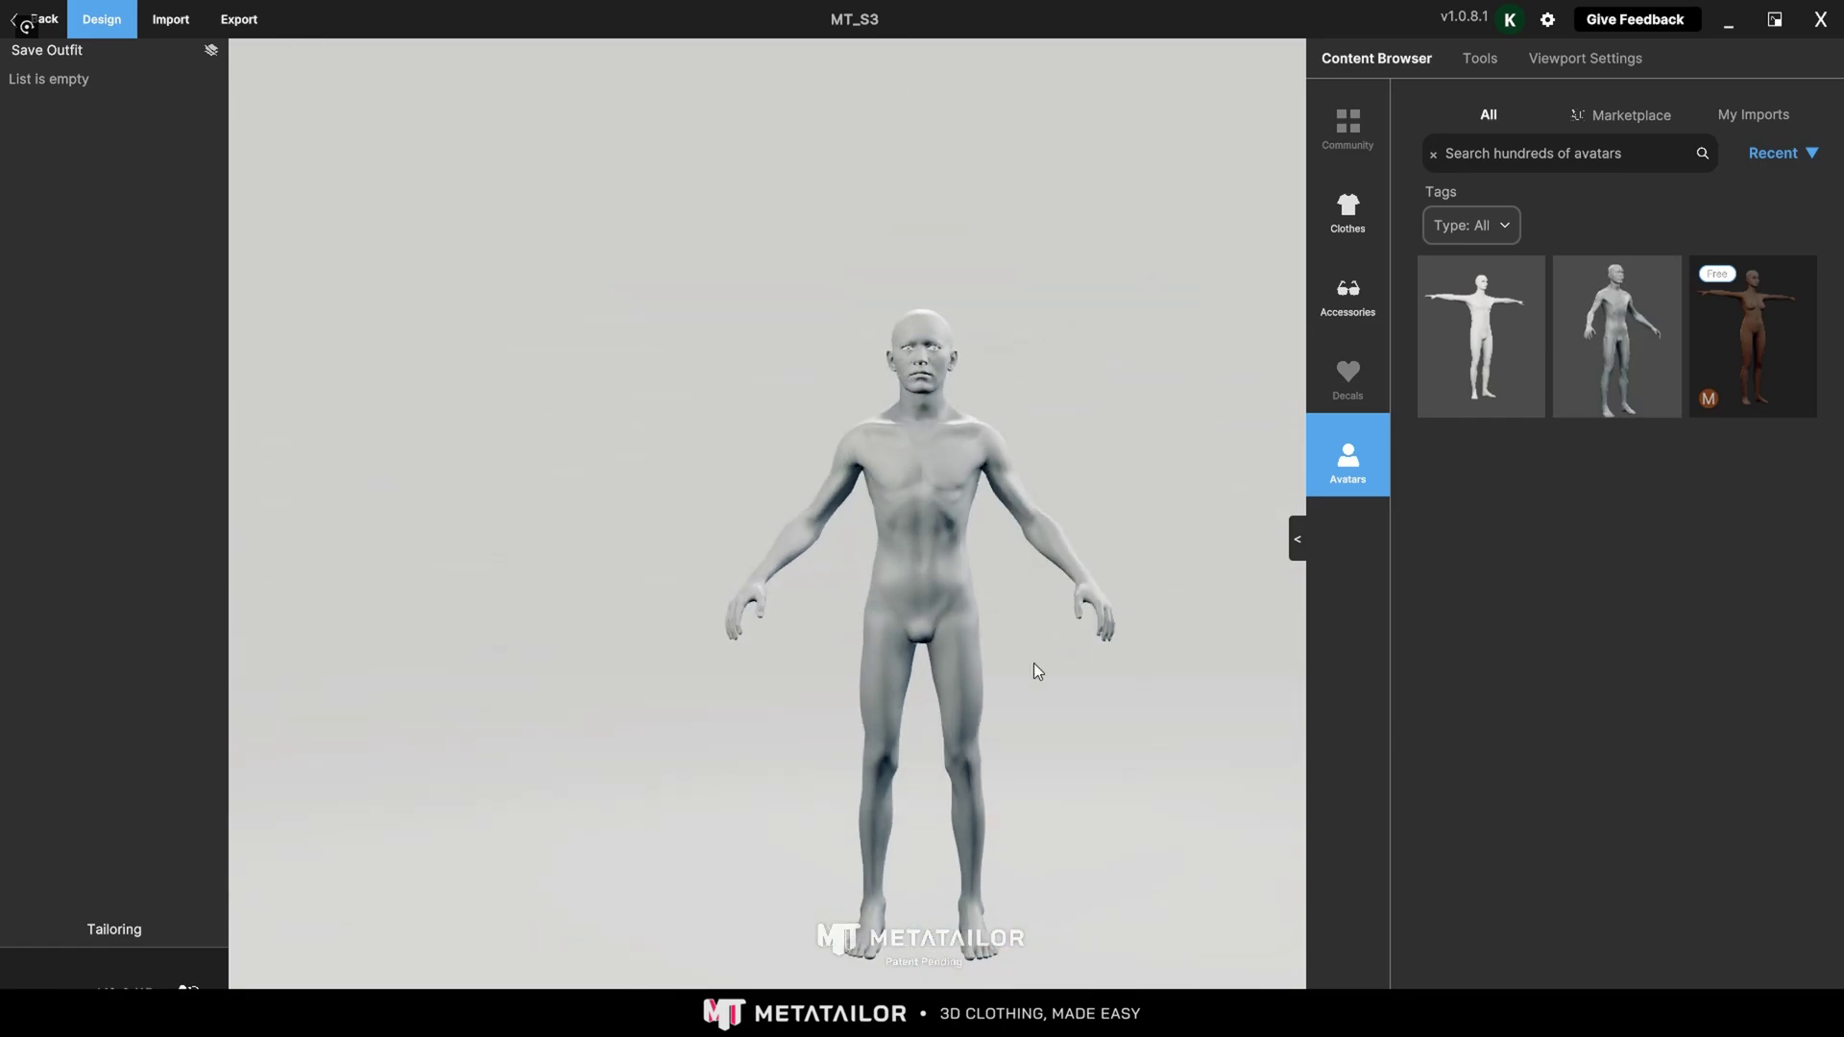
Minimise Metatailor and switch to Style3D with the Resource Library expanded.
click(1730, 29)
click(925, 152)
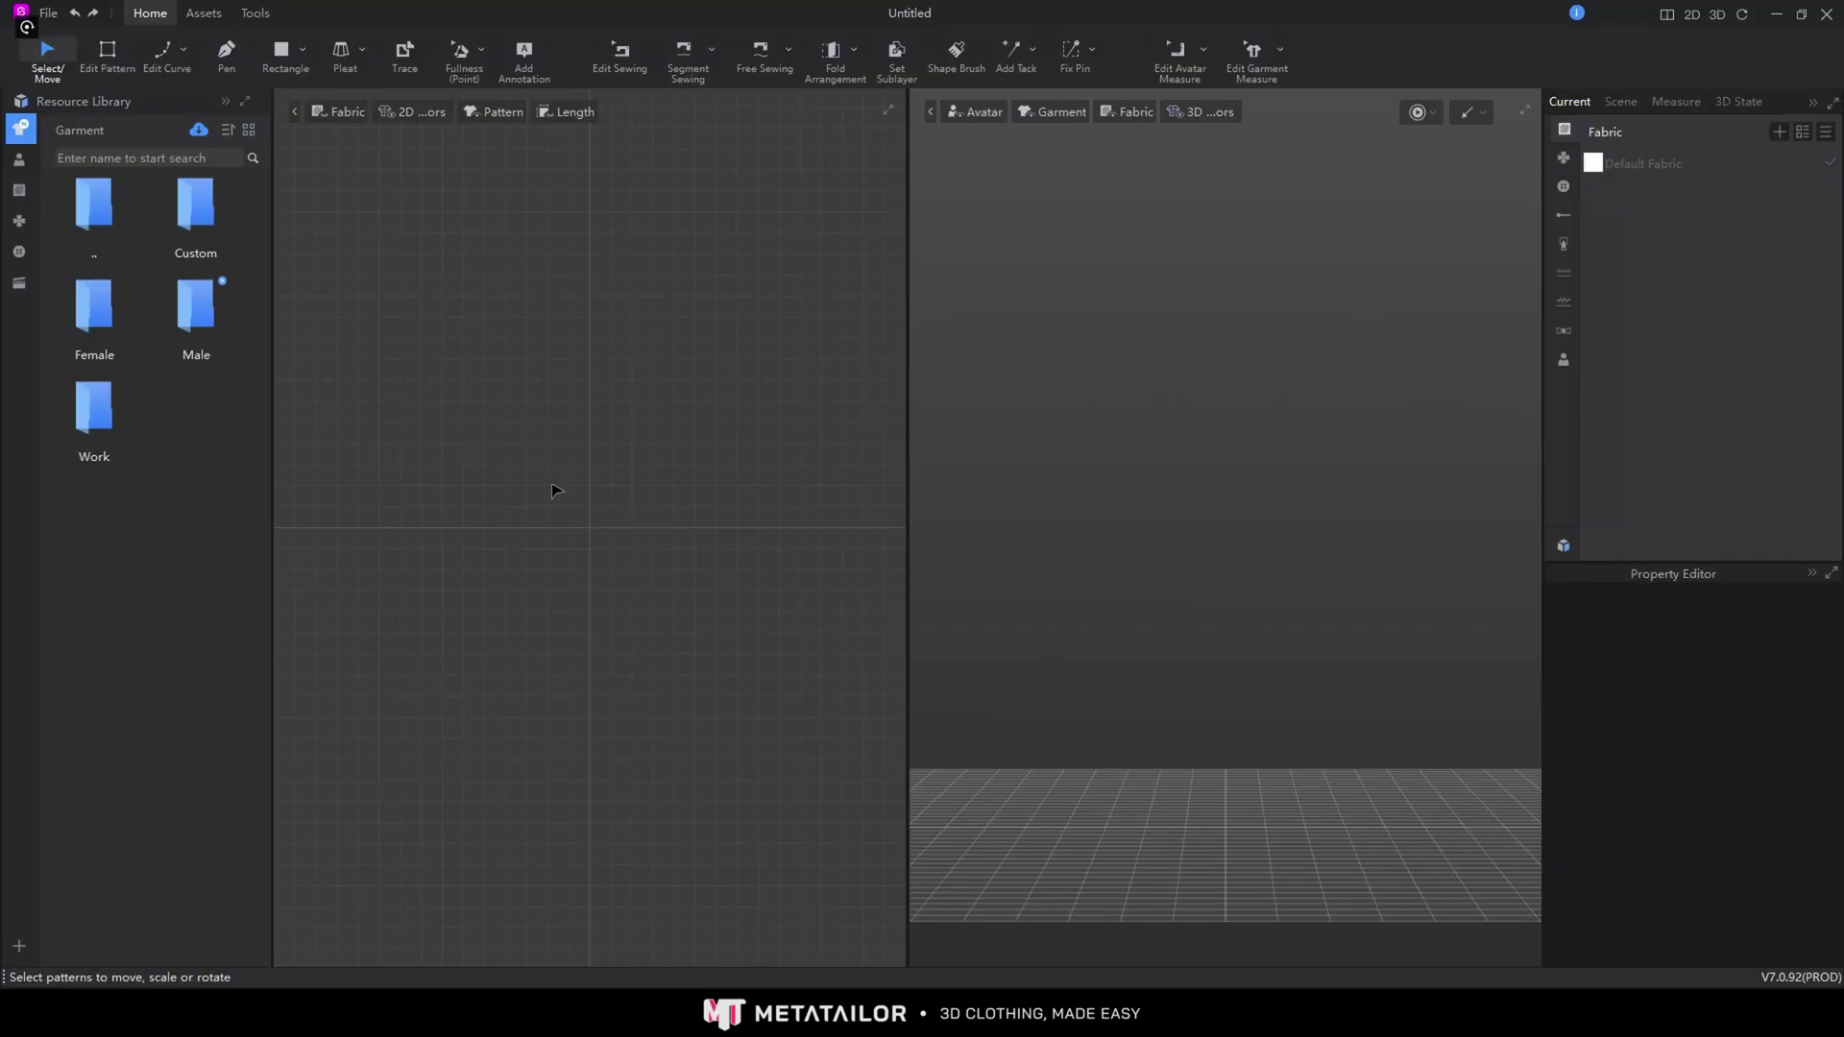
click(225, 102)
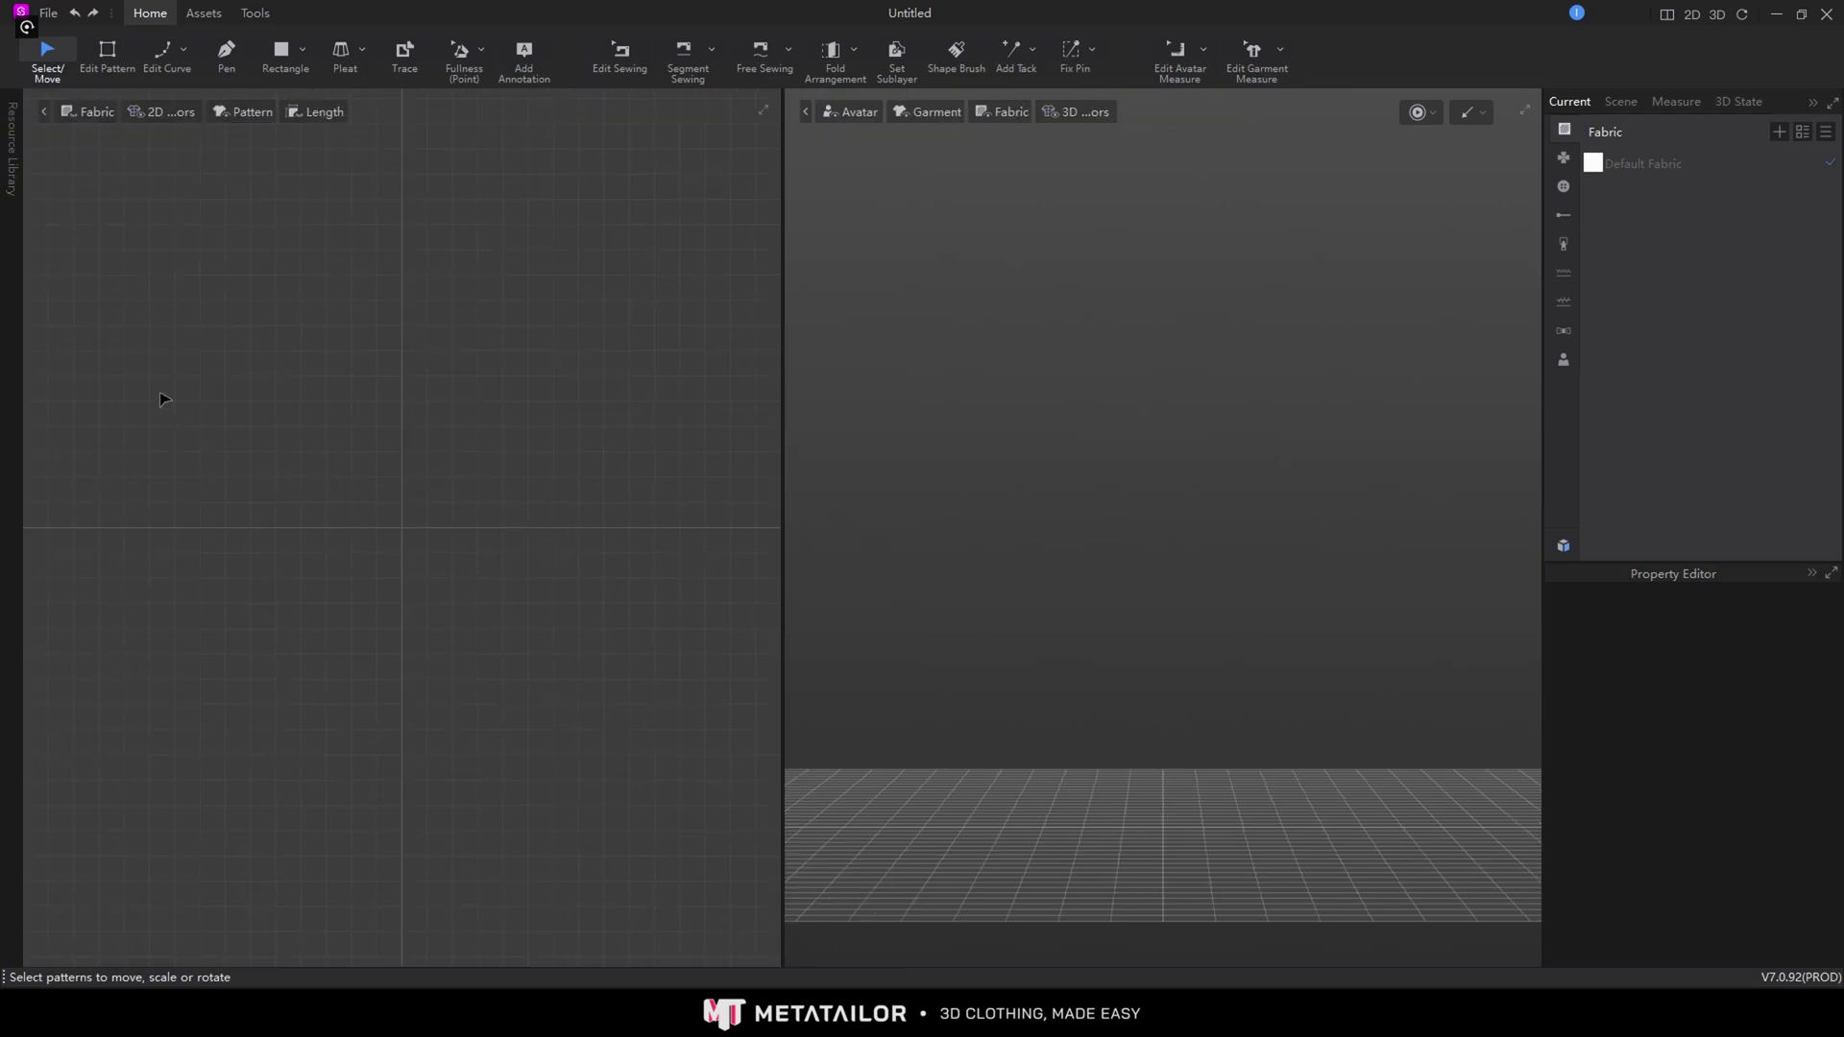
click(11, 149)
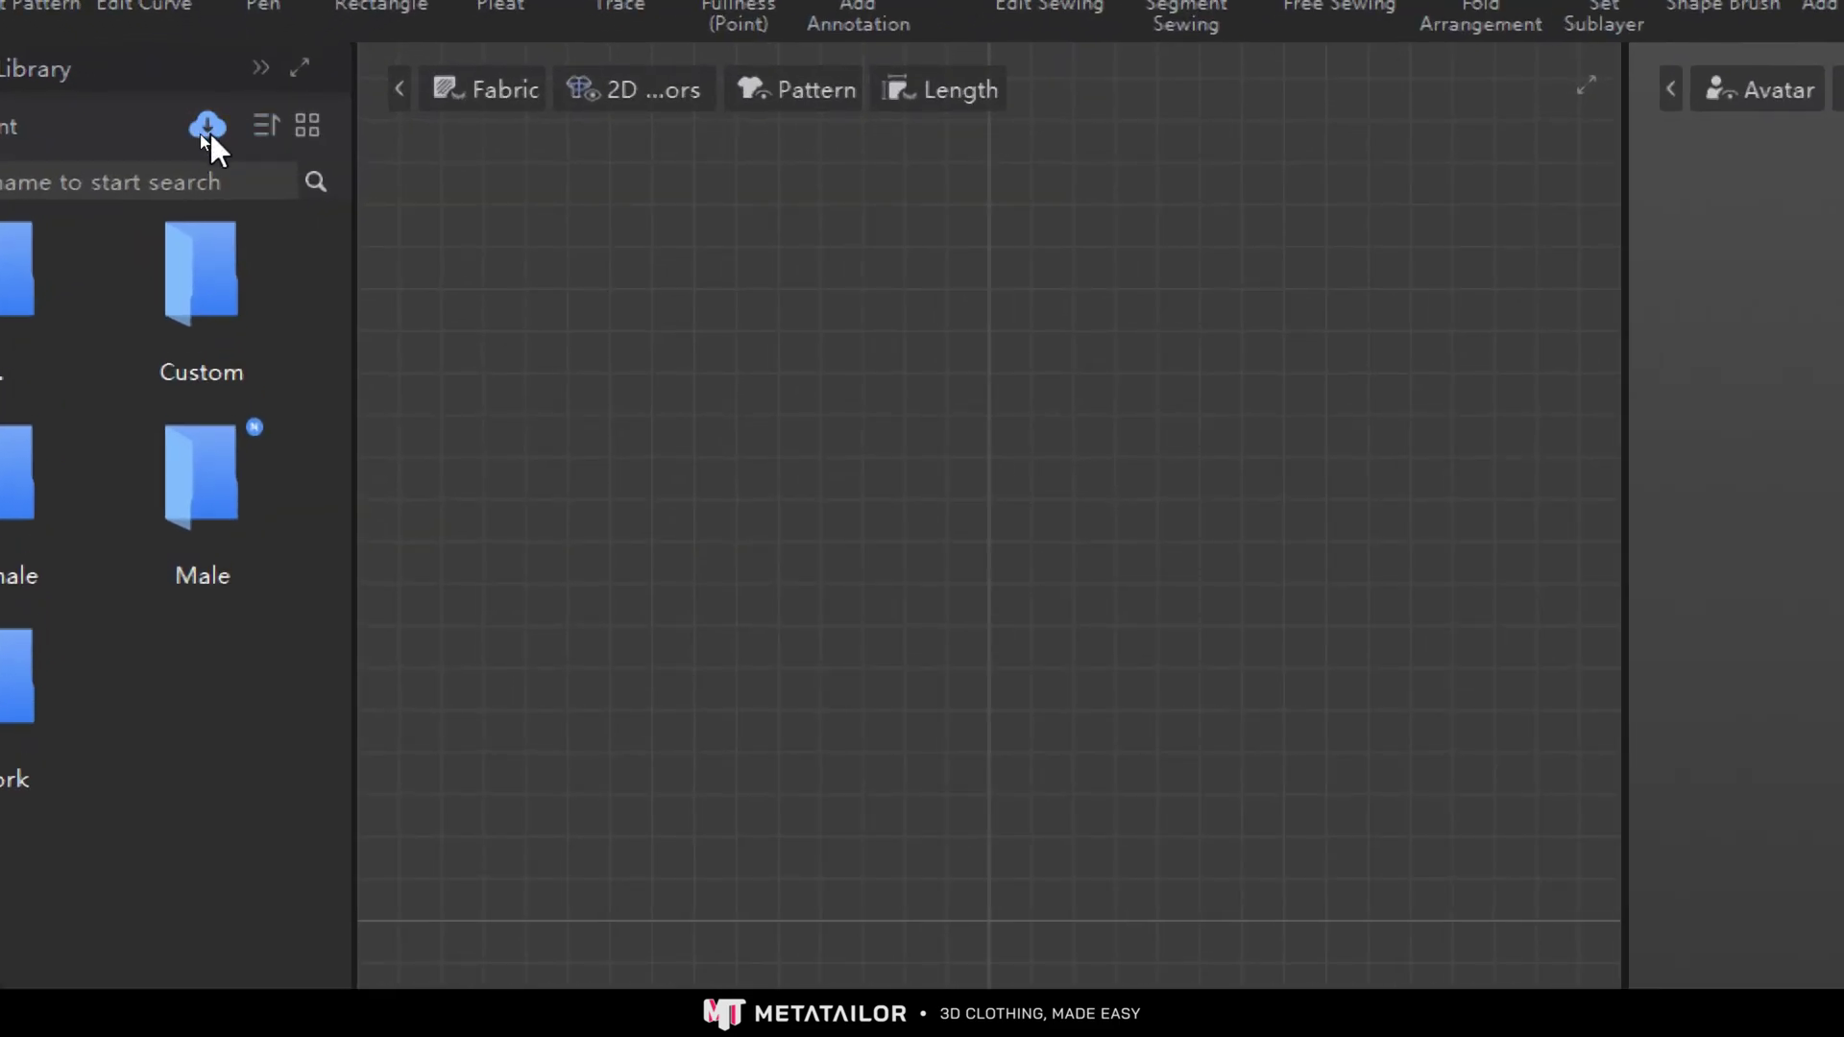
Download the Street Wanderer-look-01 outfit from the garment marketplace and close the marketplace window.
click(204, 124)
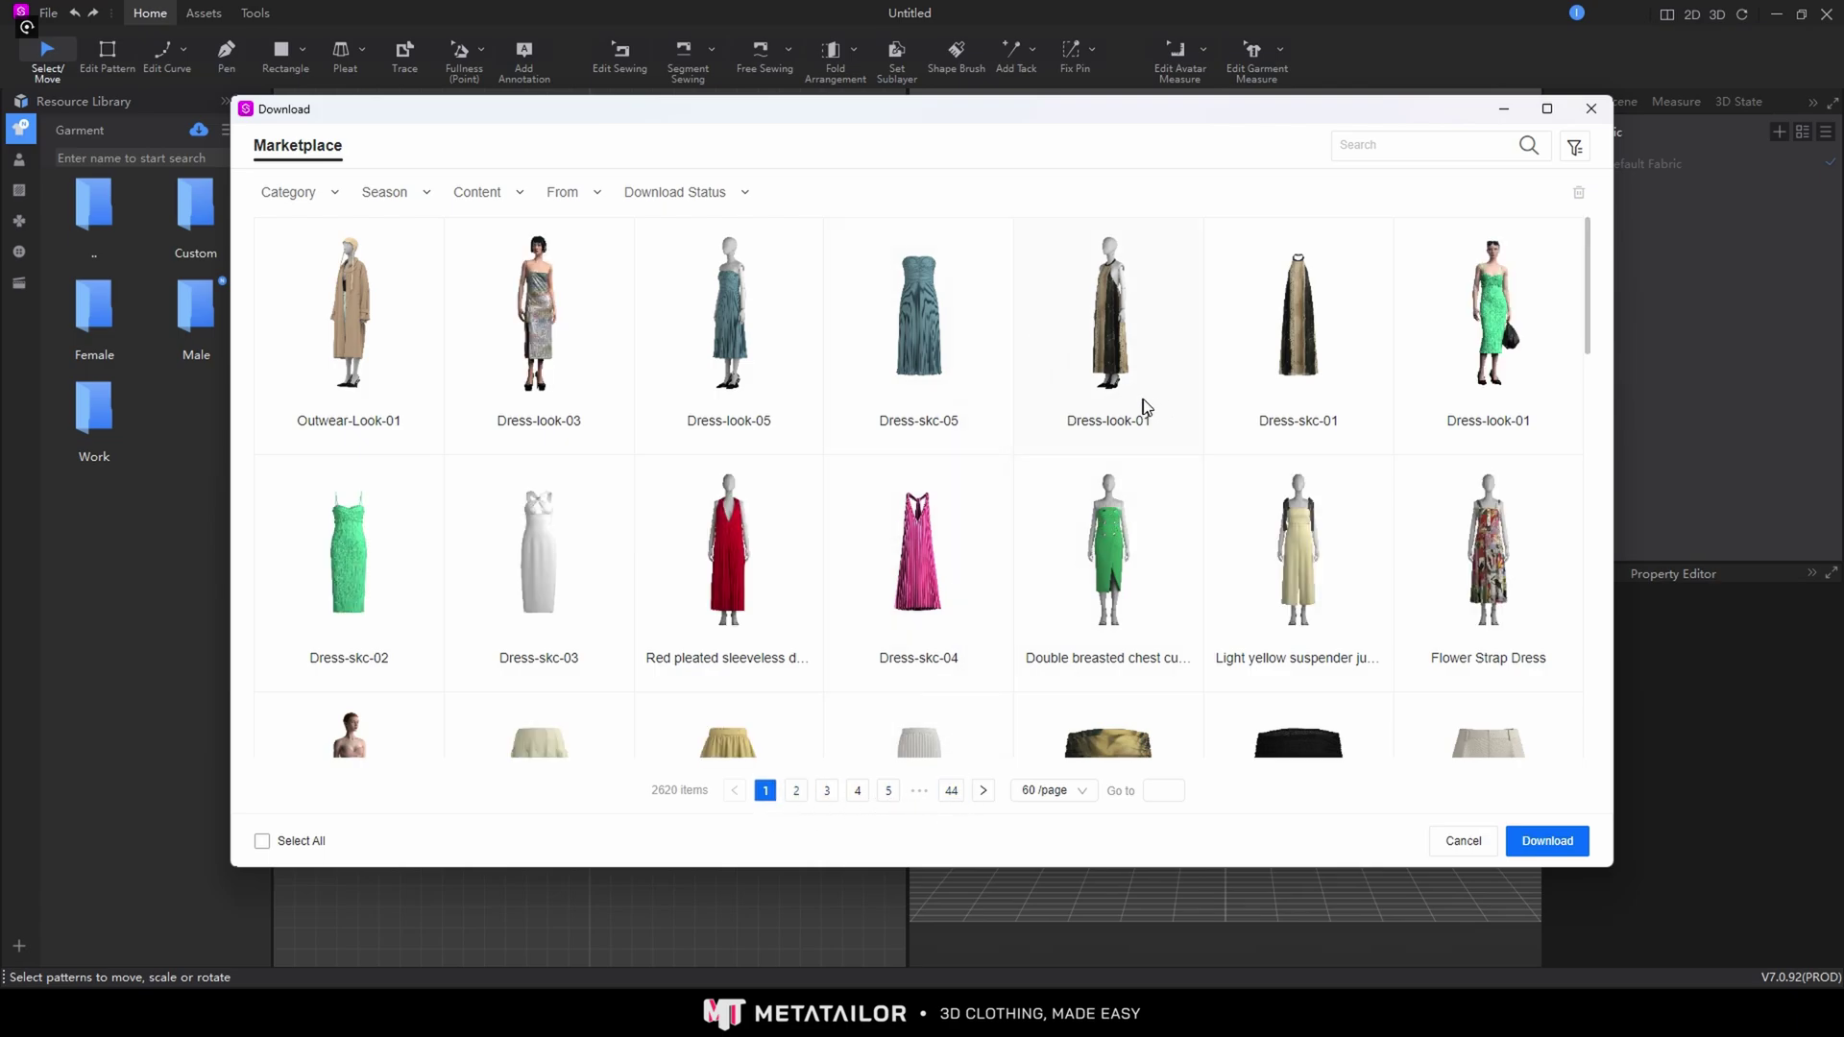
drag(1588, 312, 1606, 725)
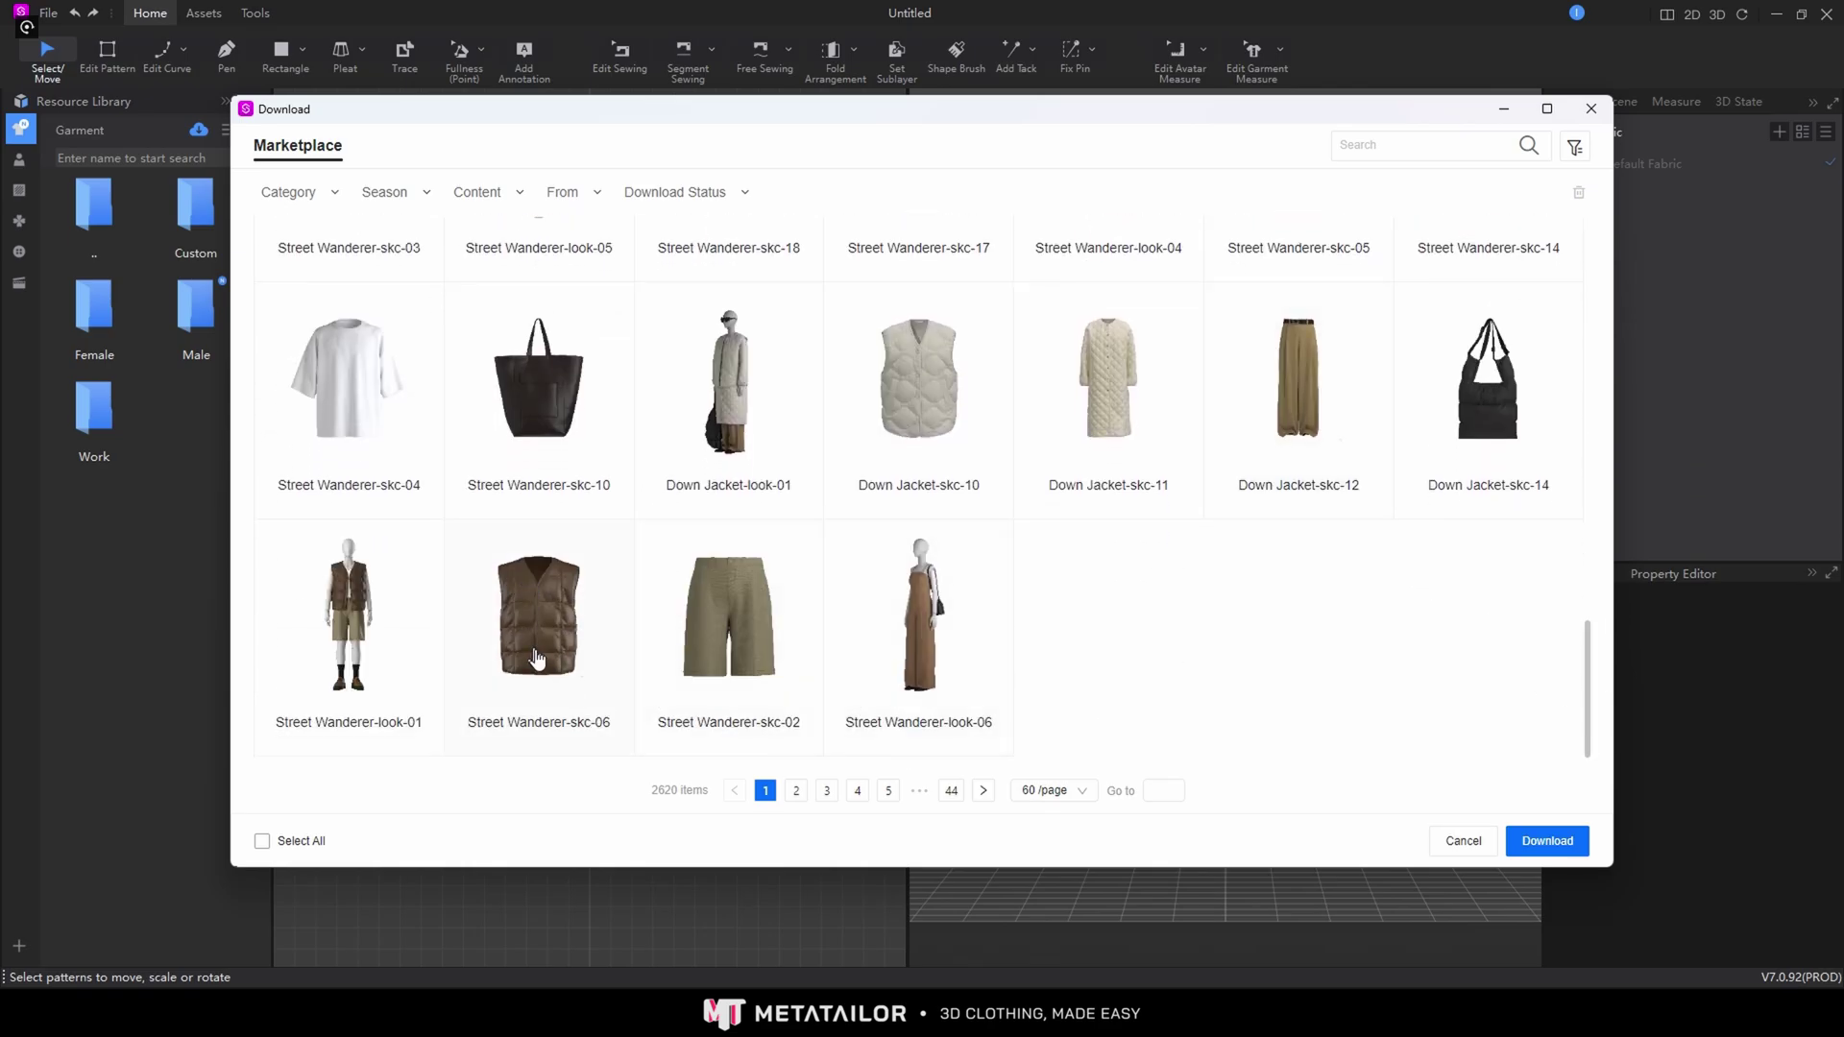
click(304, 582)
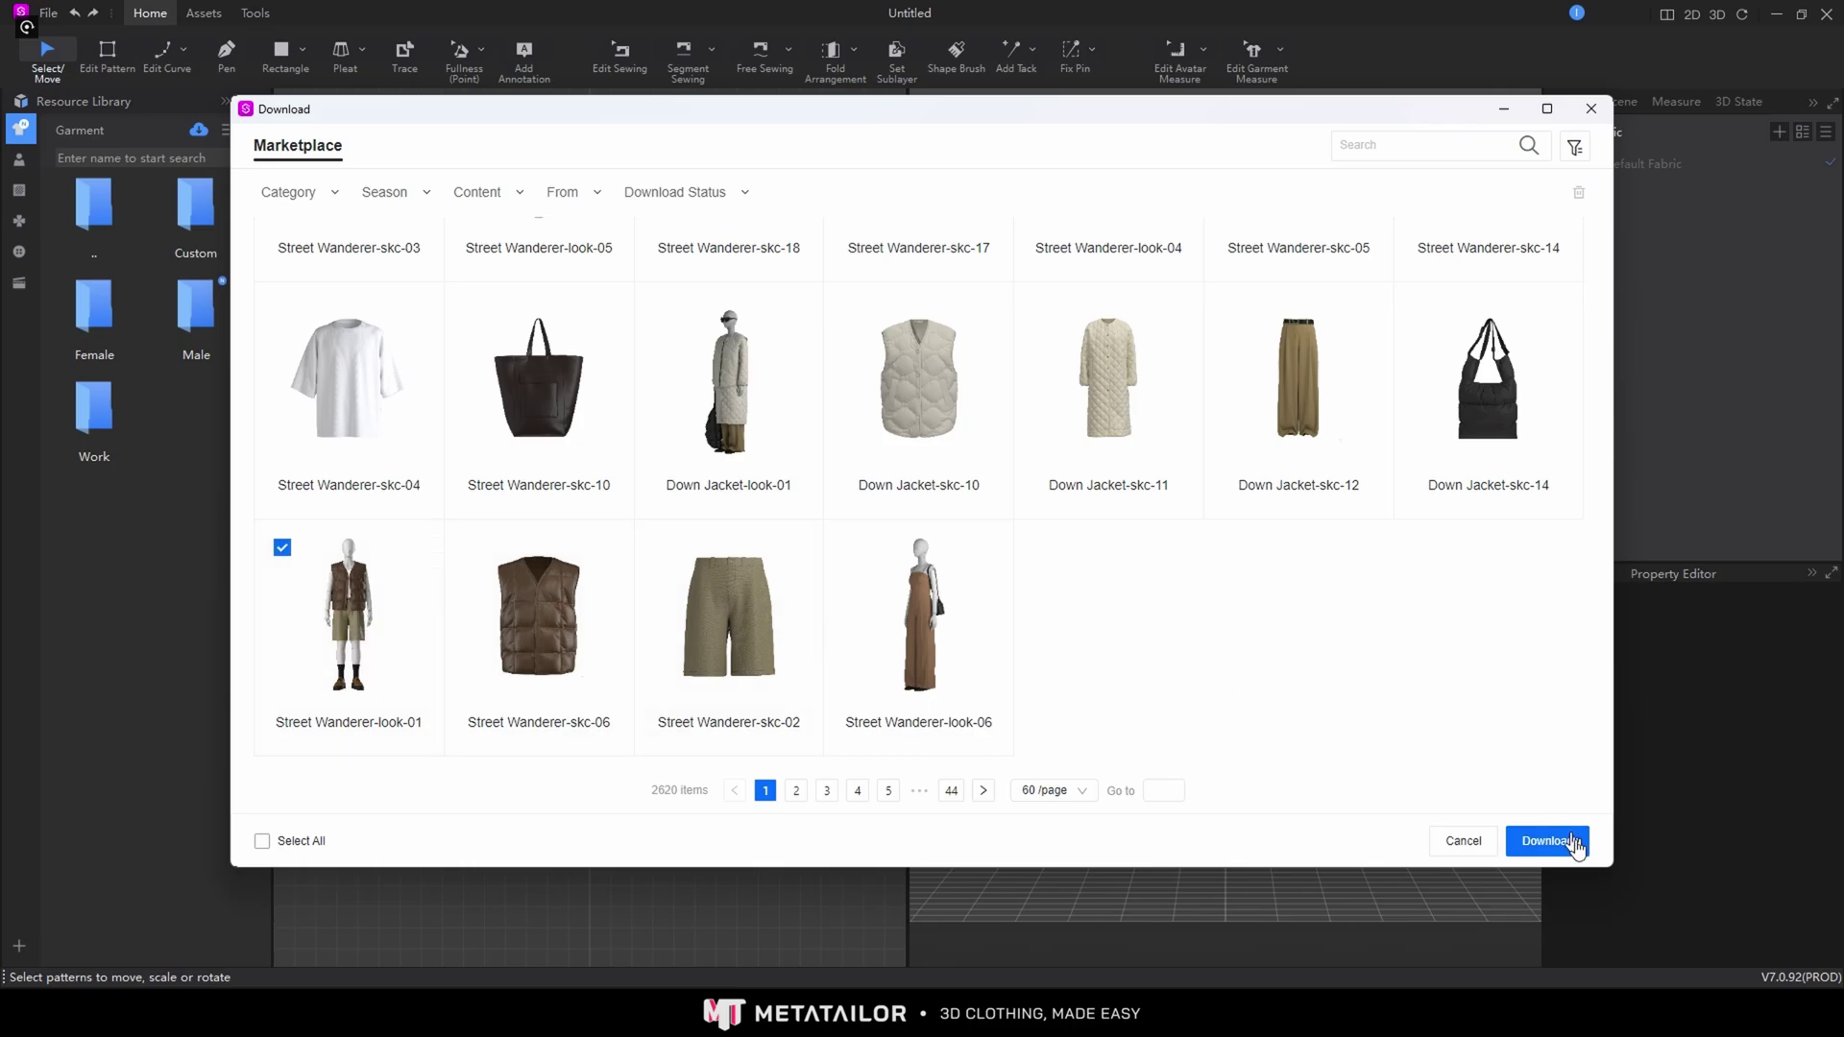
click(1558, 844)
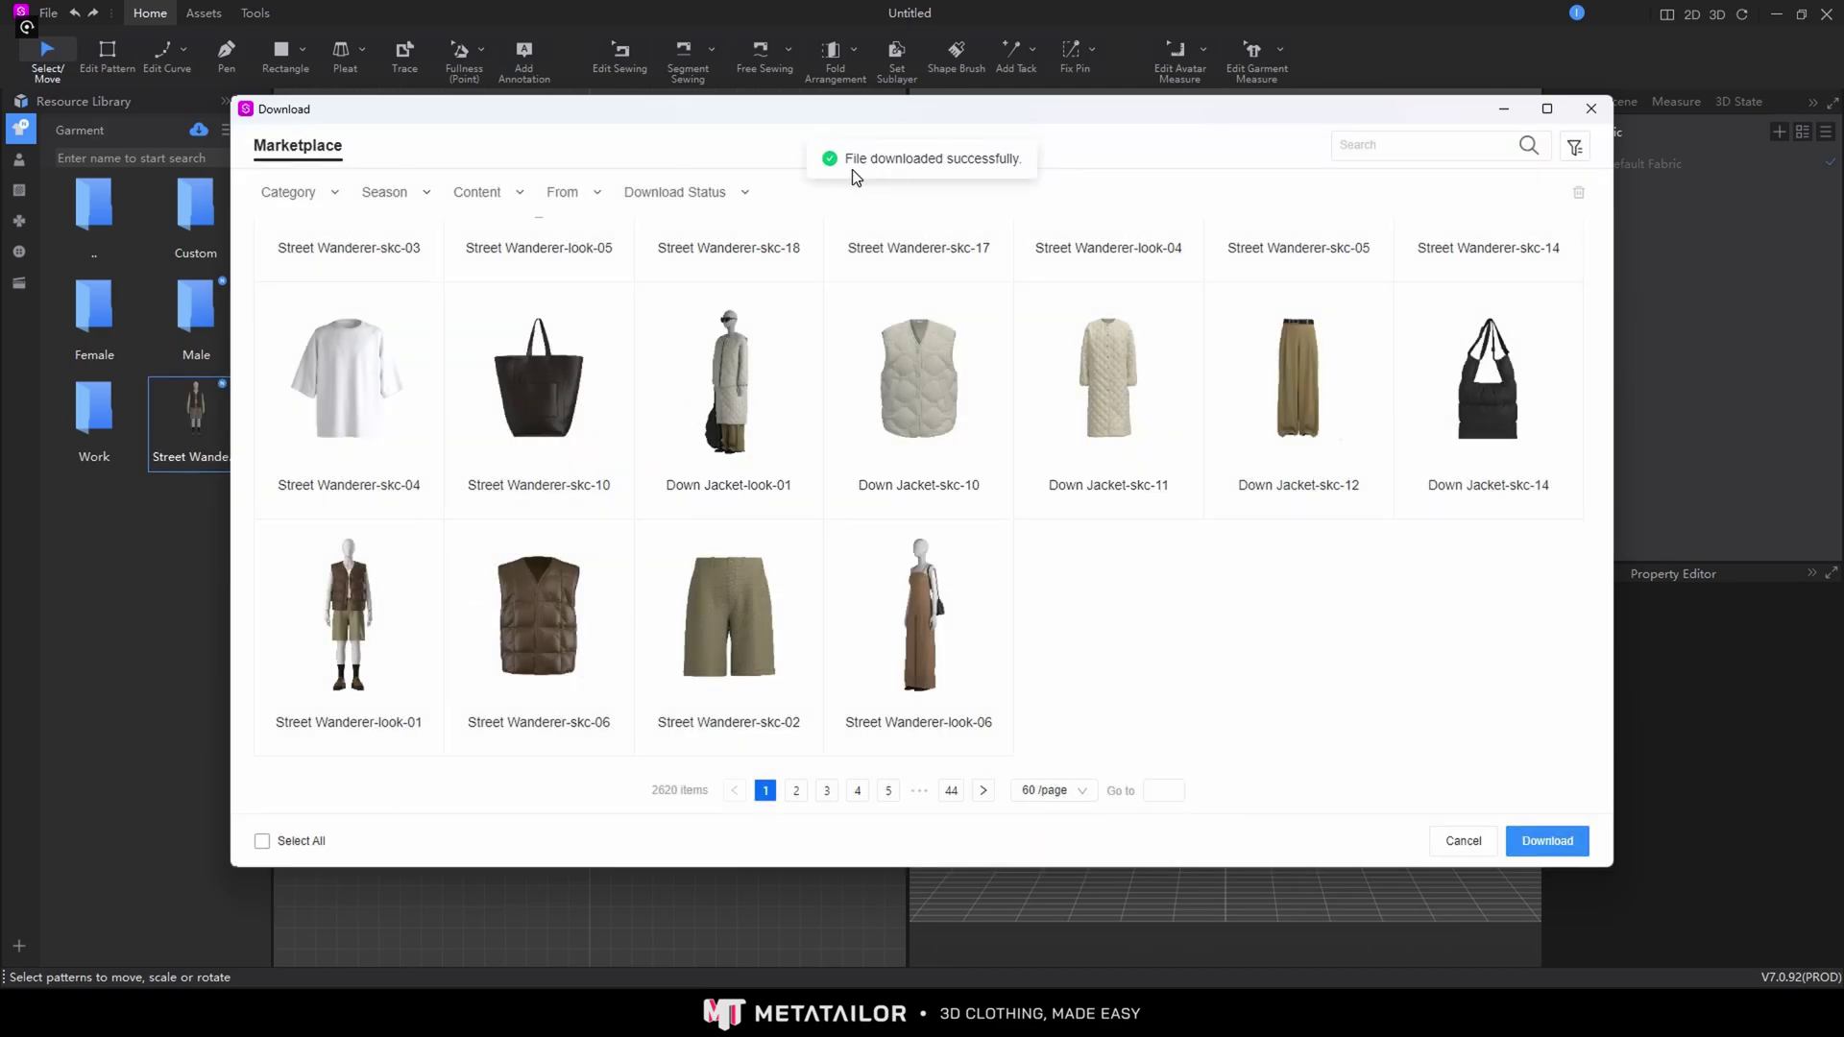
click(1591, 110)
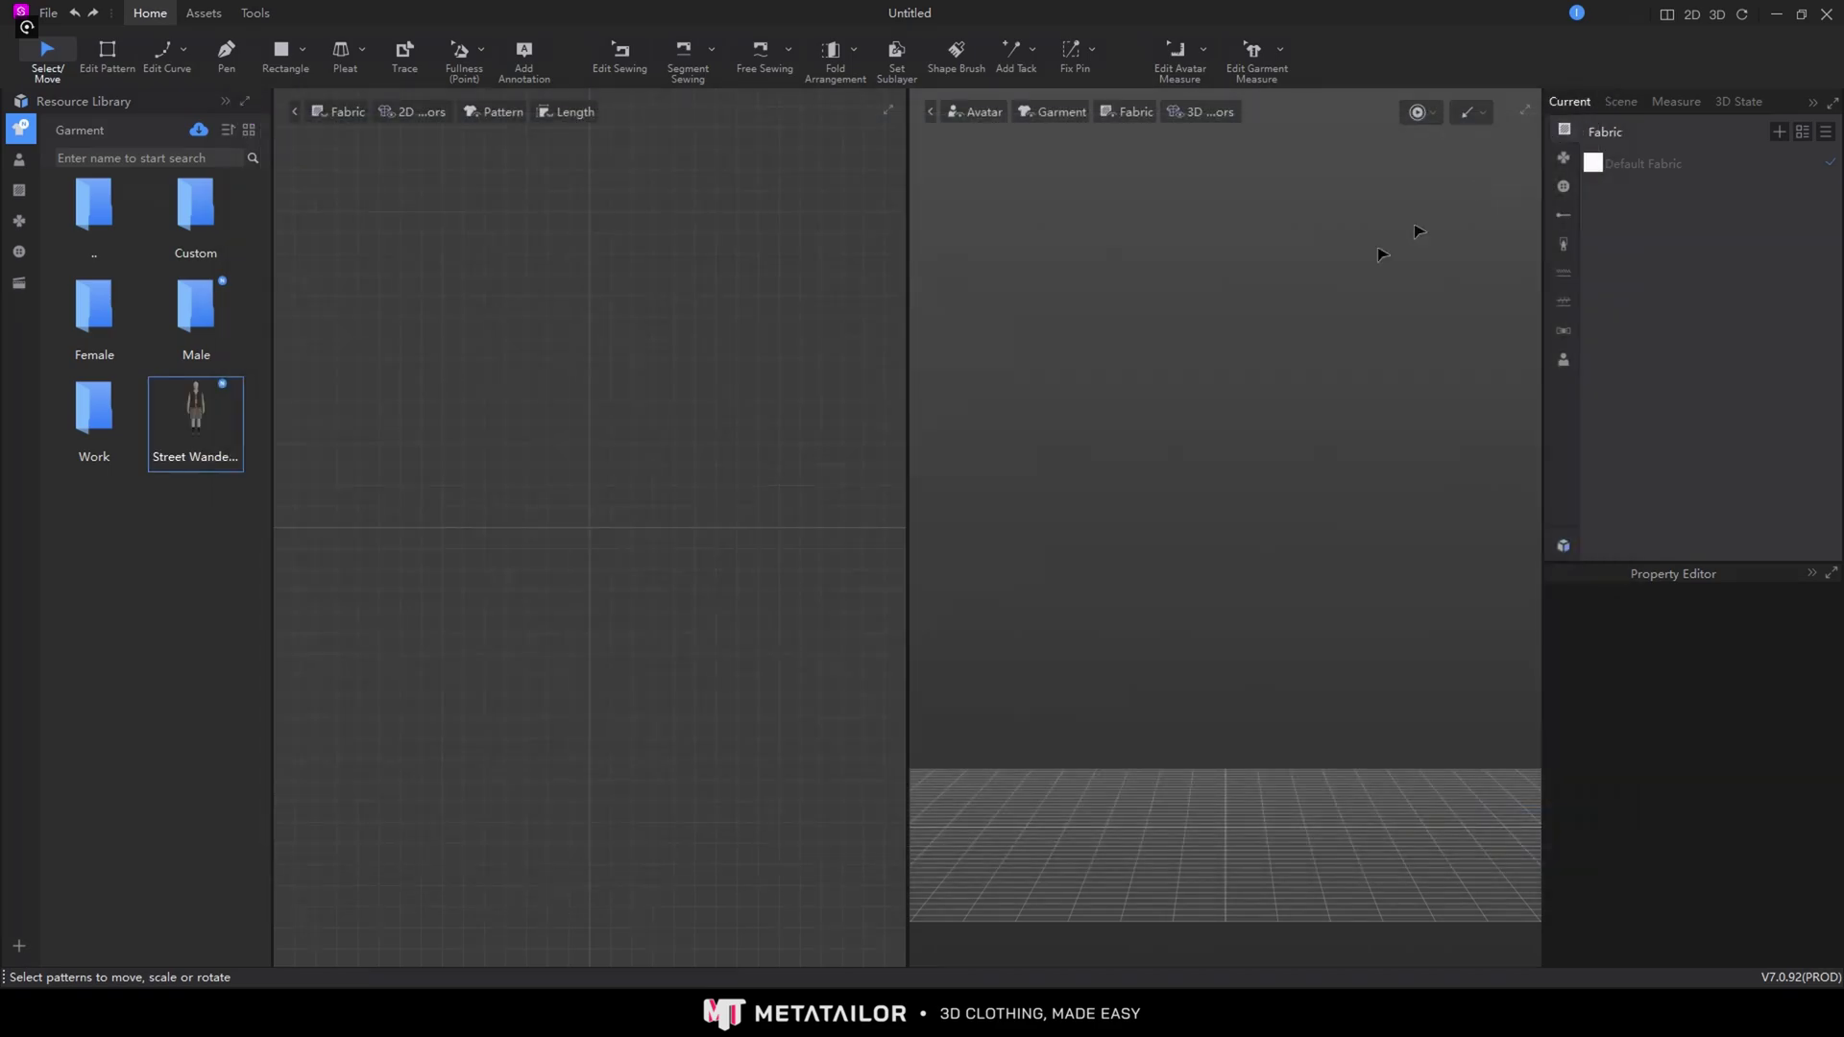
Open the downloaded Street Wanderer-look-01 project with both its garment and avatar included.
mouse_move(161, 444)
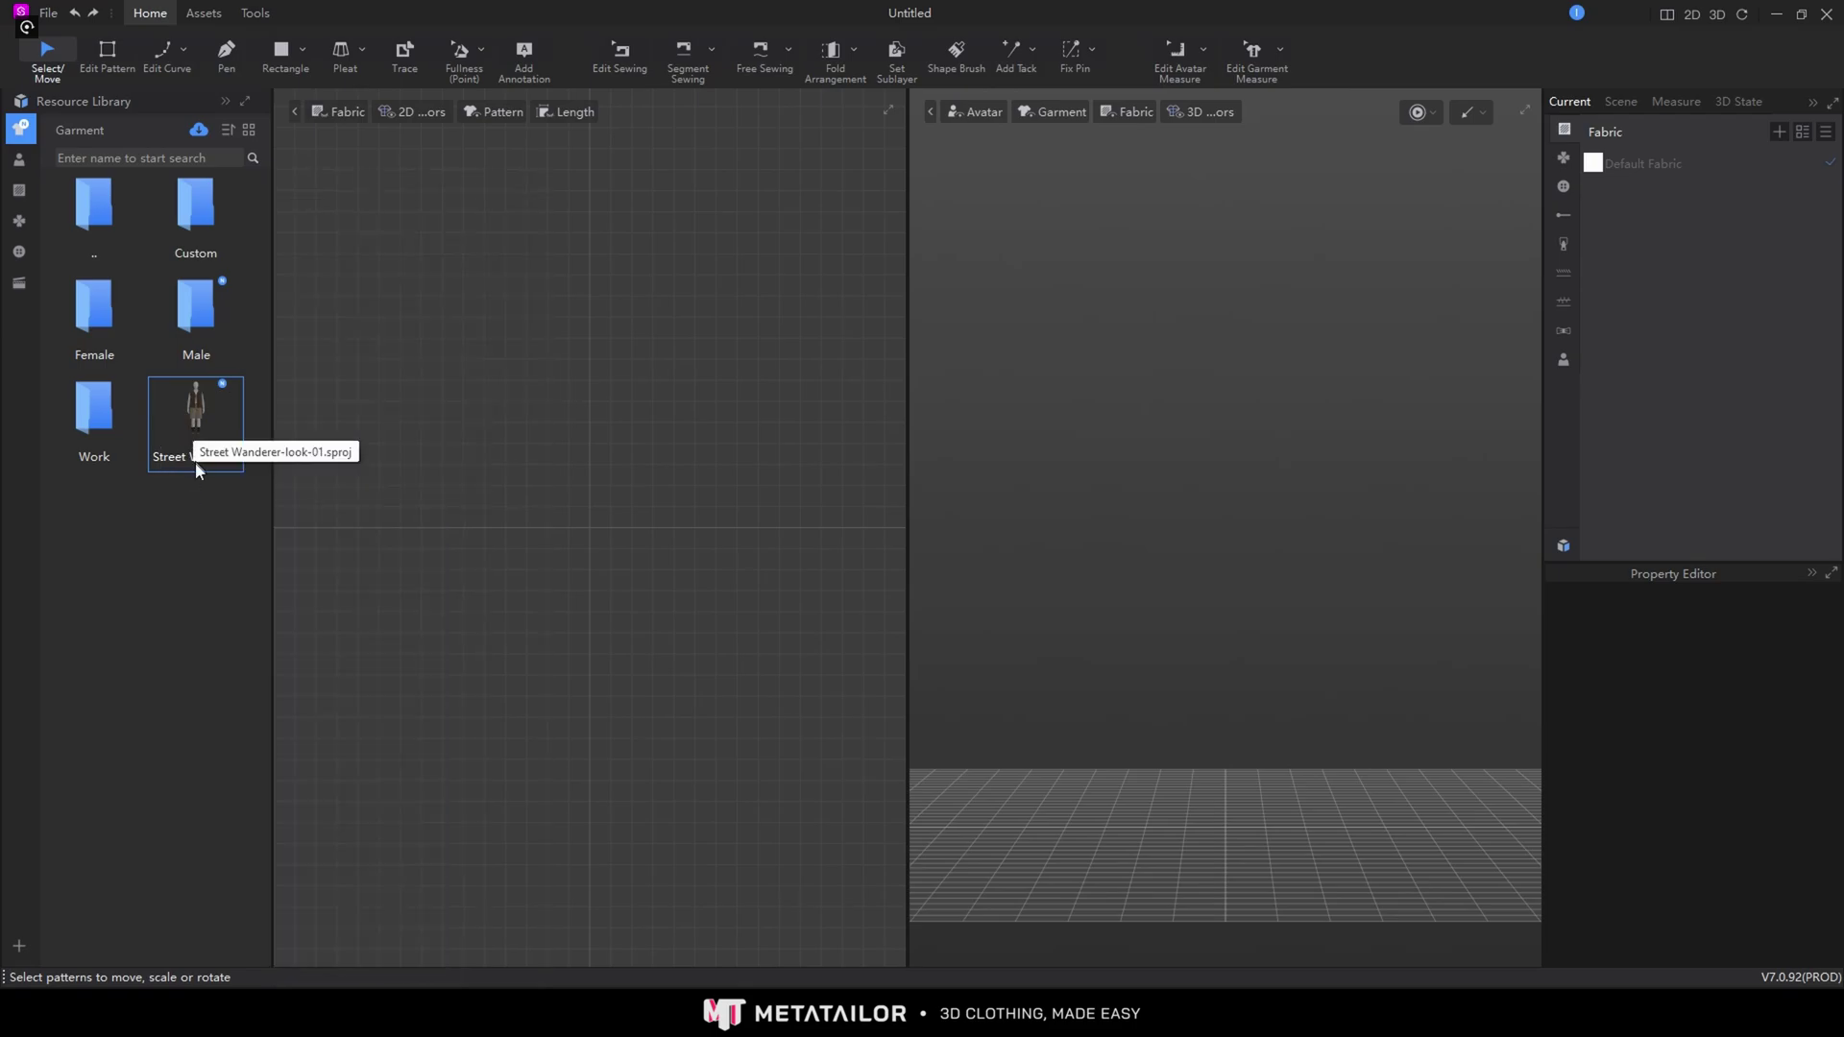
double_click(193, 428)
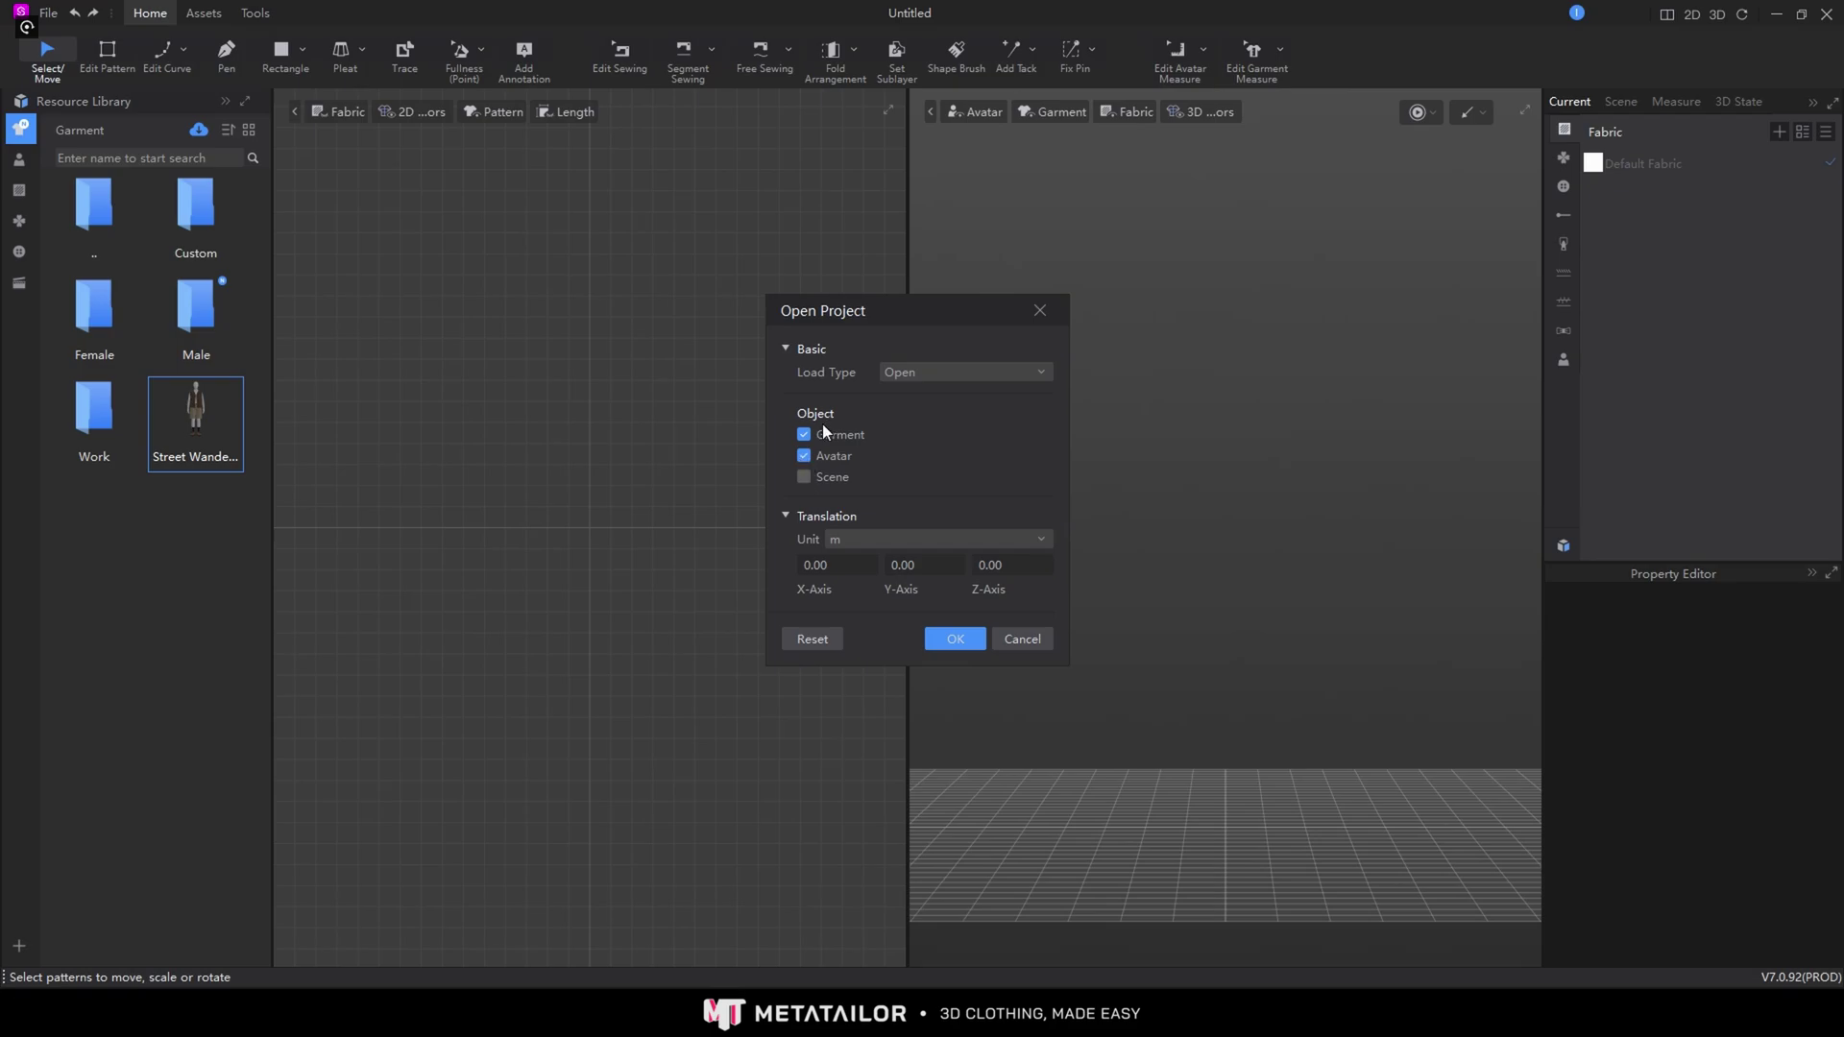
click(943, 640)
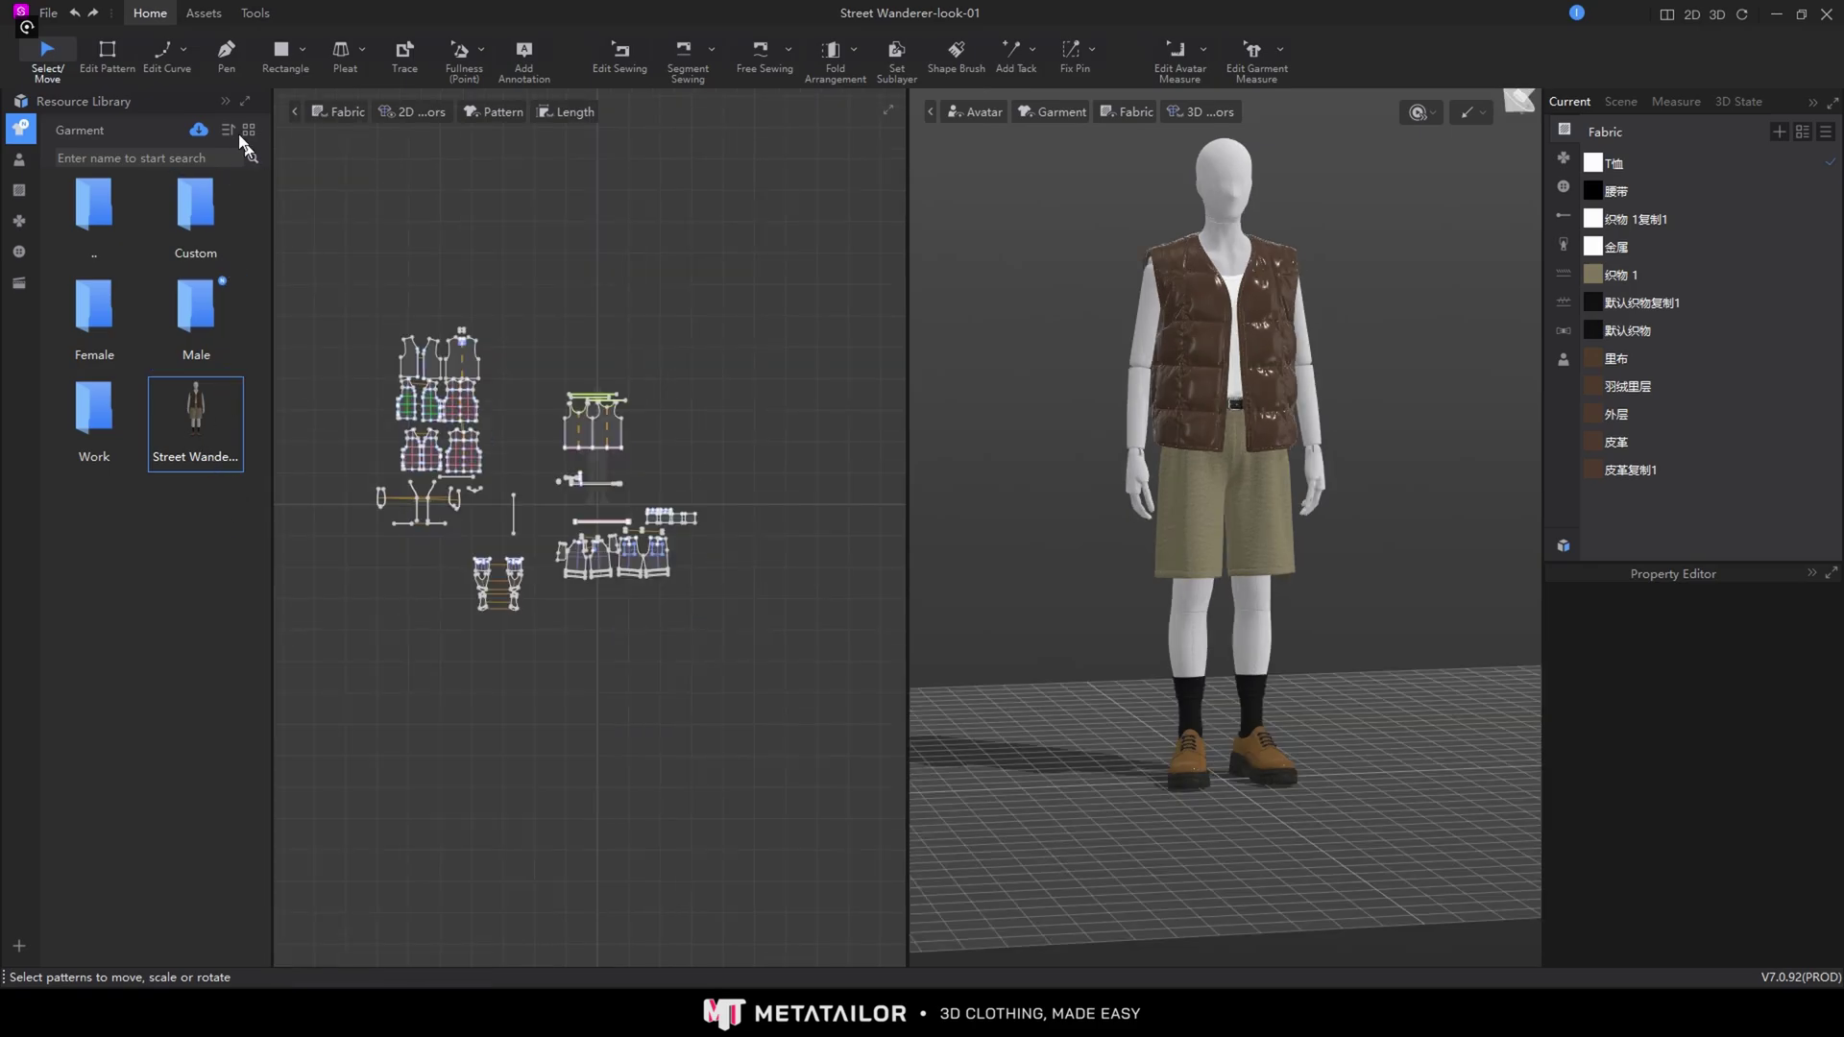
Collapse the Resource Library and select the T-shirt pattern pieces in the 2D pattern view.
click(224, 103)
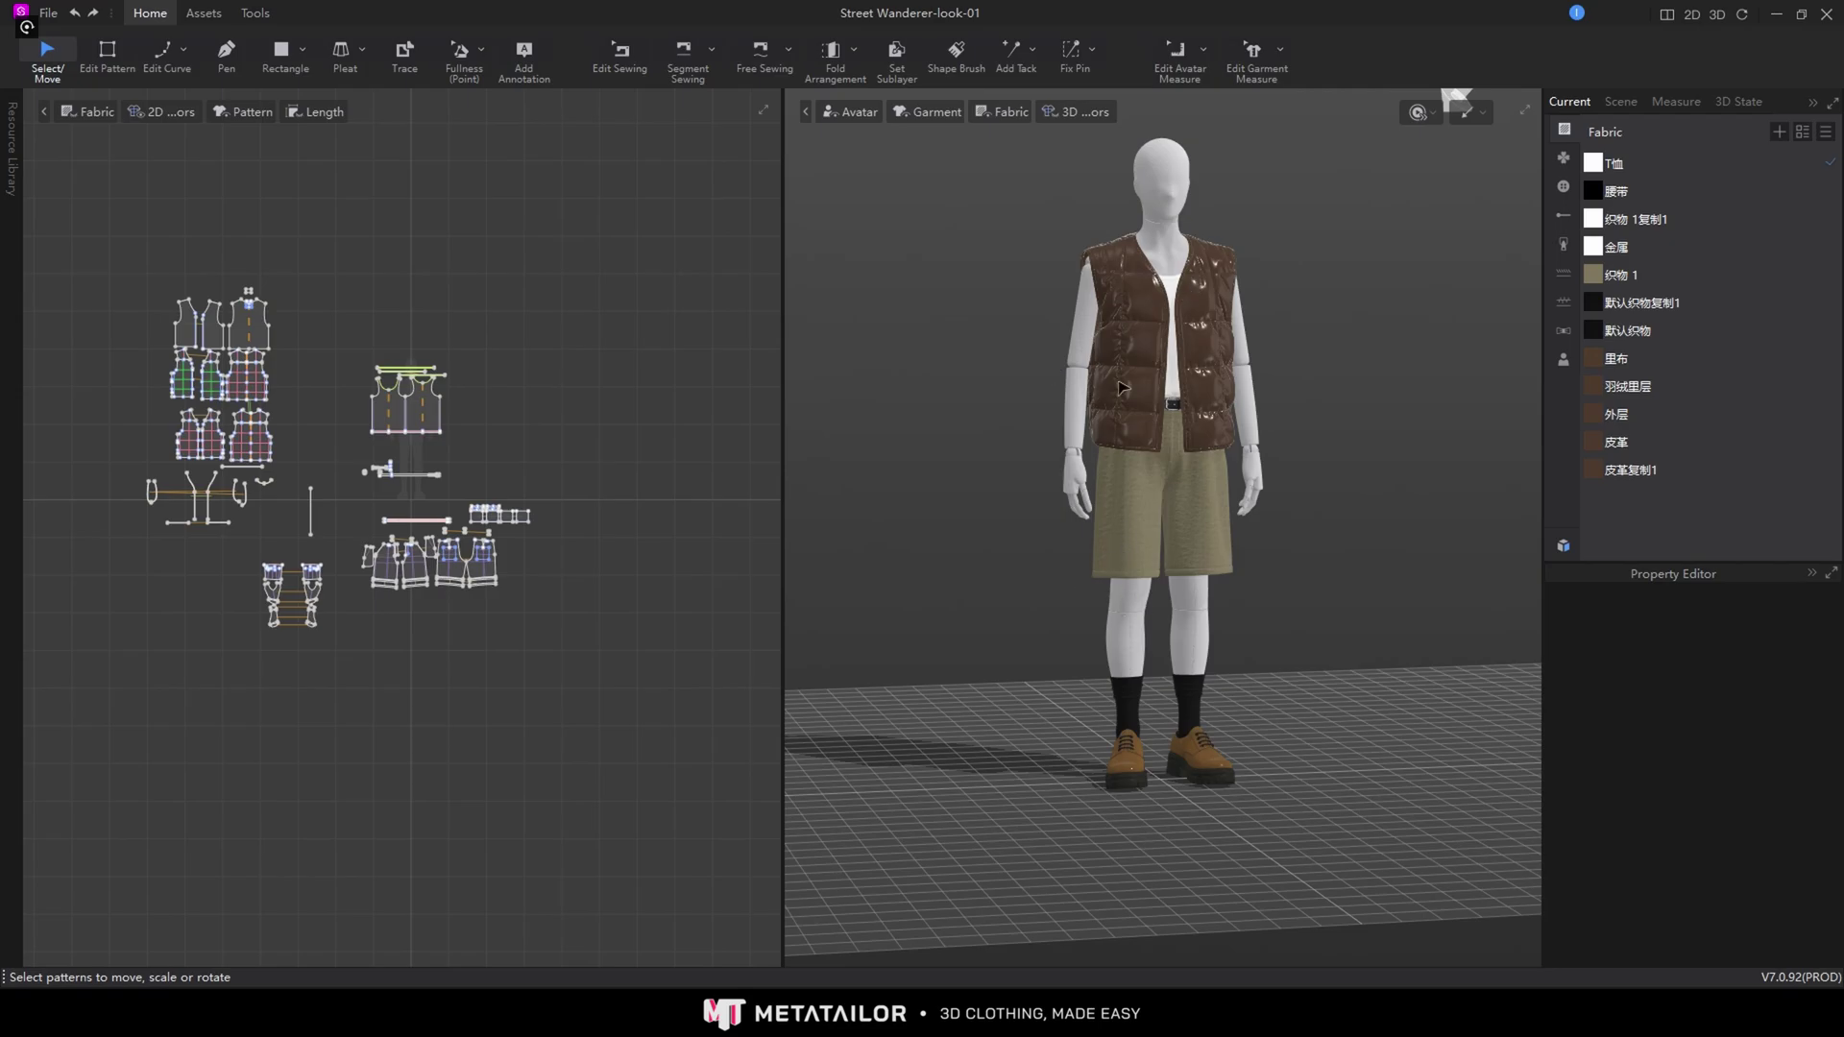
scroll(279, 406, up, 3)
drag(662, 256, 384, 497)
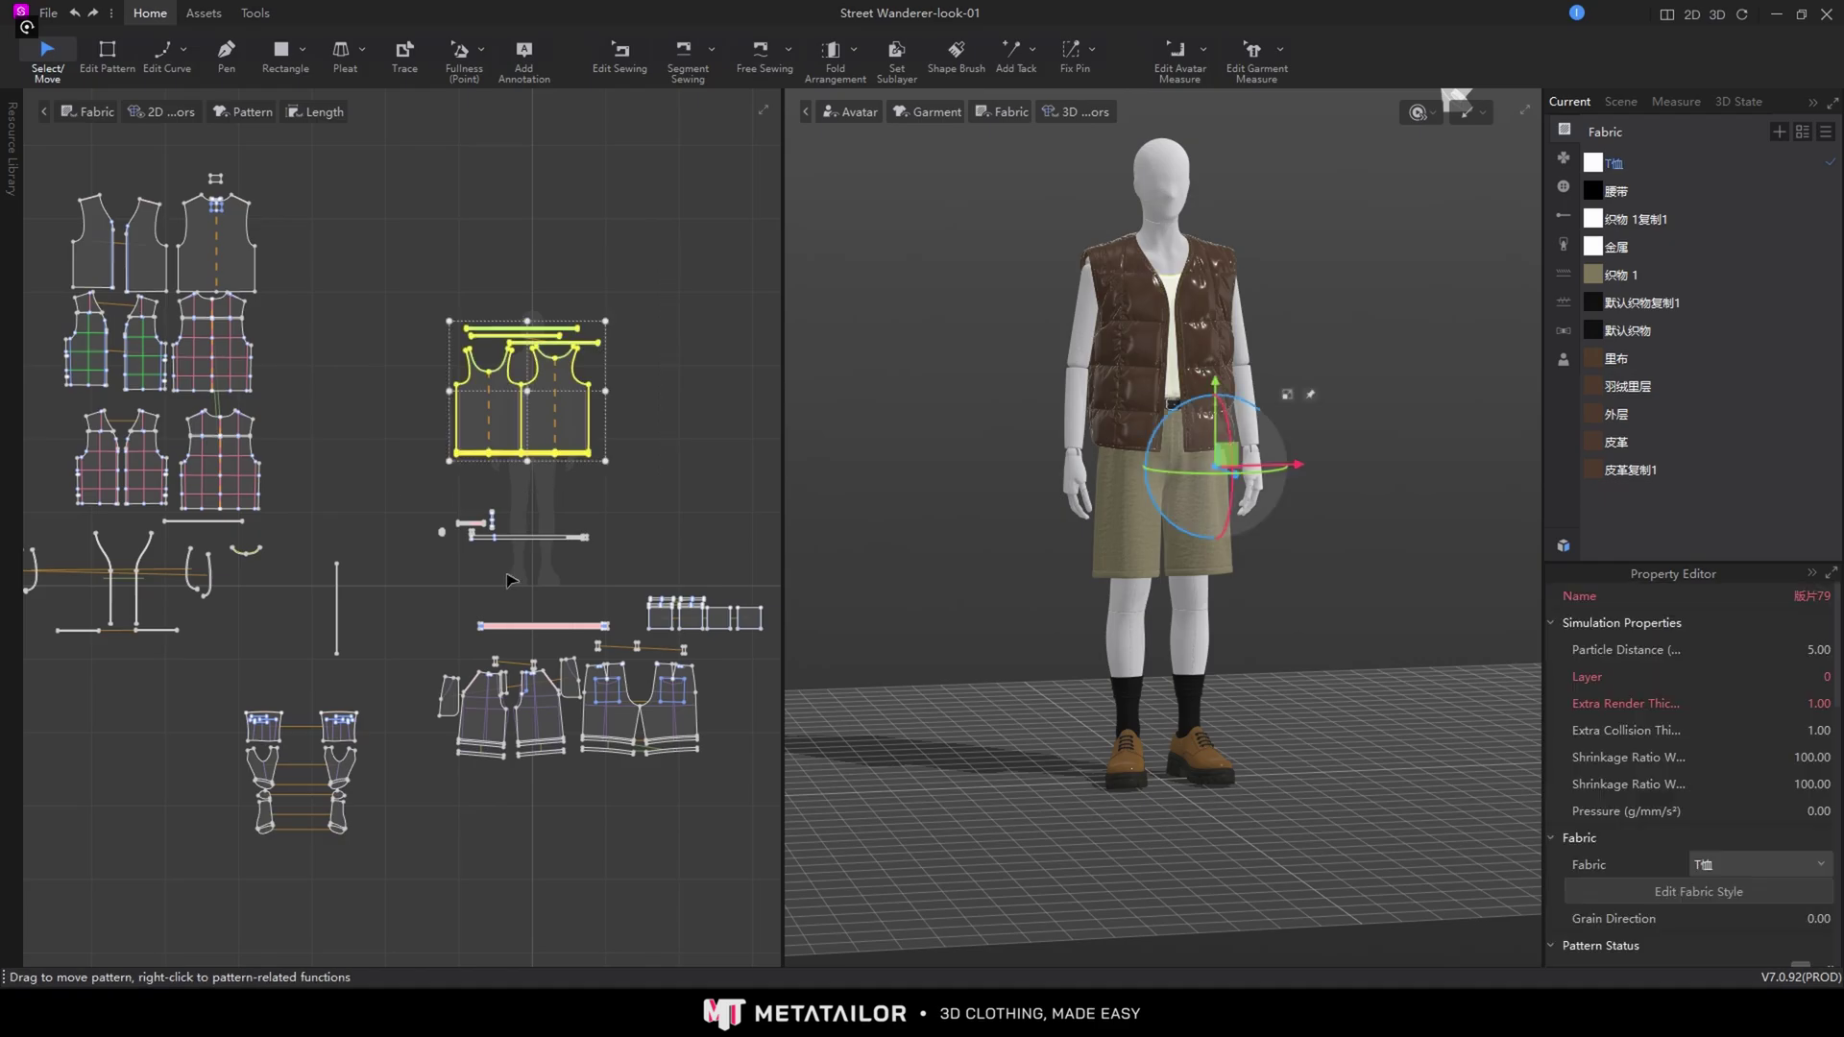
scroll(511, 583, down, 2)
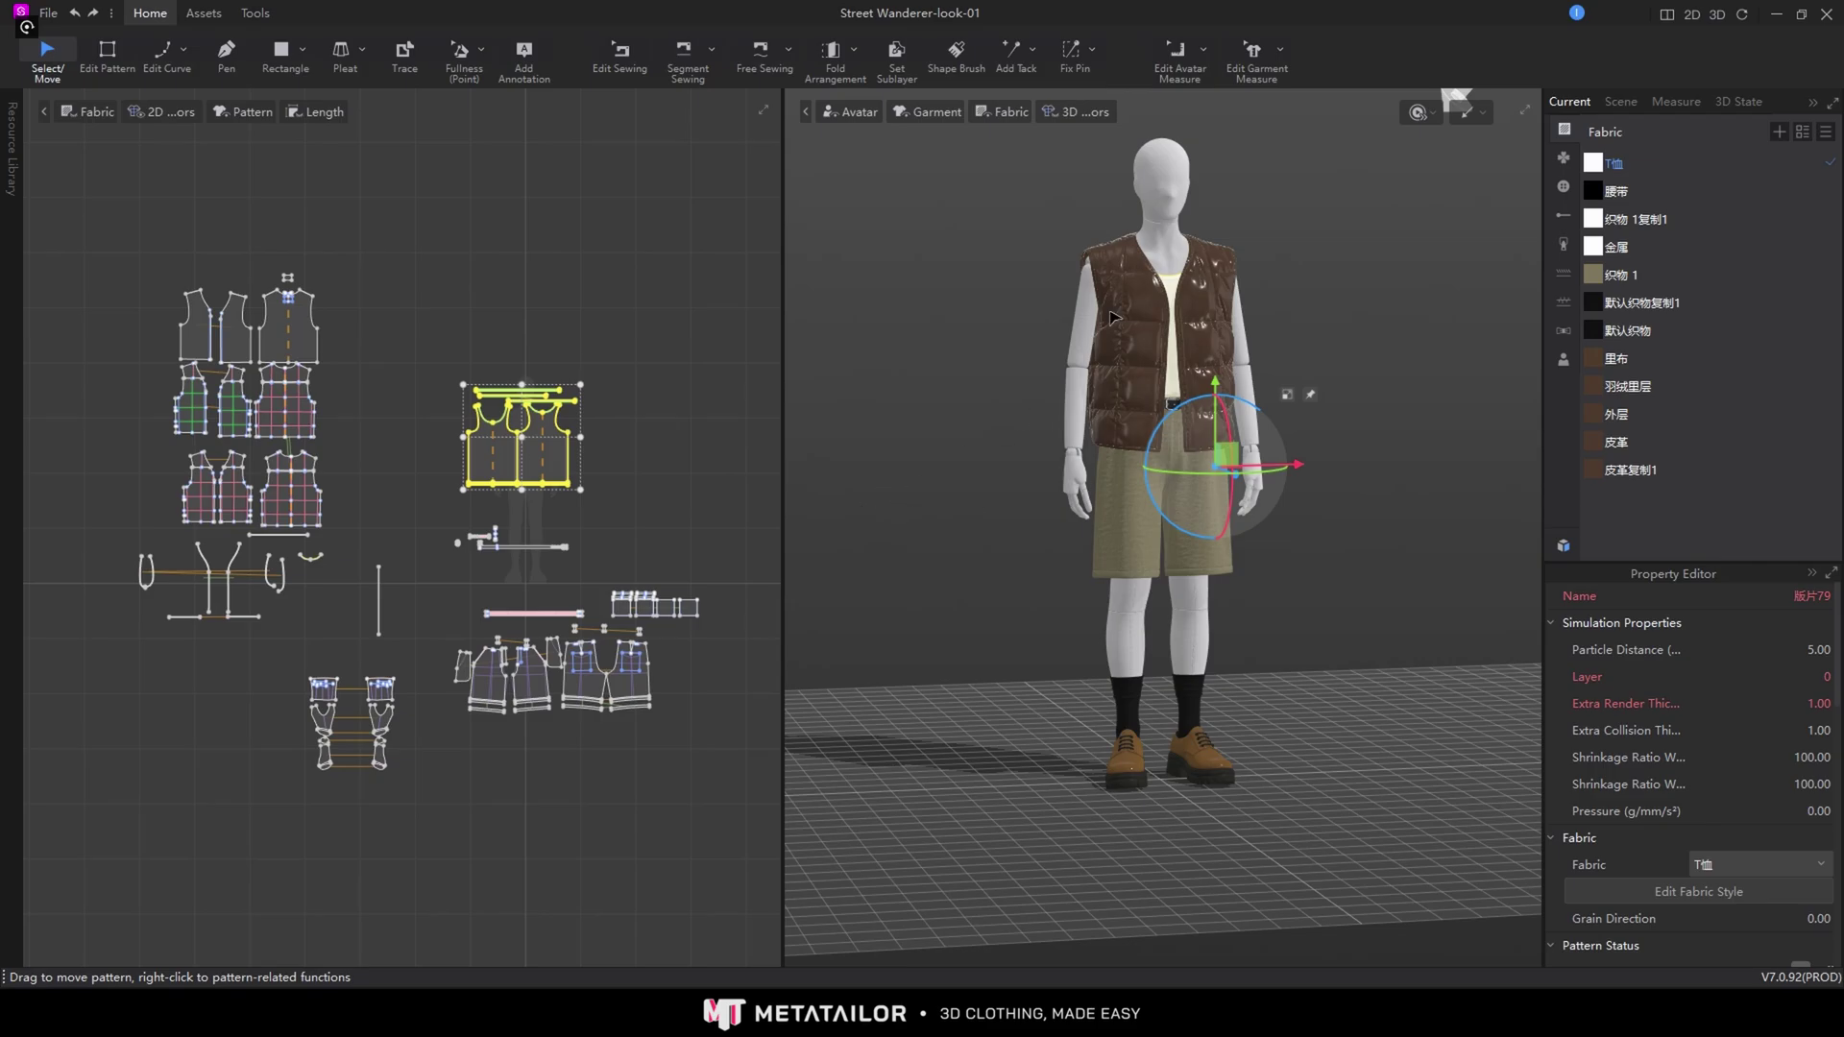
Hide every pattern except the T-shirt pieces in the 3D view, then reselect the T-shirt pieces.
drag(635, 349, 426, 512)
key(ctrl+i)
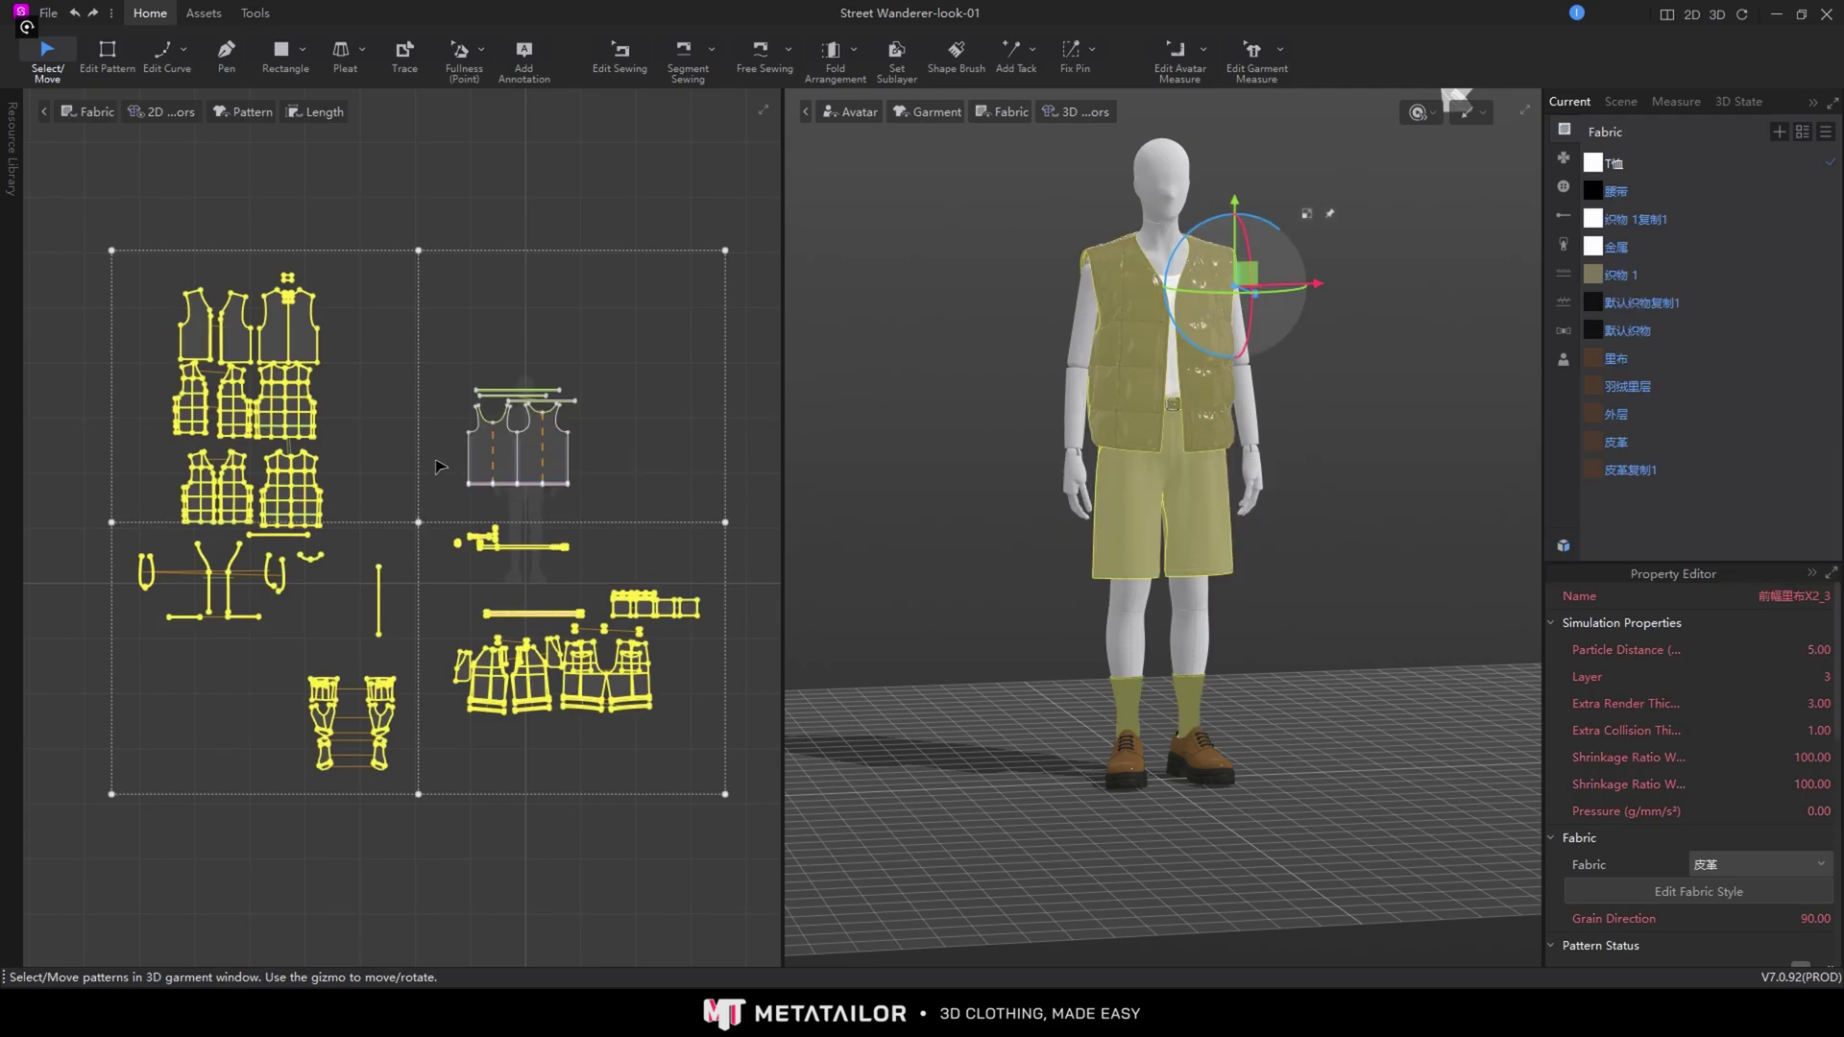
right_click(296, 332)
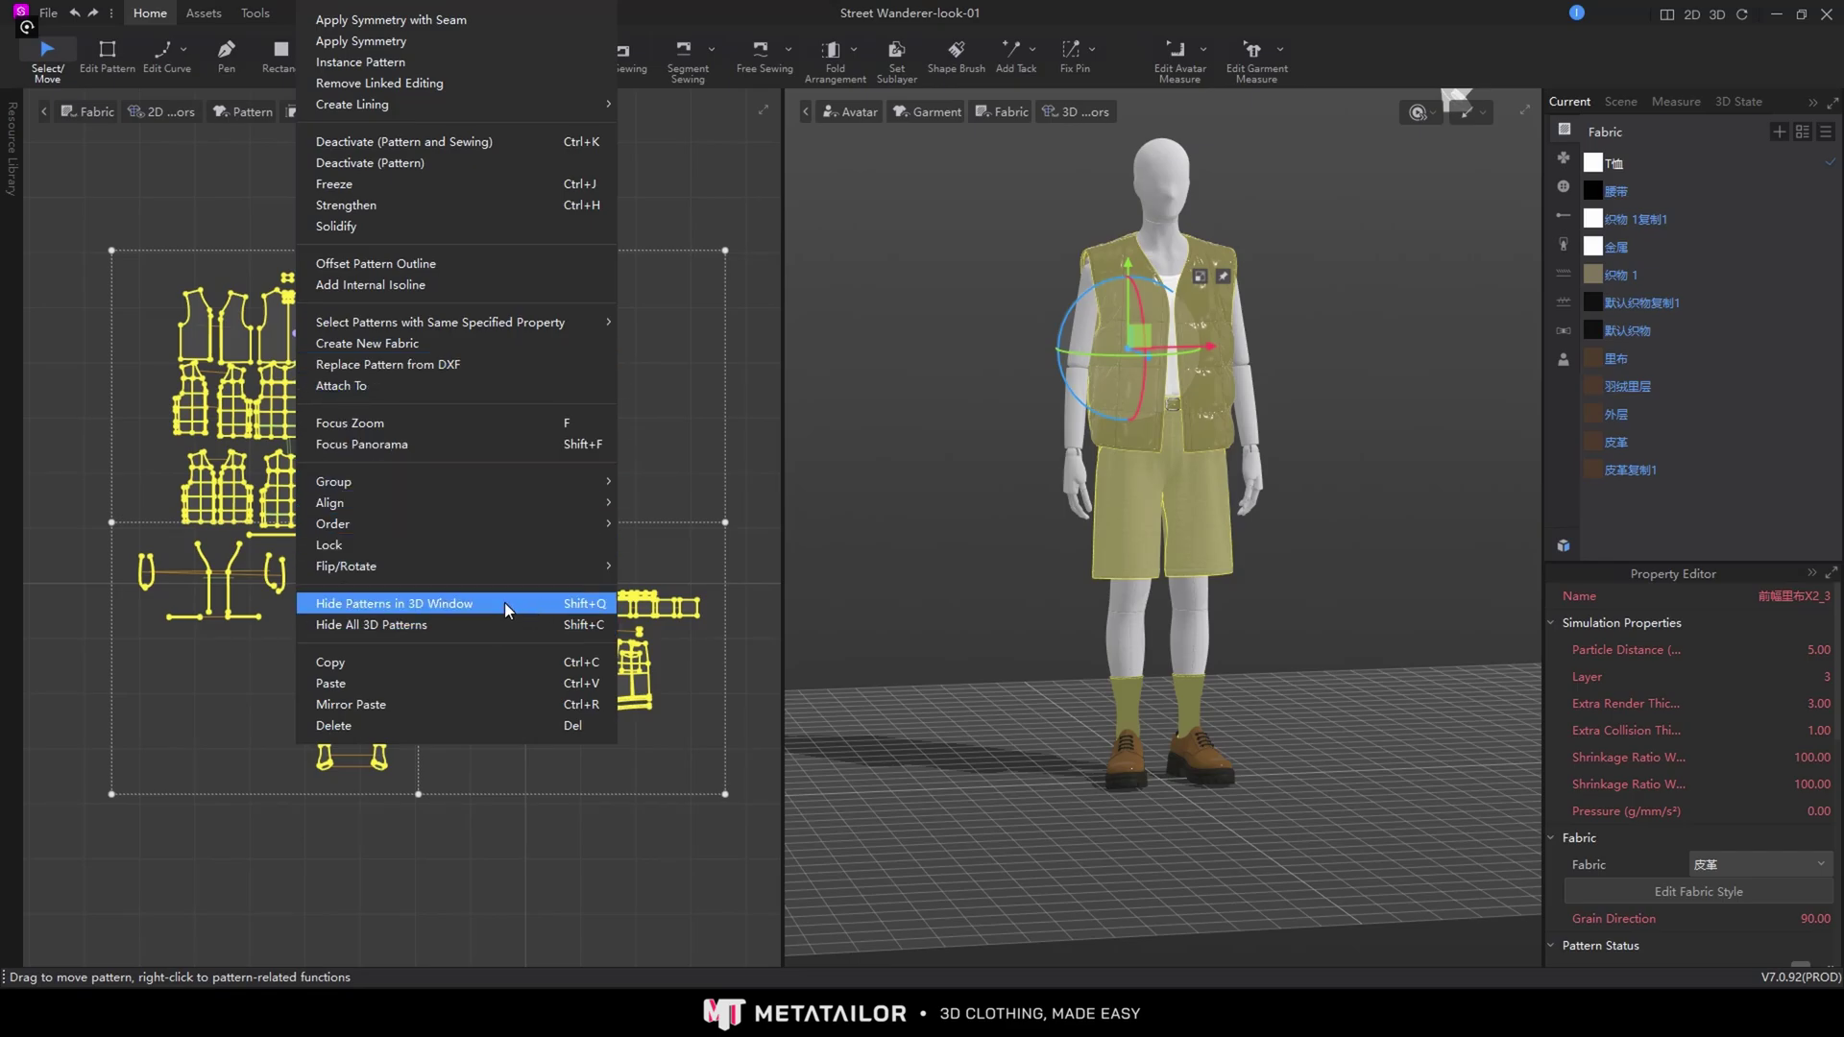
click(565, 604)
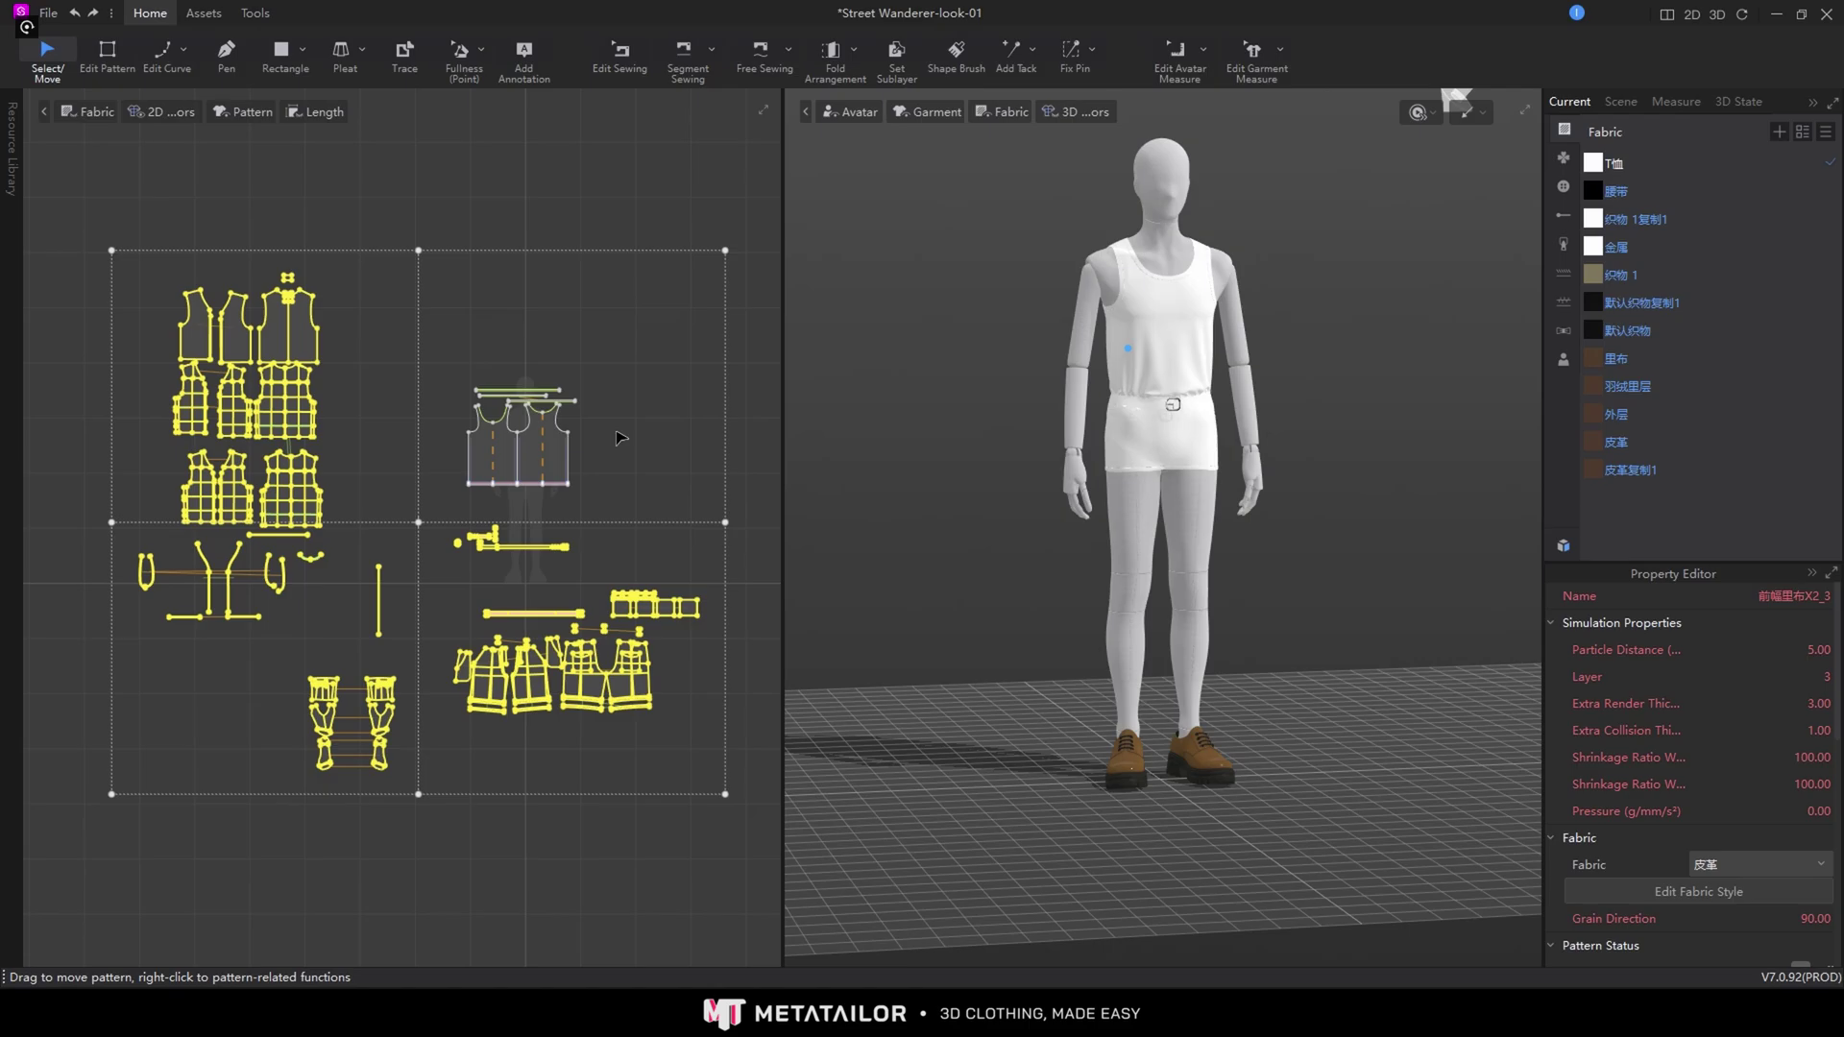
key(ctrl+i)
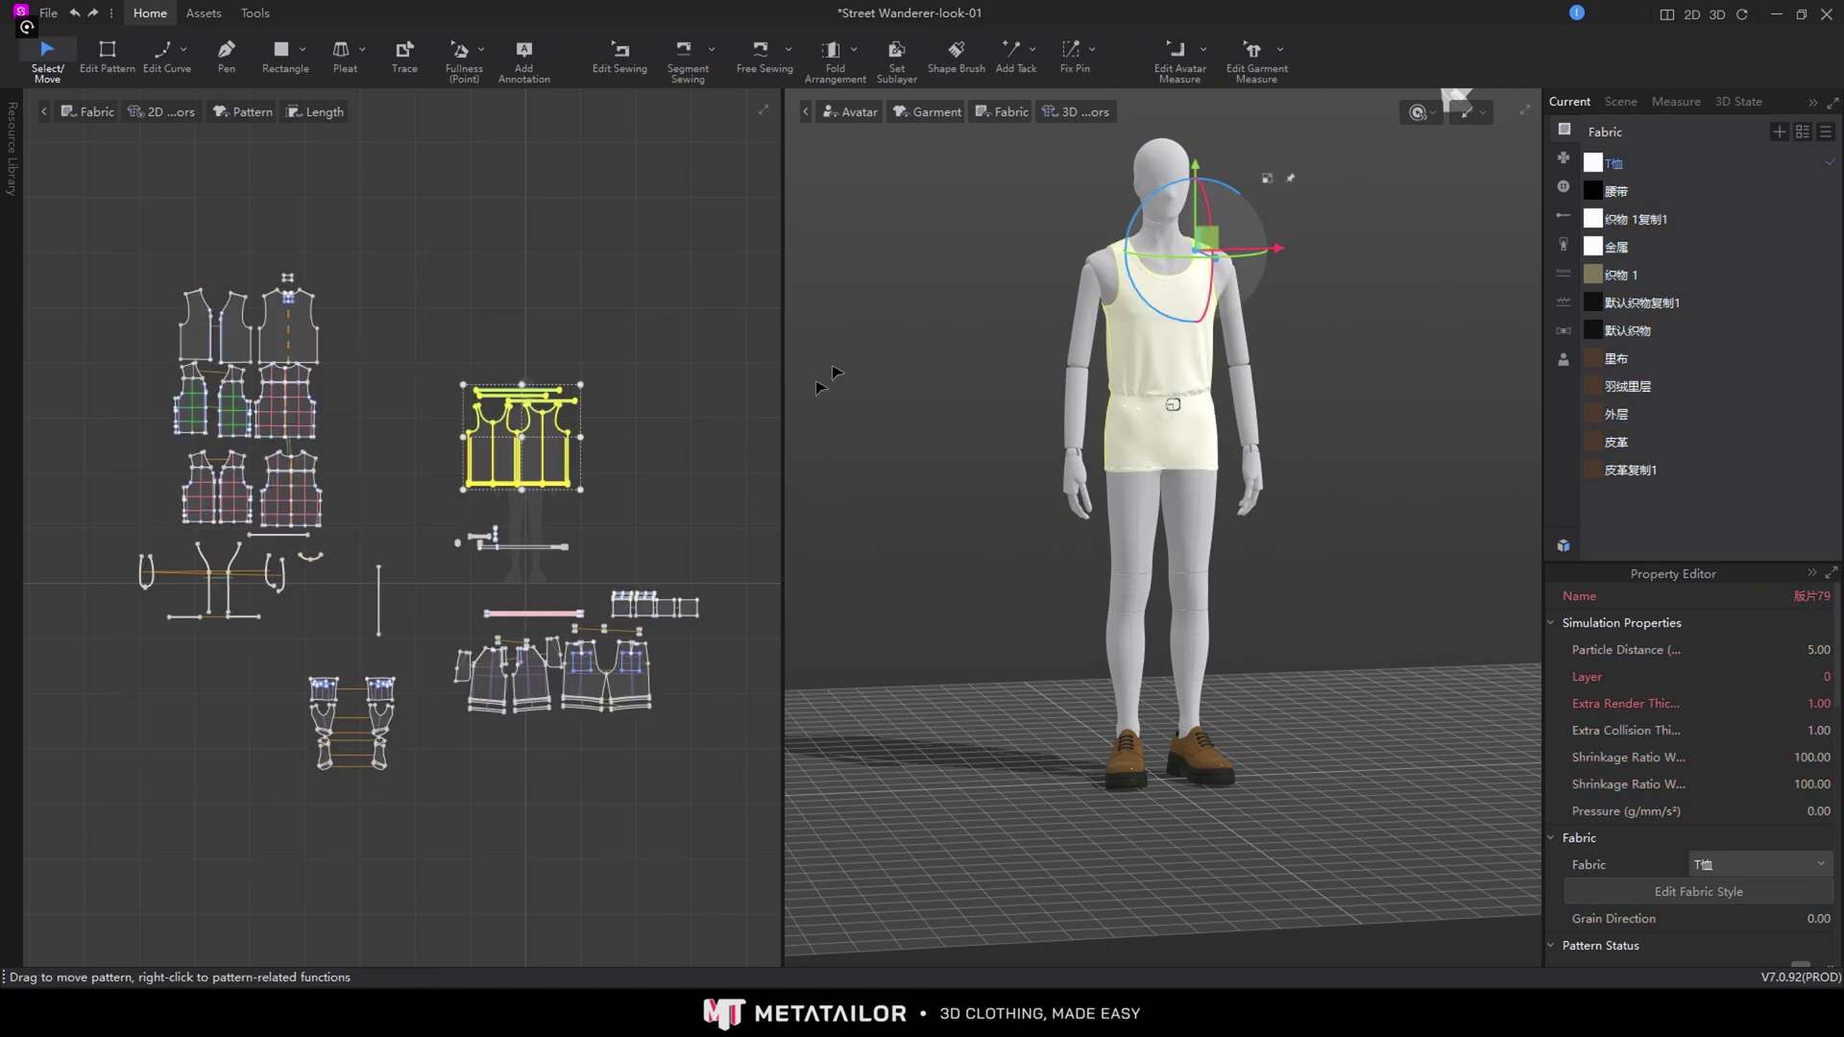
right_drag(804, 400, 1297, 395)
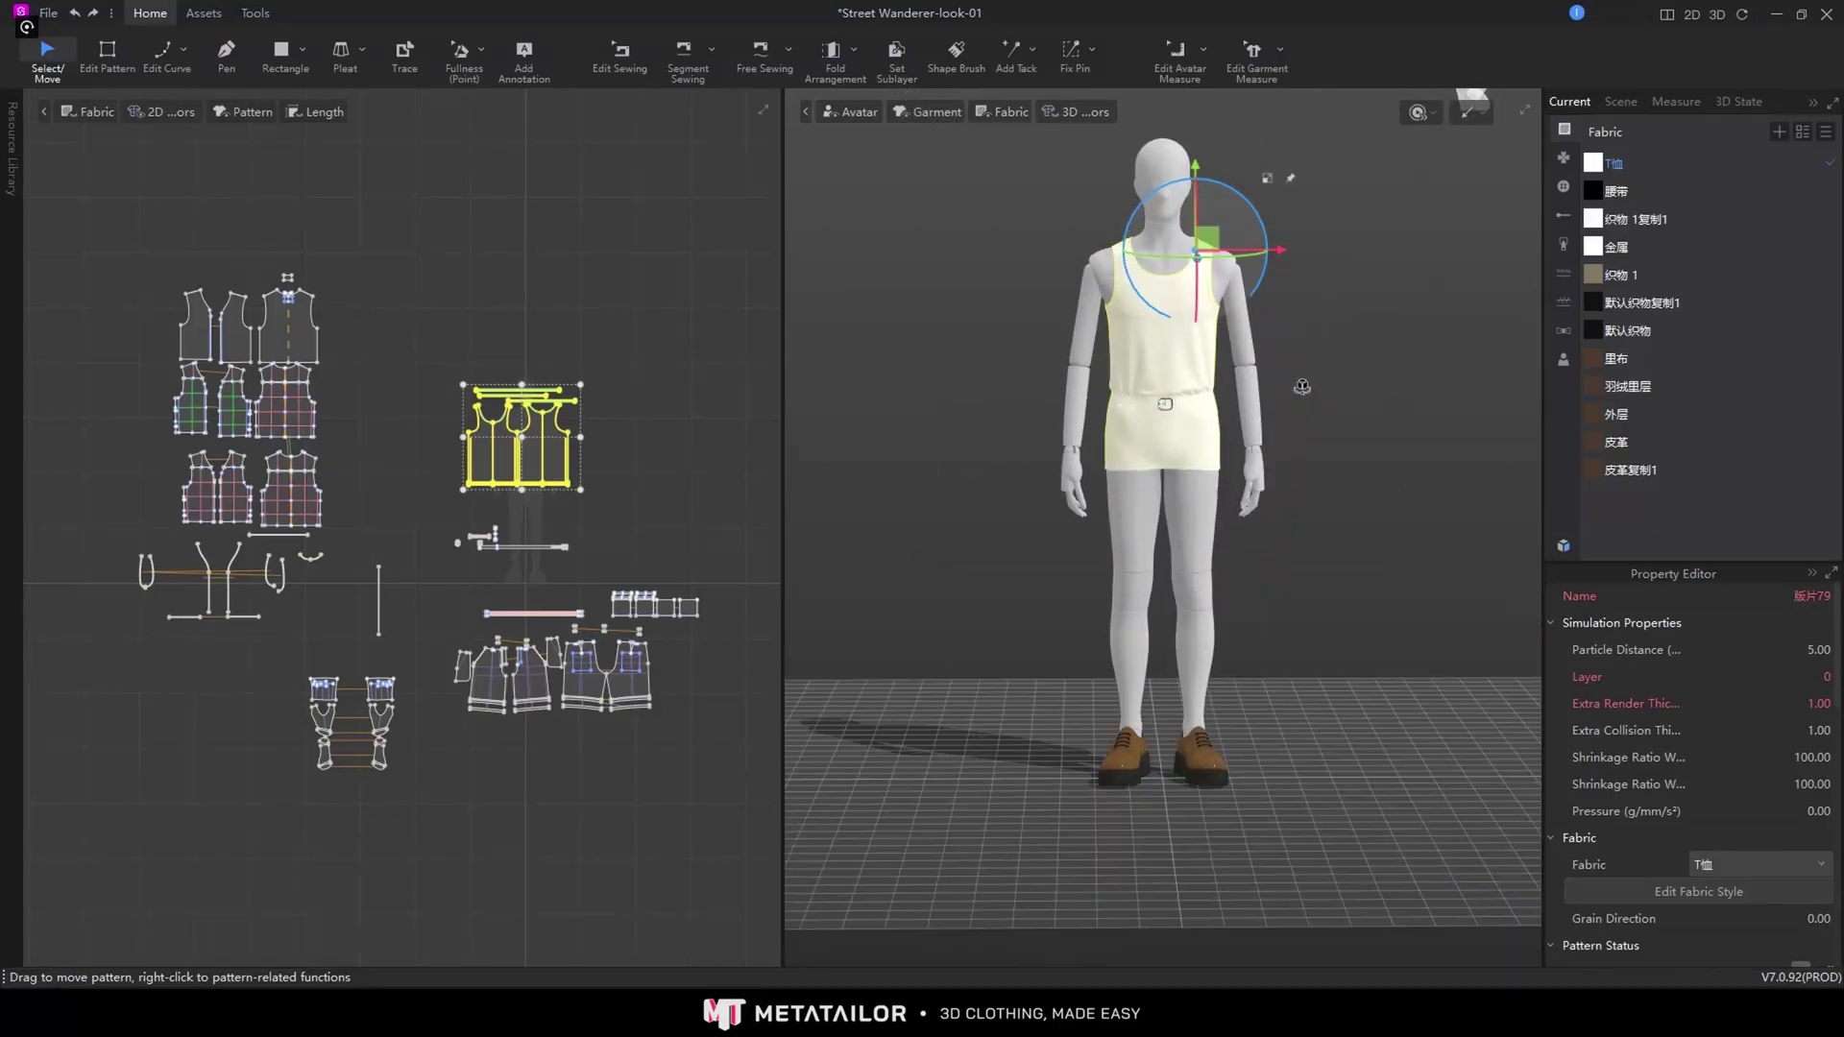
Start an FBX export of the T-shirt named shirt in the MT\Clothes folder.
click(48, 13)
mouse_move(102, 211)
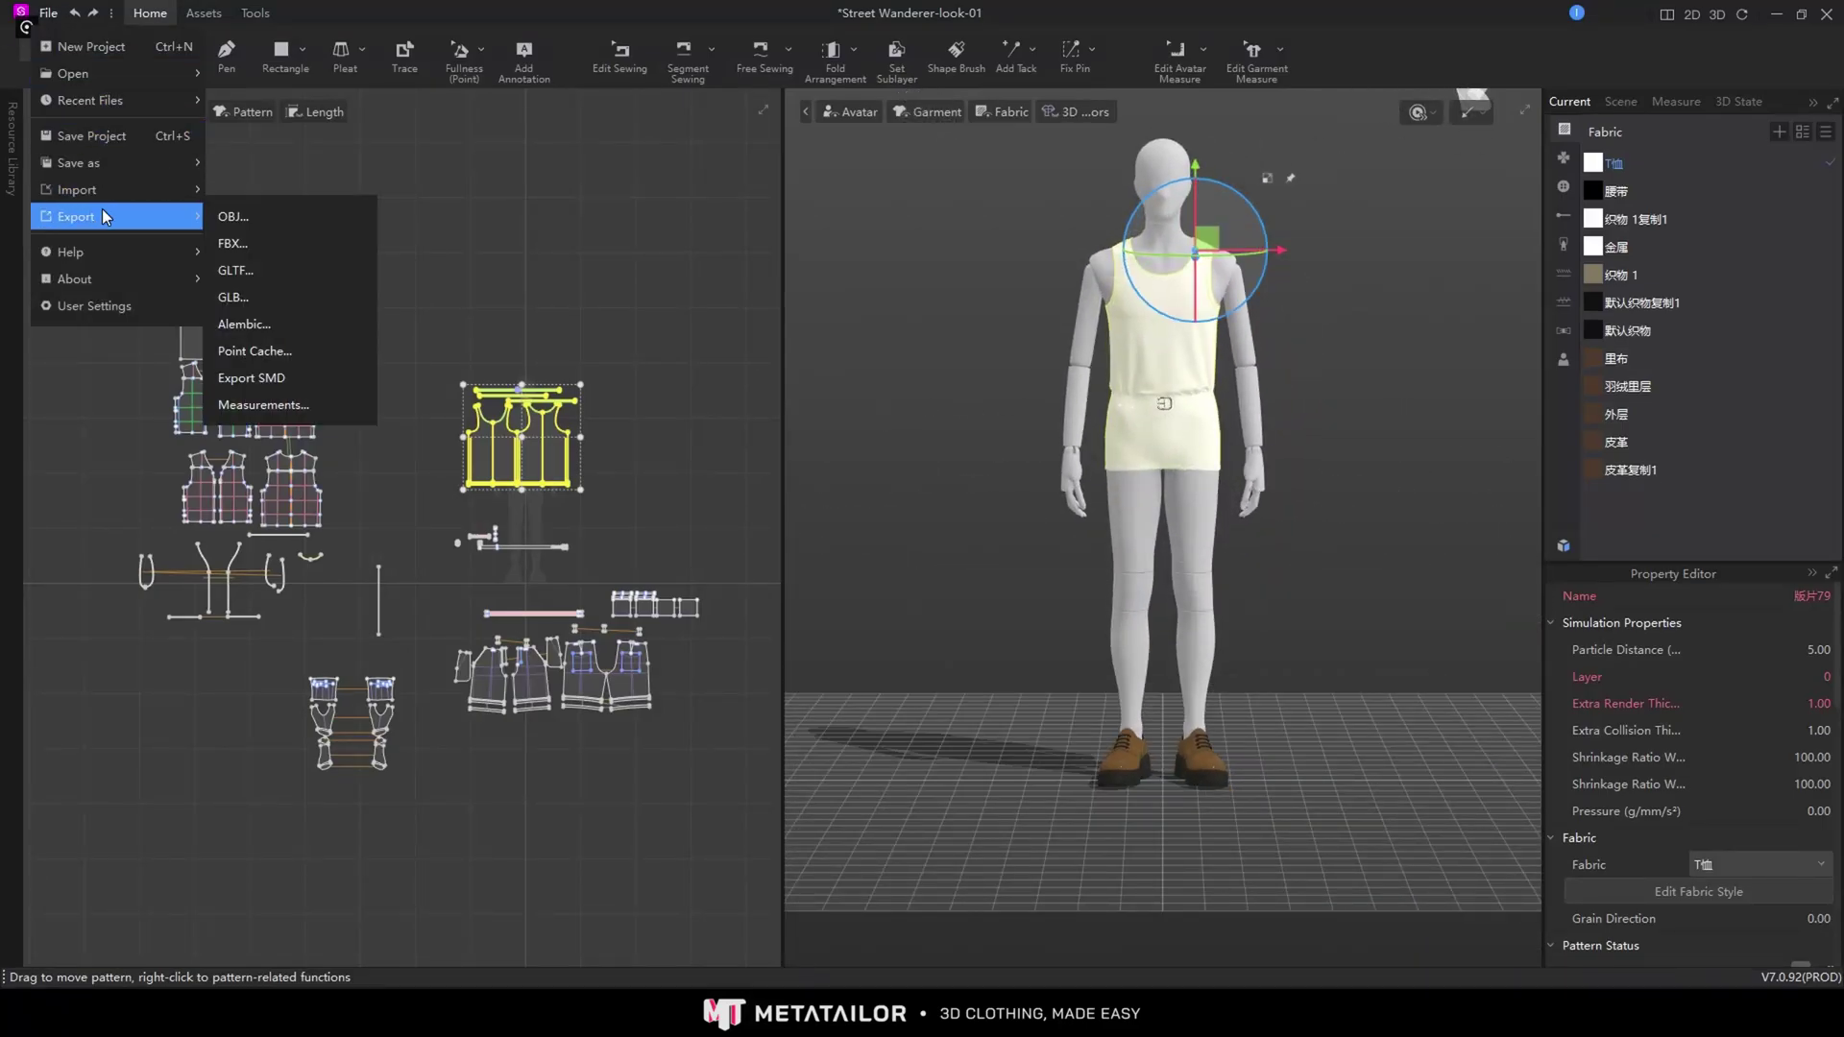
click(238, 244)
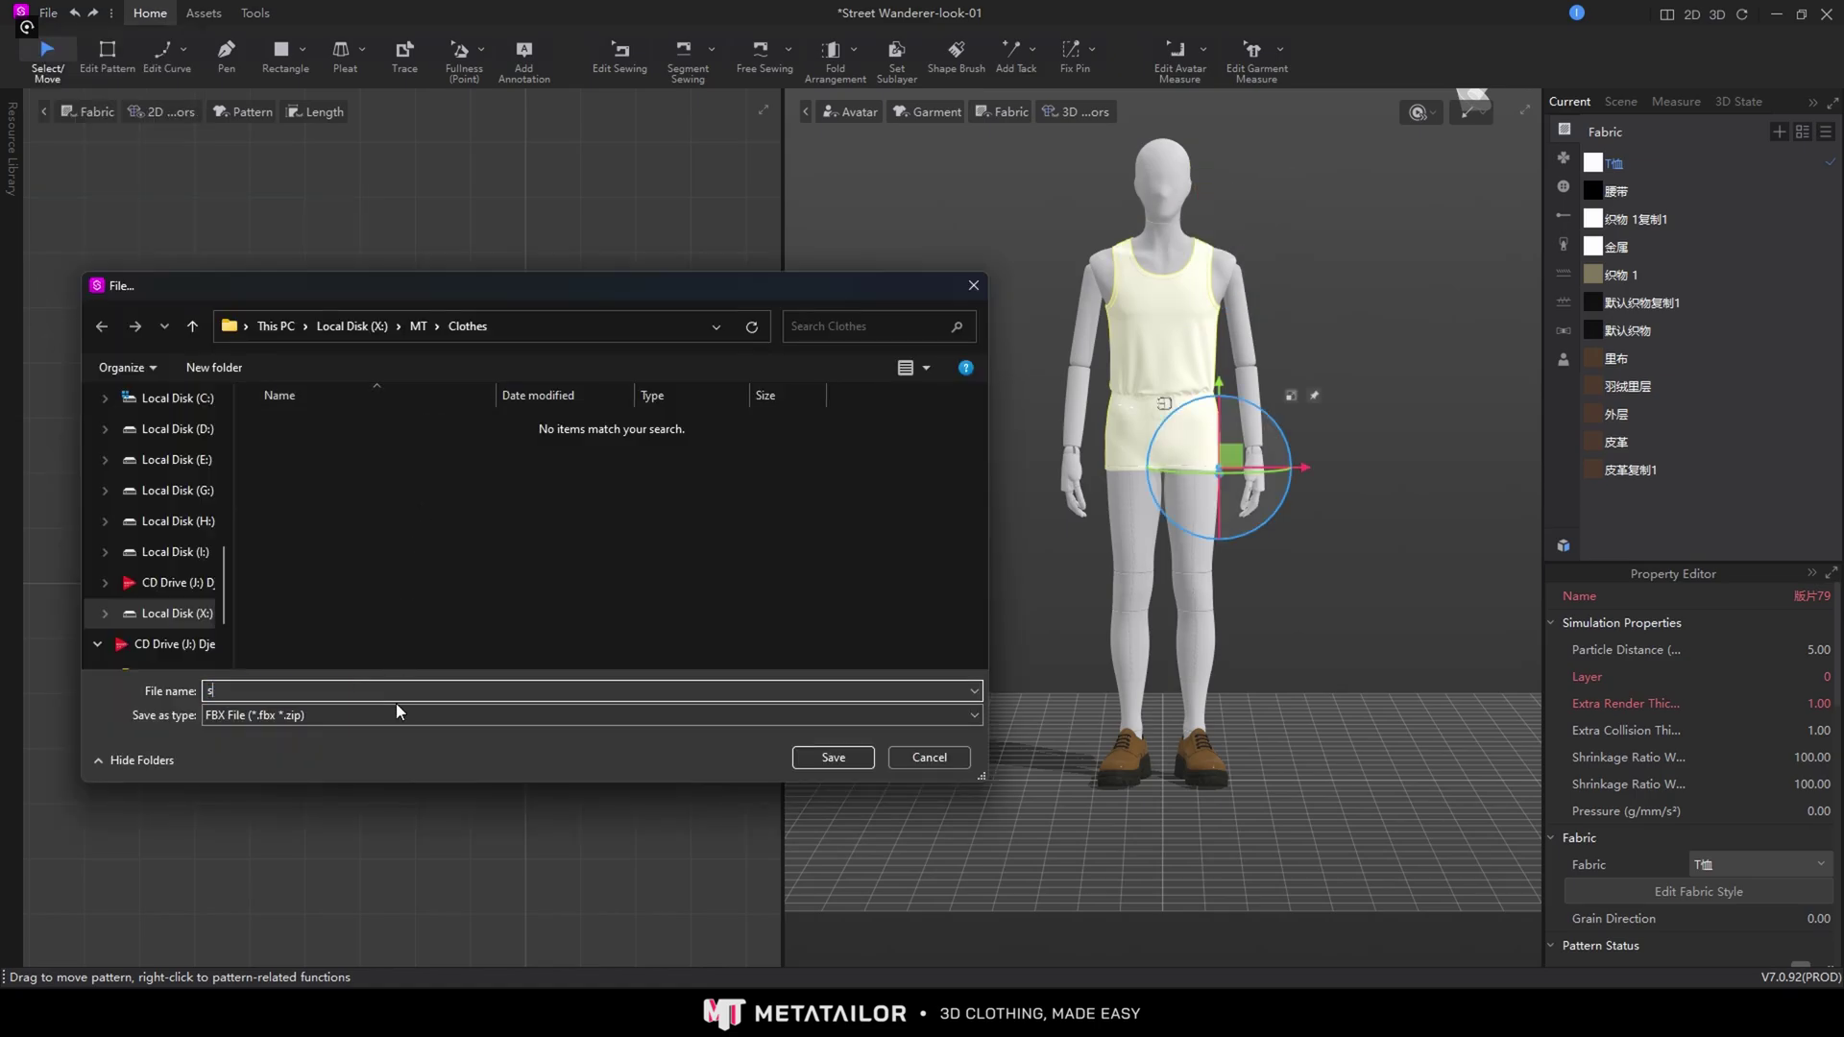
key(Return)
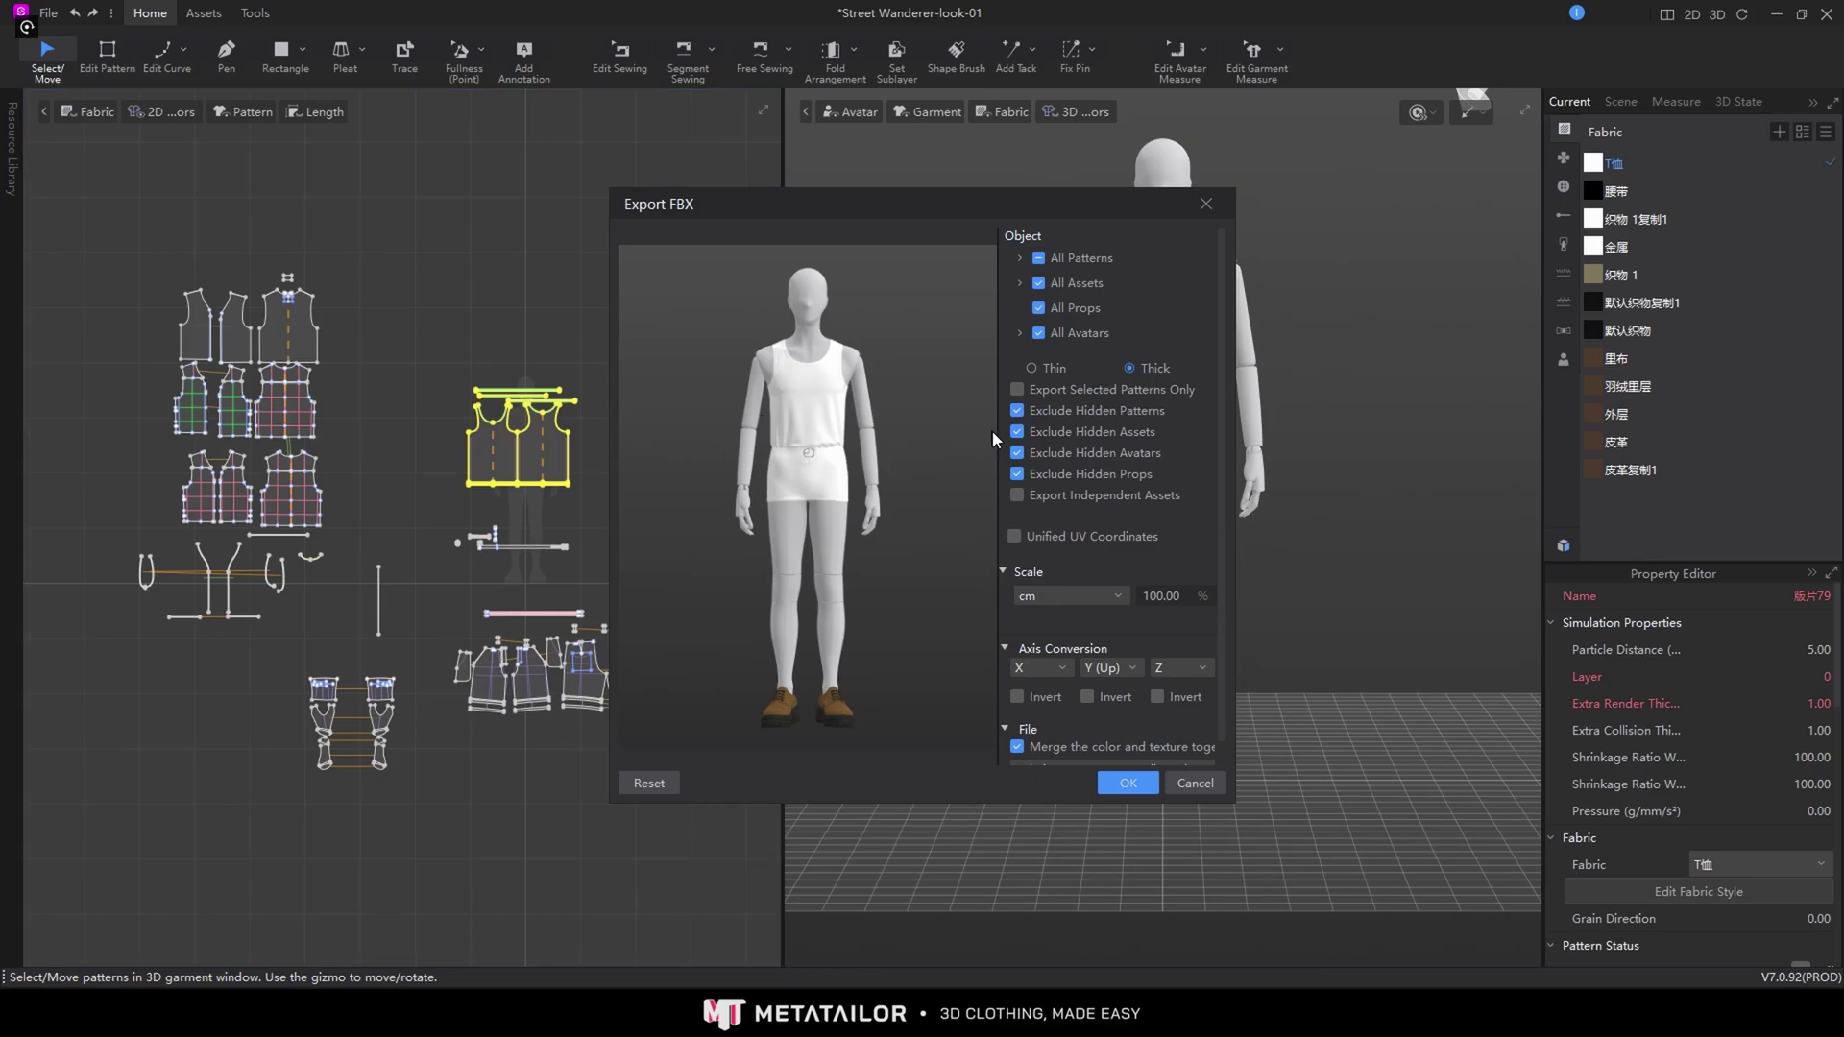
Restrict the export to selected patterns only, exclude all avatars, assets and props, and set the thickness to Thin.
click(1019, 389)
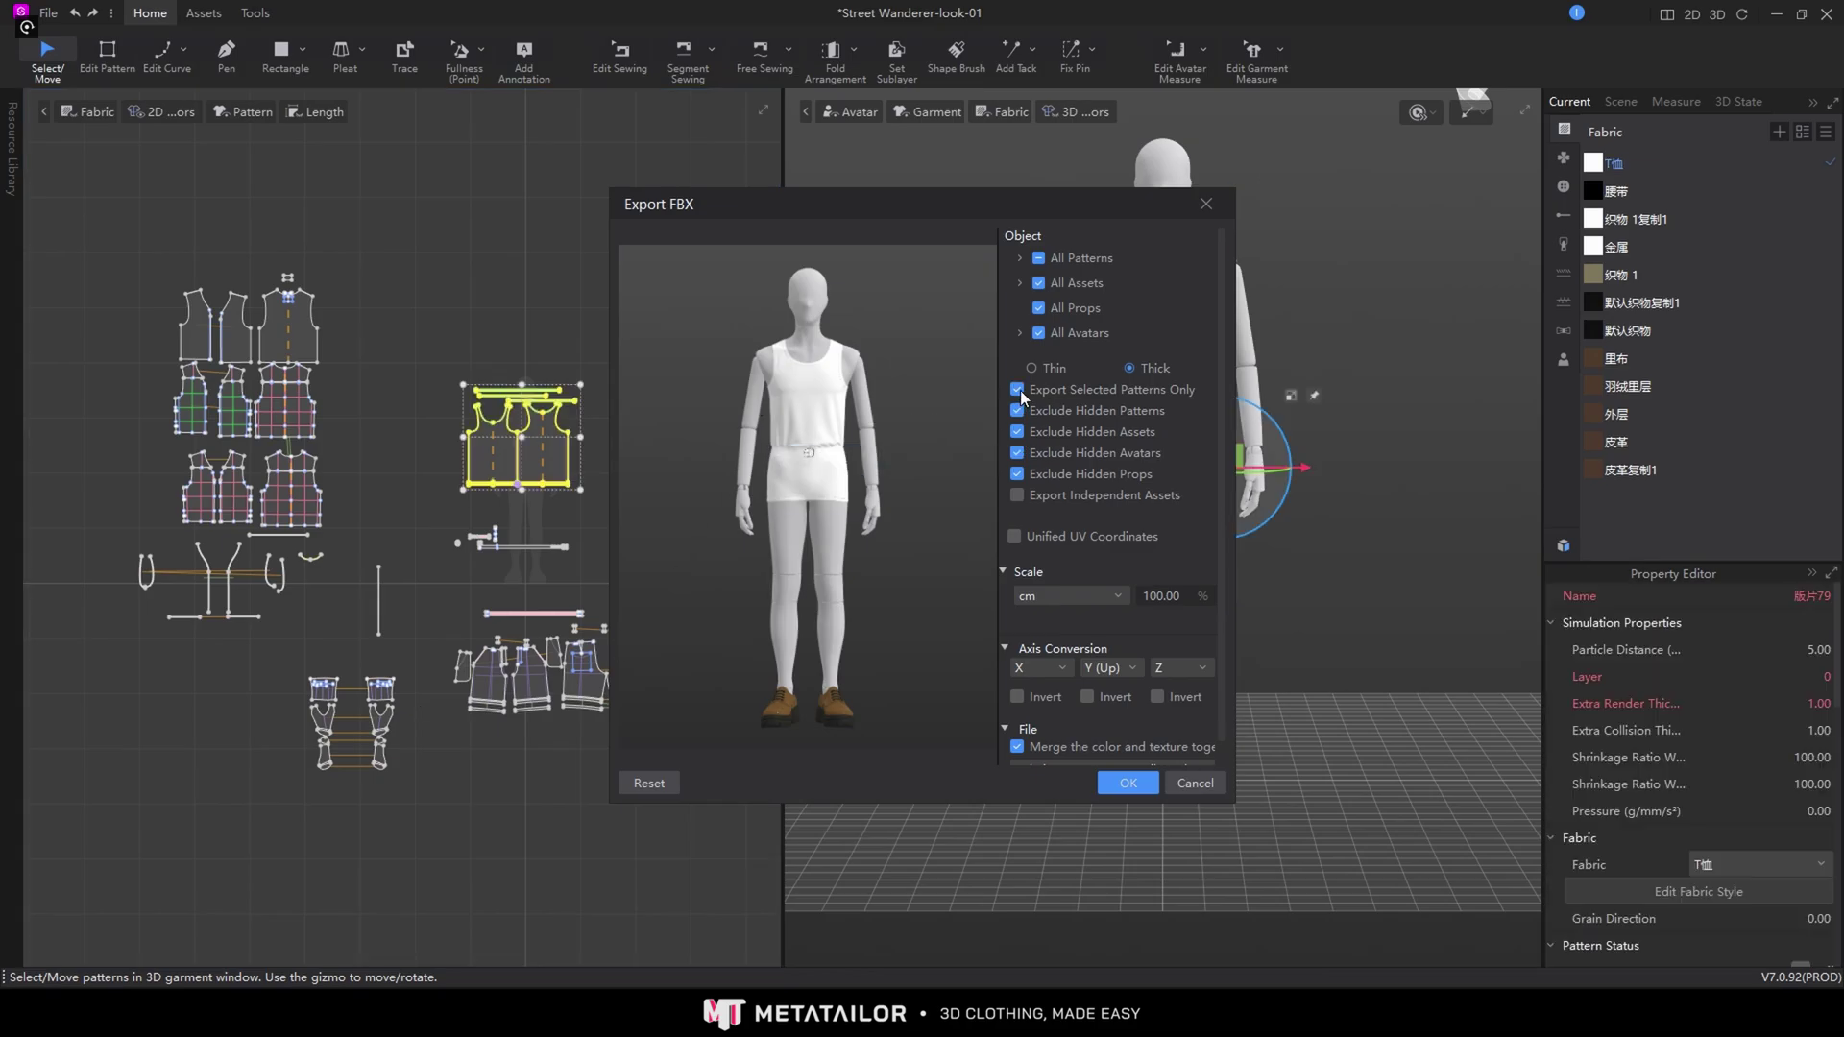
click(1037, 334)
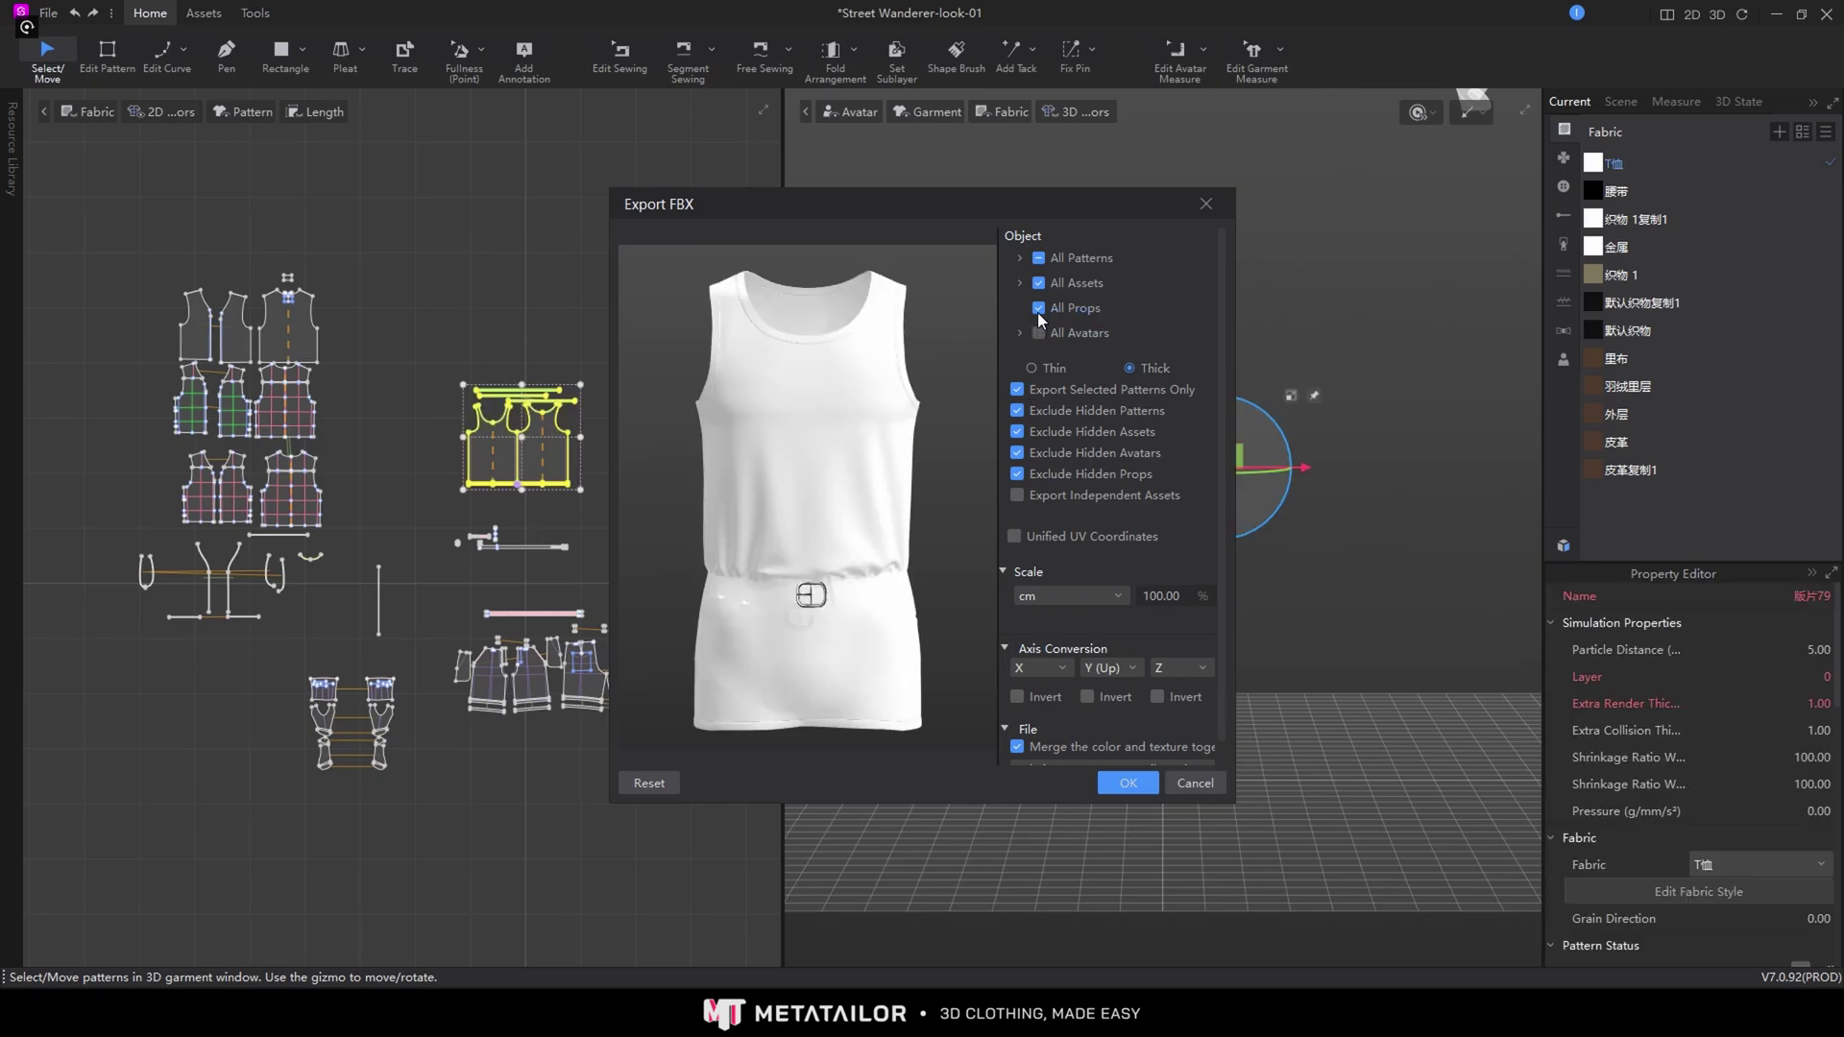
click(1036, 310)
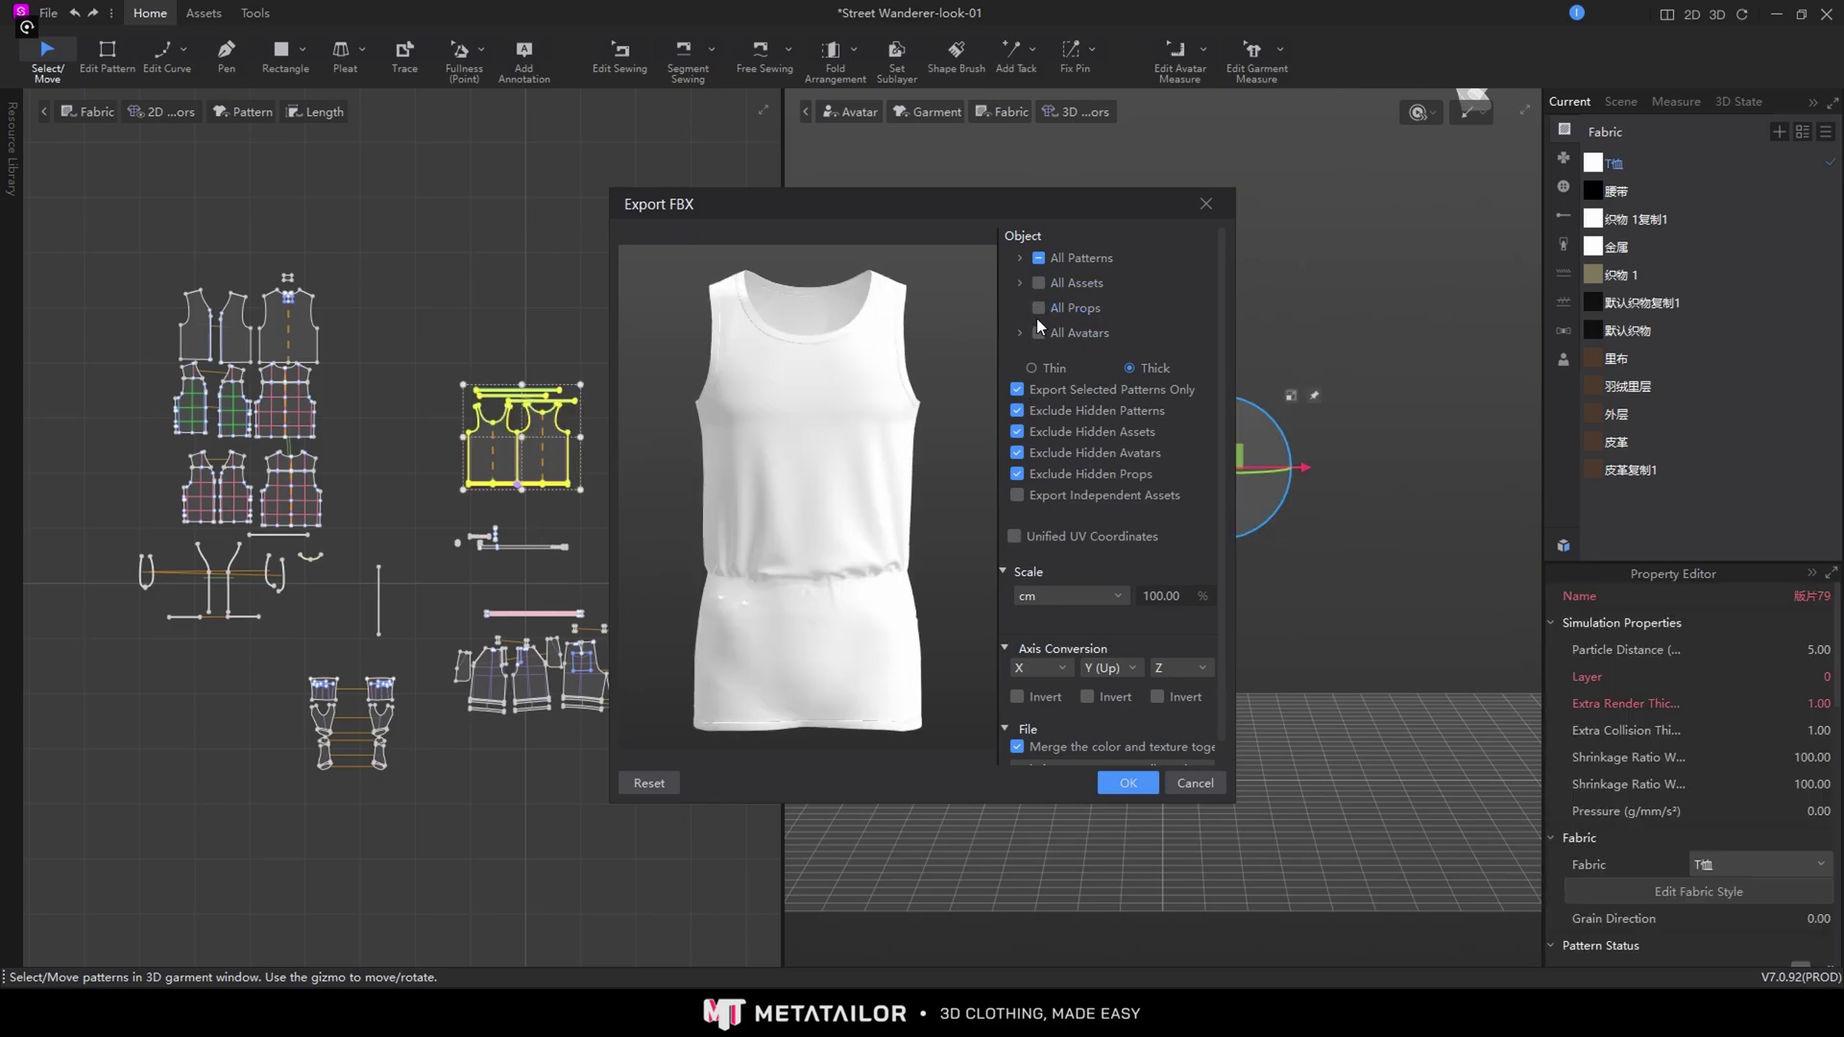
click(1032, 369)
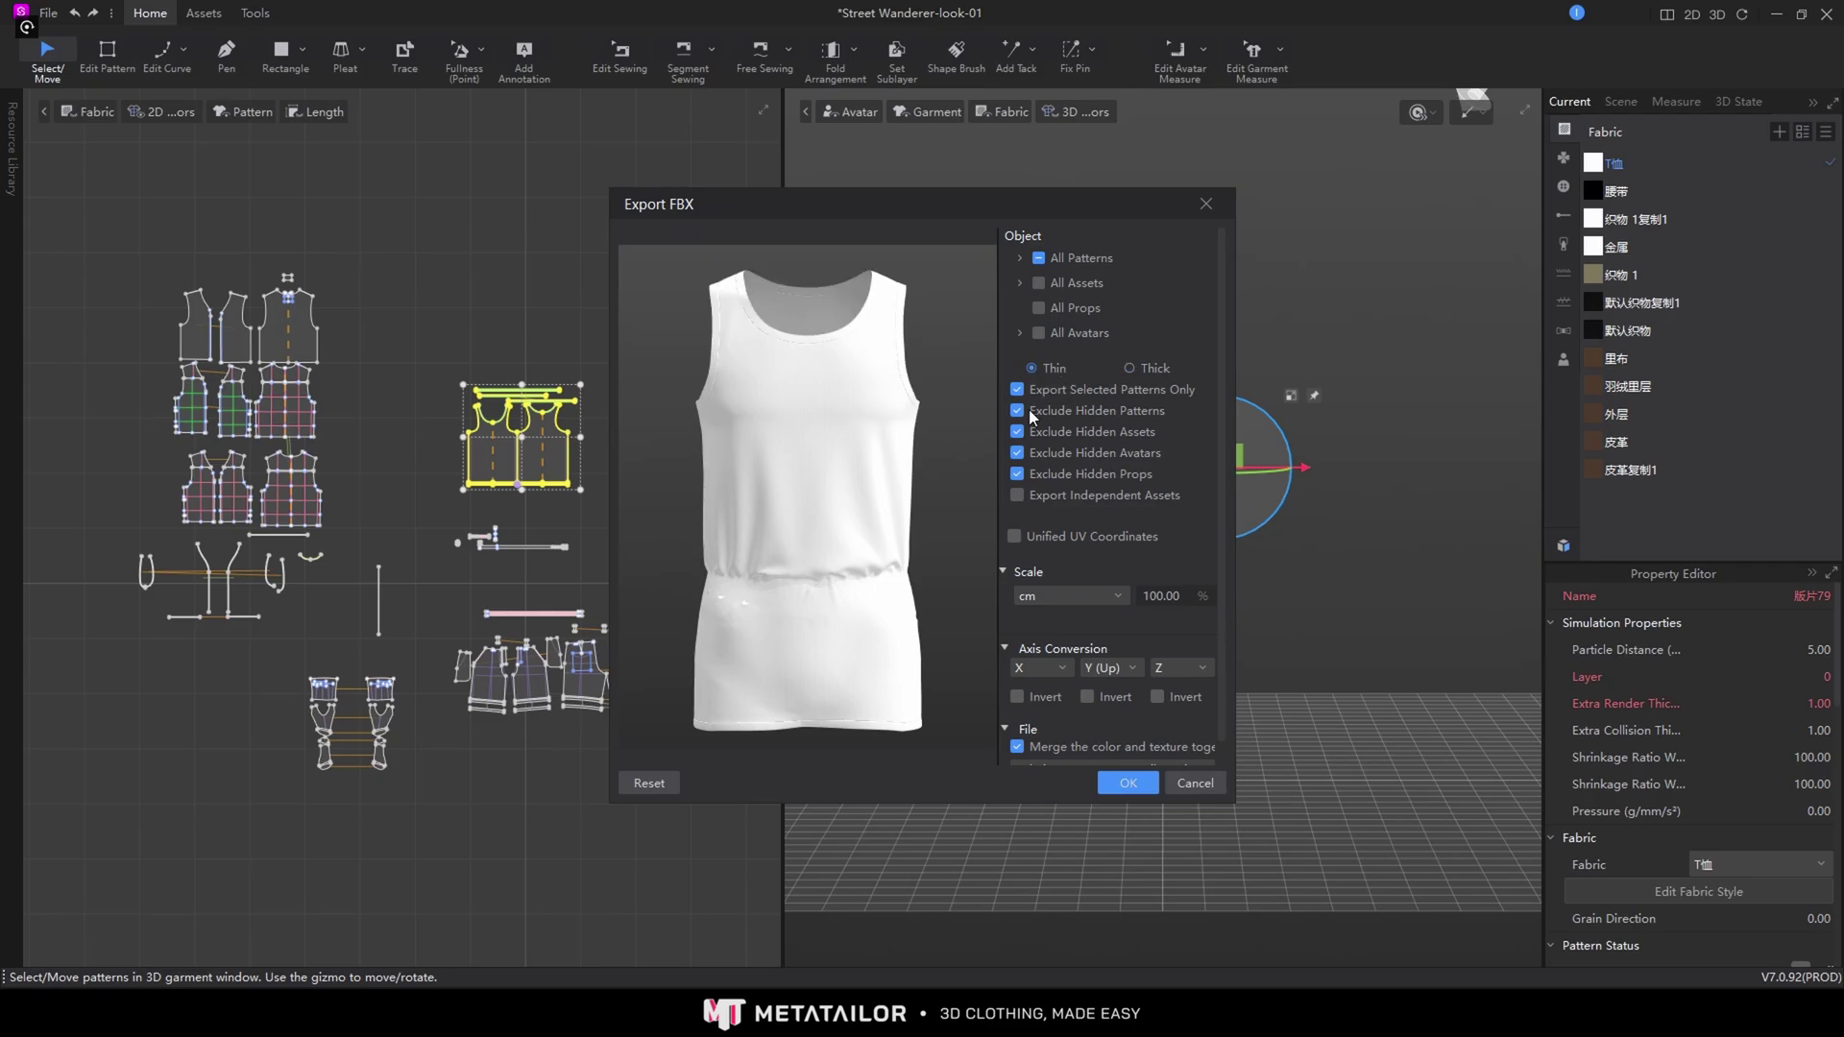
Enable unified UV coordinates with all maps baked and run the T-shirt export.
click(1015, 537)
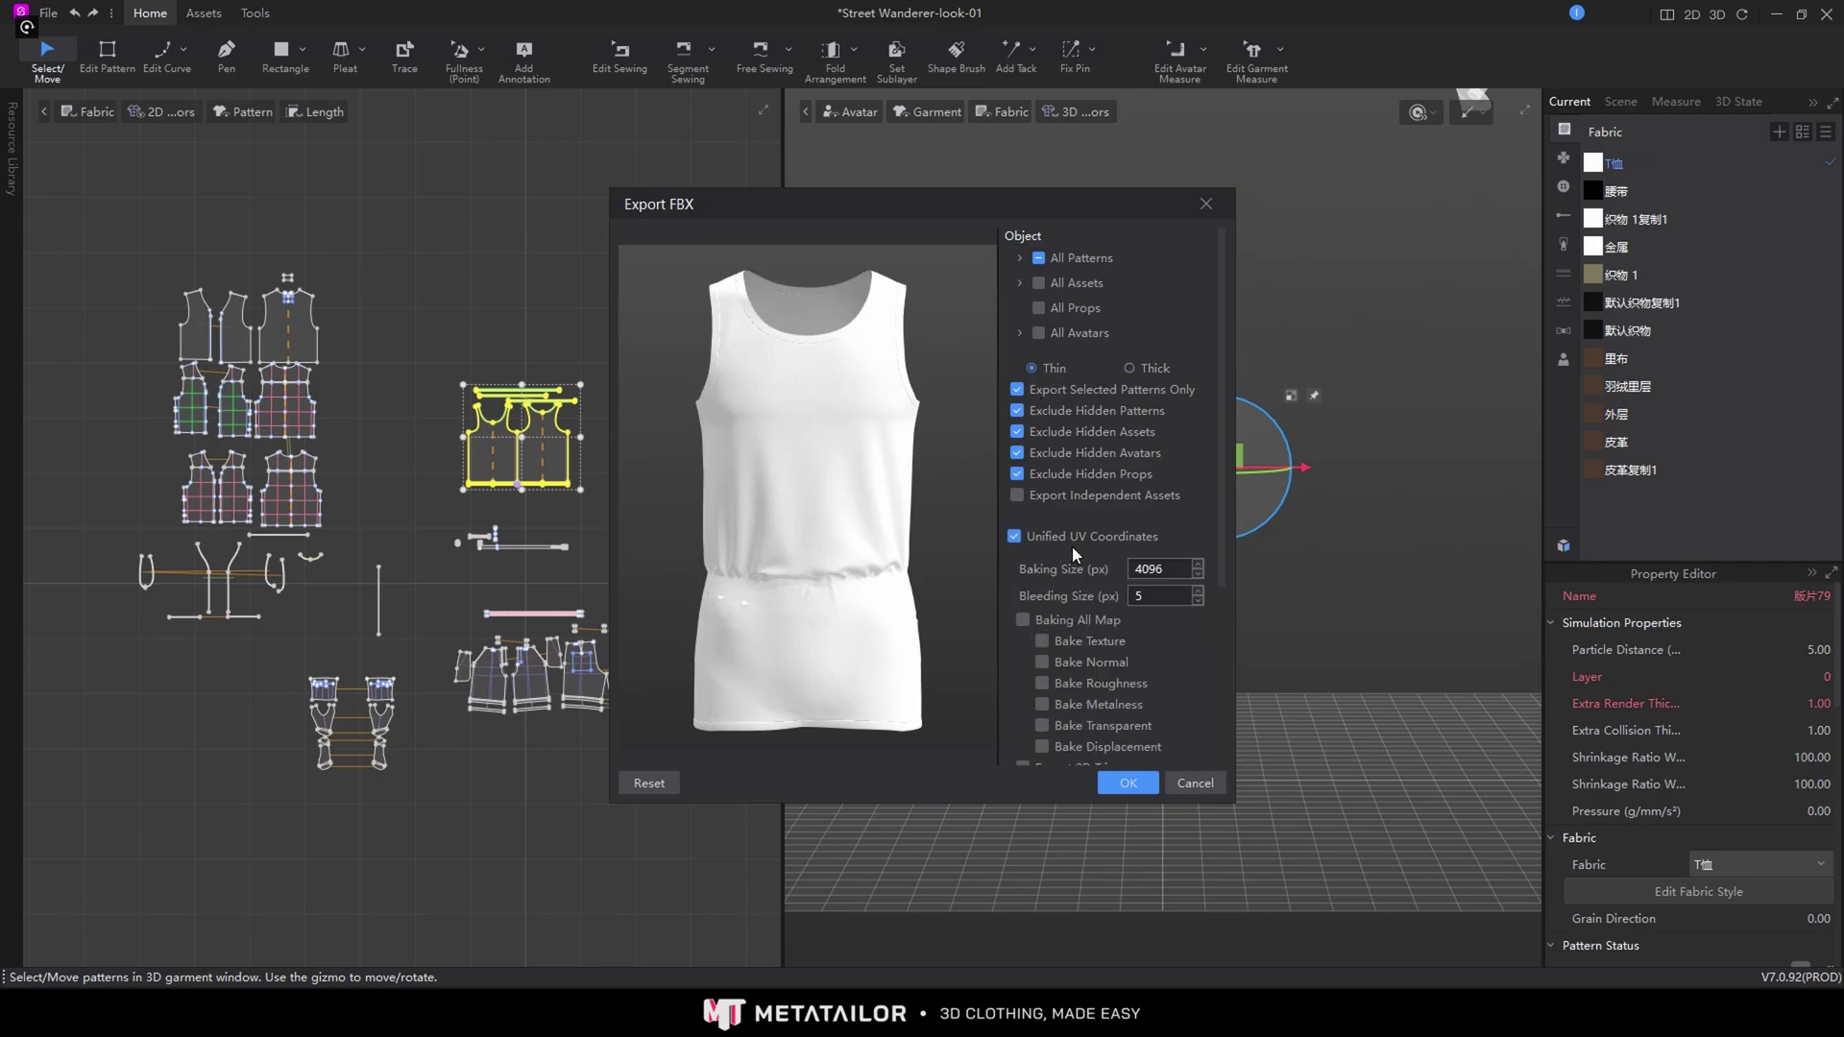
click(1023, 619)
scroll(1097, 520, down, 4)
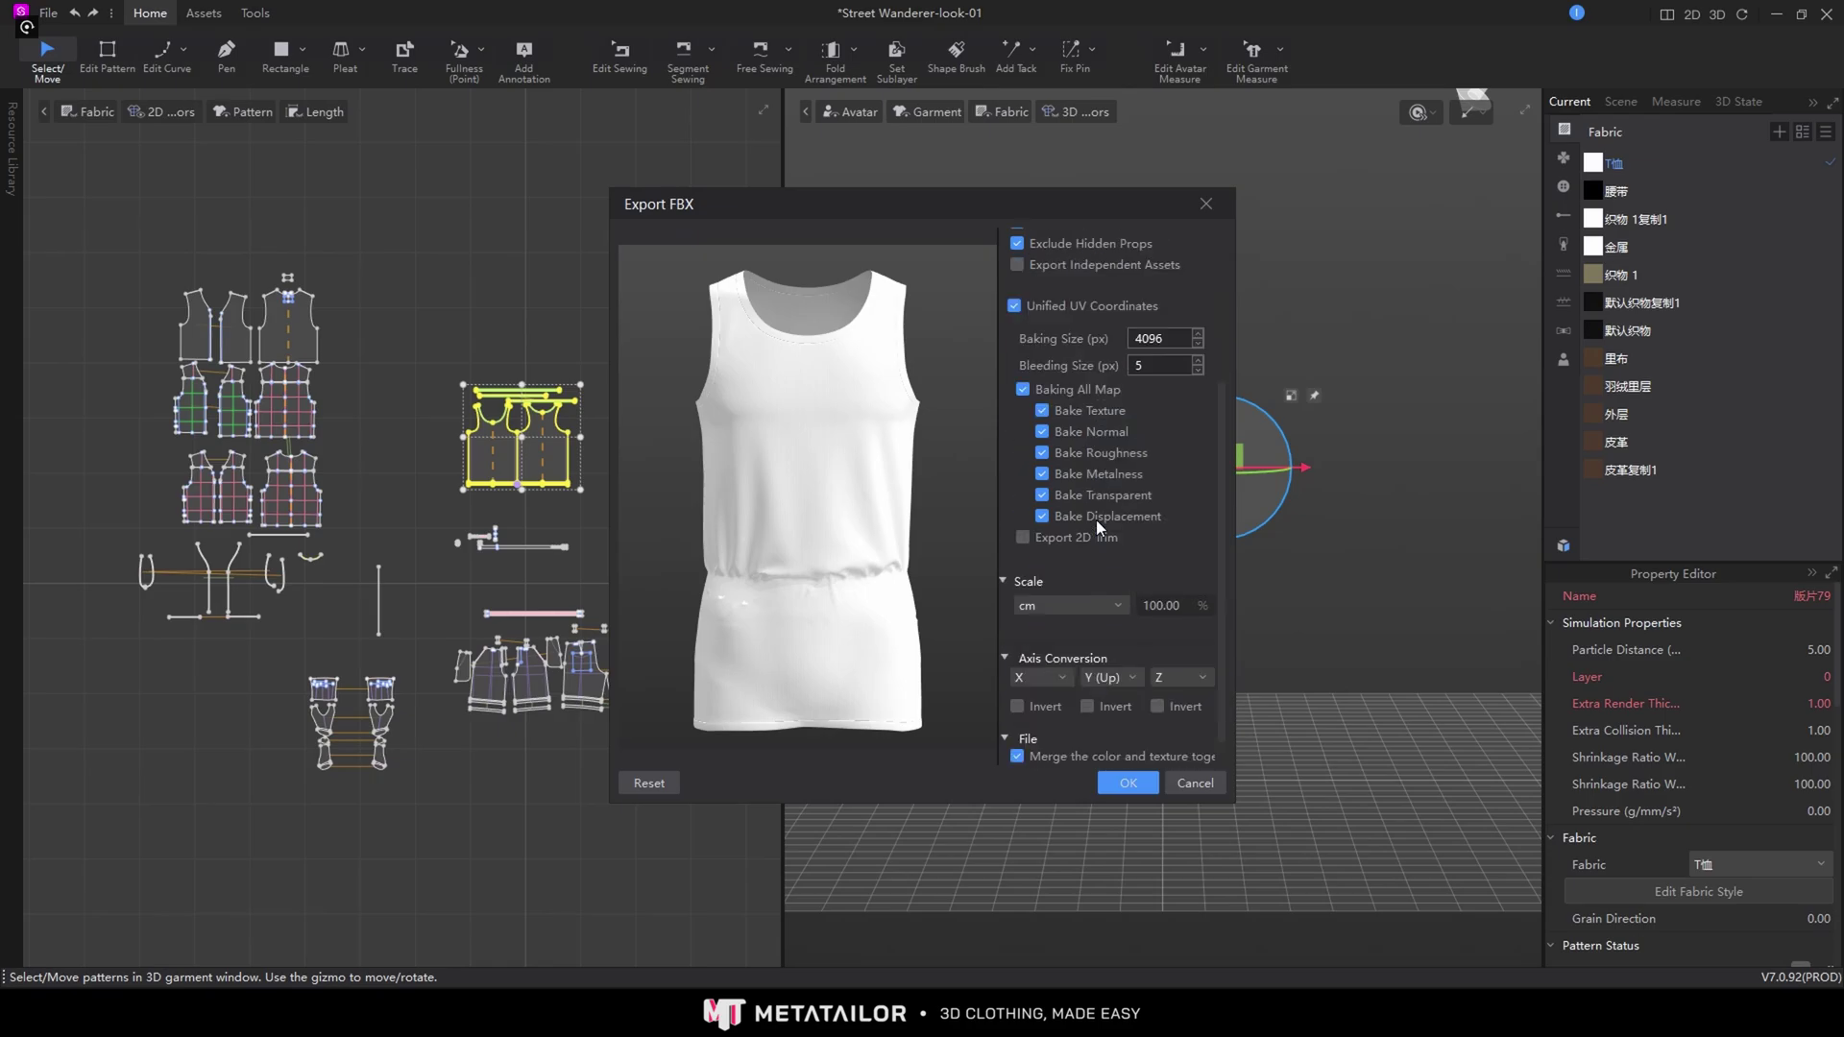
scroll(1098, 544, down, 1)
click(1126, 783)
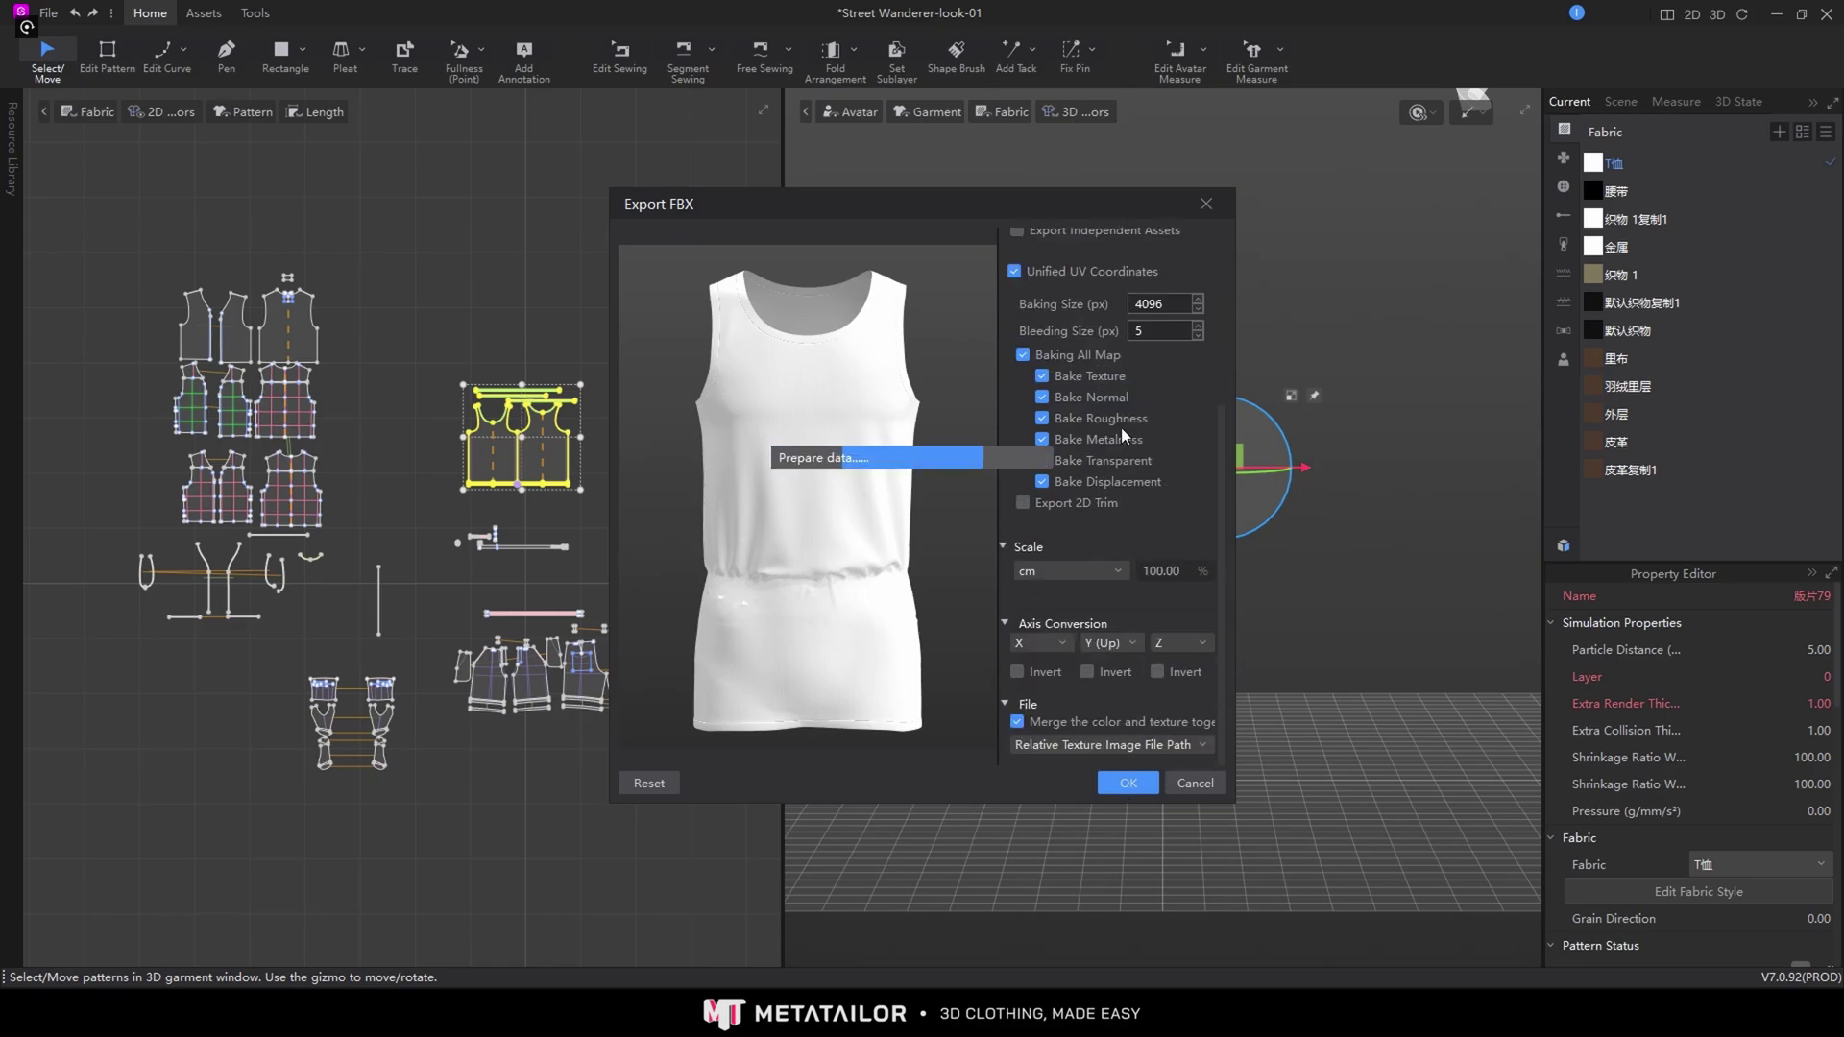
Show all patterns of the outfit in the 3D view again and clear the selection.
key(ctrl+a)
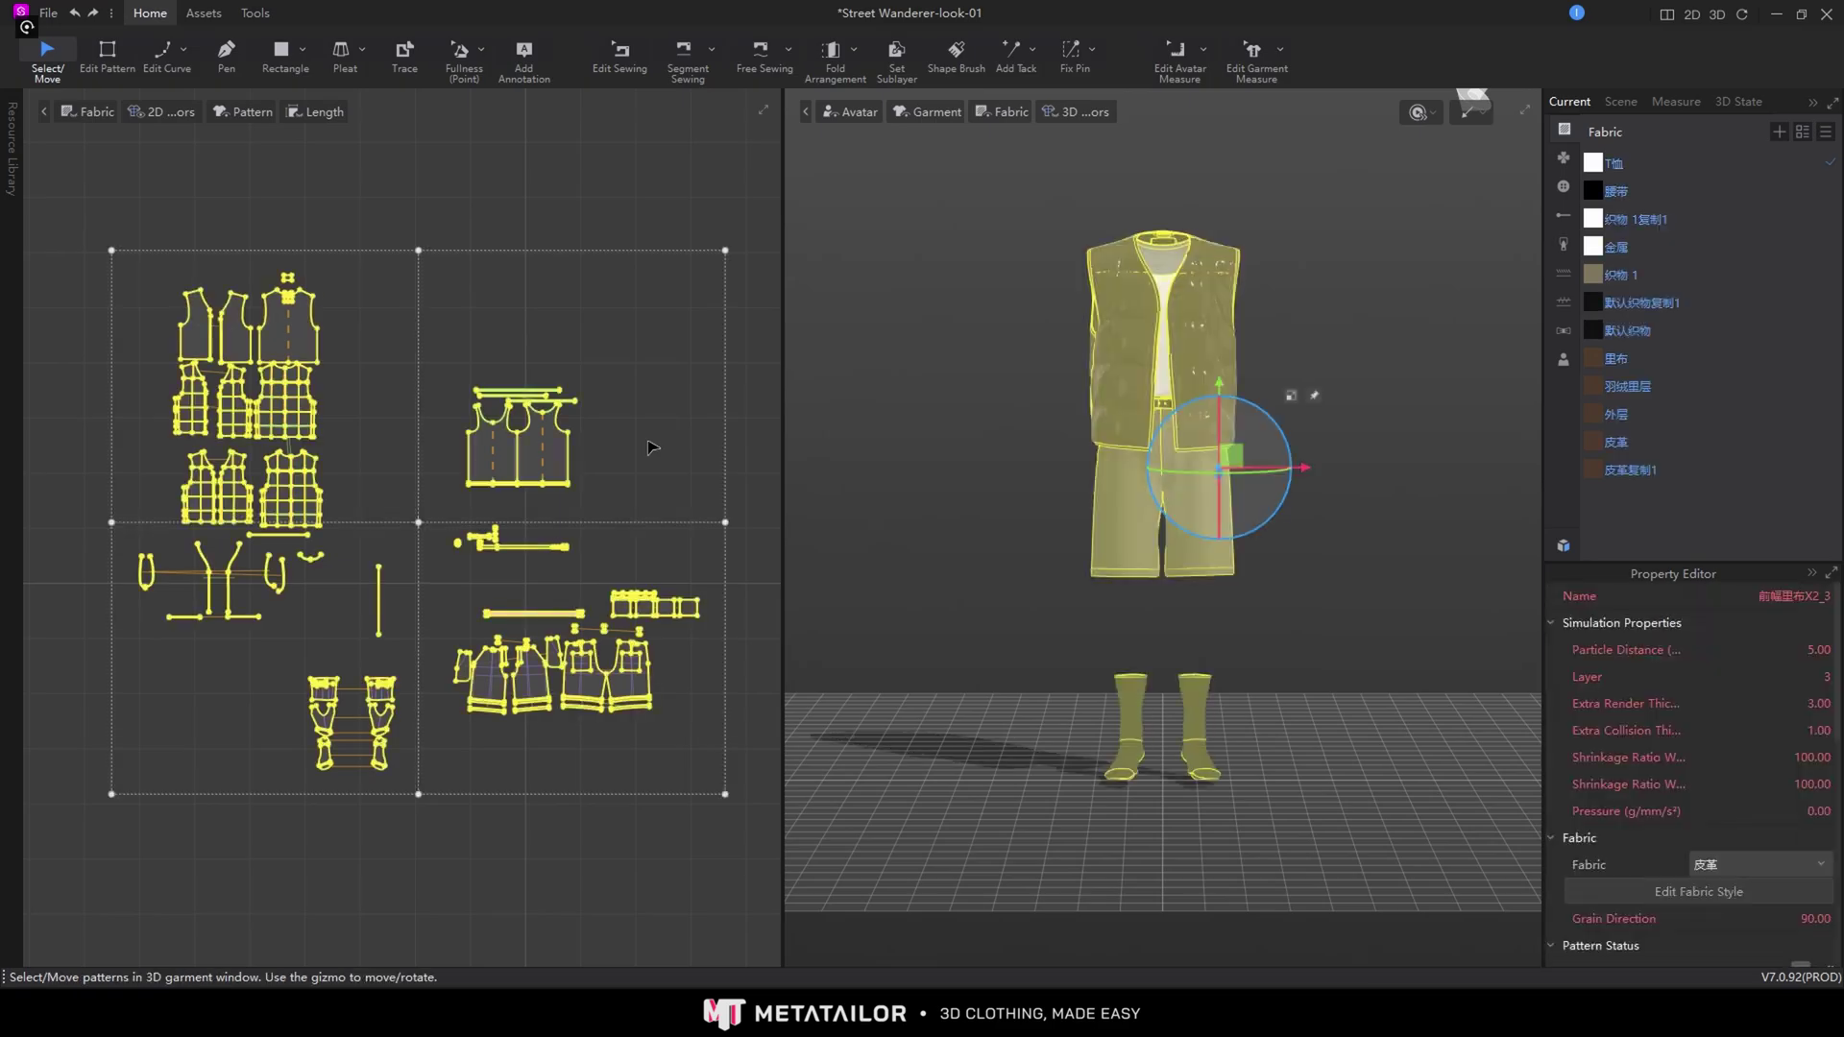
right_click(544, 457)
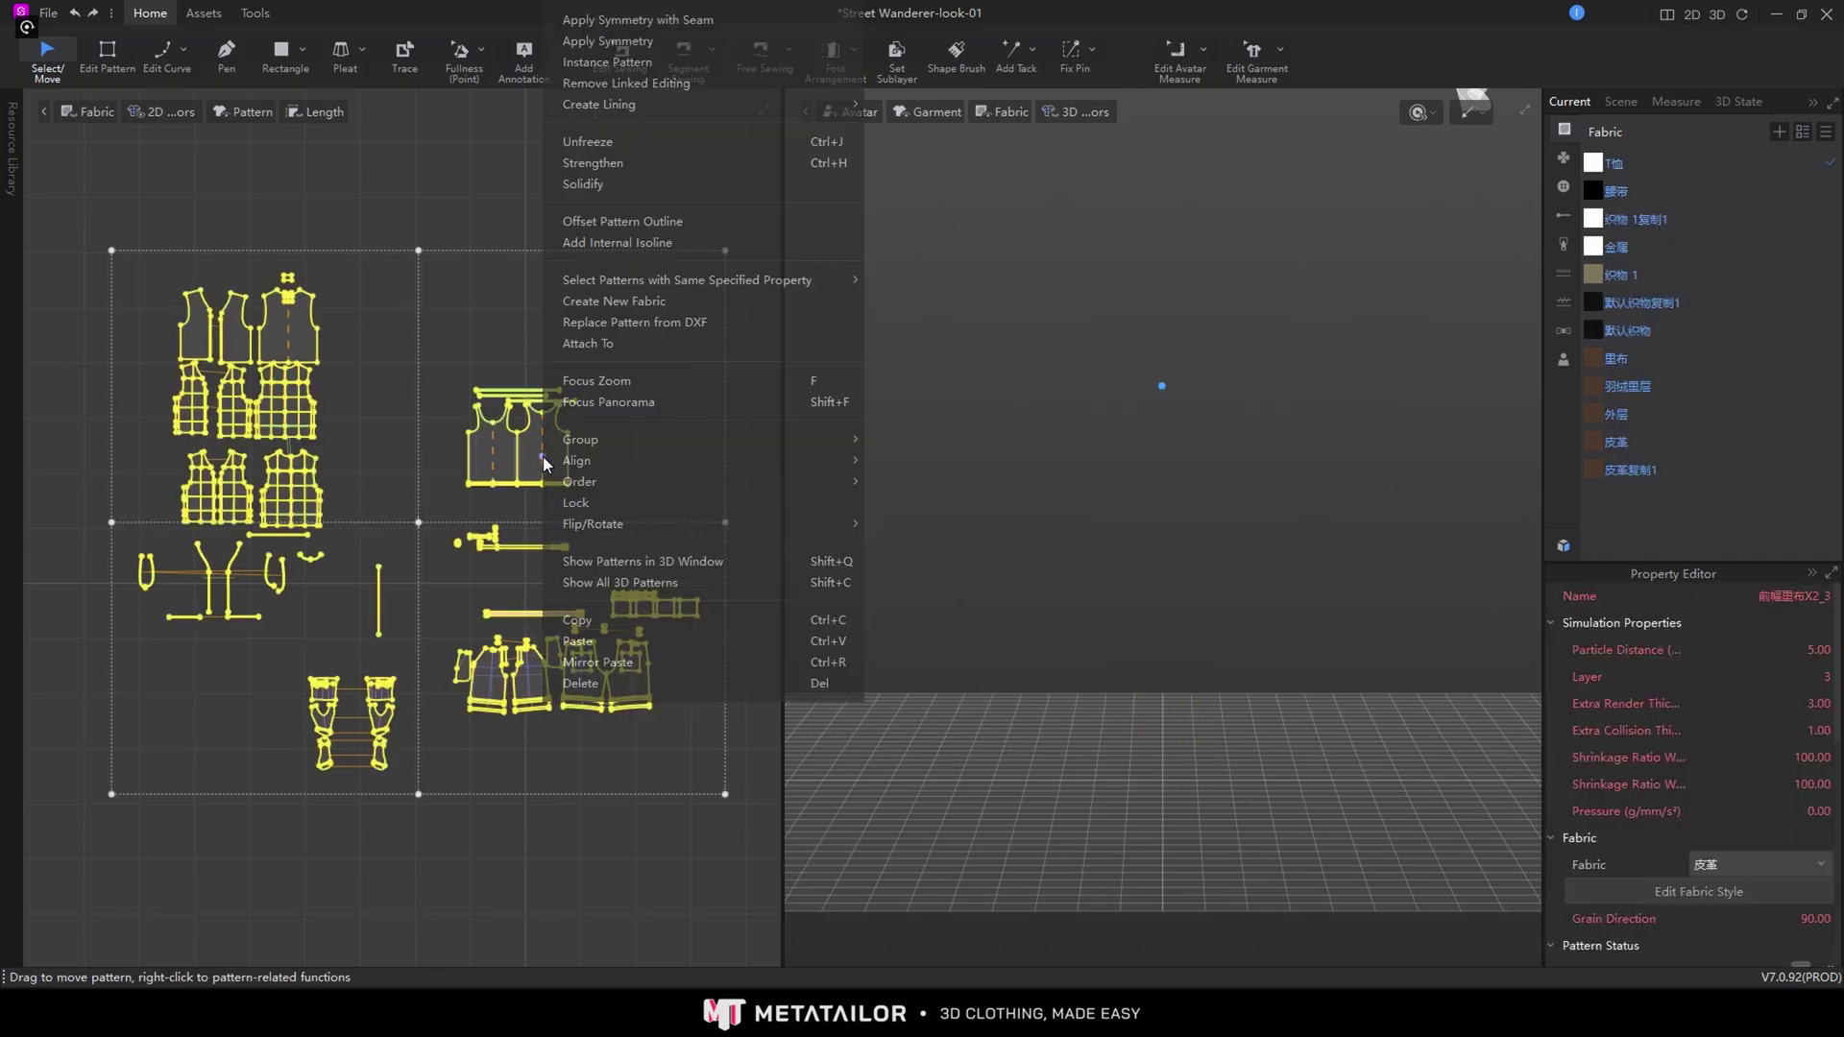
click(705, 583)
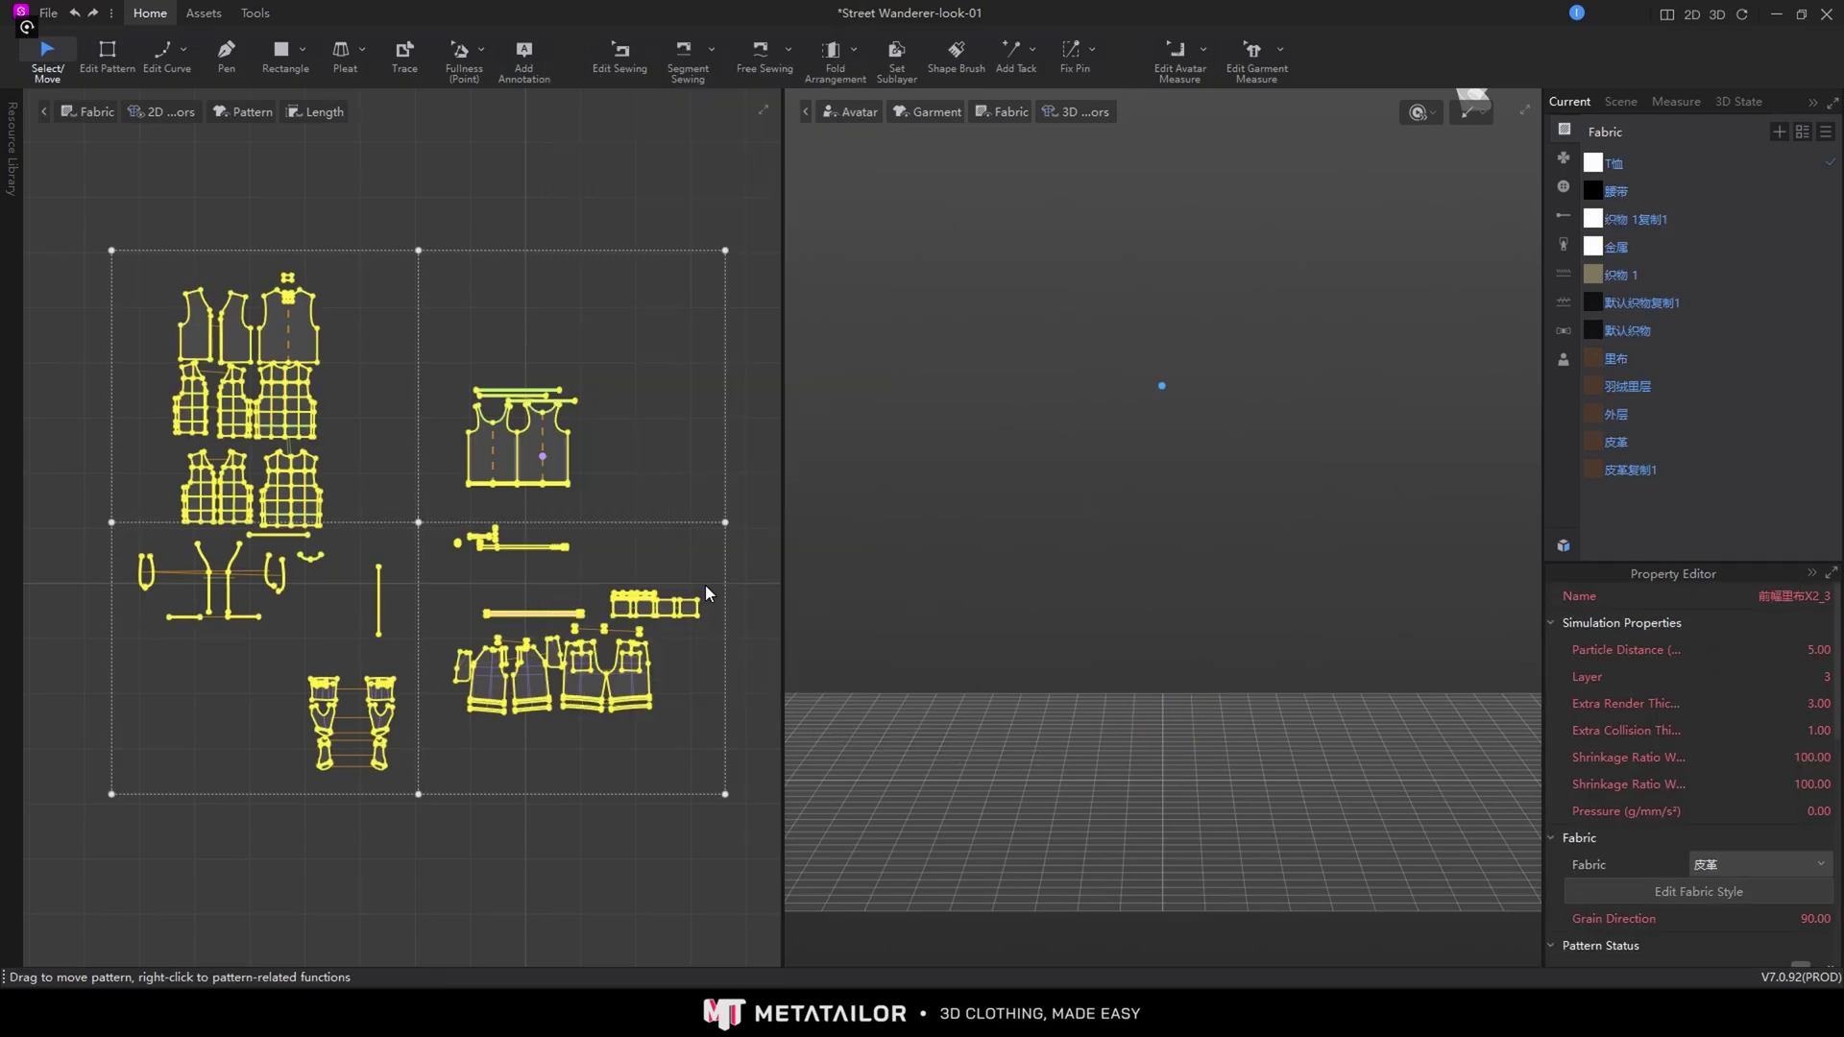
click(641, 848)
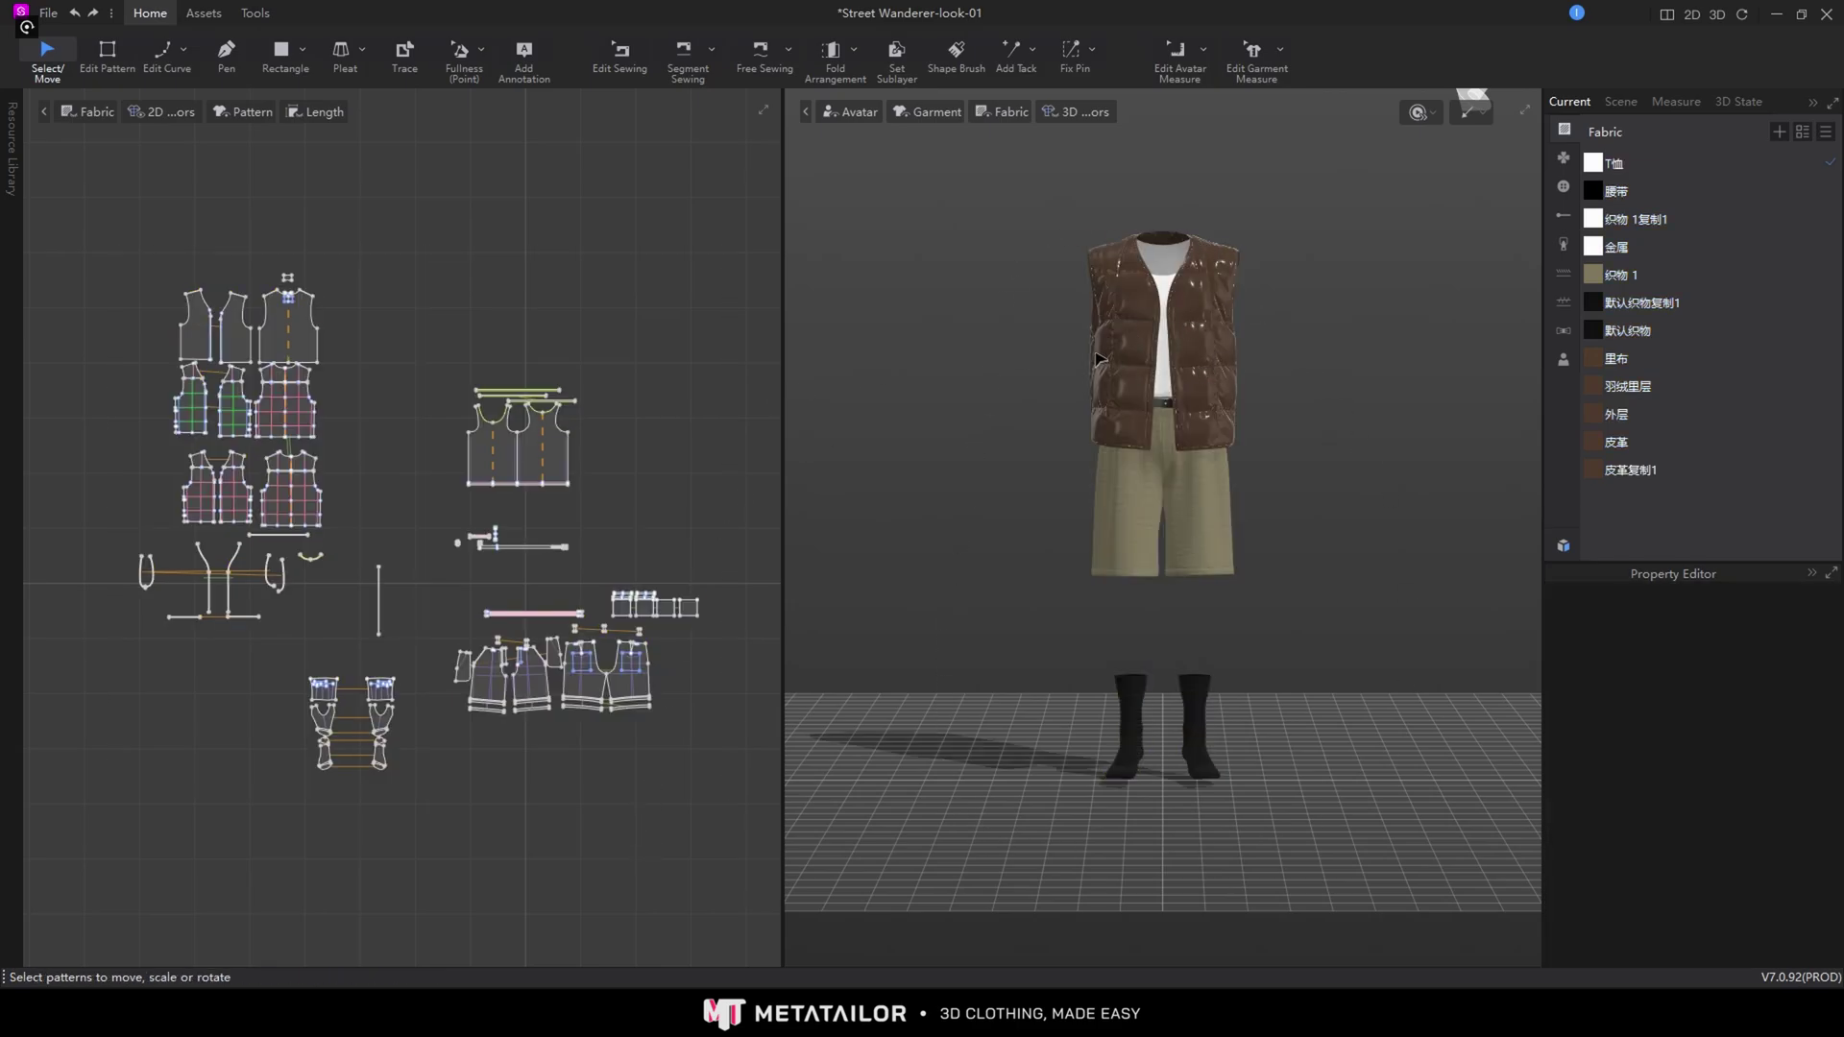
Select the shorts and belt pattern pieces and start an FBX export named short in the Clothes folder.
drag(424, 511, 729, 779)
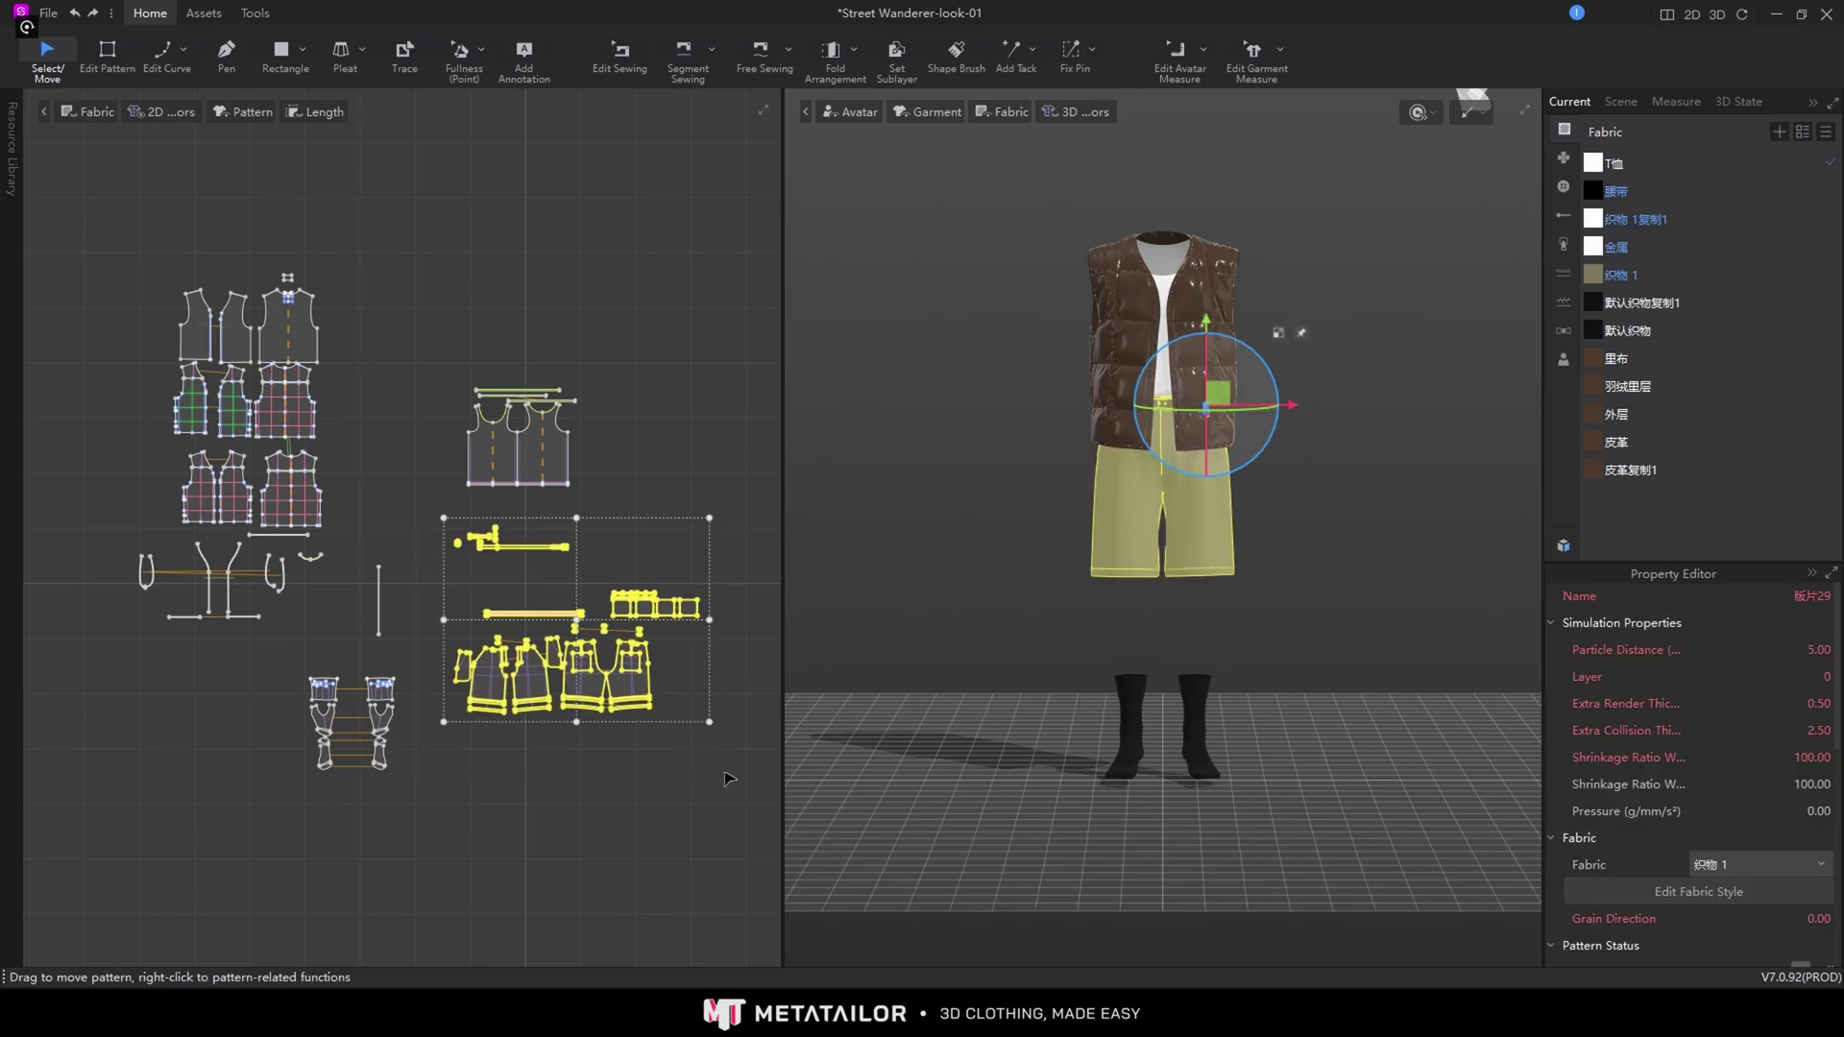
click(48, 12)
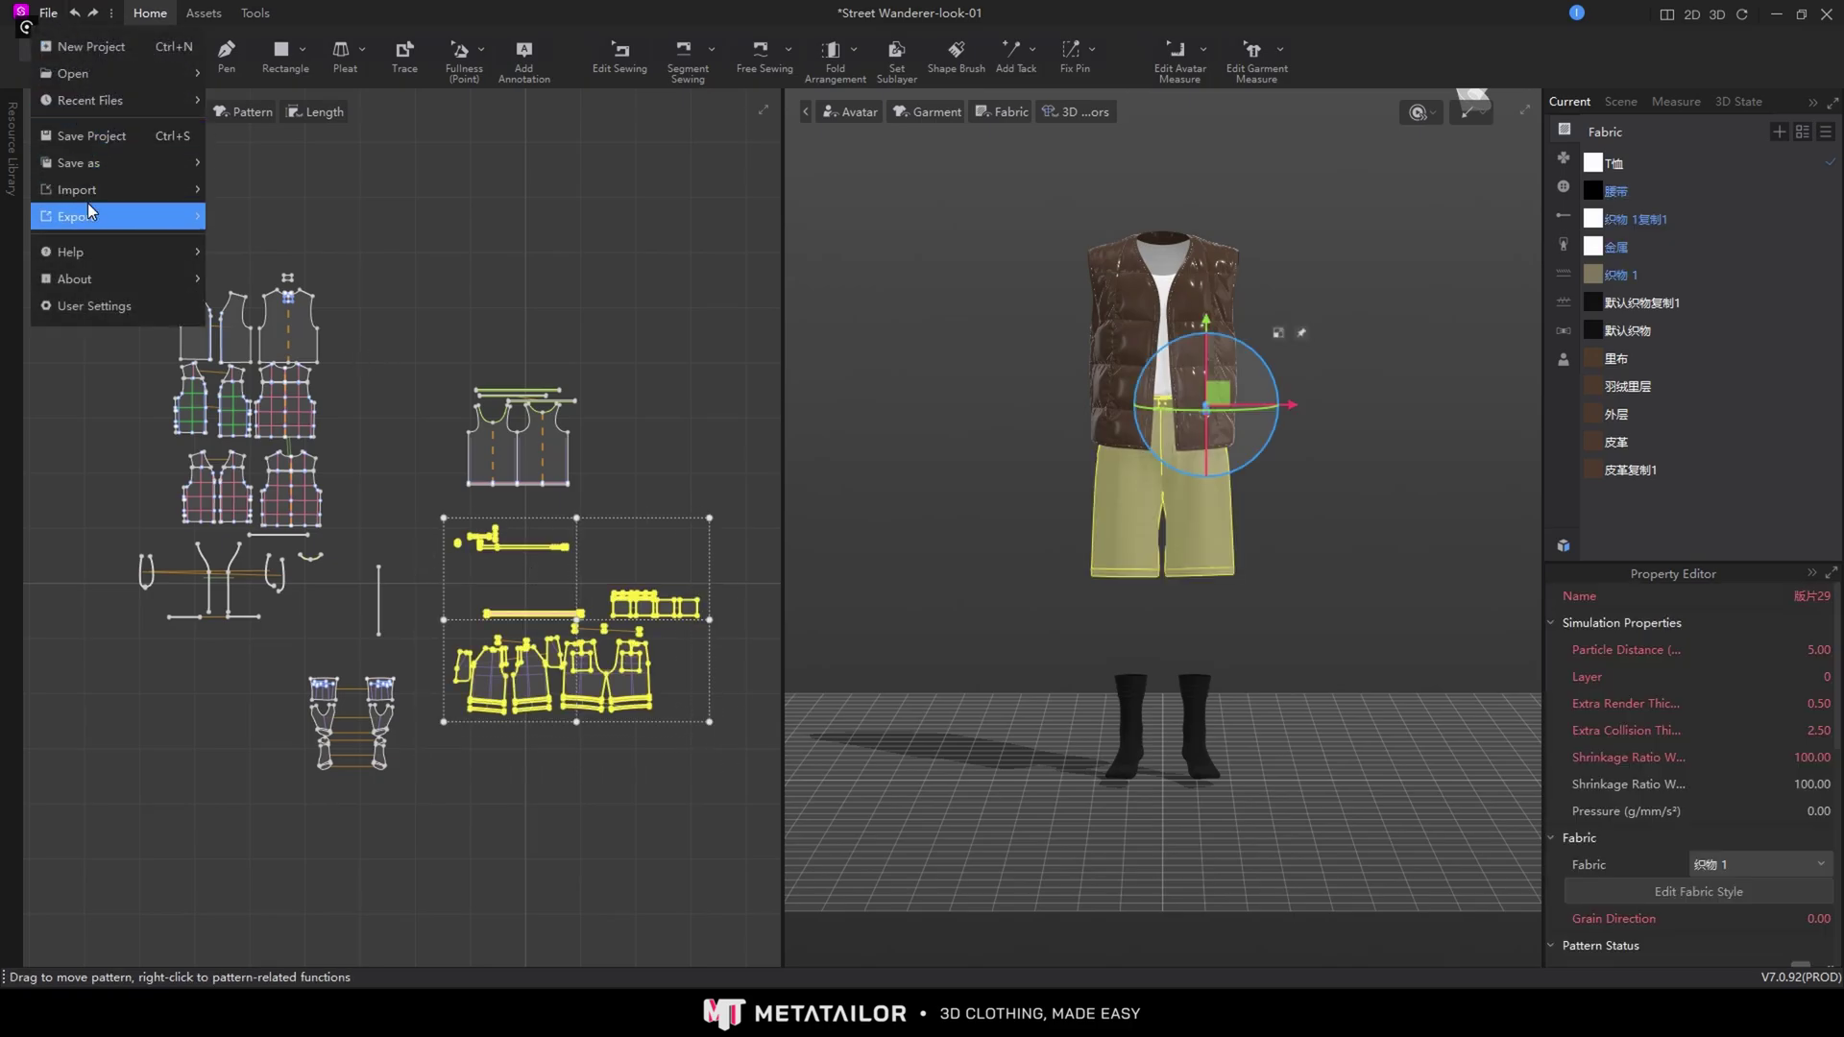
mouse_move(97, 217)
click(252, 236)
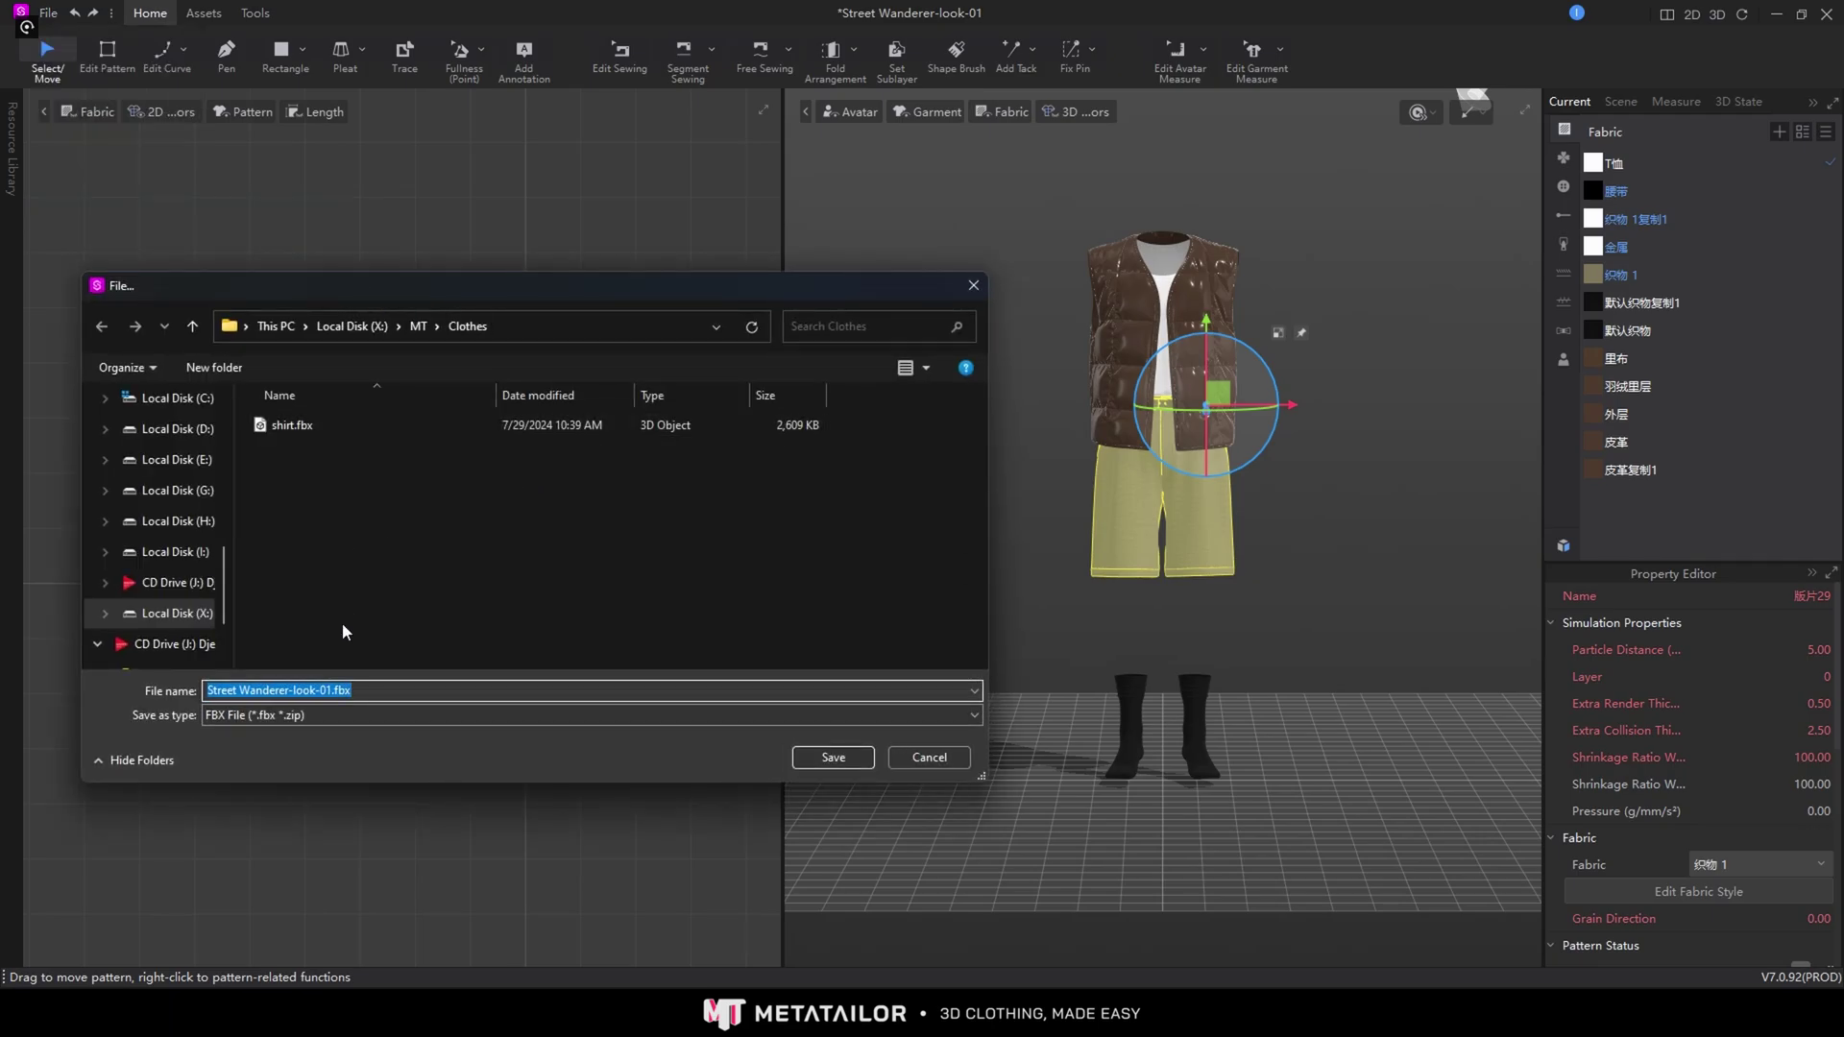
text(shirt)
key(Return)
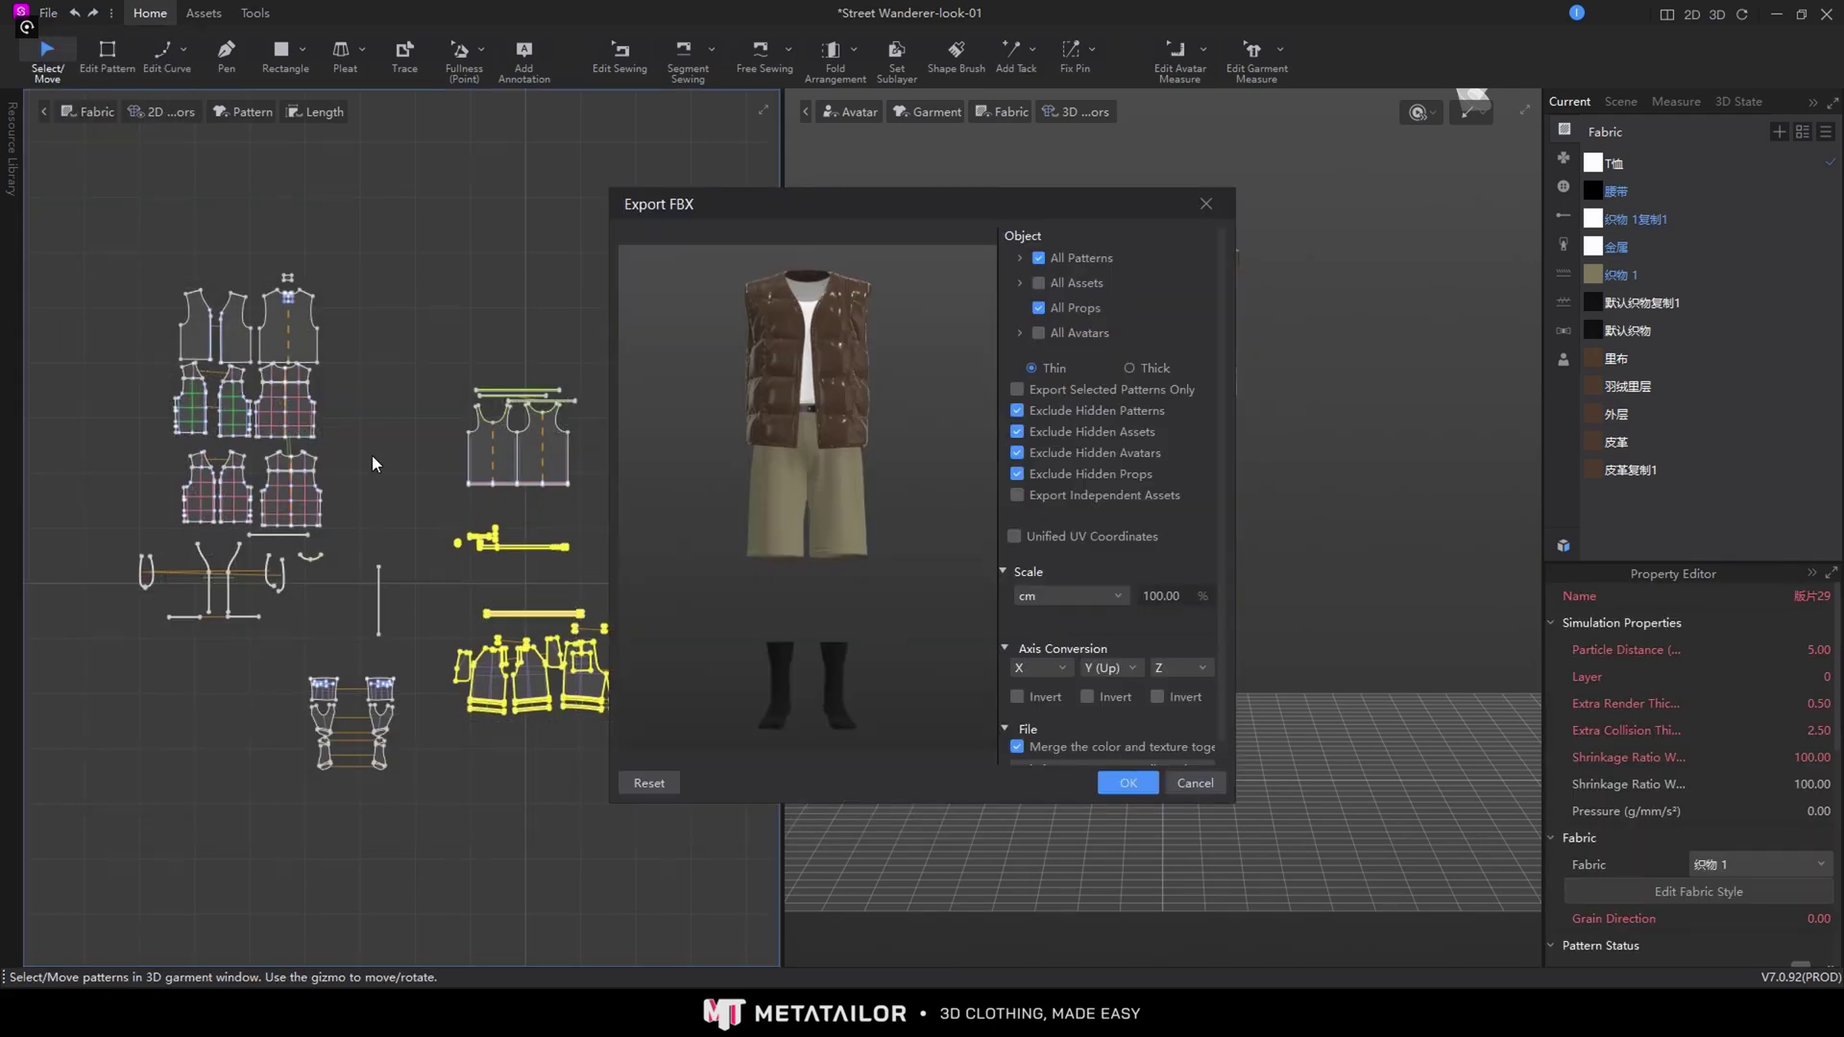
Export only the selected shorts patterns with all assets included, using unified UV coordinates and all maps baked.
click(1024, 392)
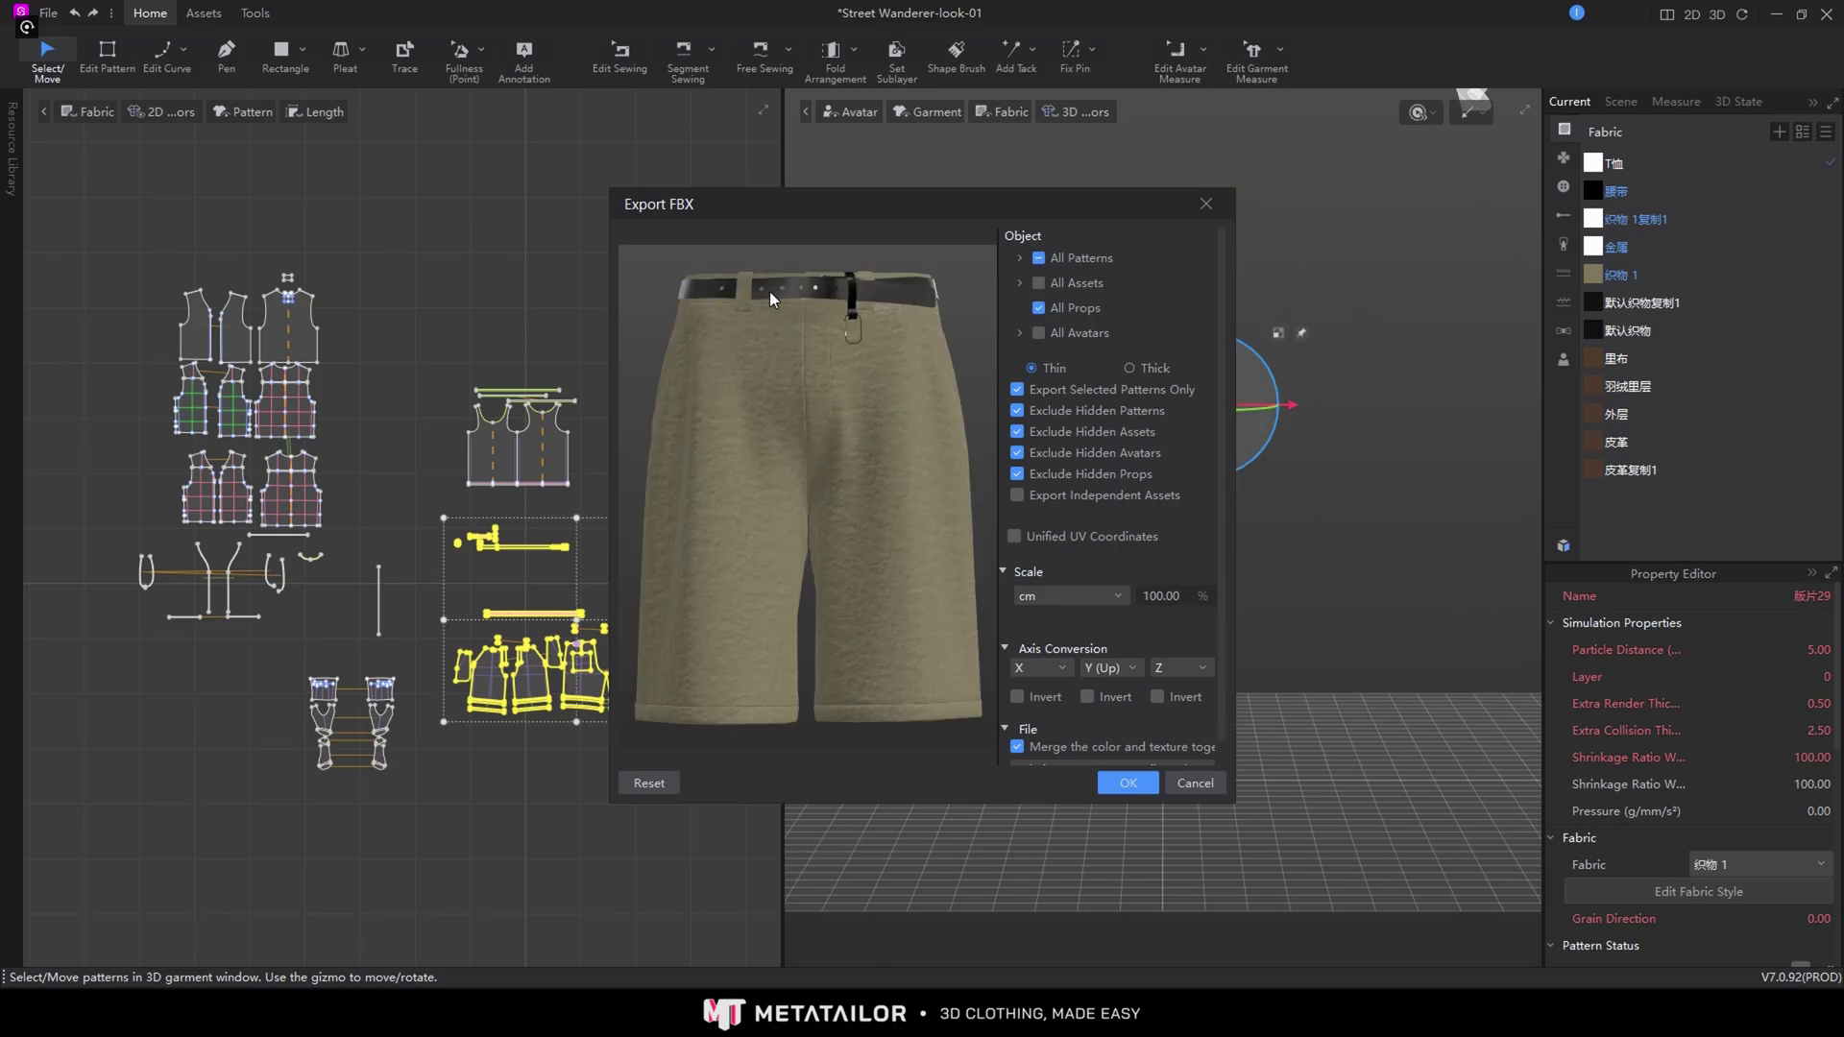
click(1040, 282)
click(1039, 283)
click(1038, 283)
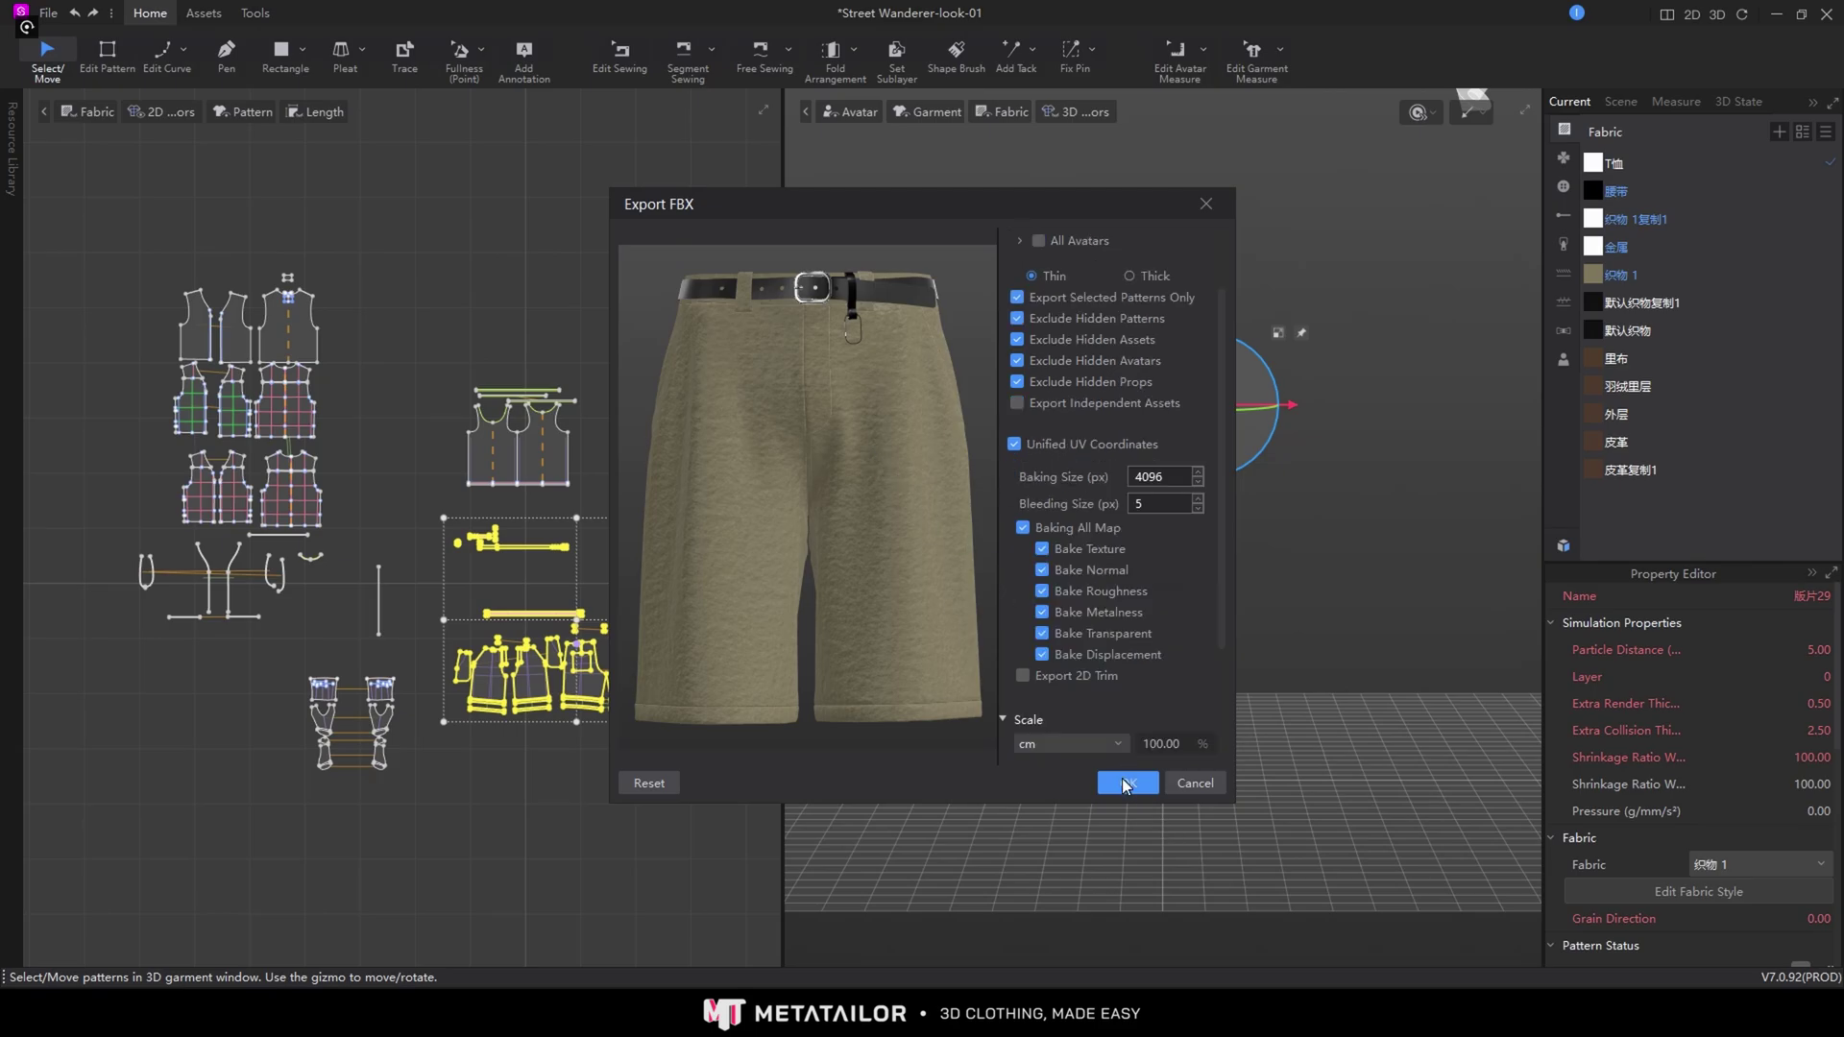
click(1078, 728)
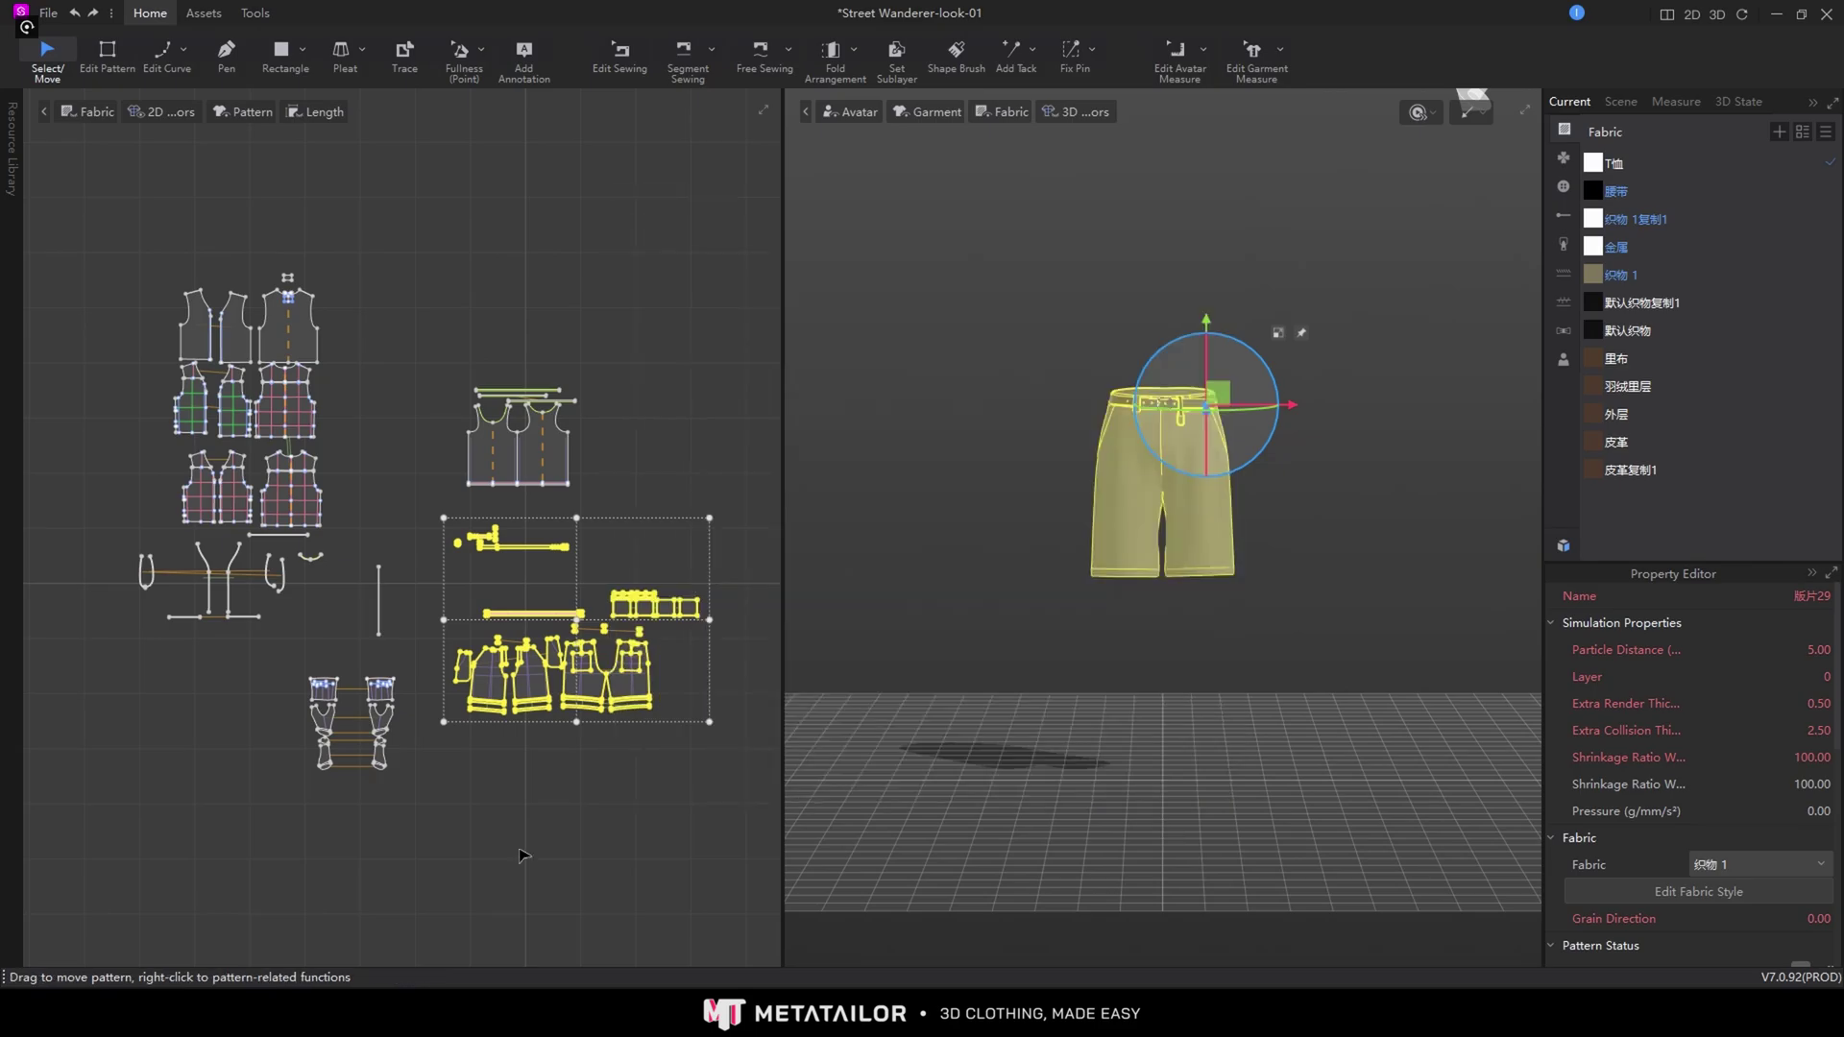
Clear the shorts selection and show all the outfit's 3D patterns again.
click(483, 835)
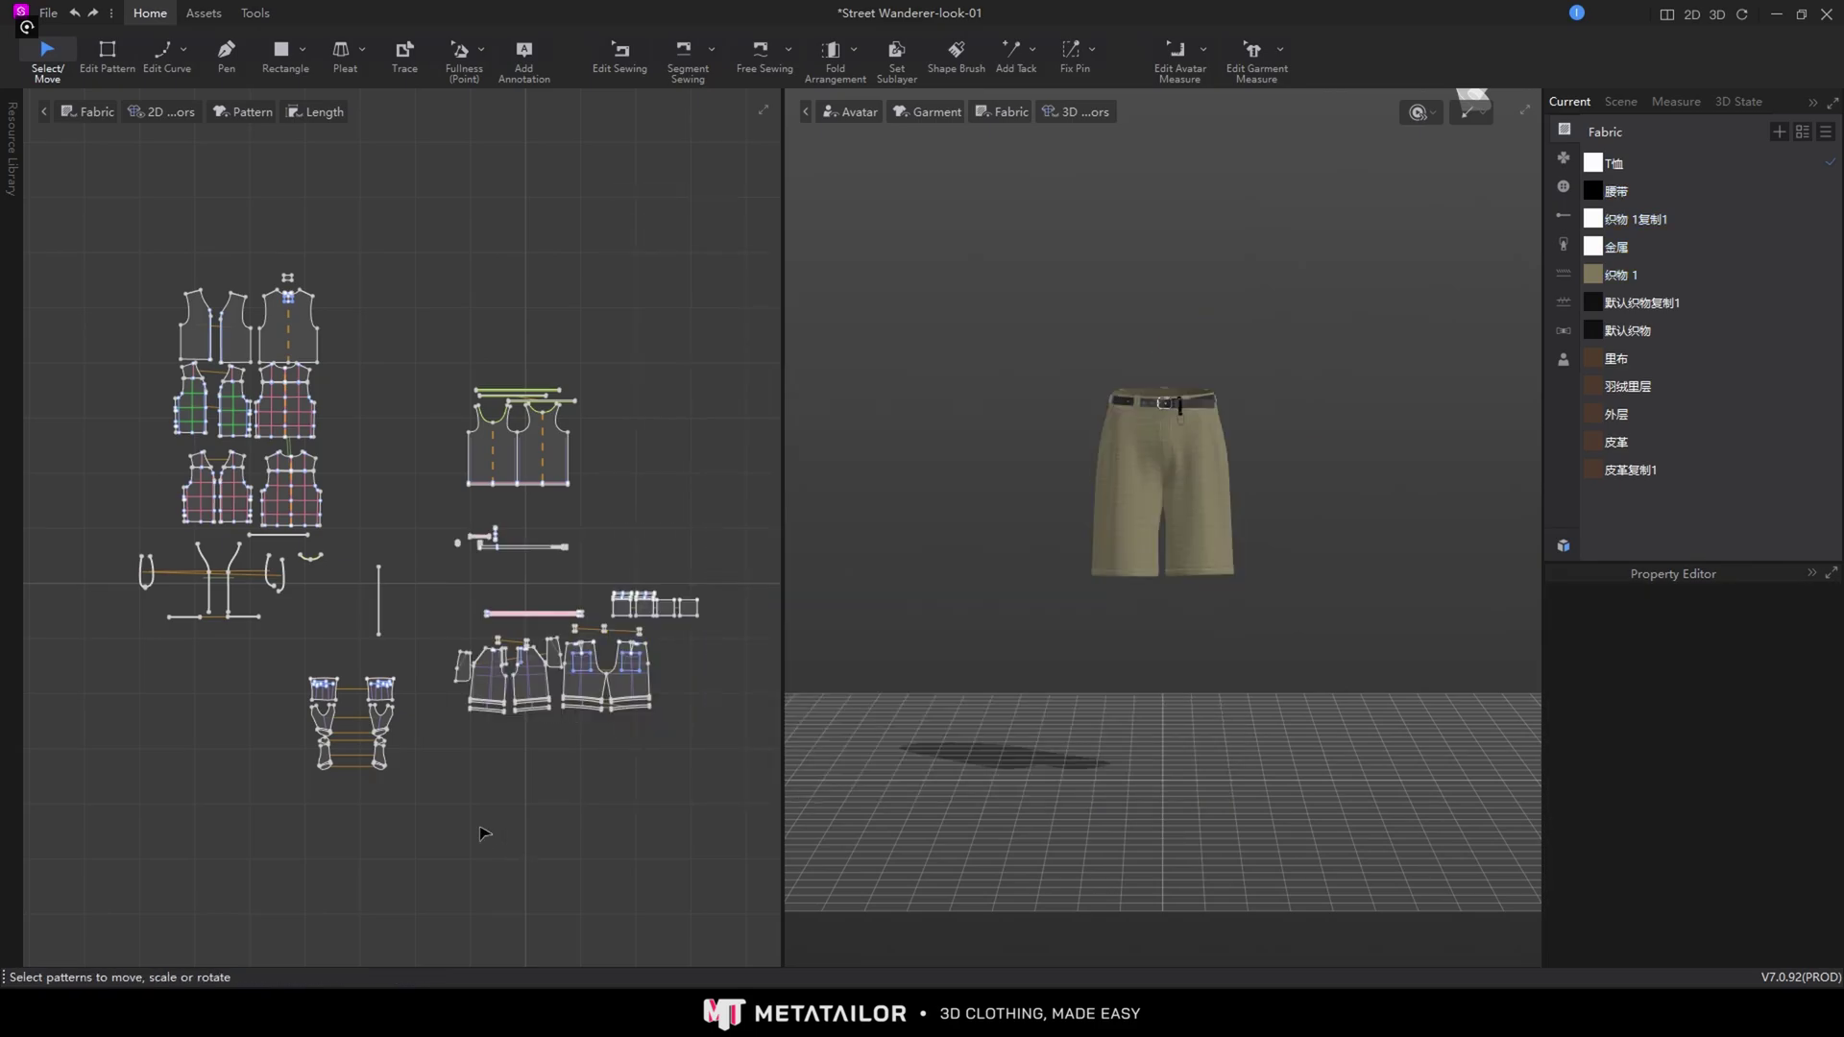
right_click(496, 830)
click(649, 688)
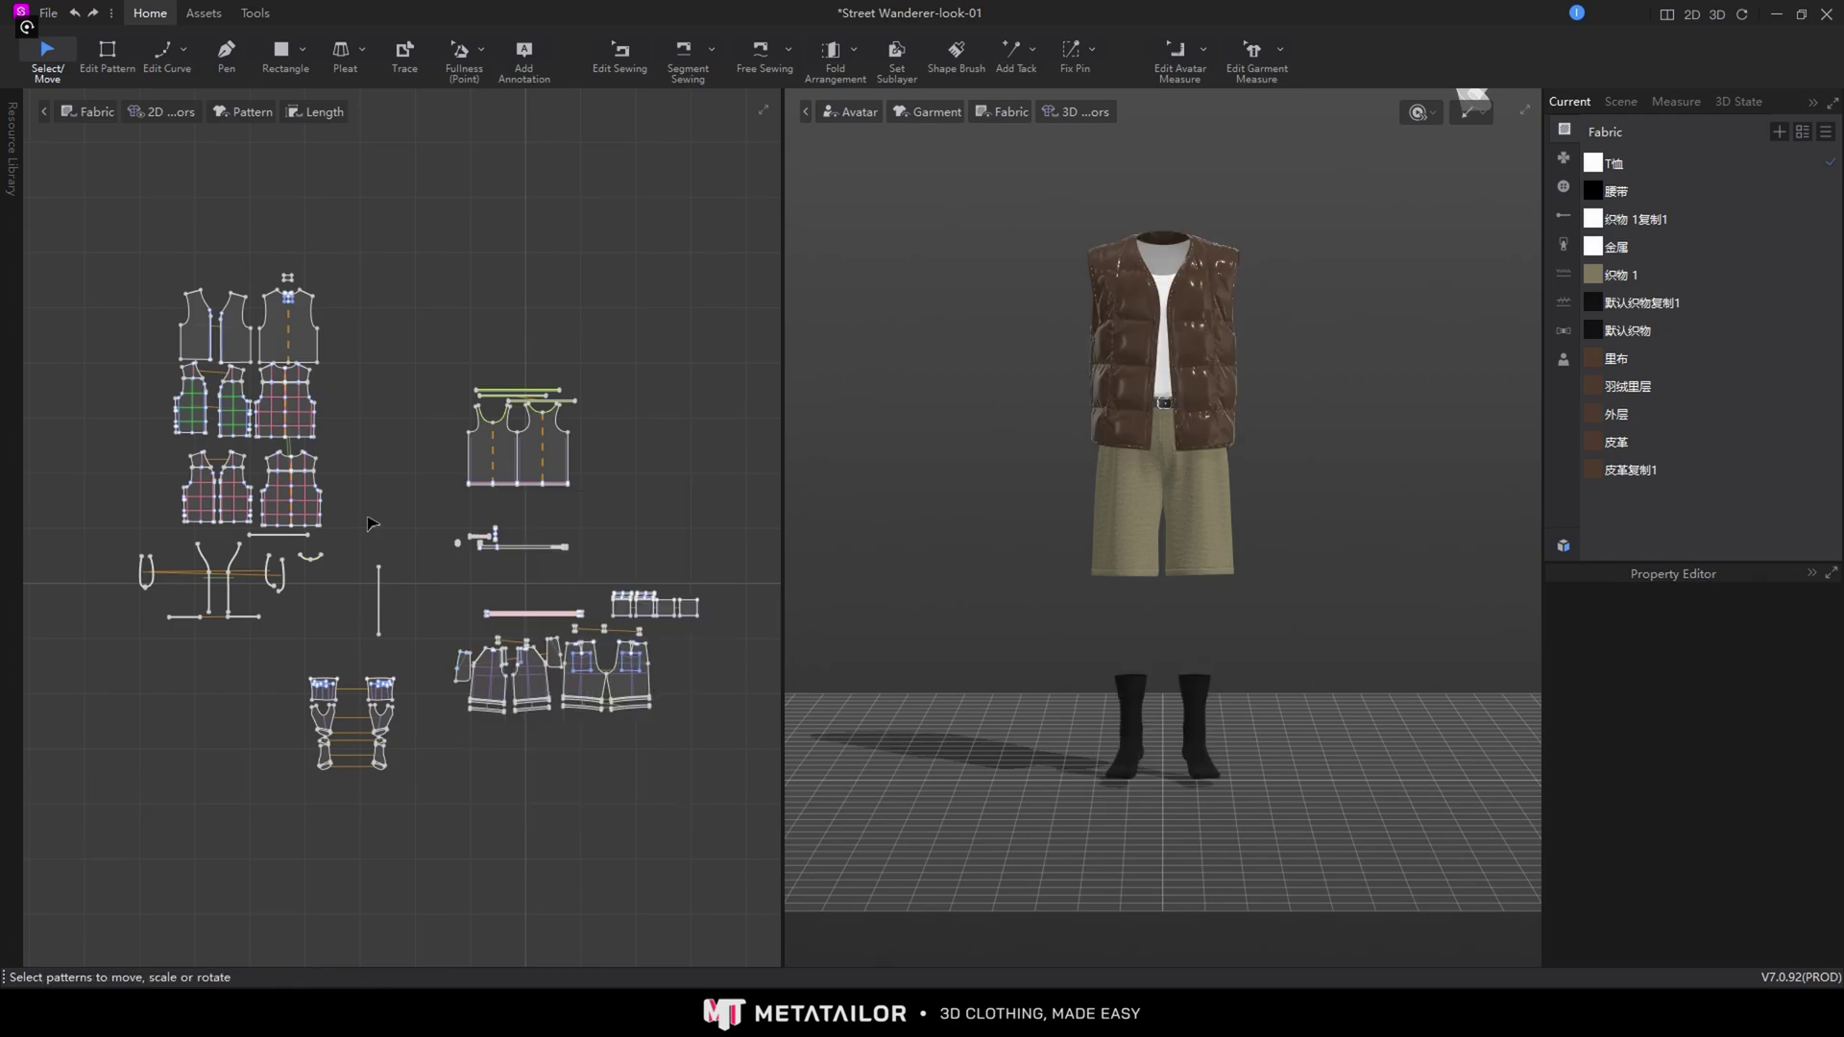
Select the vest pattern pieces and start an FBX export named jacket in the Clothes folder.
drag(398, 239, 119, 664)
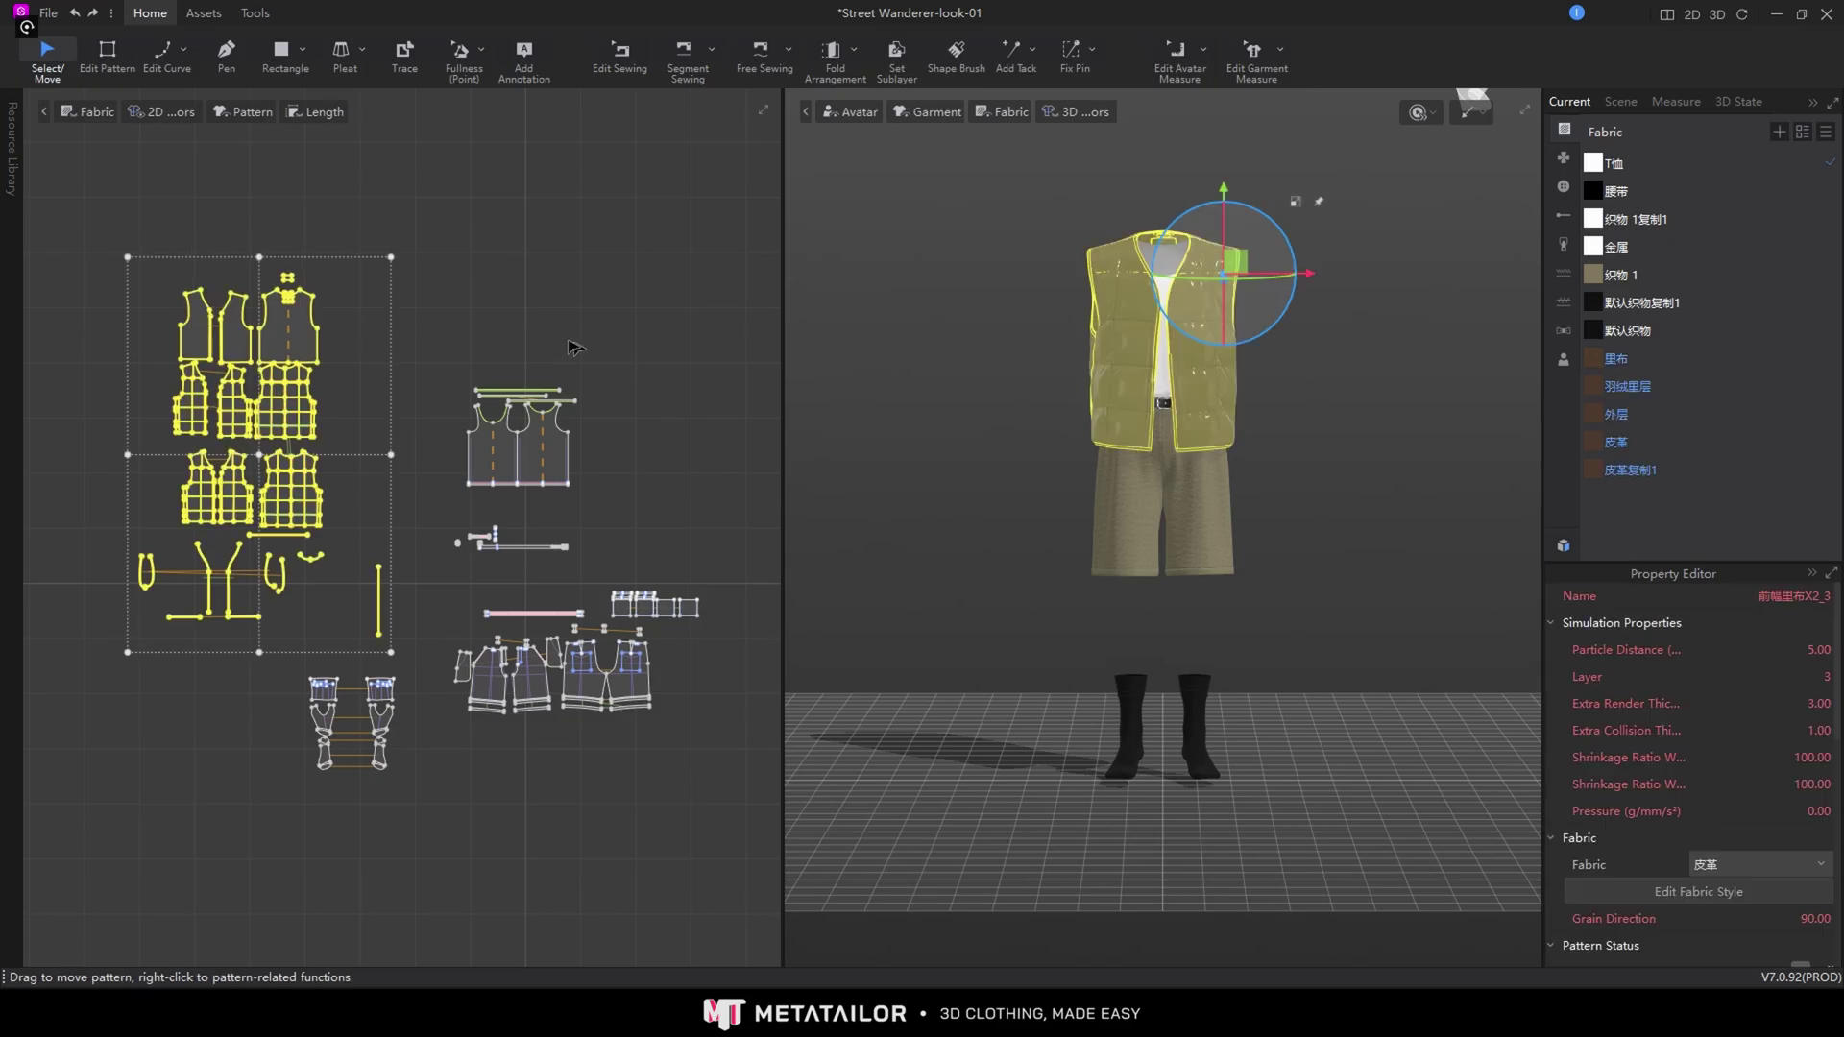
right_drag(970, 392, 864, 432)
click(49, 13)
mouse_move(82, 217)
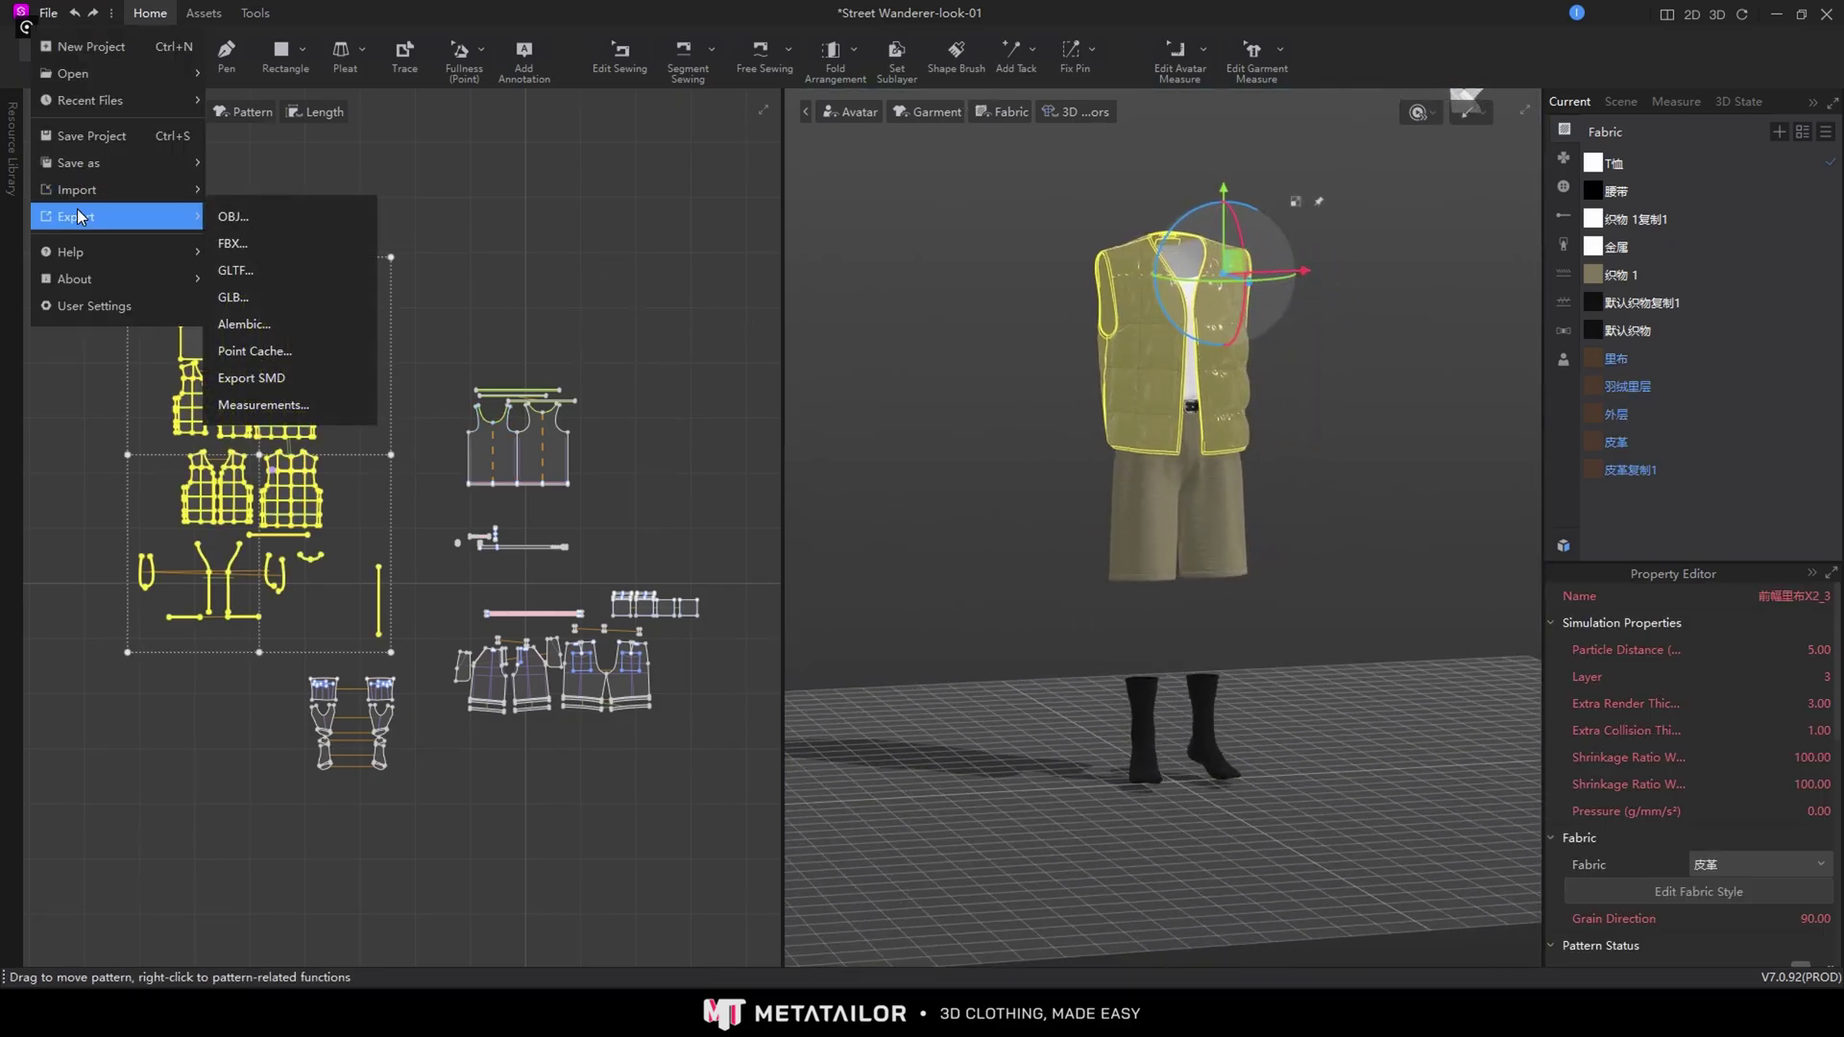
click(230, 245)
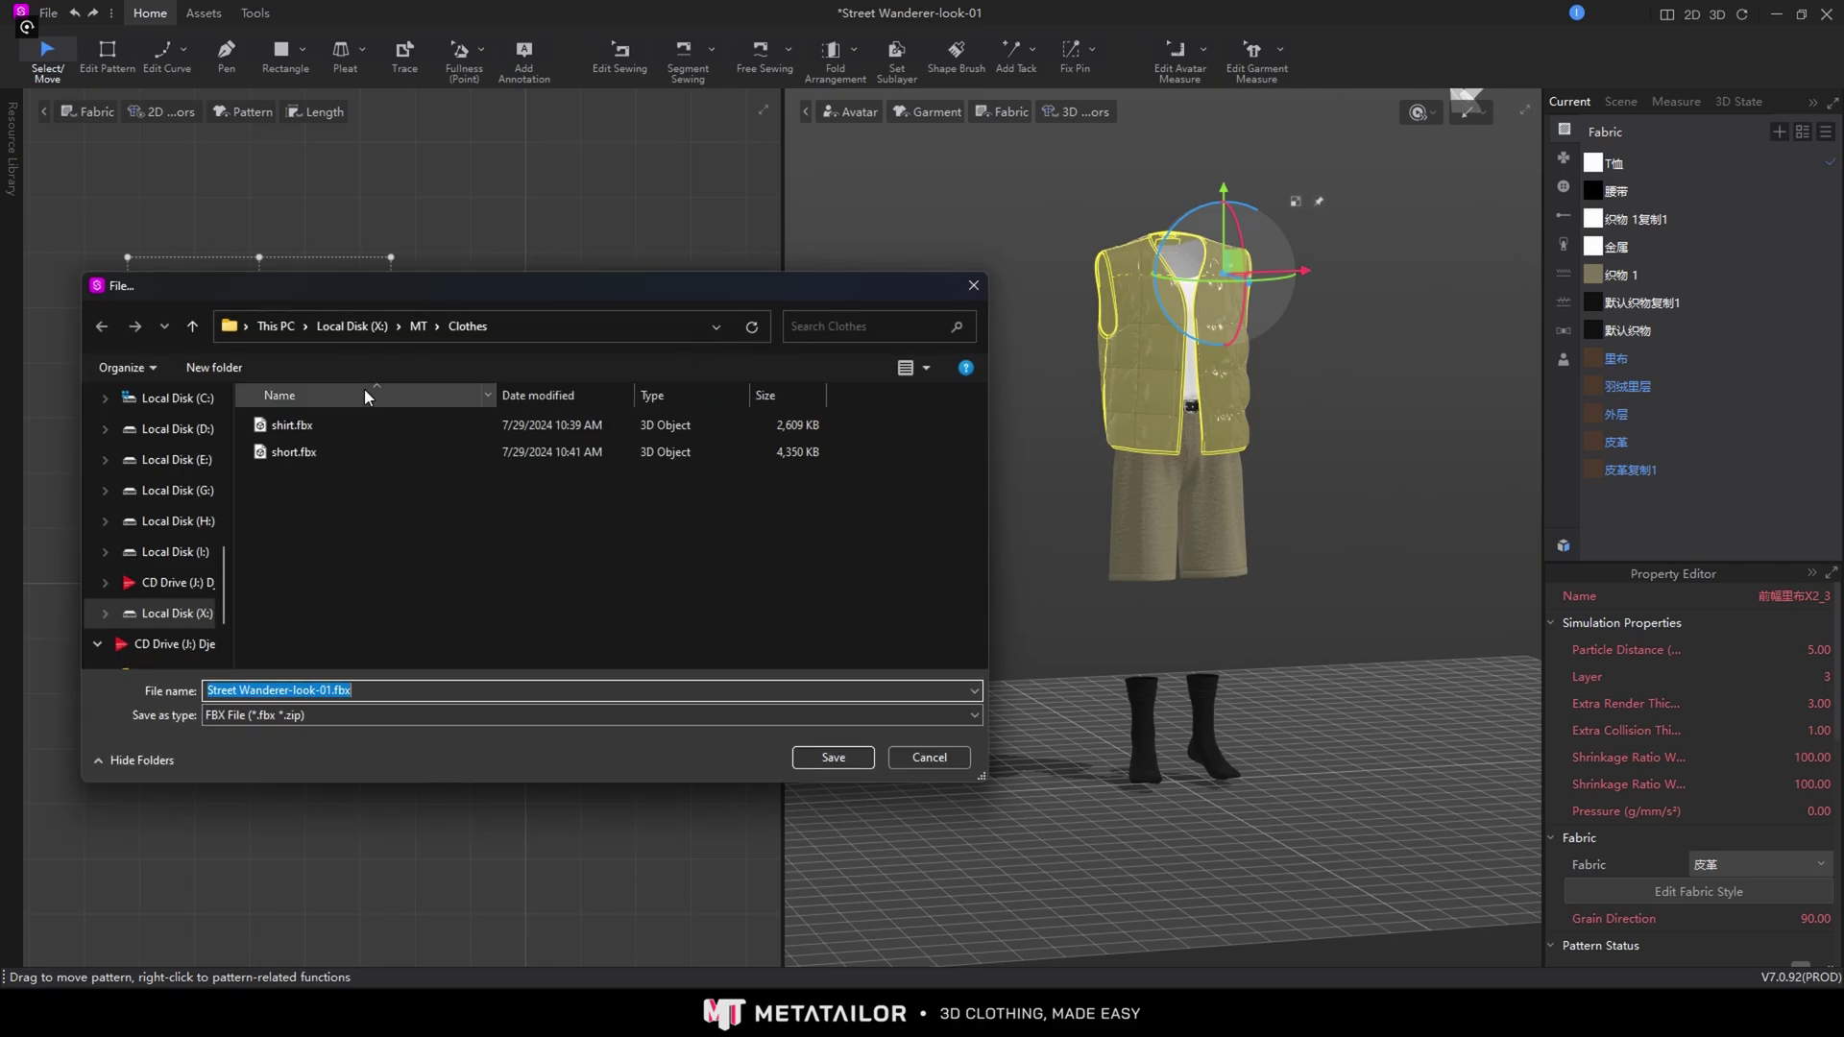
text(vest)
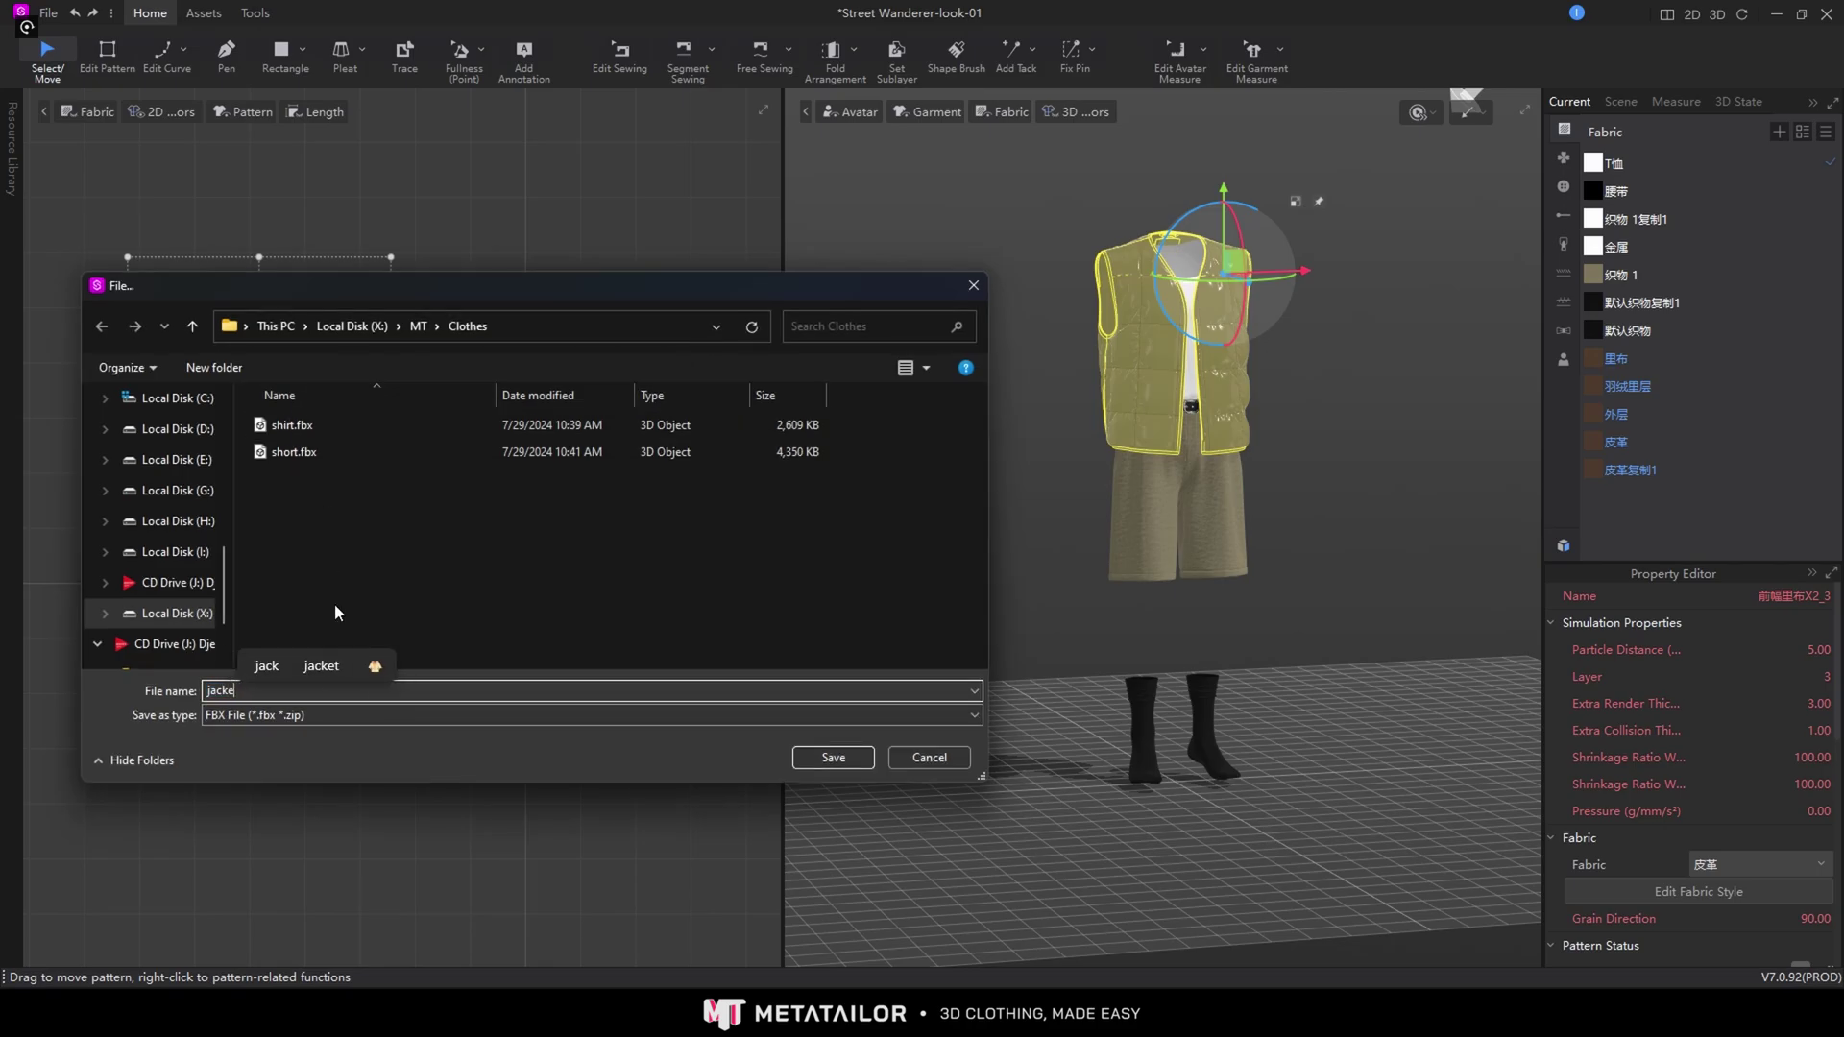
key(Return)
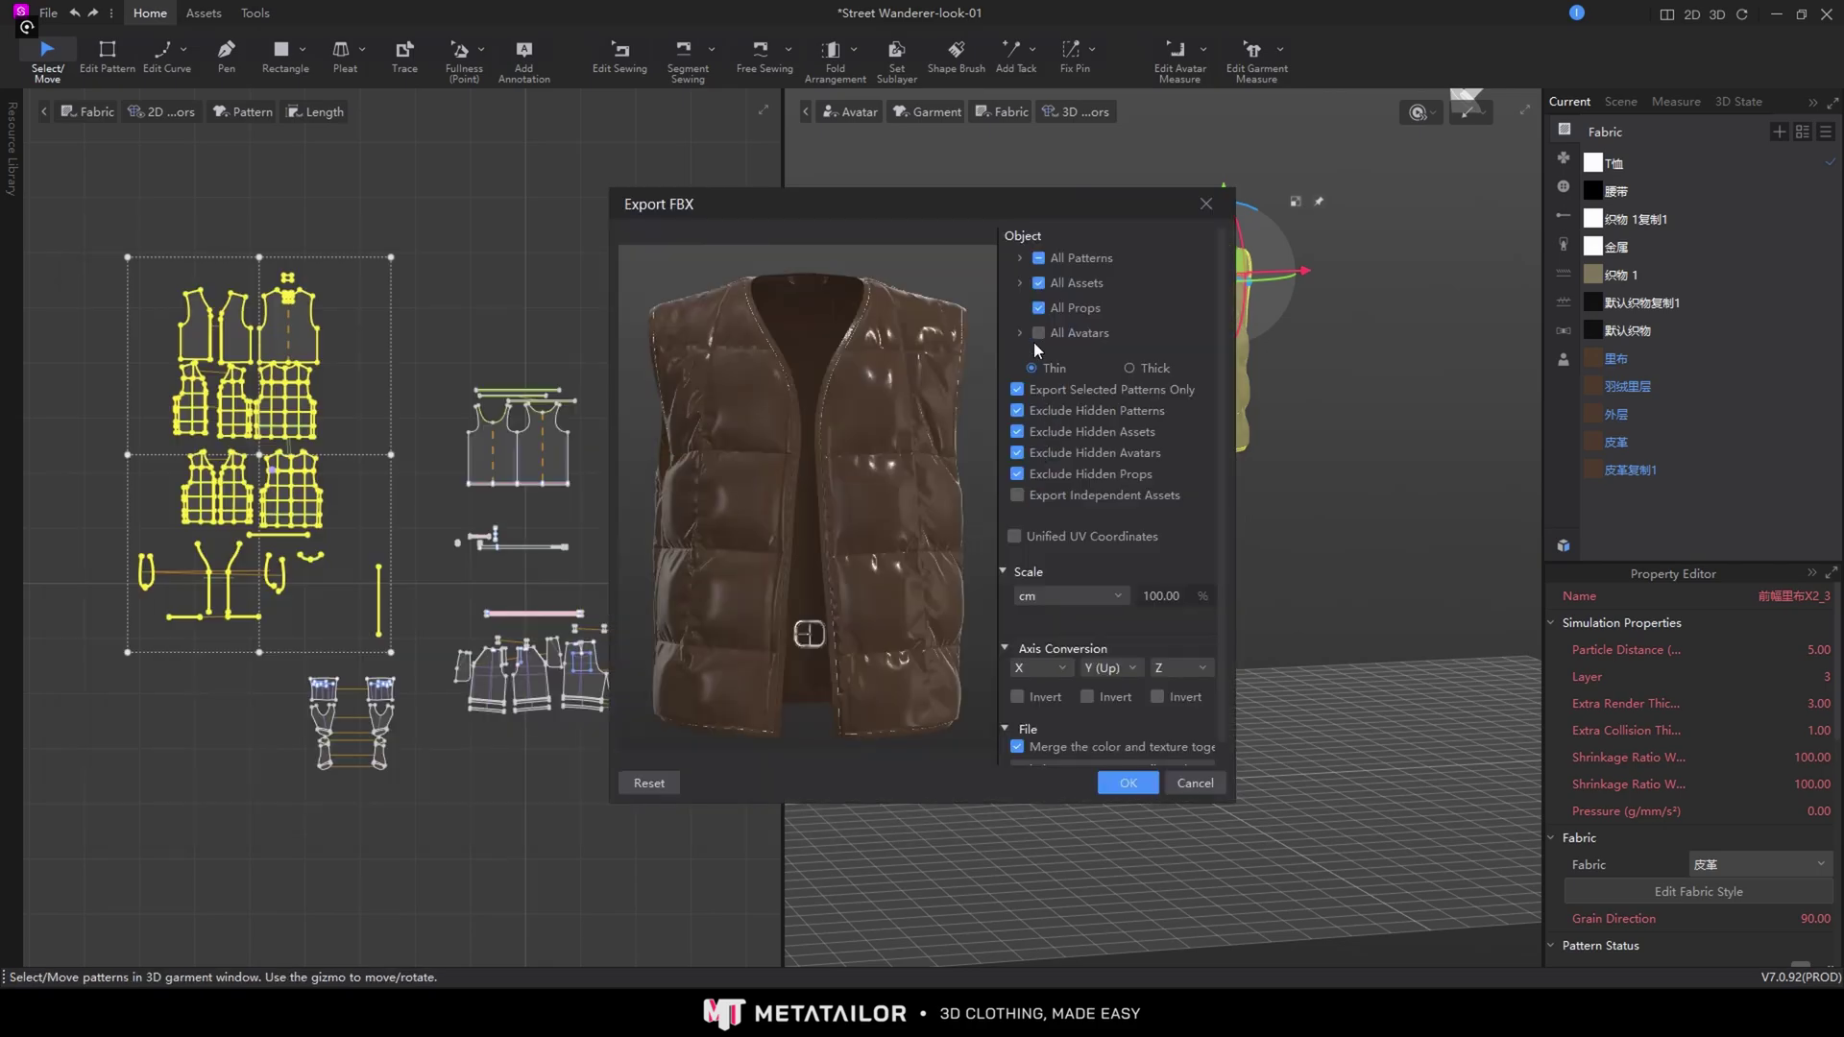
Exclude all assets and props, enable unified UV coordinates and run the vest export.
click(1040, 285)
click(1039, 308)
click(1028, 536)
click(1129, 783)
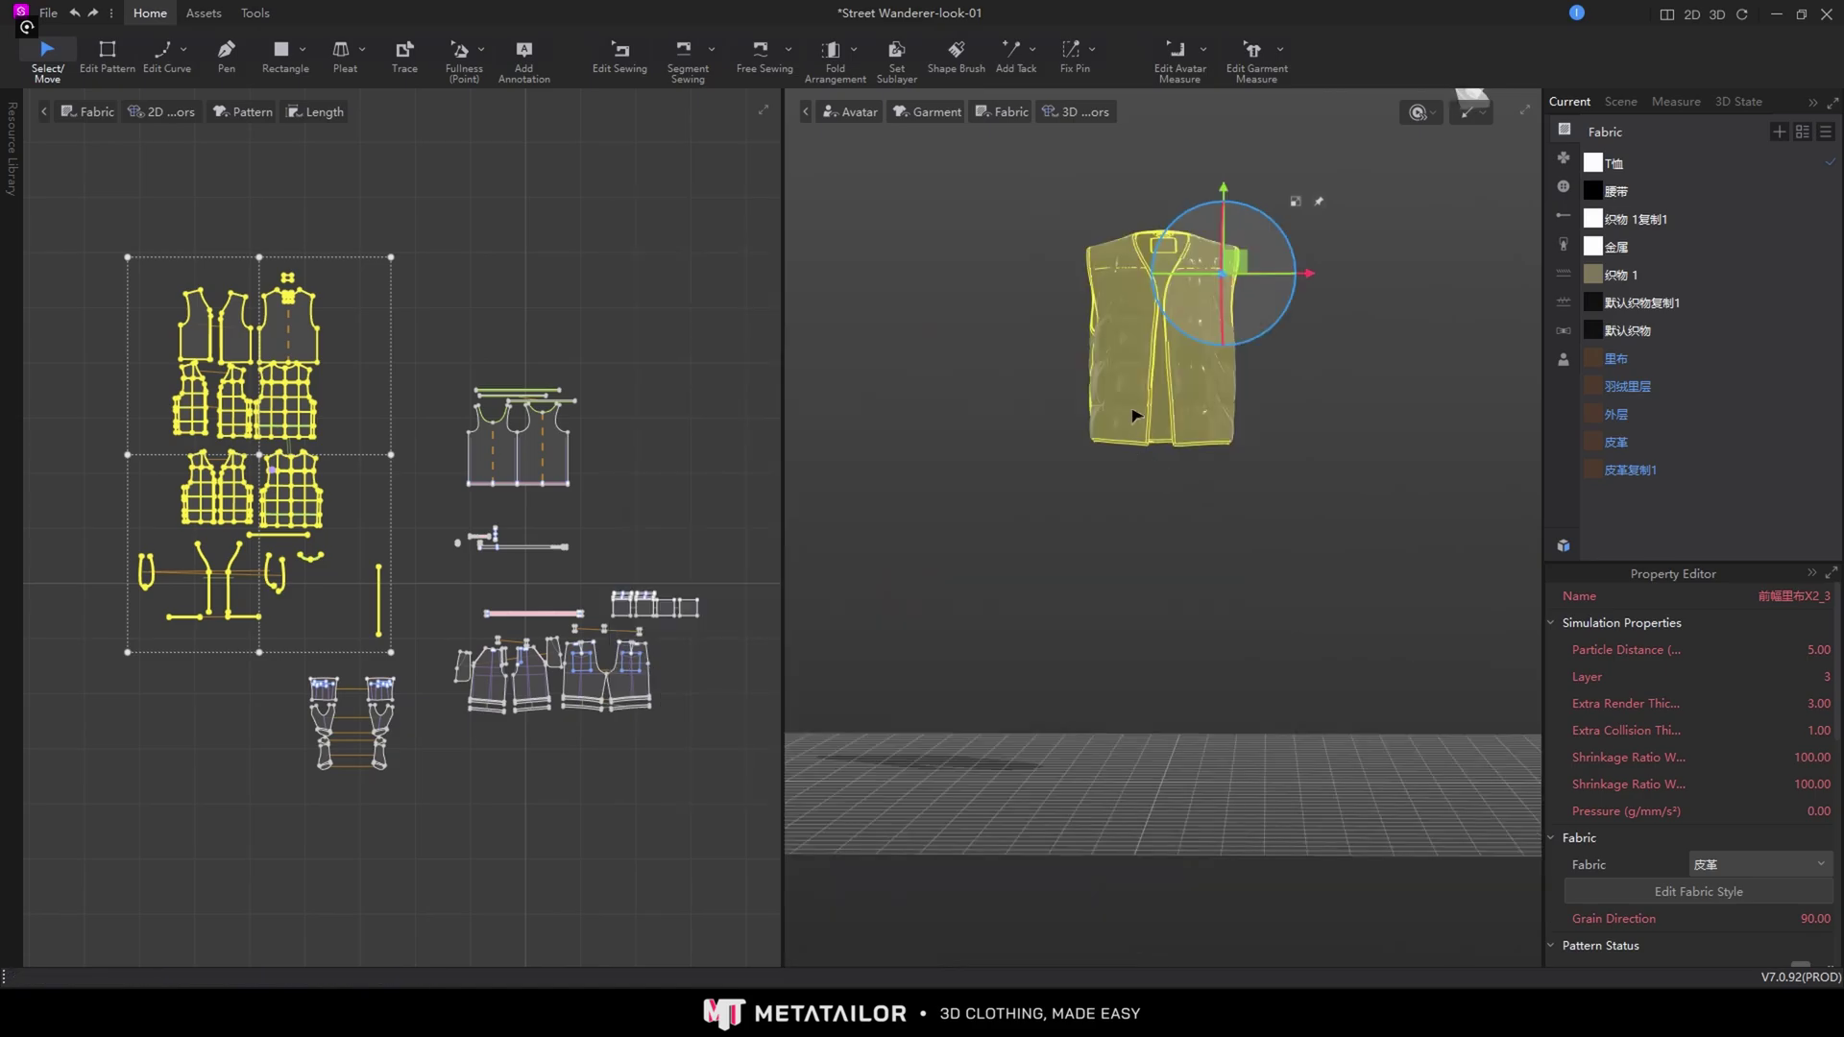
Close the Style3D garment project.
click(1827, 15)
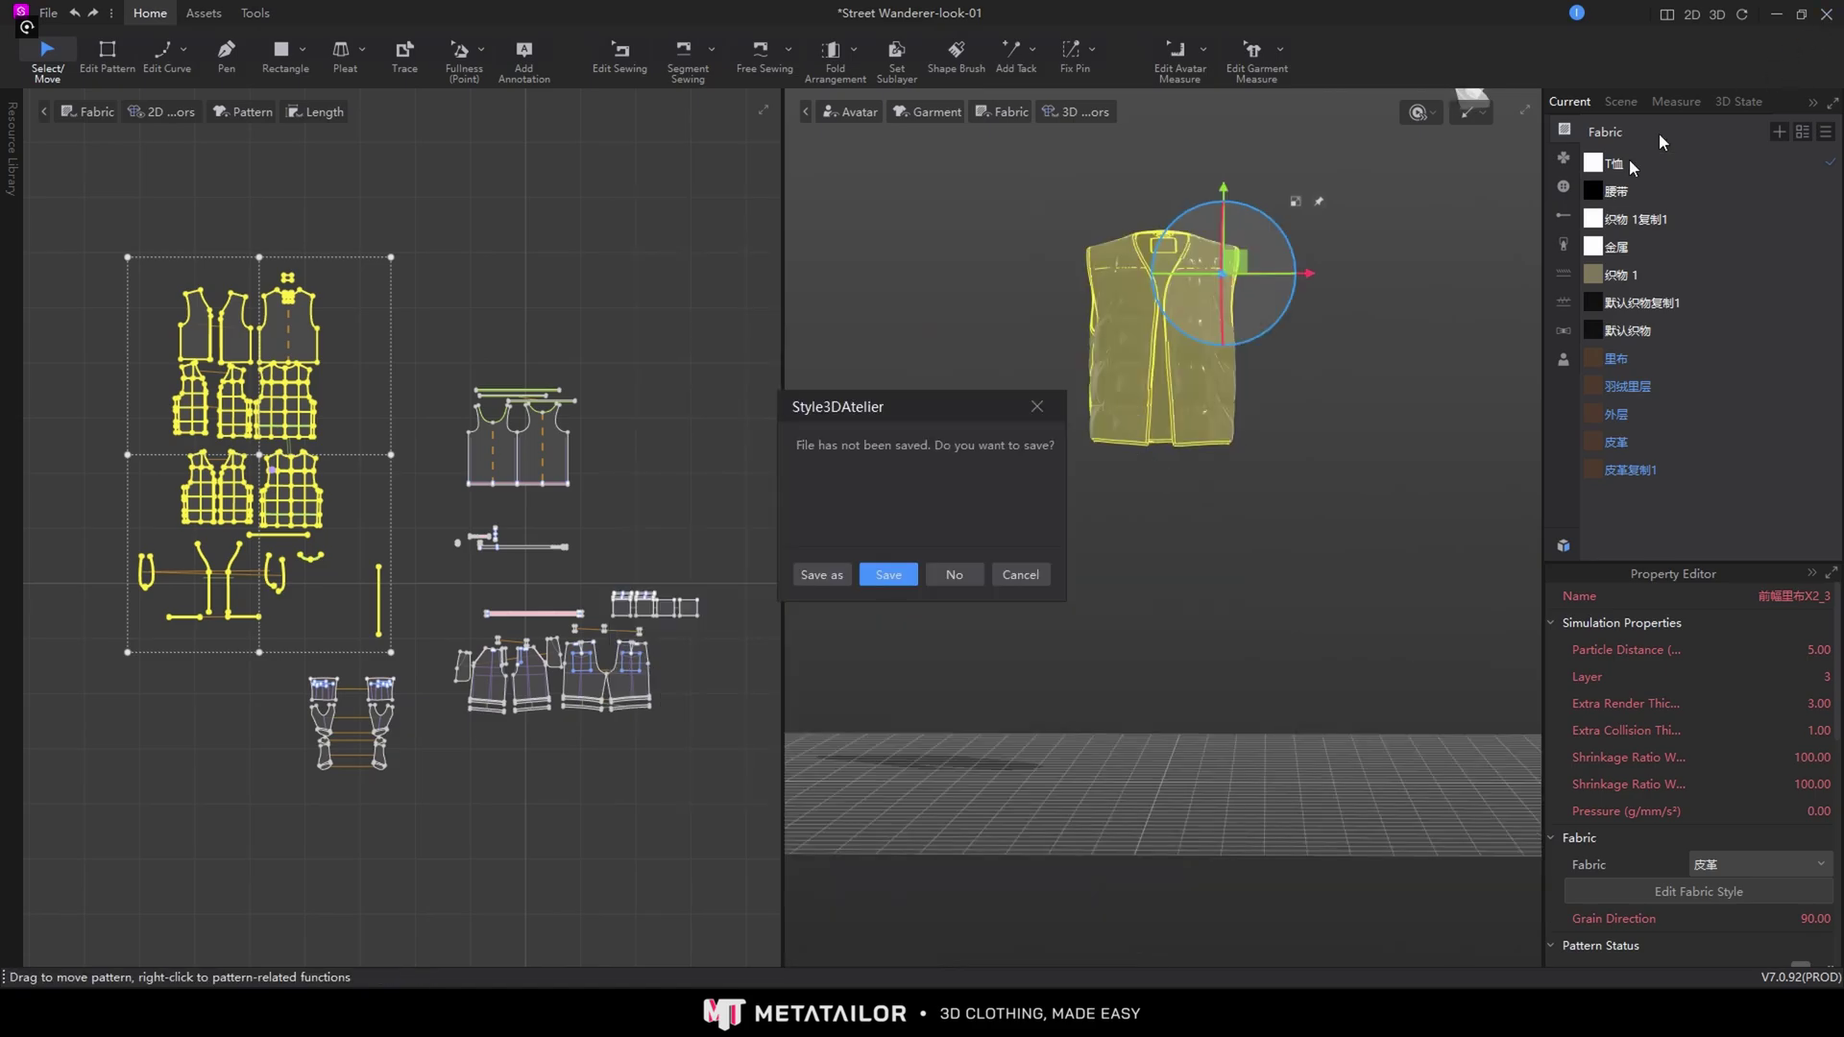
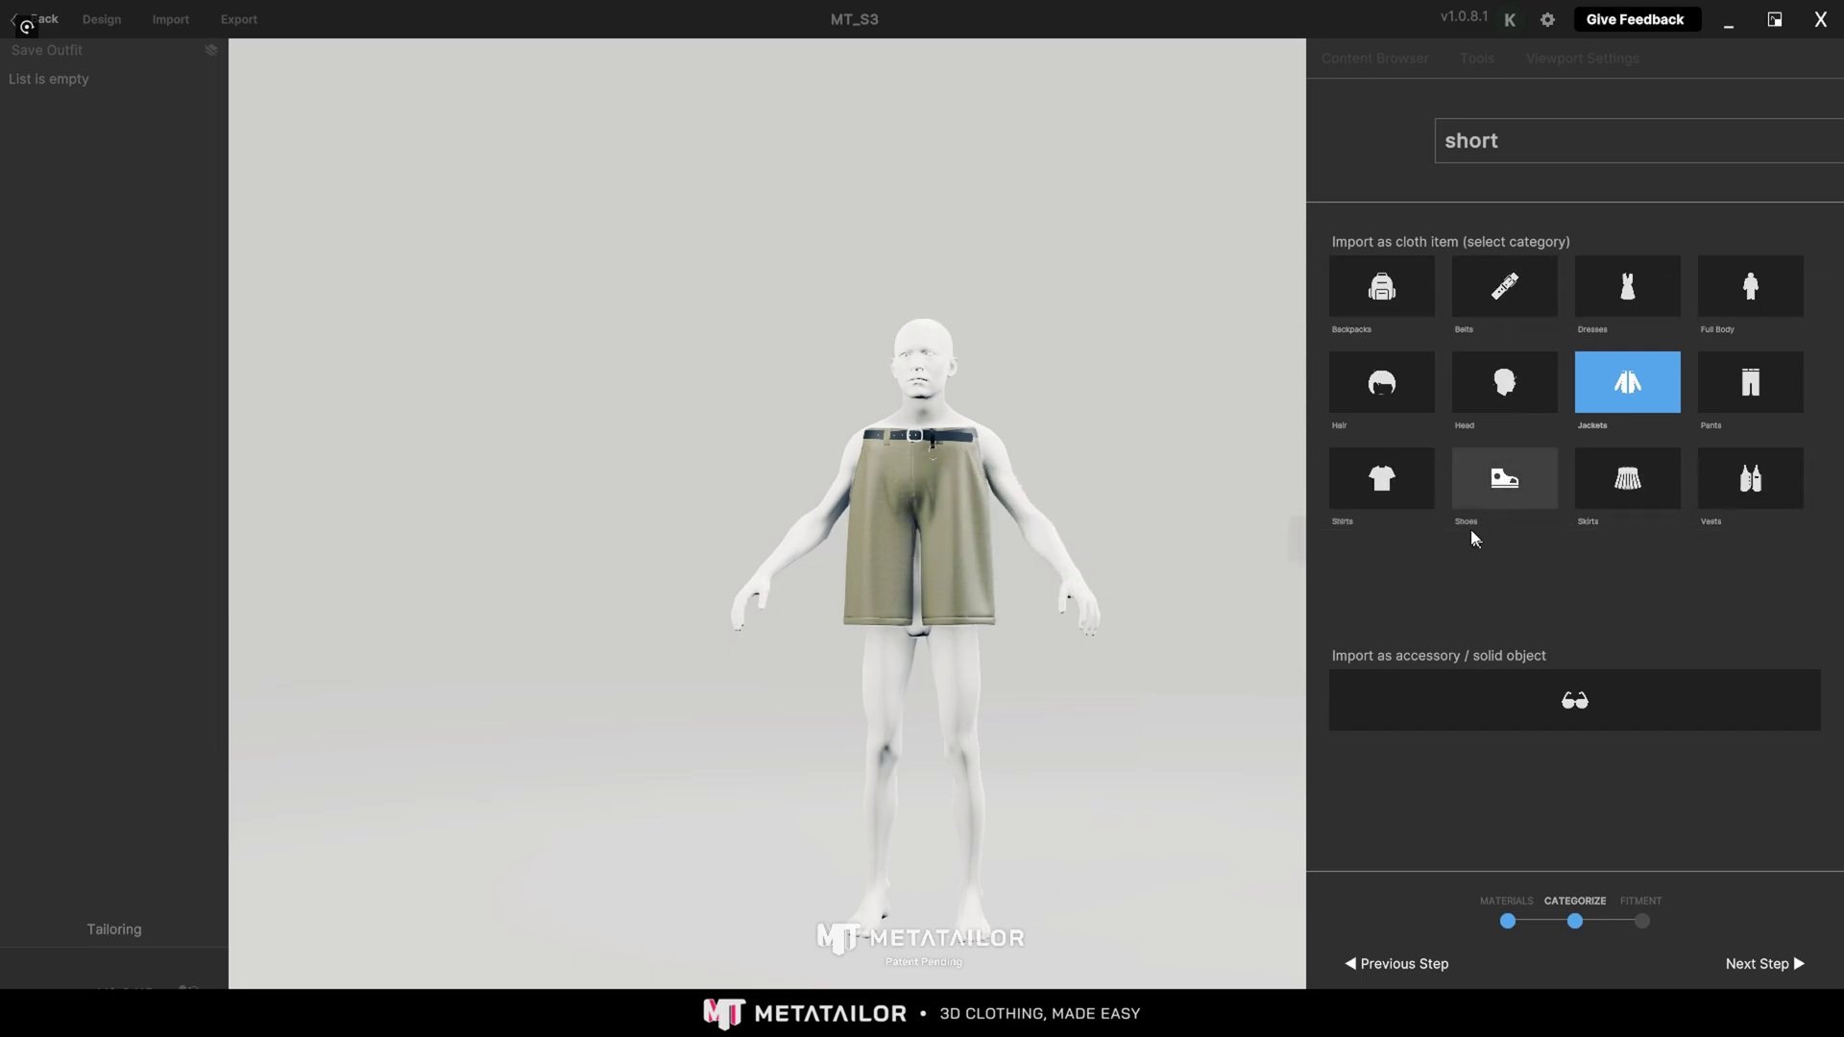
In Metatailor, categorize the imported short as Pants and scale it down uniformly to match the avatar's proportions.
click(1735, 384)
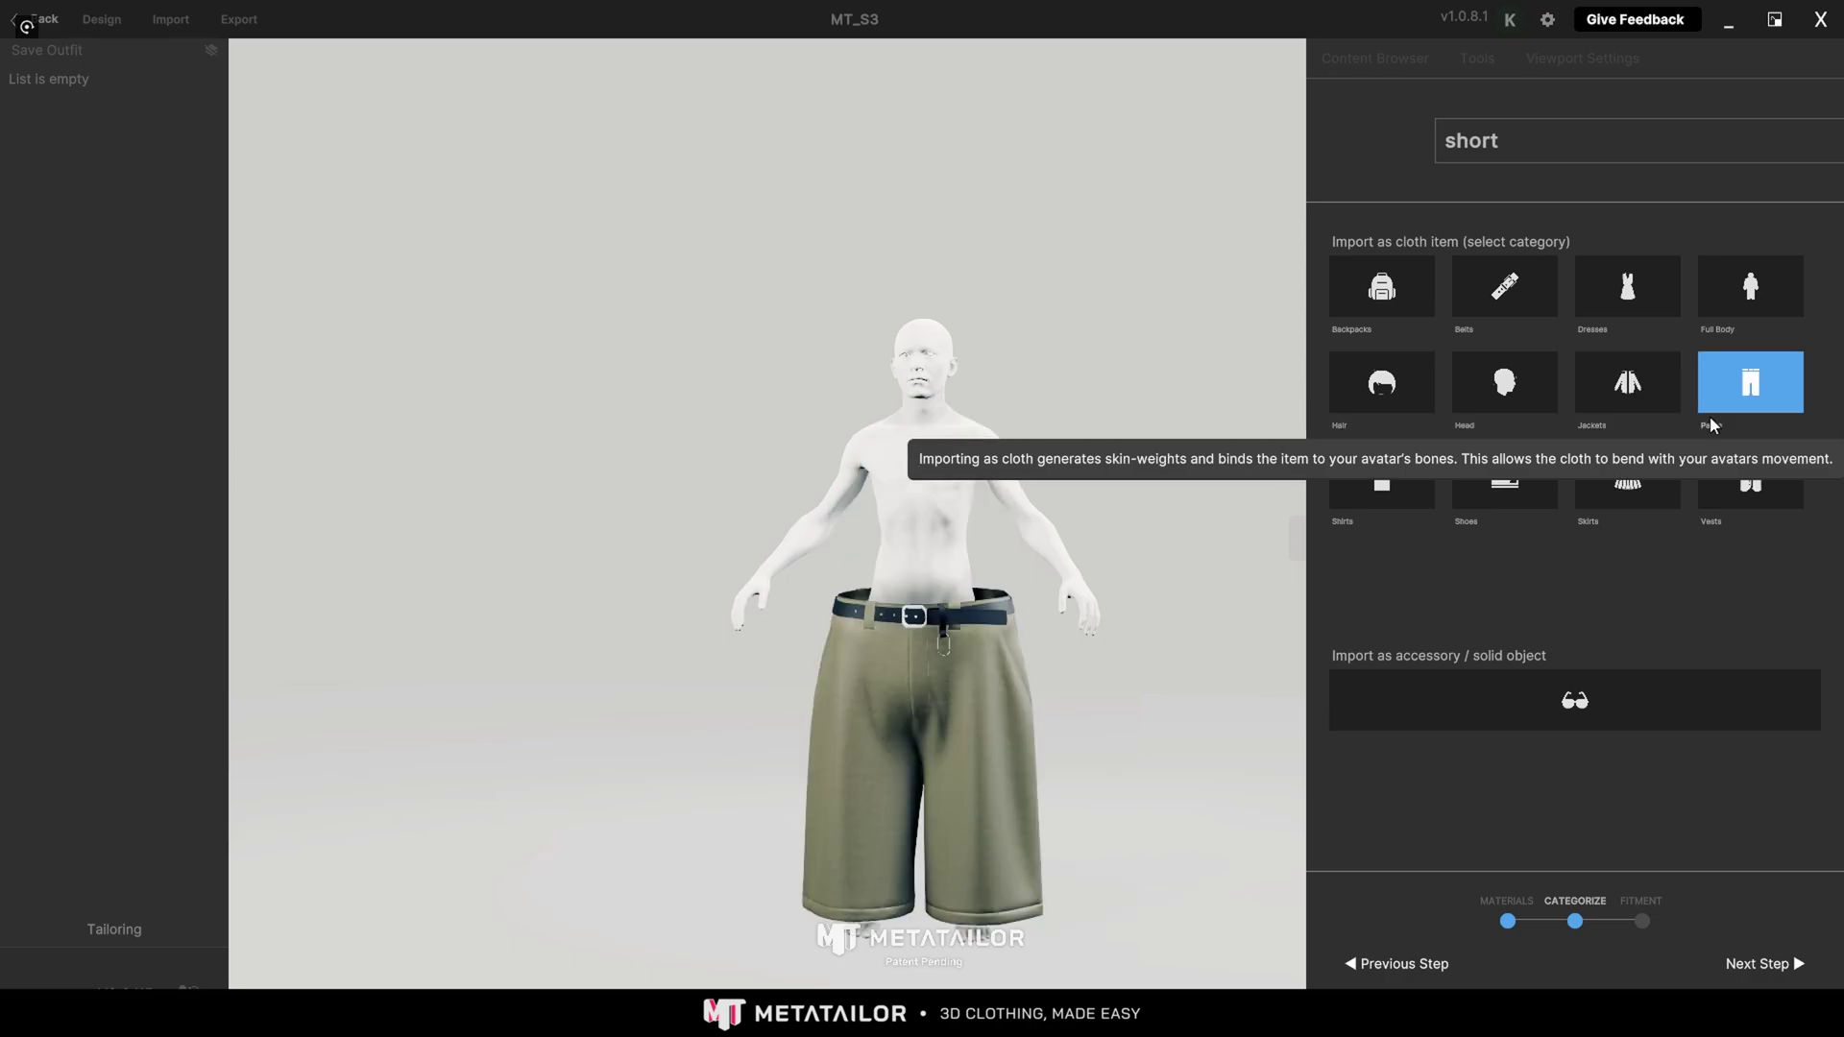
click(1766, 965)
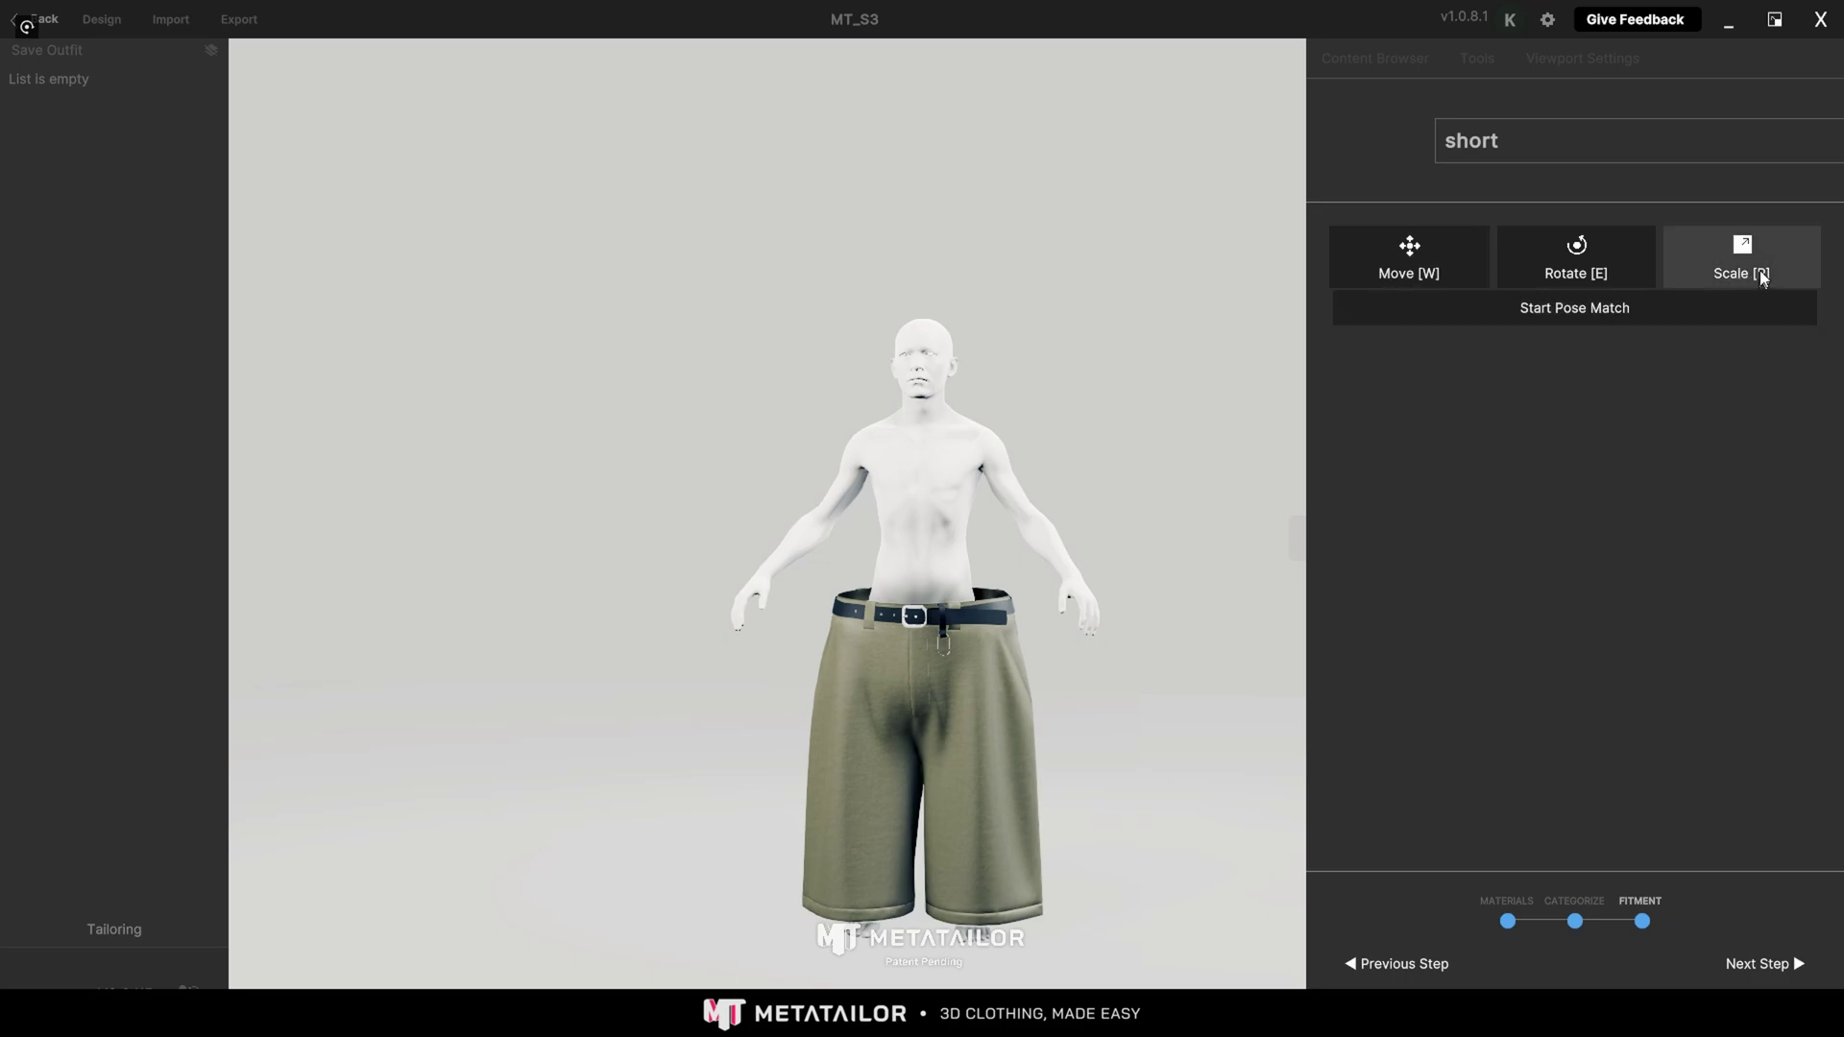
click(1430, 279)
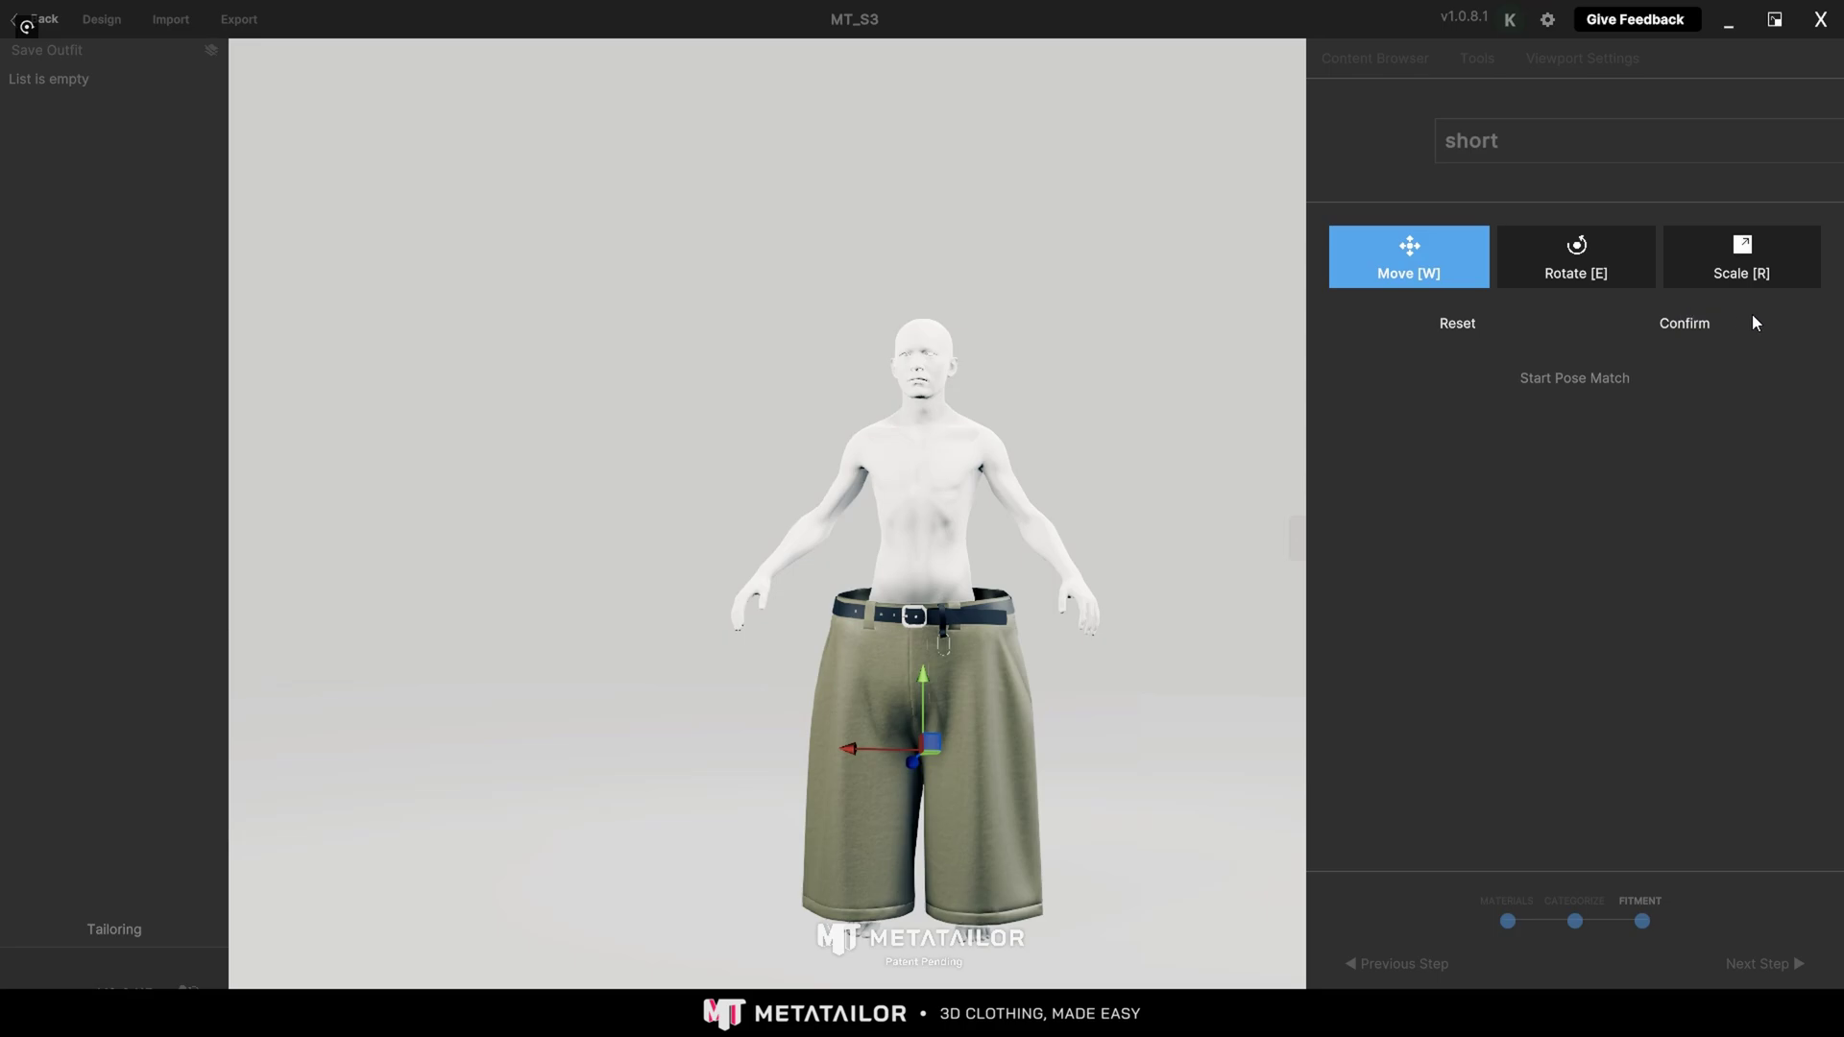
key(r)
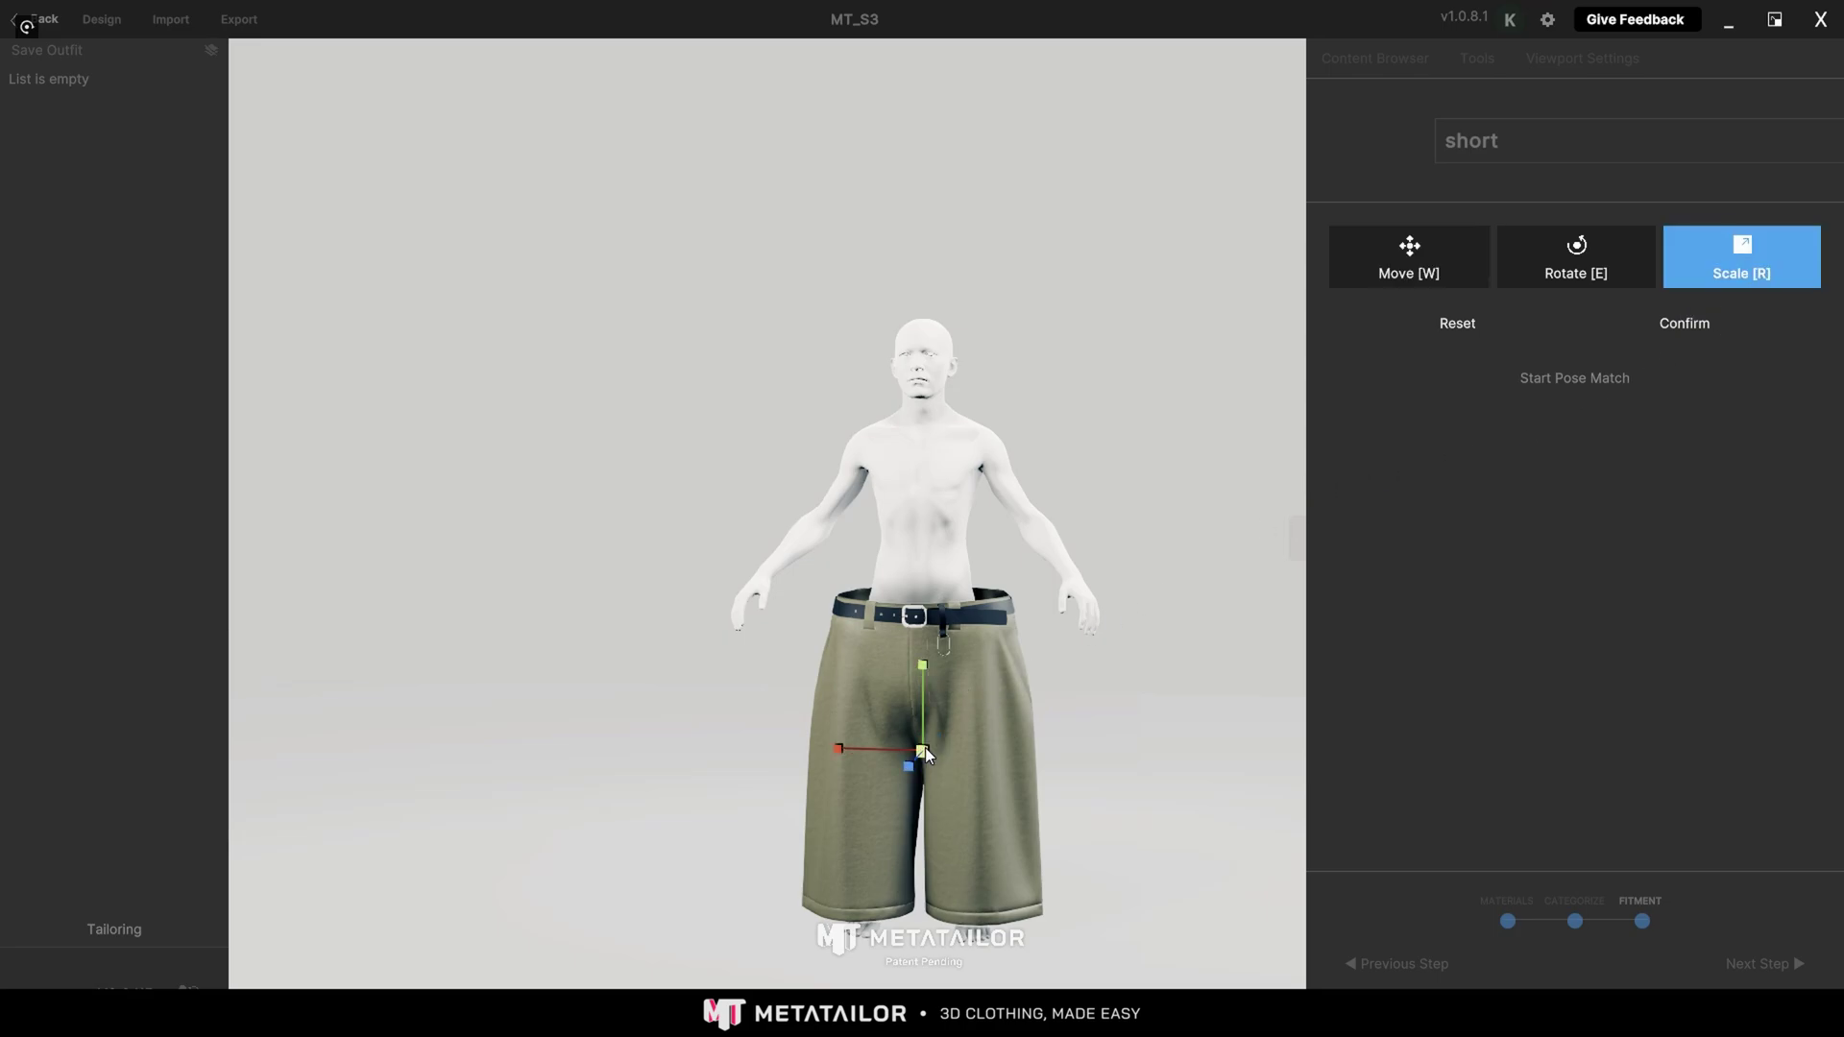
drag(925, 748, 925, 780)
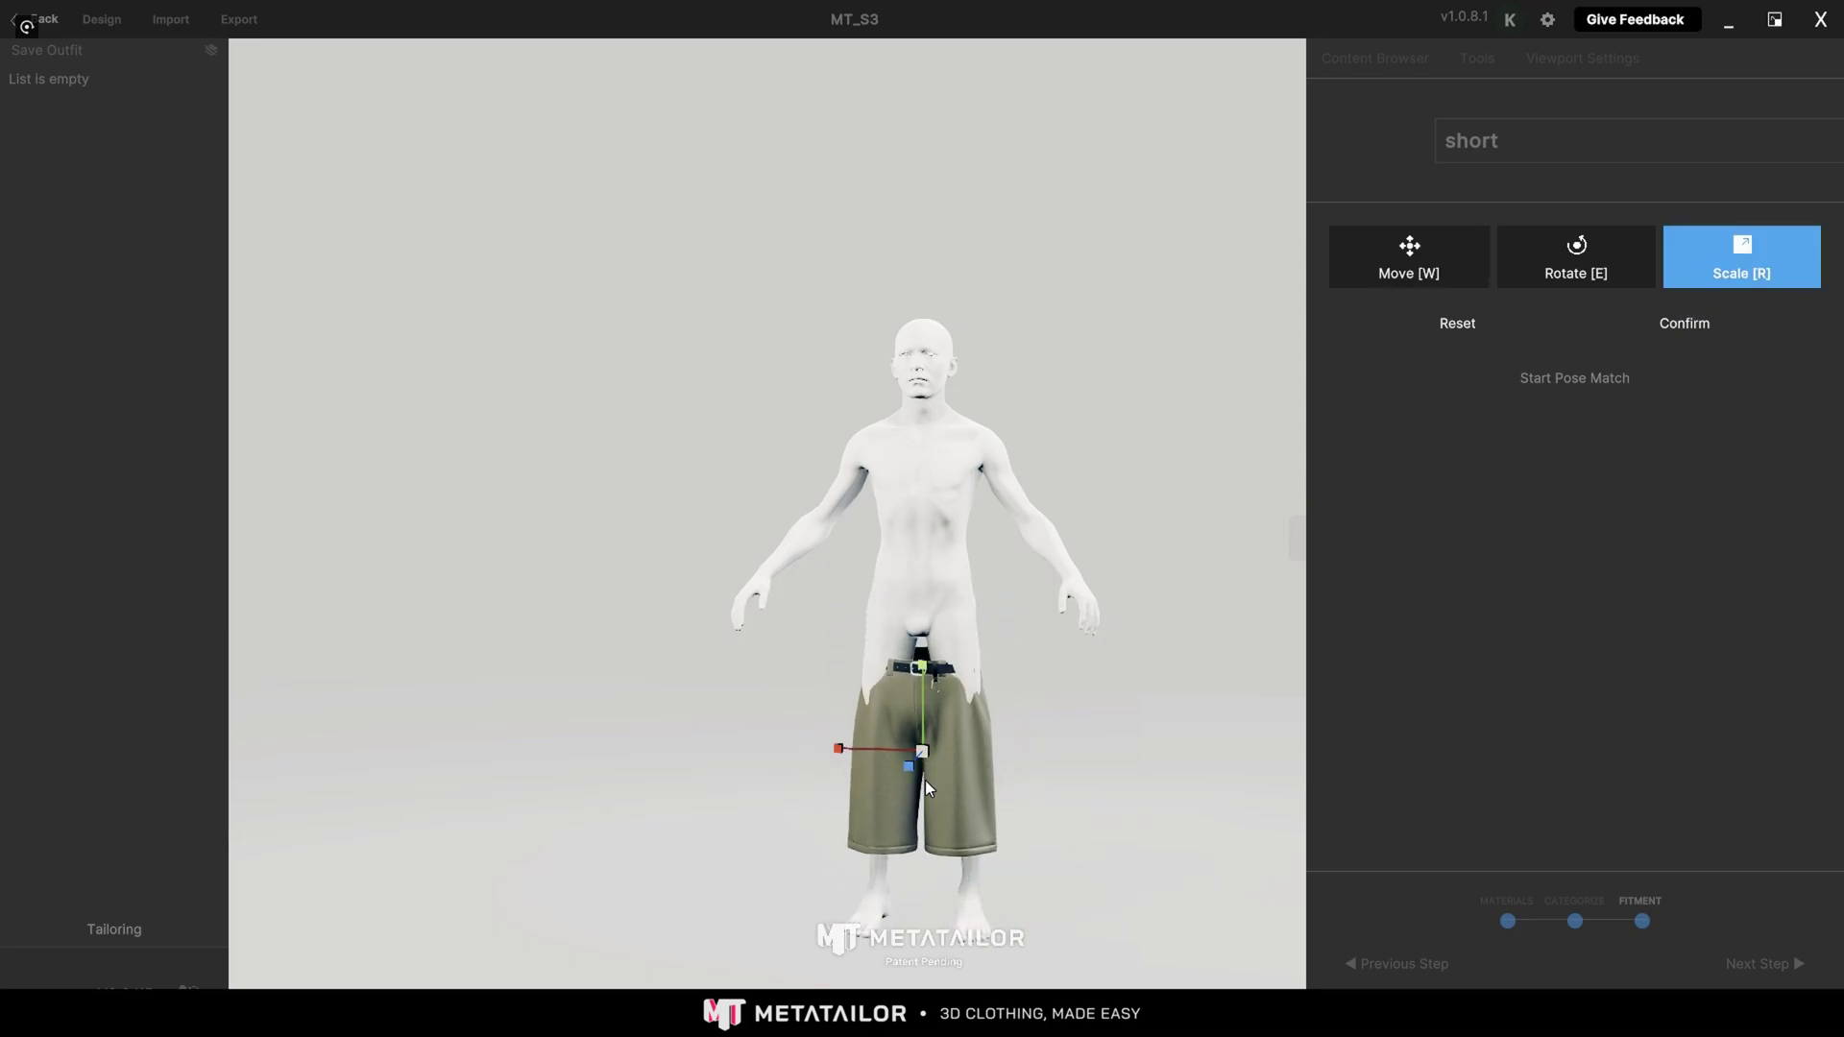
Raise the shorts to the avatar's waist, confirm the placement and finish the import.
key(w)
drag(924, 672, 924, 609)
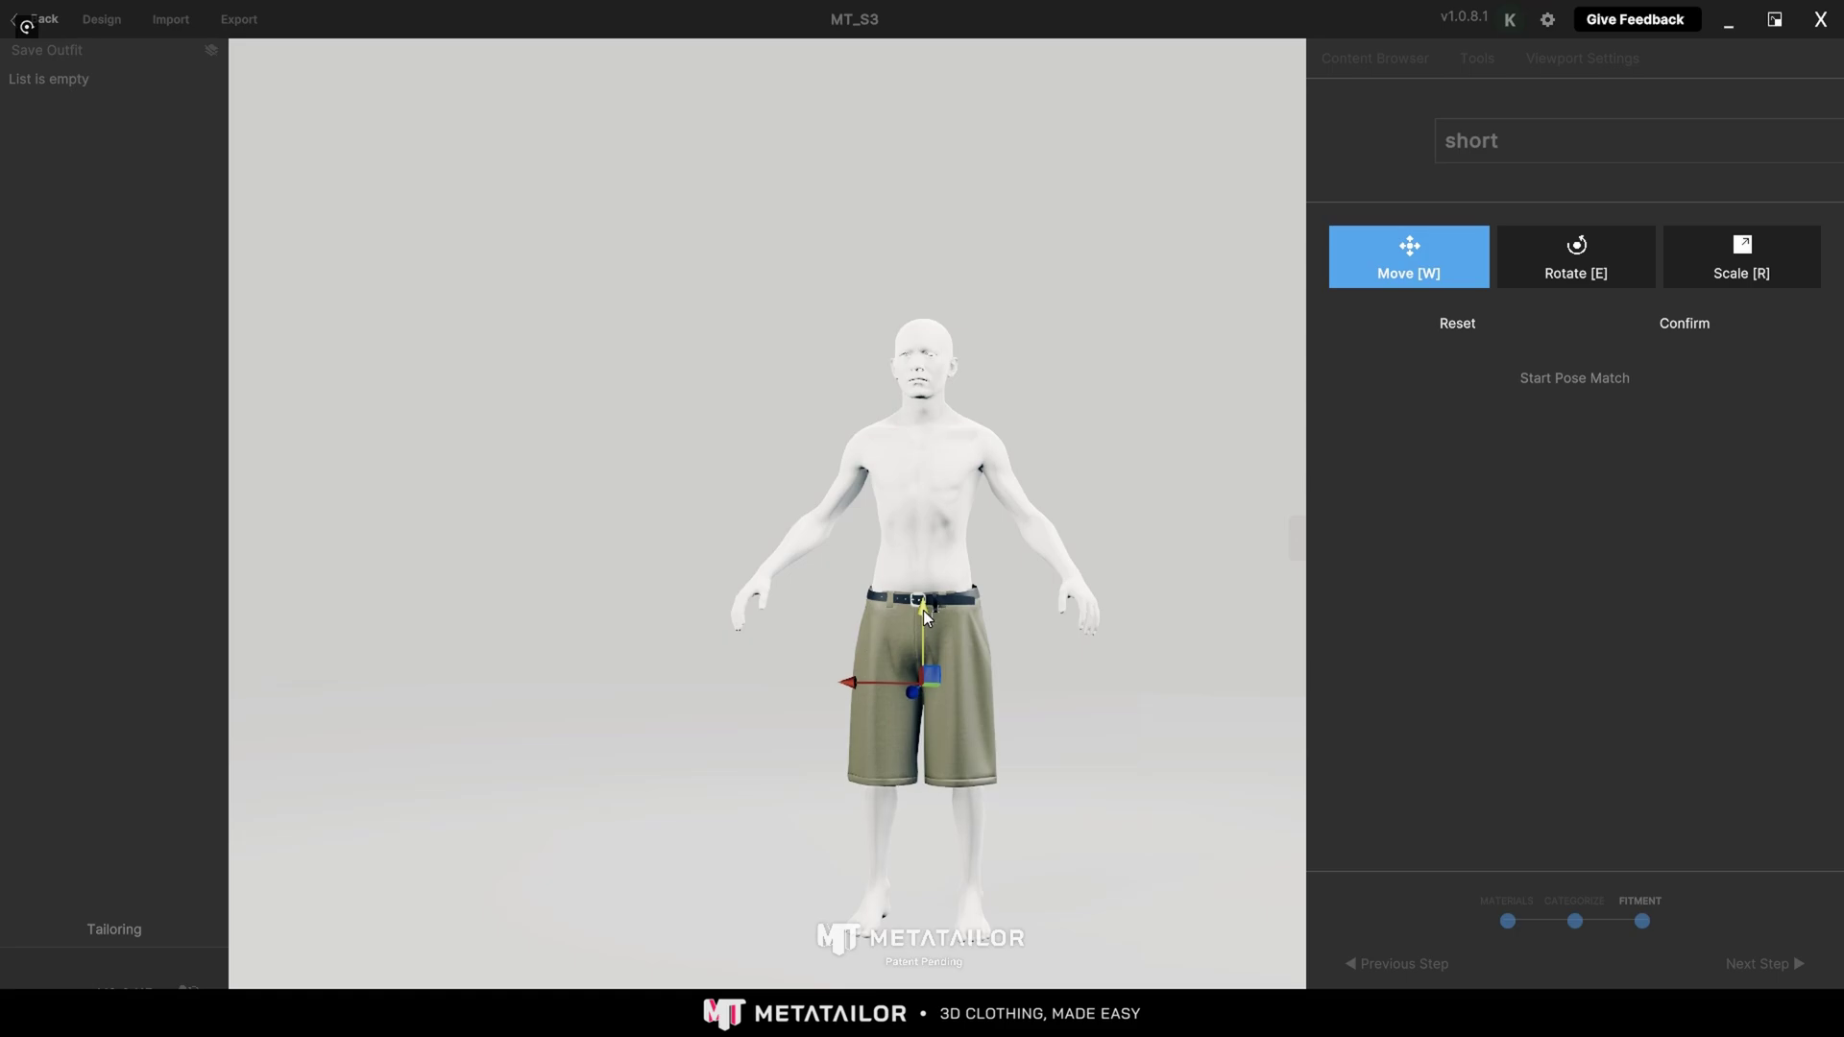
right_drag(924, 609, 921, 526)
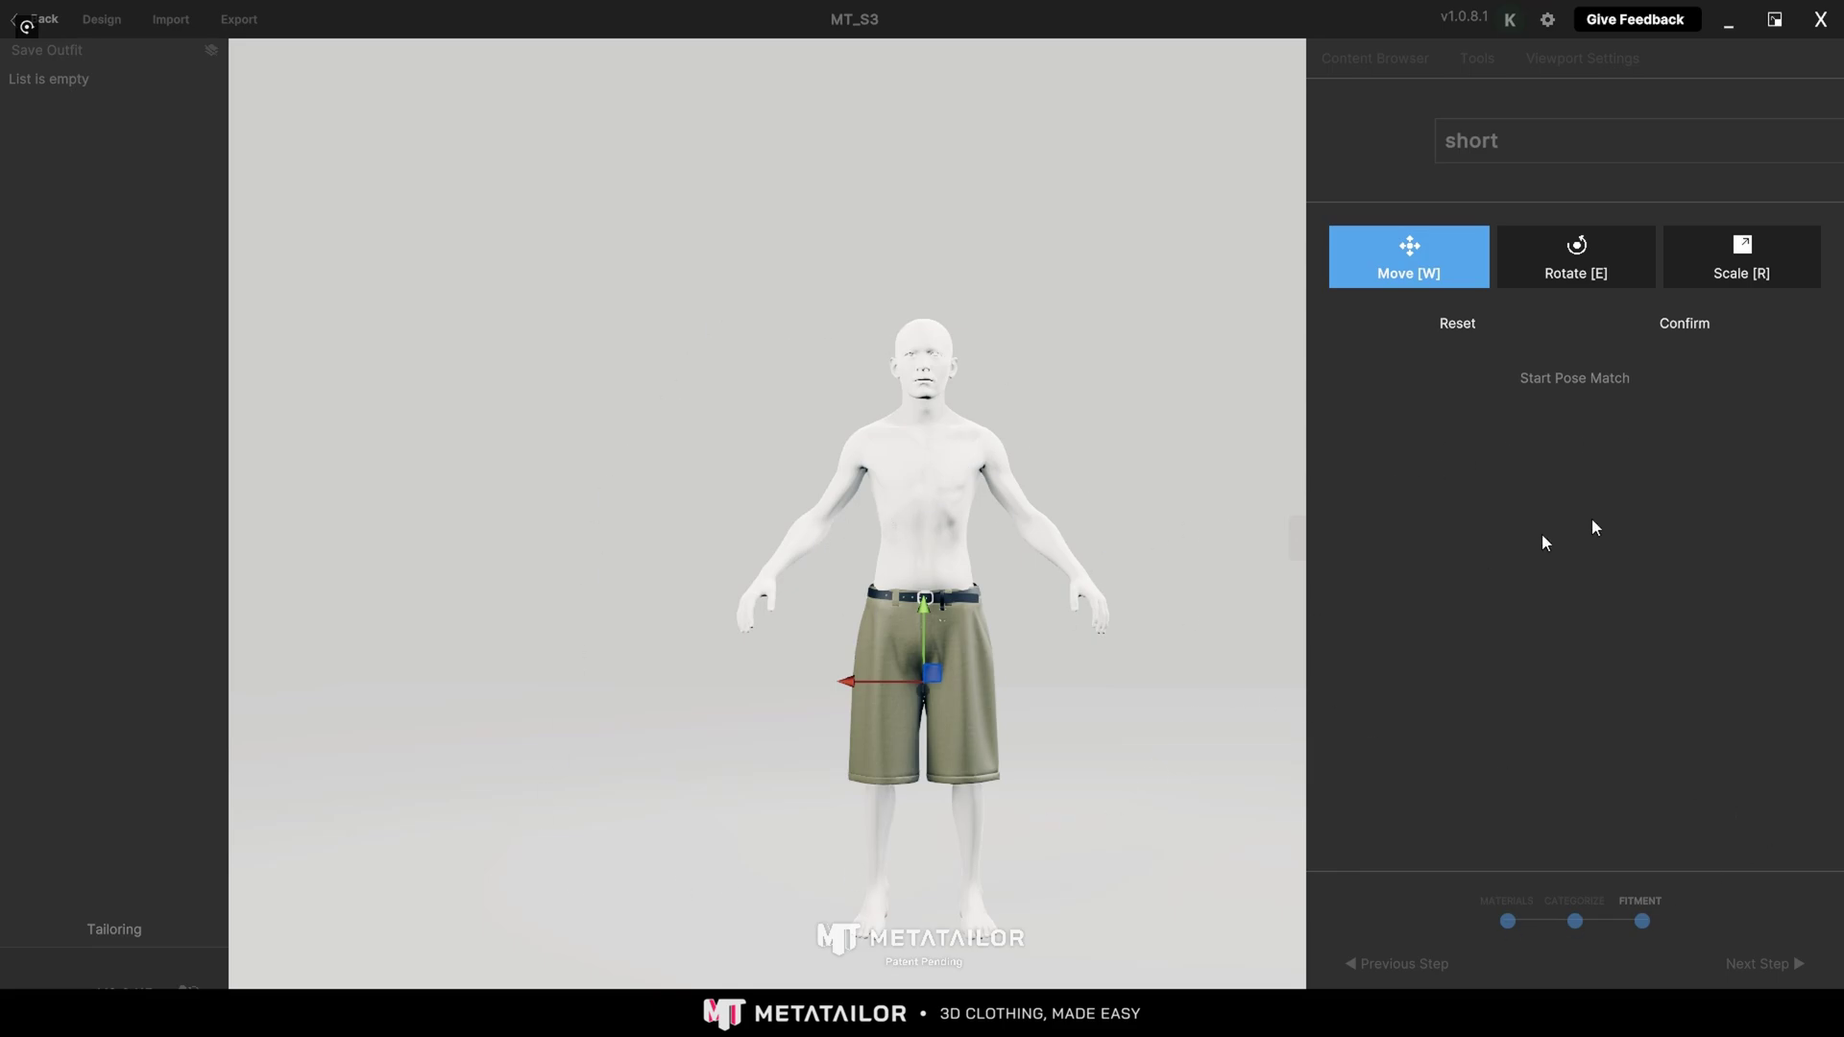
click(1685, 323)
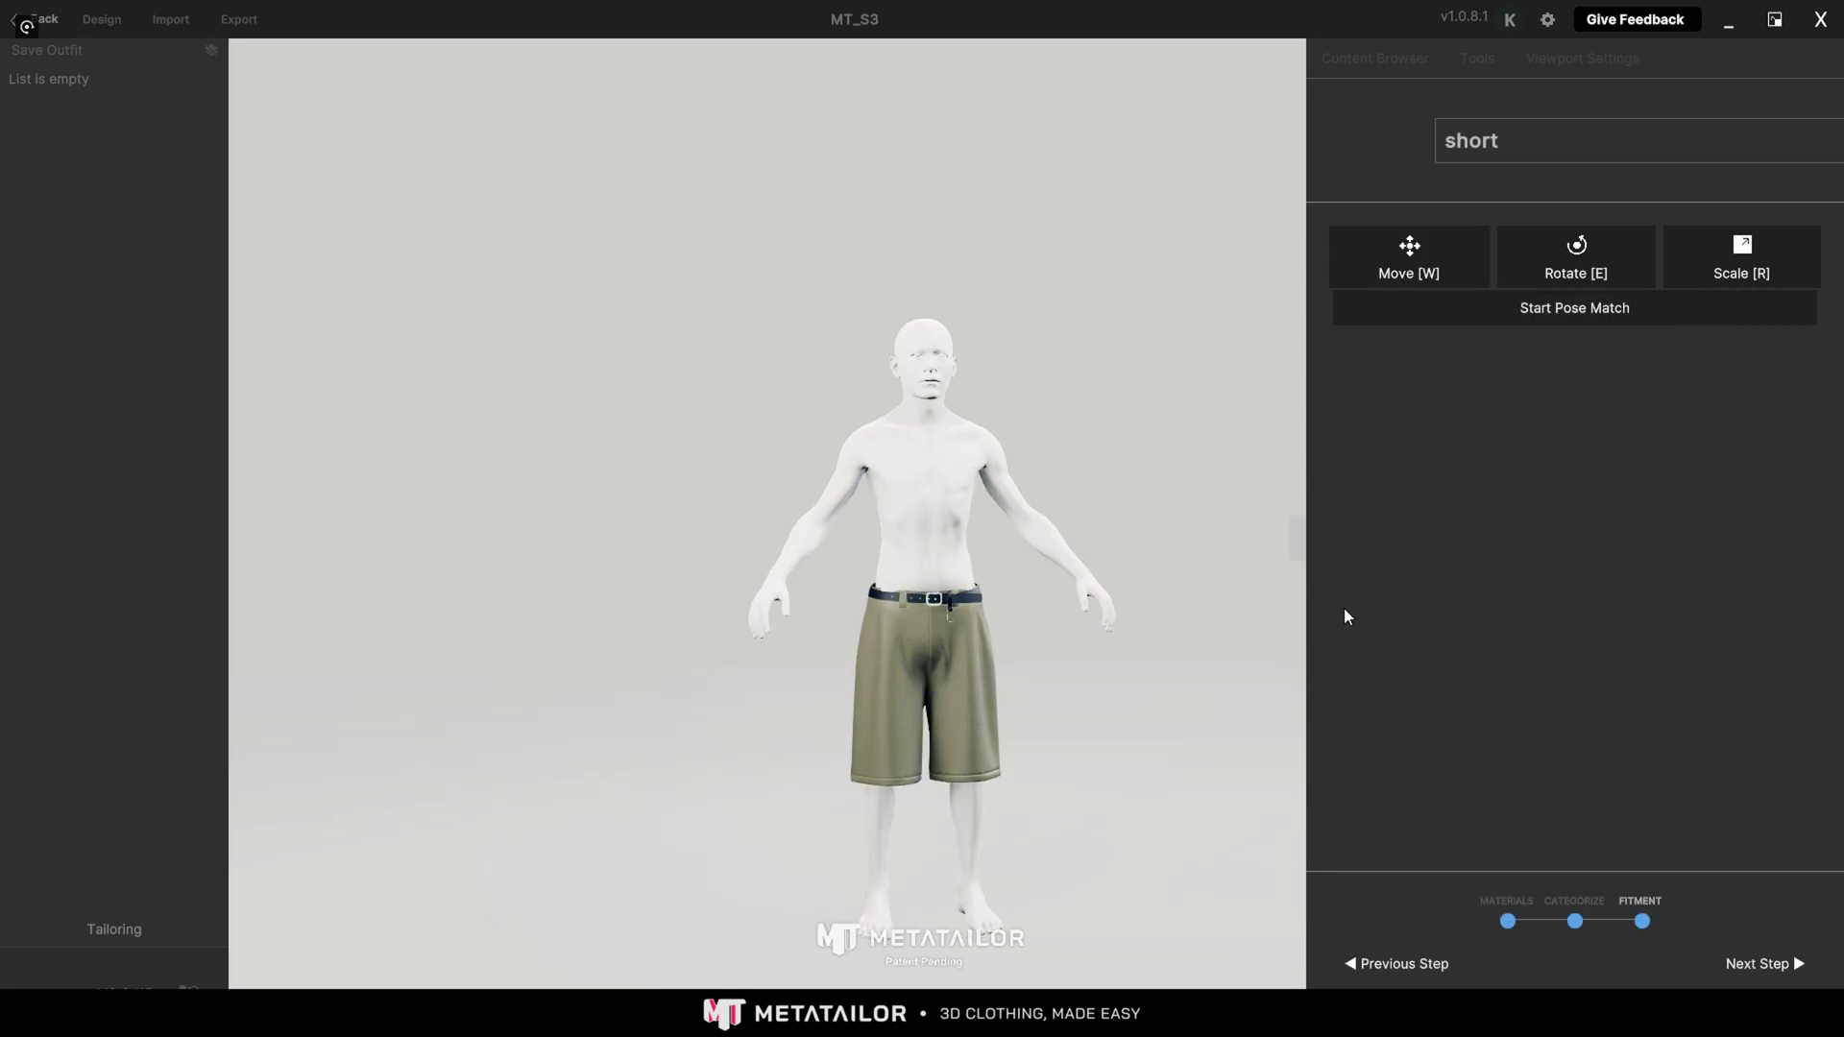
click(1788, 964)
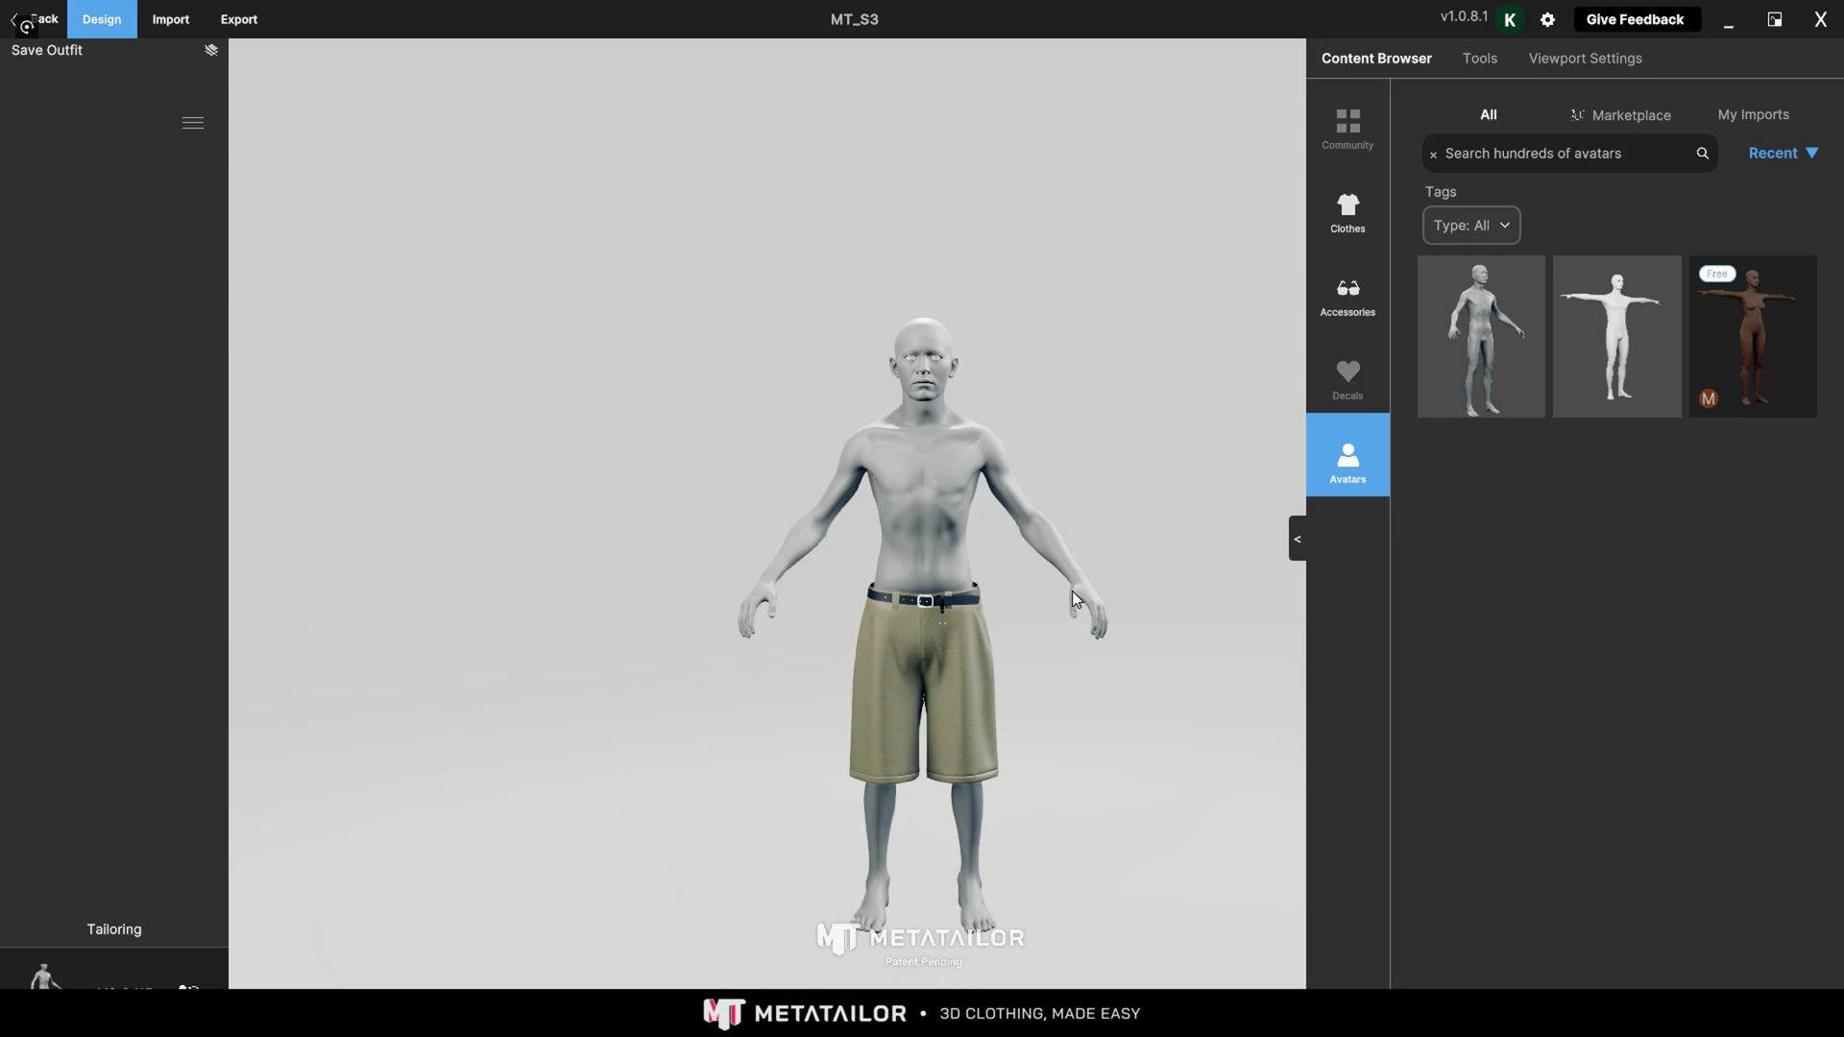
Import shirt.fbx from the Clothes folder as a cloth item and categorize it as Shirts.
click(171, 19)
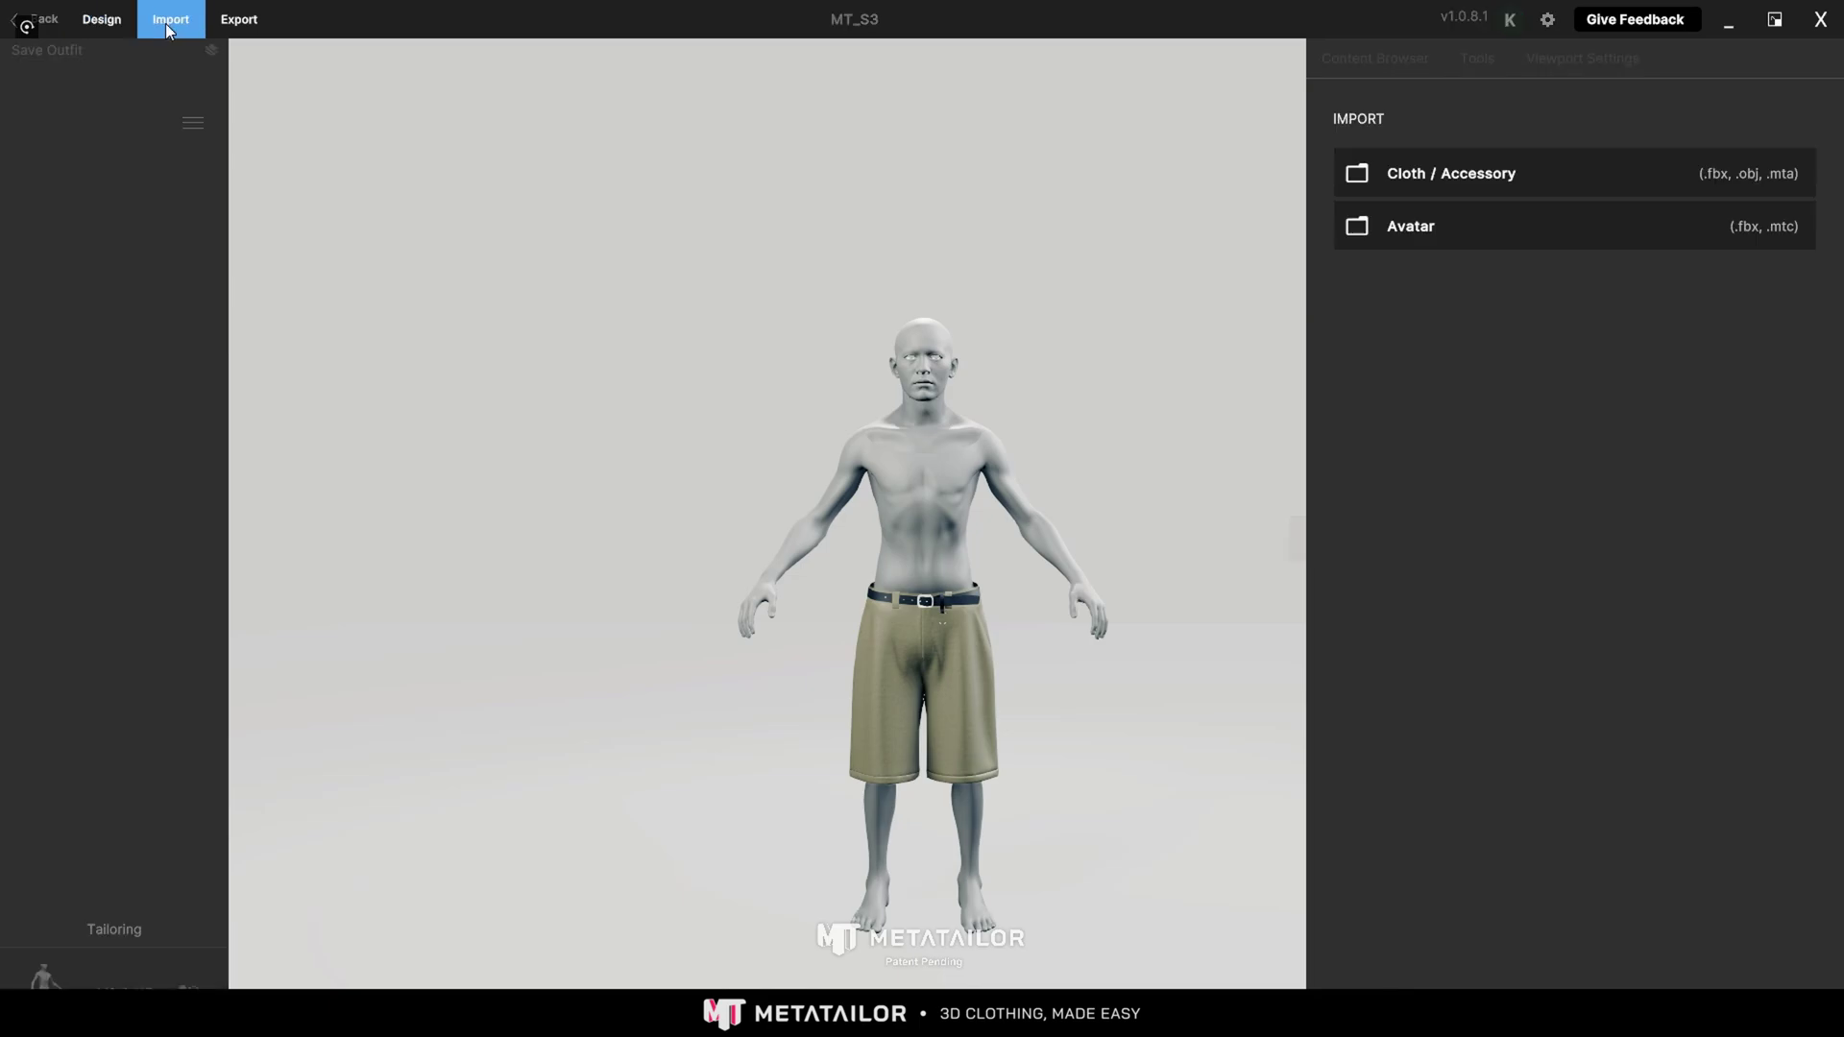
click(1385, 179)
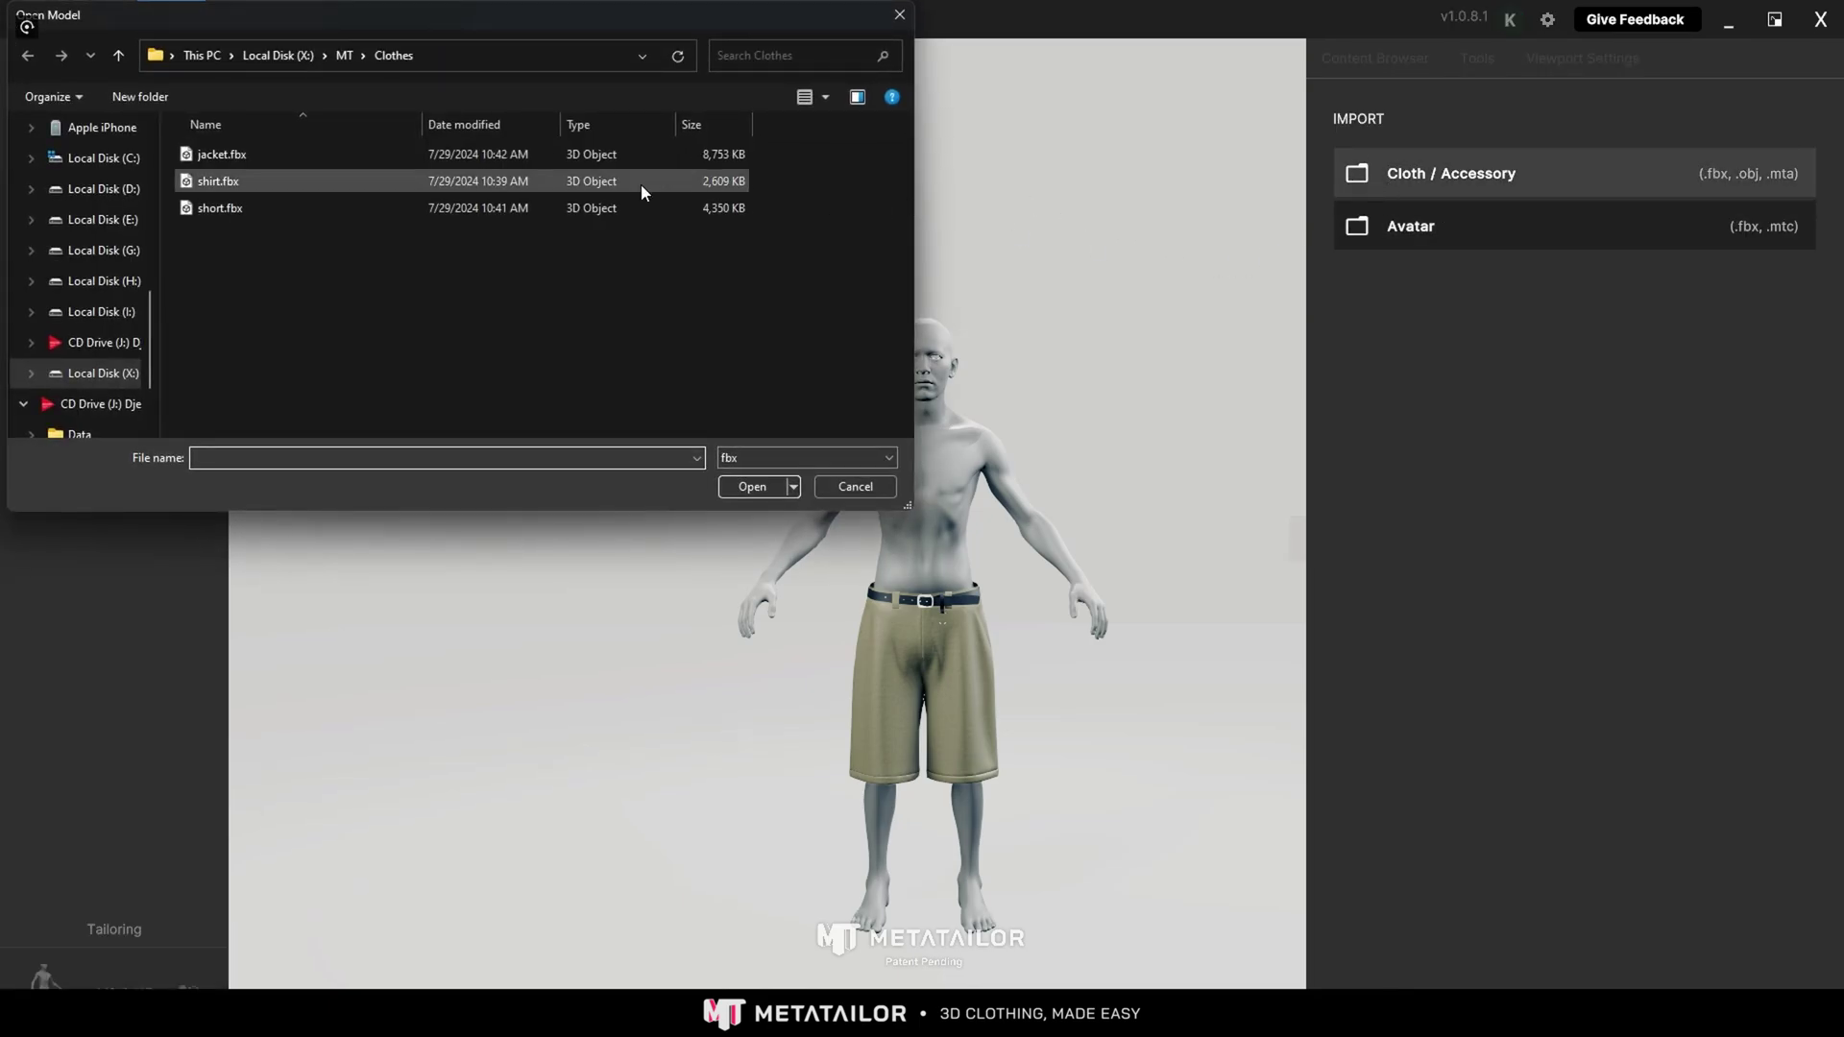
double_click(229, 209)
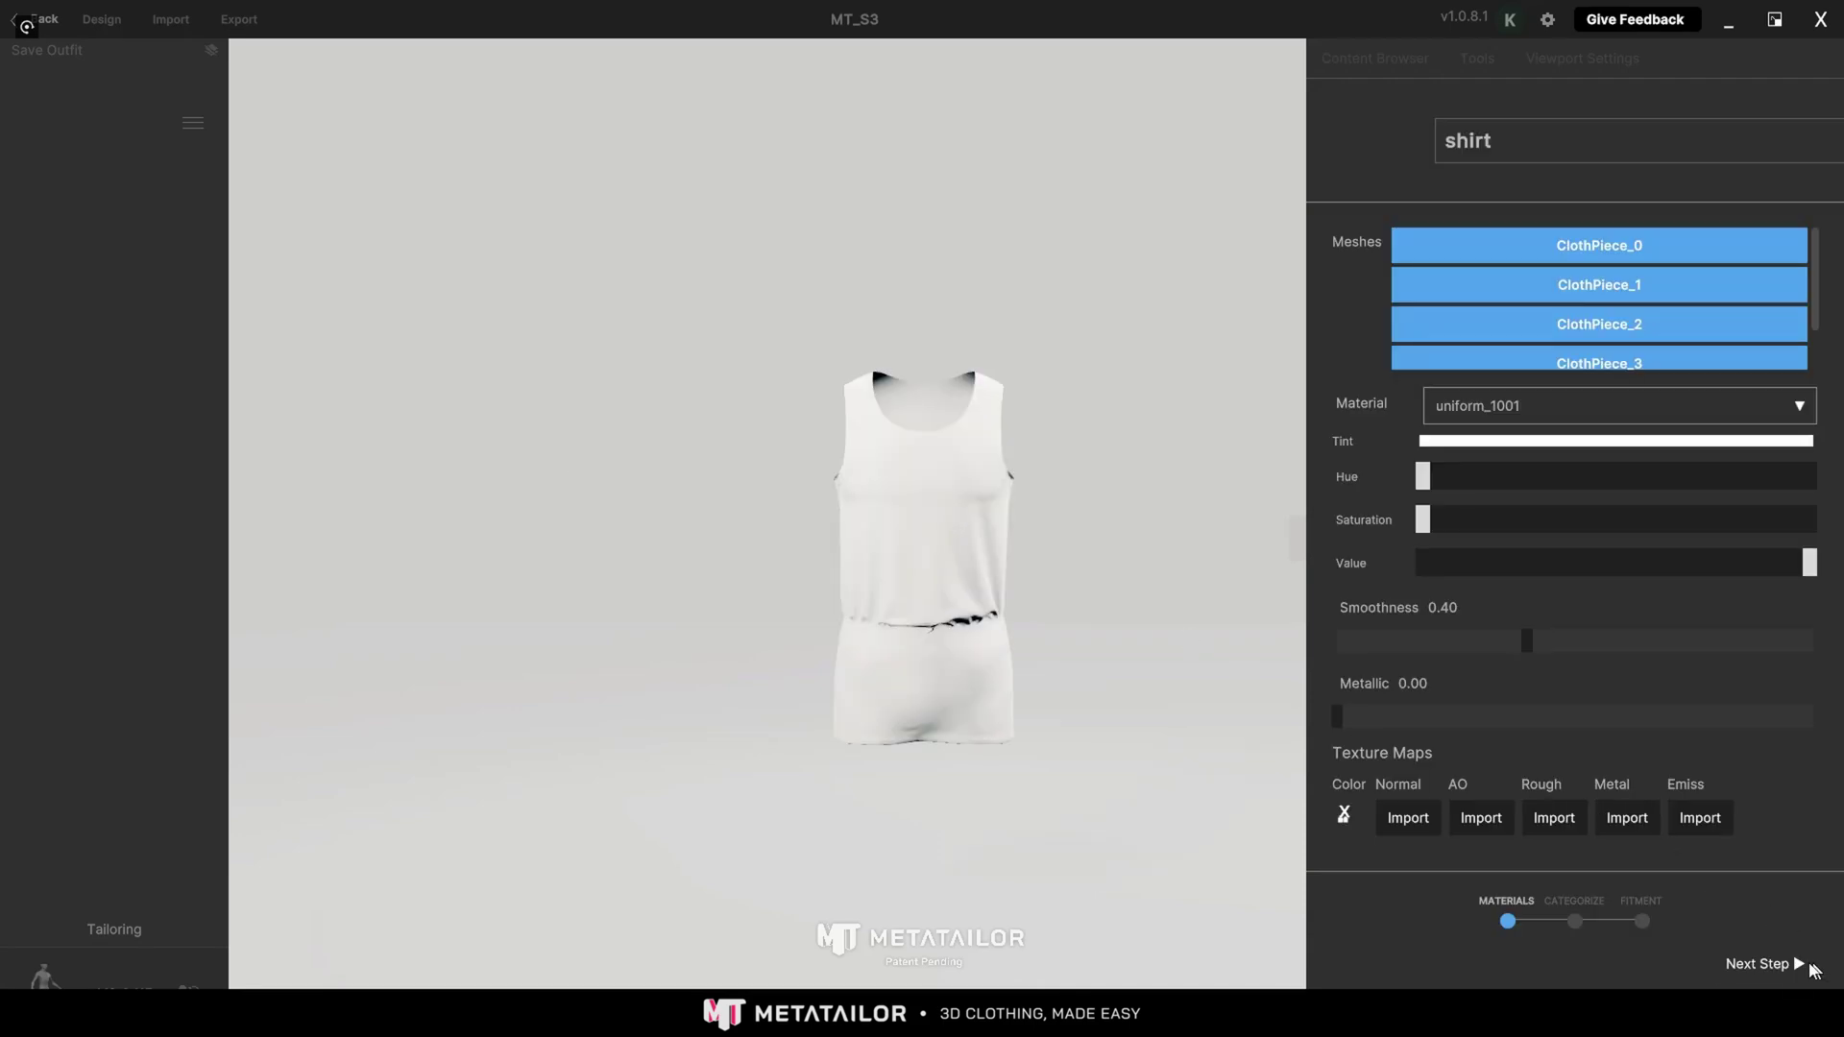
click(1789, 964)
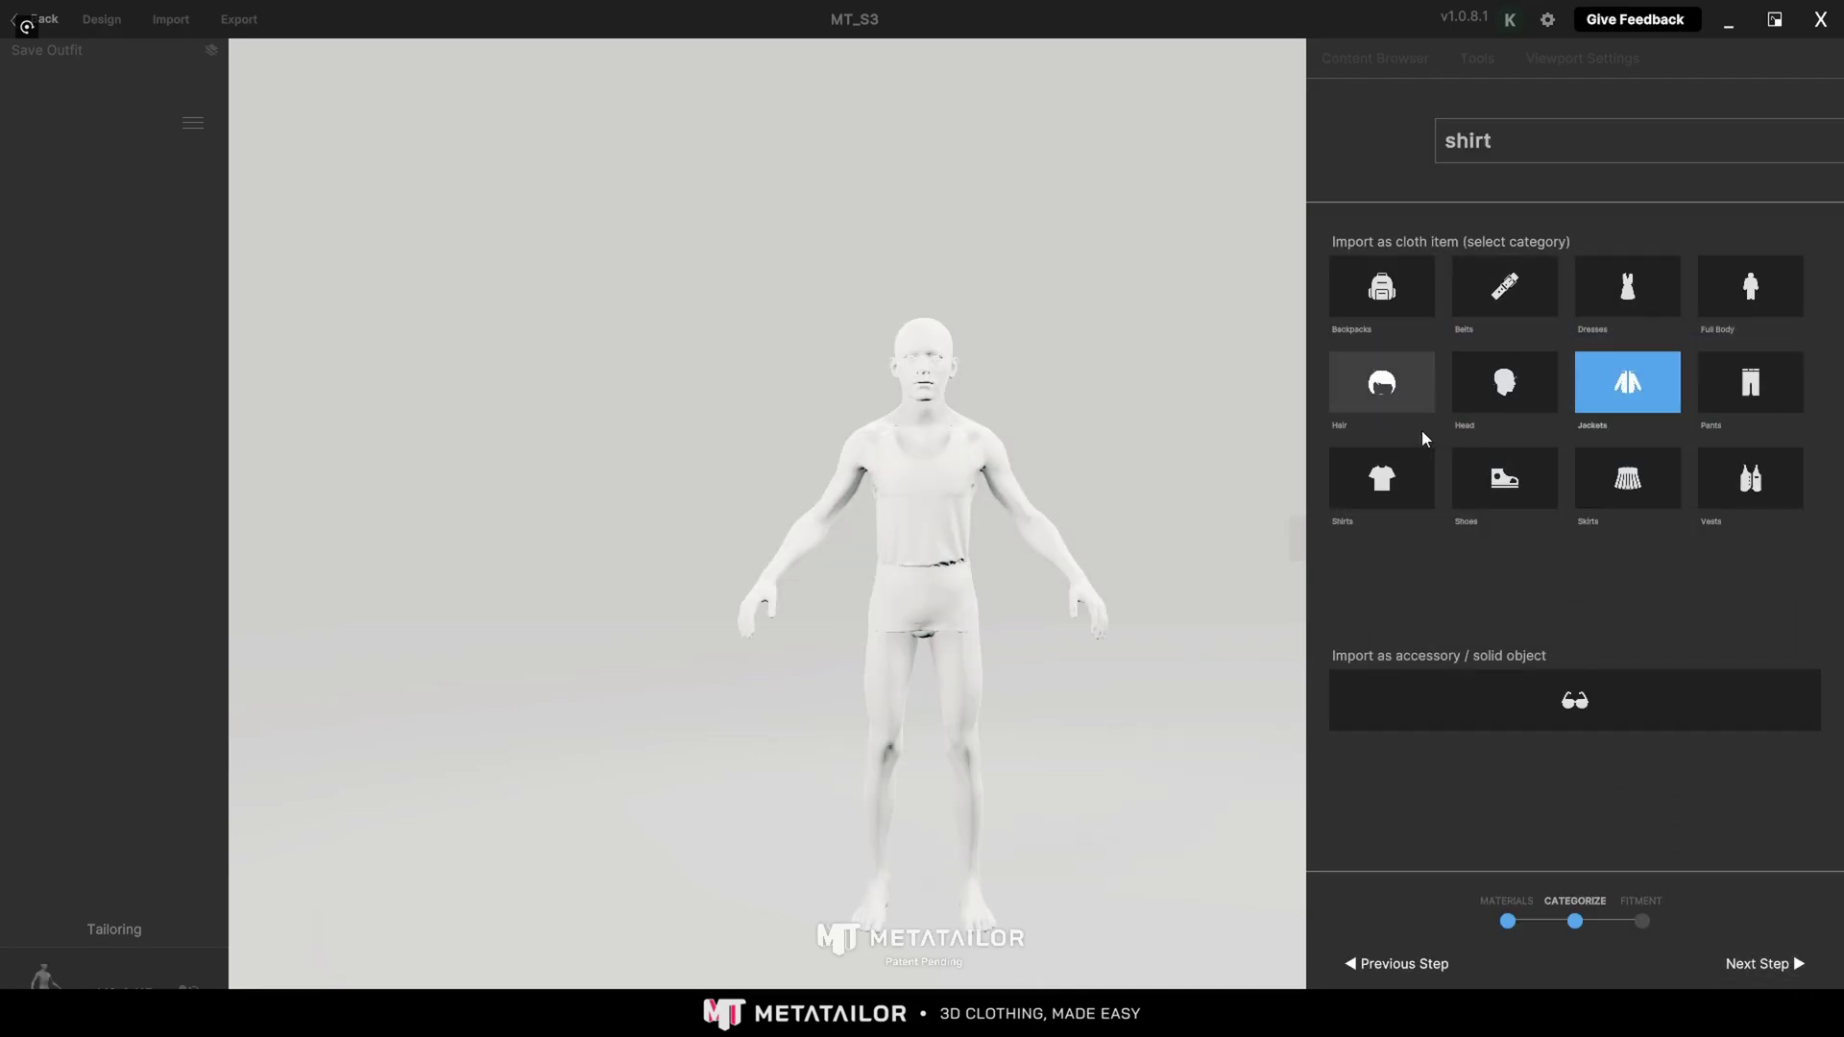
click(1375, 494)
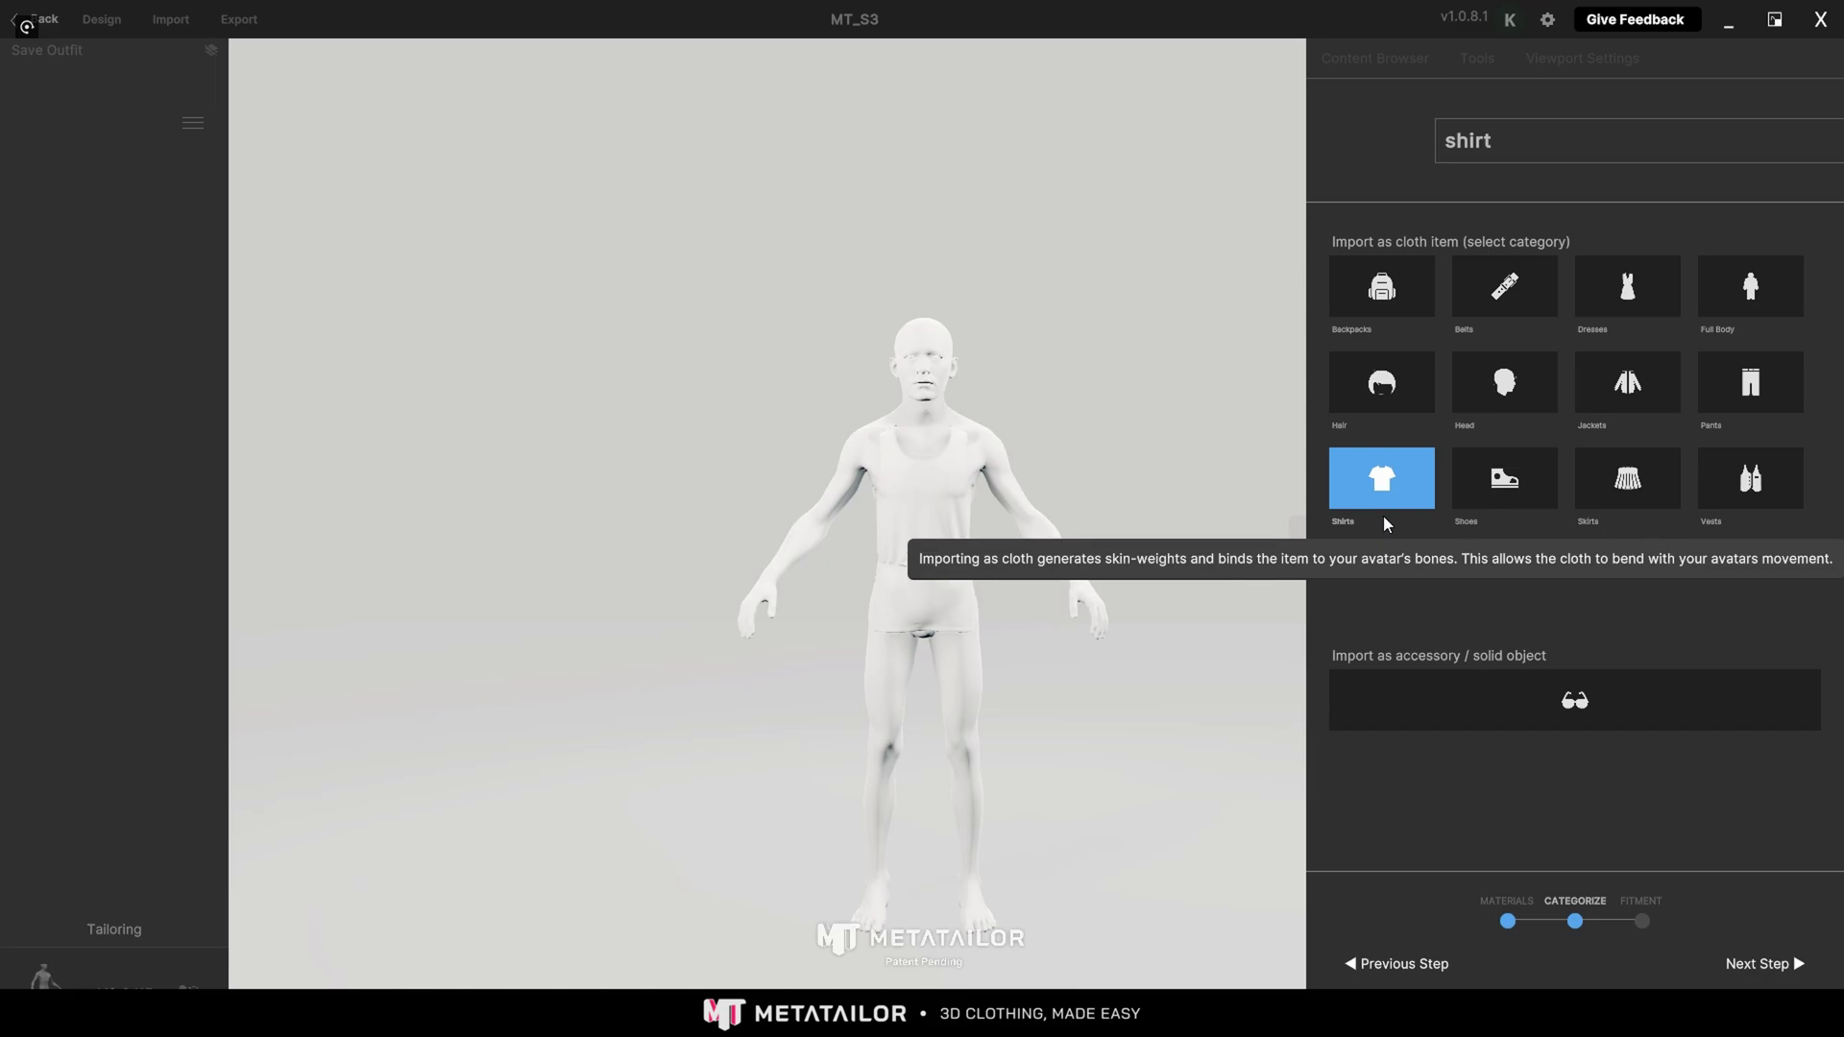
click(1790, 964)
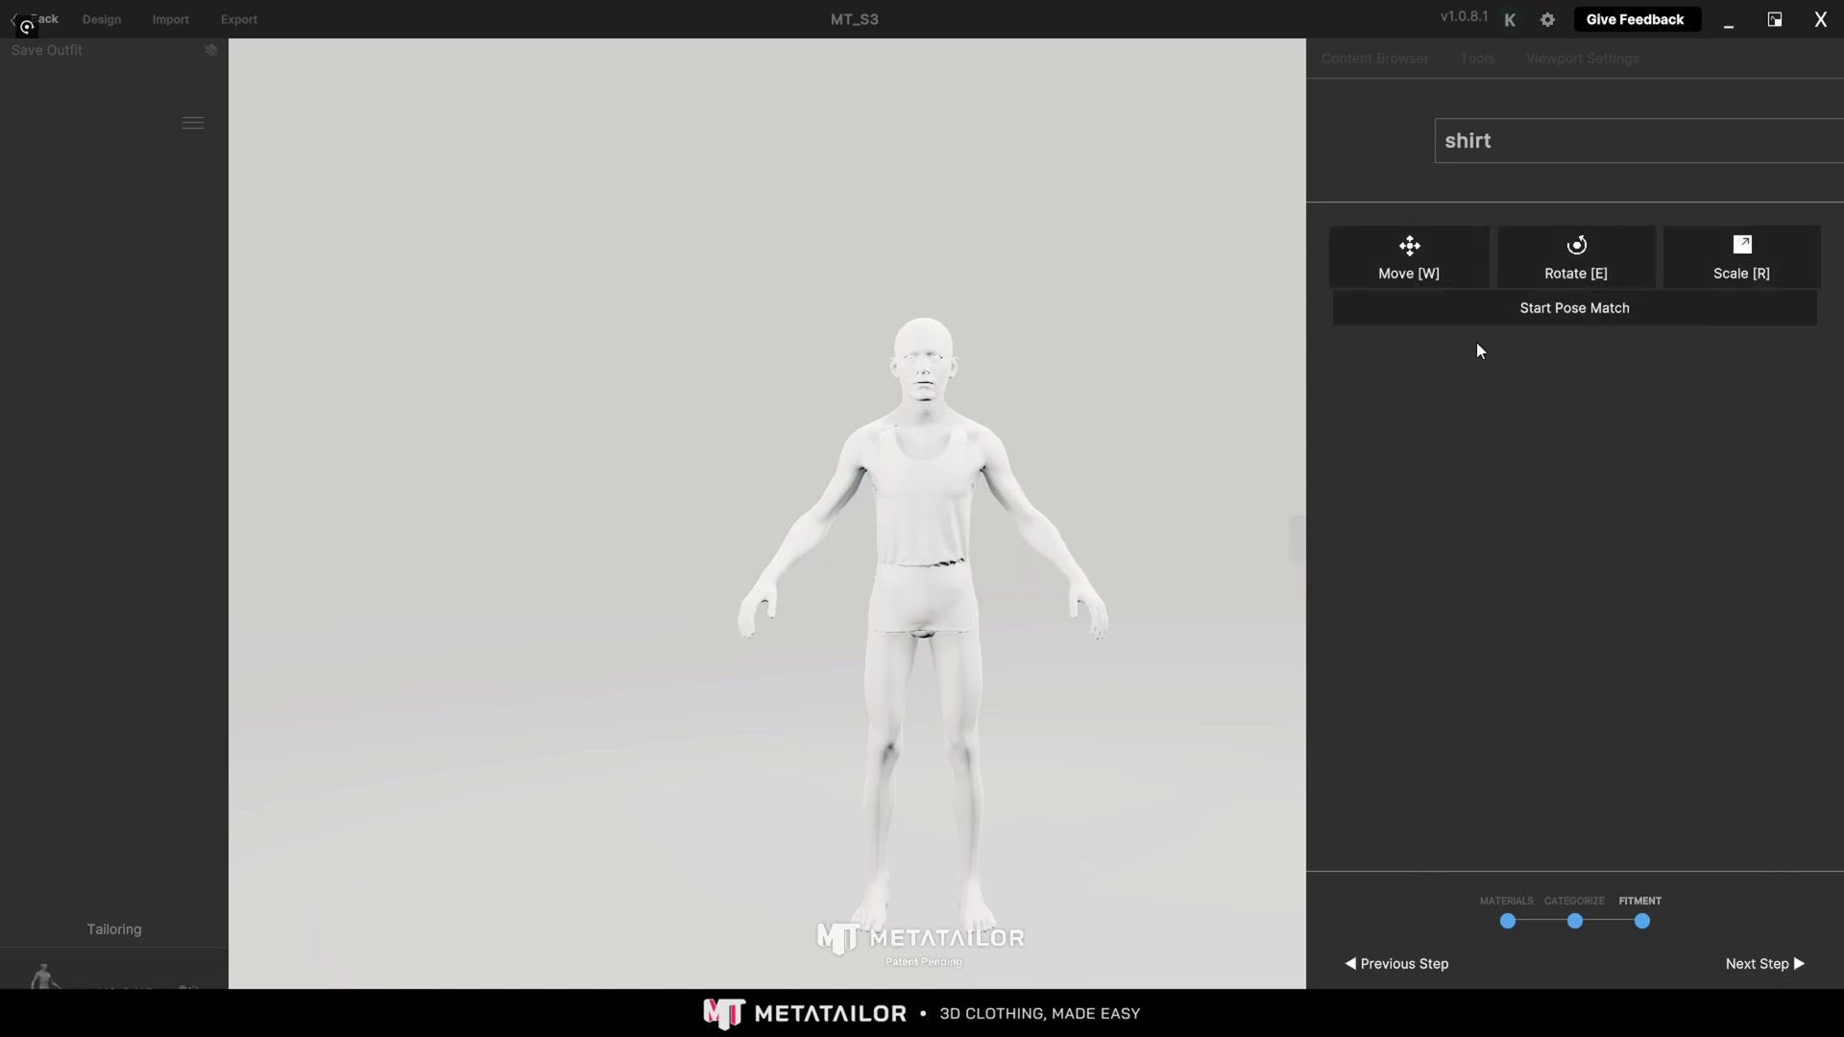
Raise the shirt onto the avatar's shoulders, confirm the placement and finish the import.
click(1410, 256)
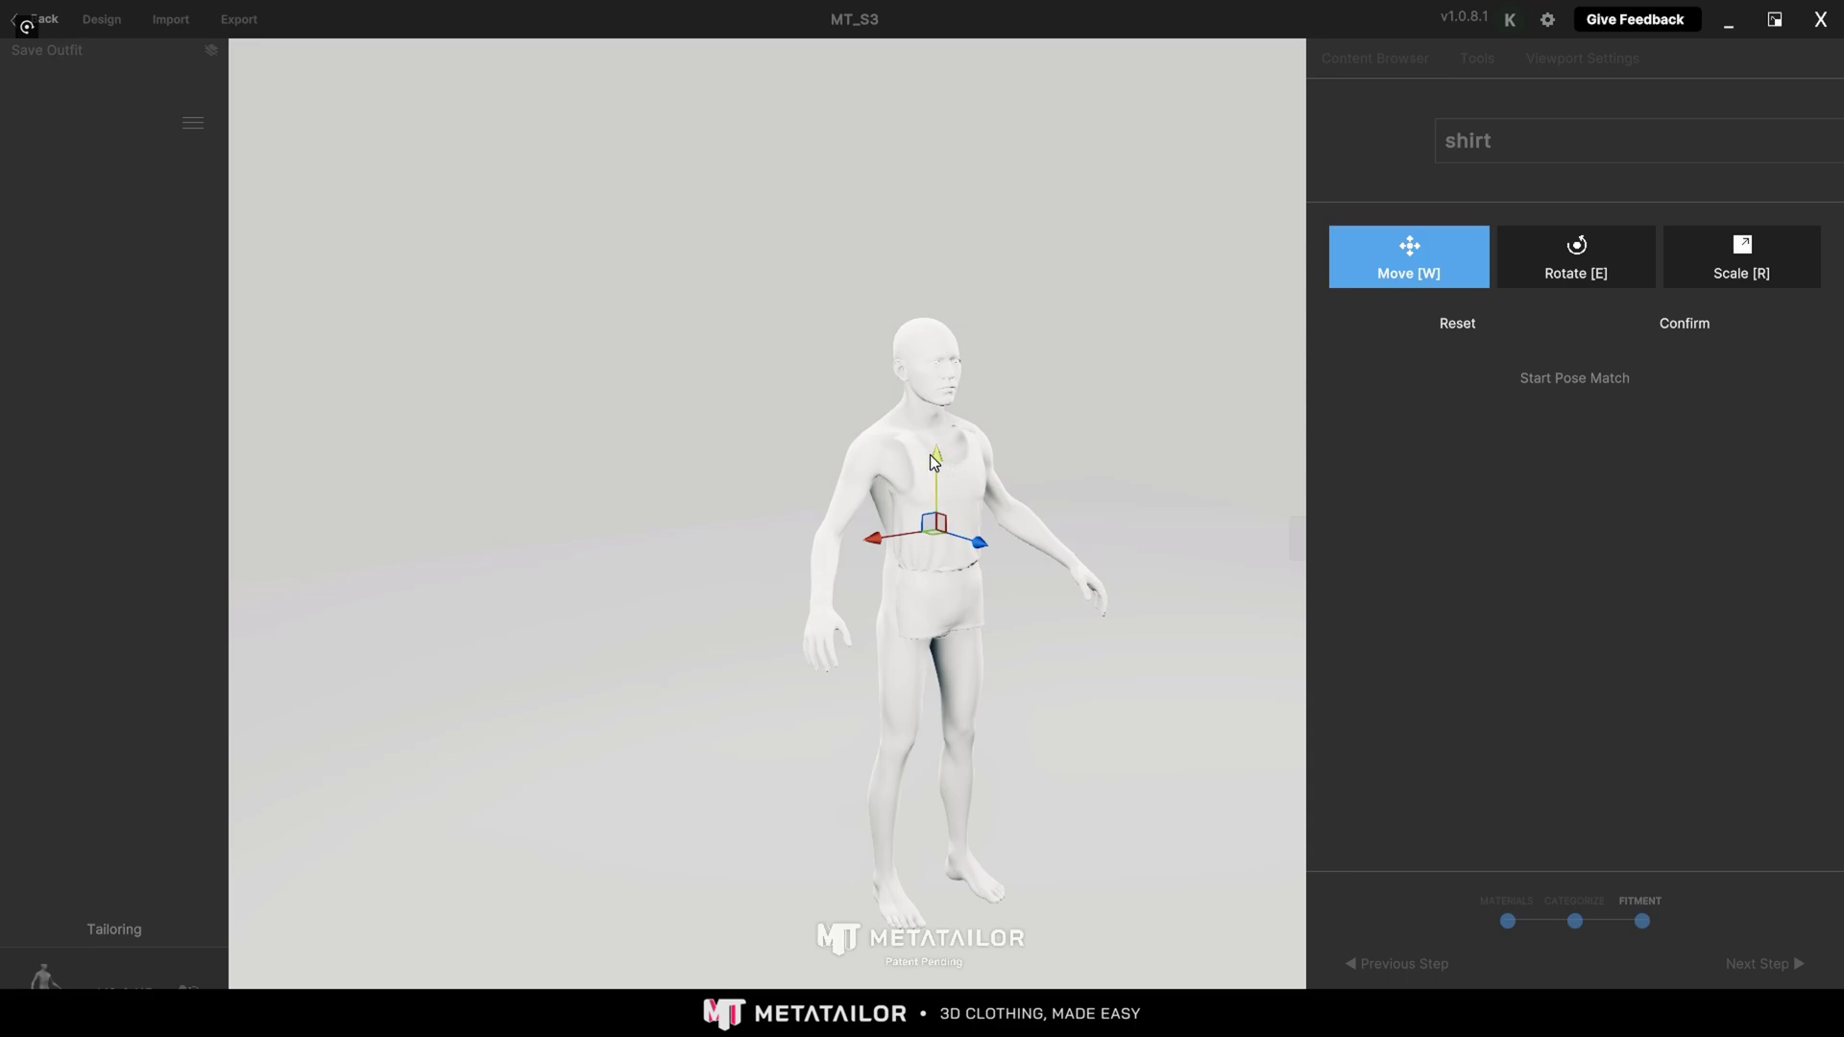
drag(930, 453, 935, 441)
right_drag(972, 567, 959, 625)
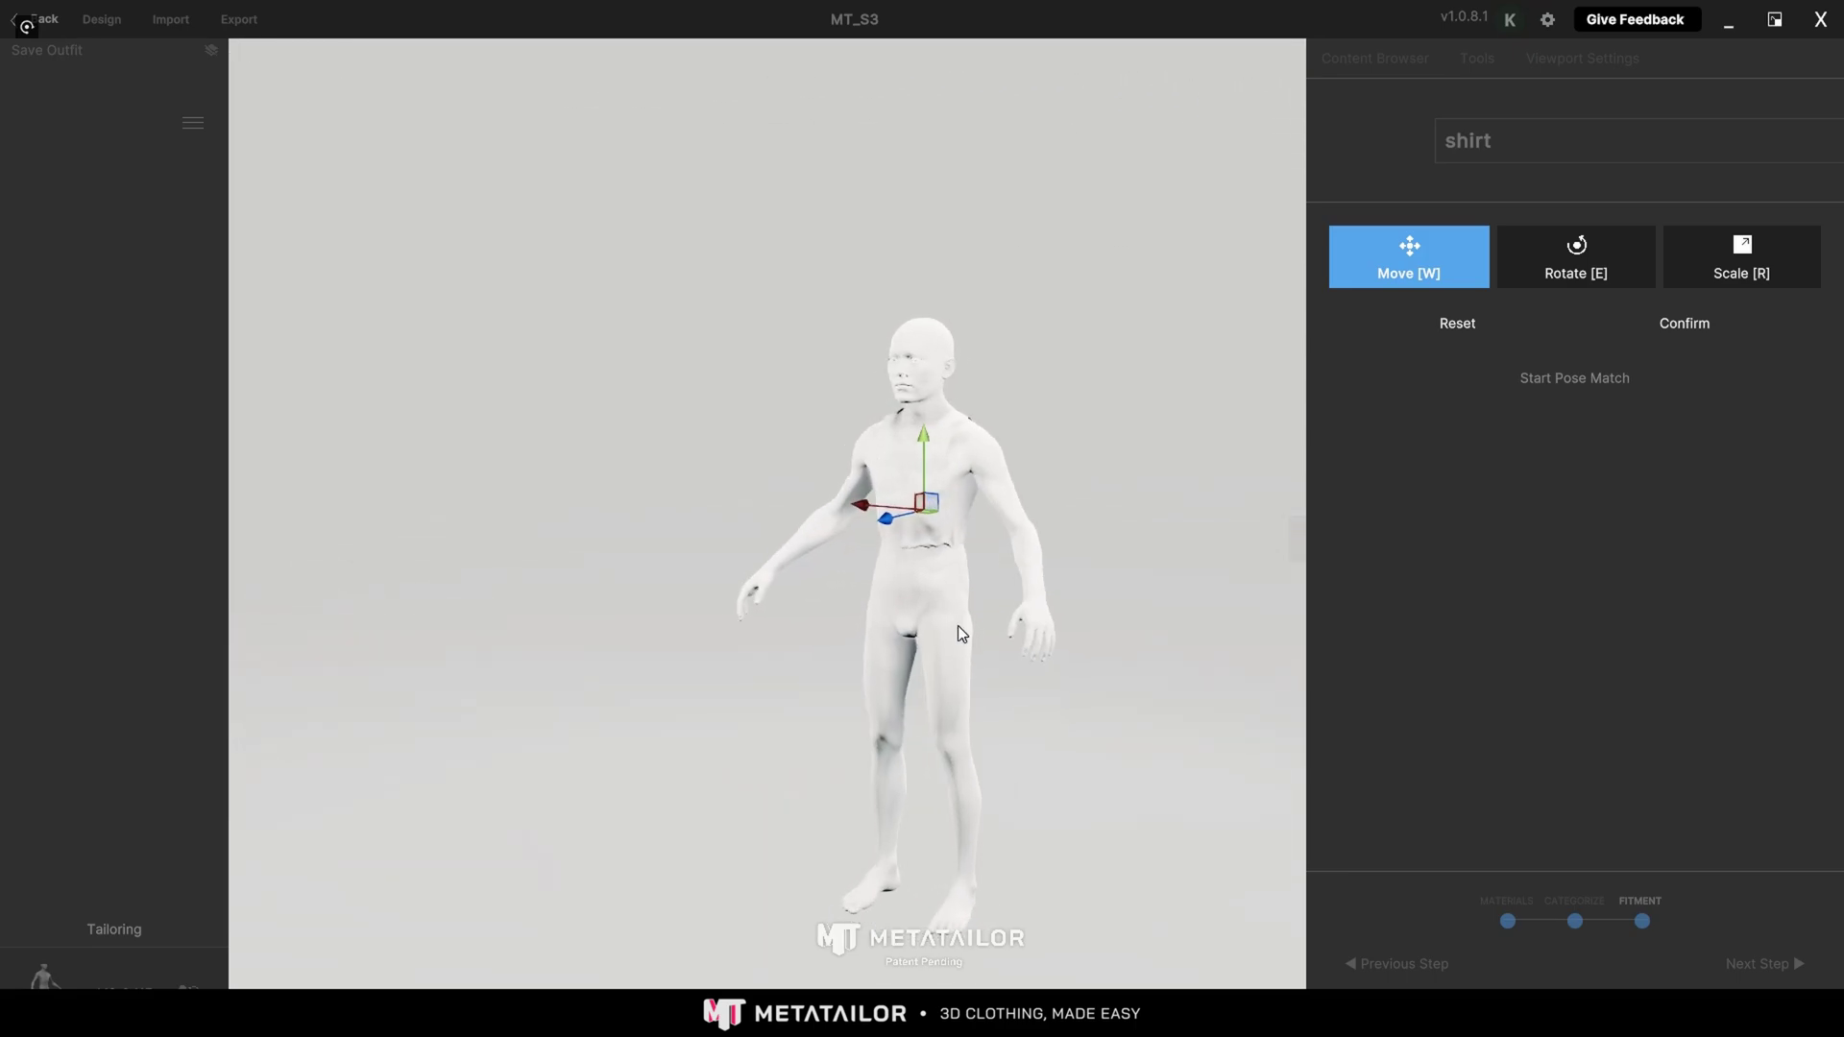
right_drag(921, 436, 568, 622)
click(1685, 323)
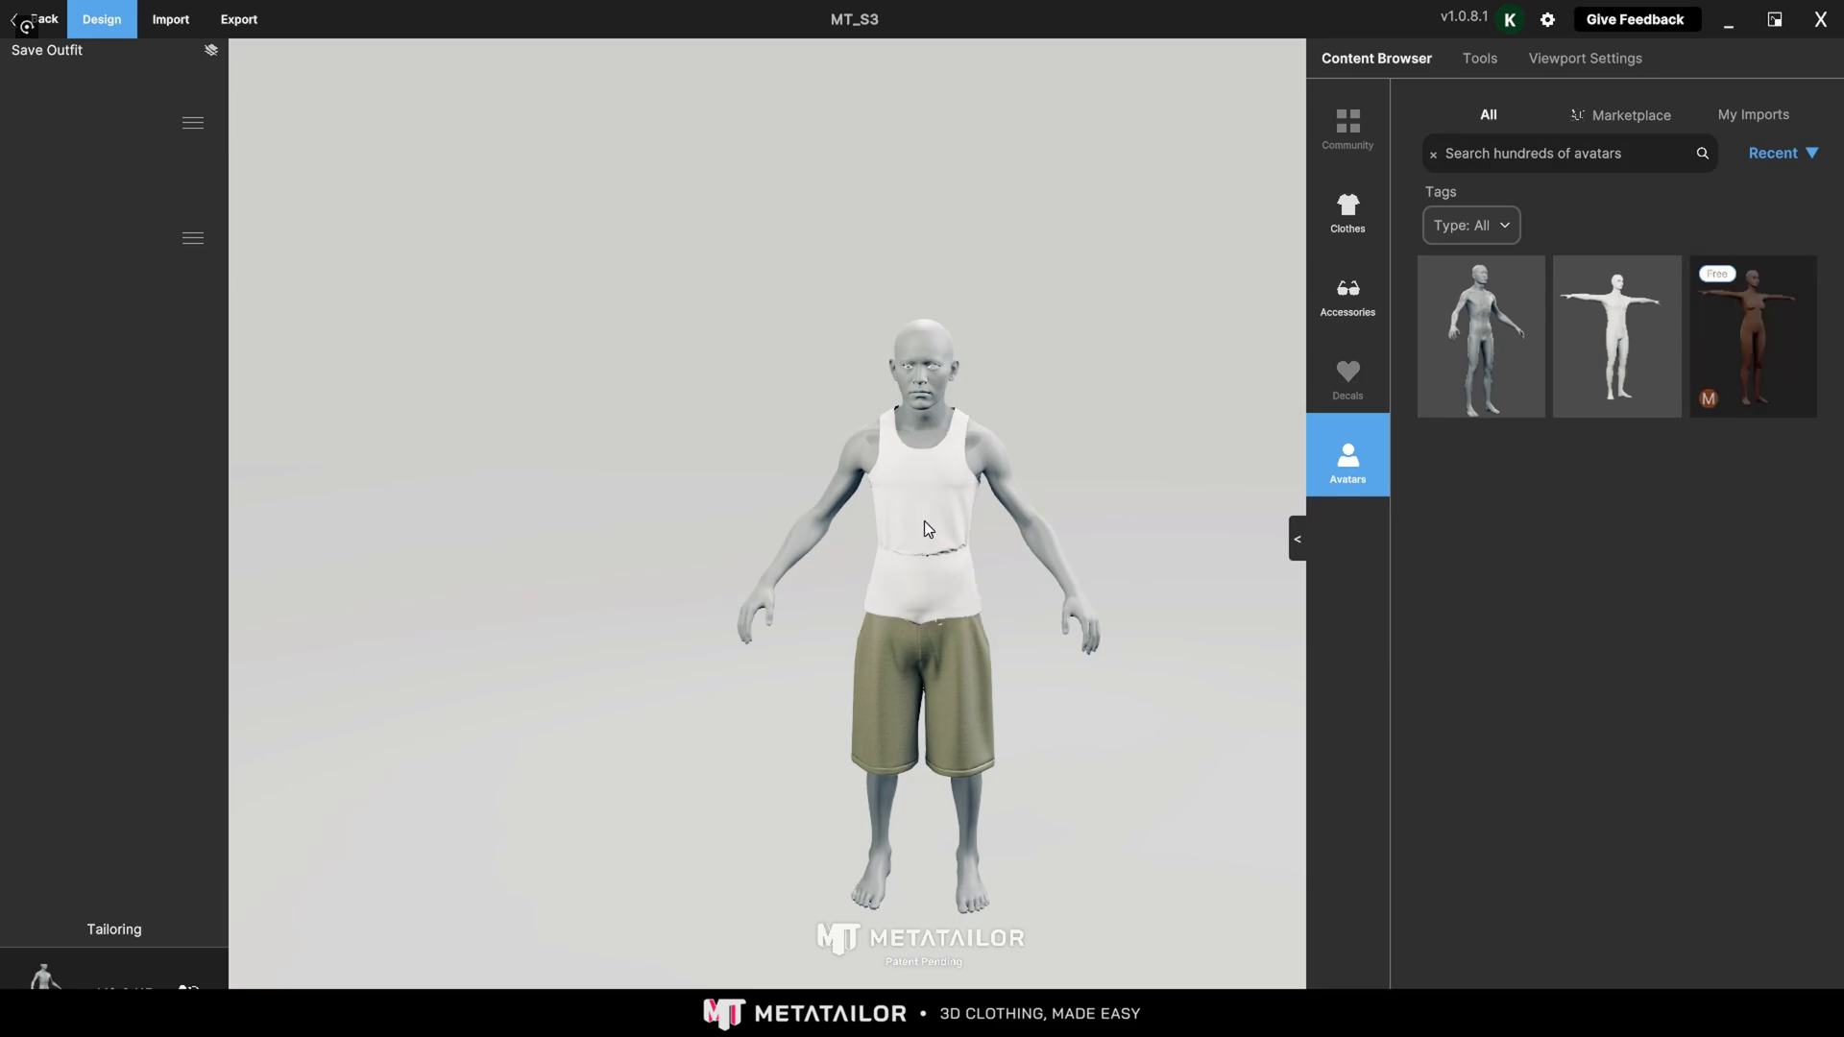
Reorder the outfit layers so the shirt sits underneath the shorts.
drag(832, 488, 849, 446)
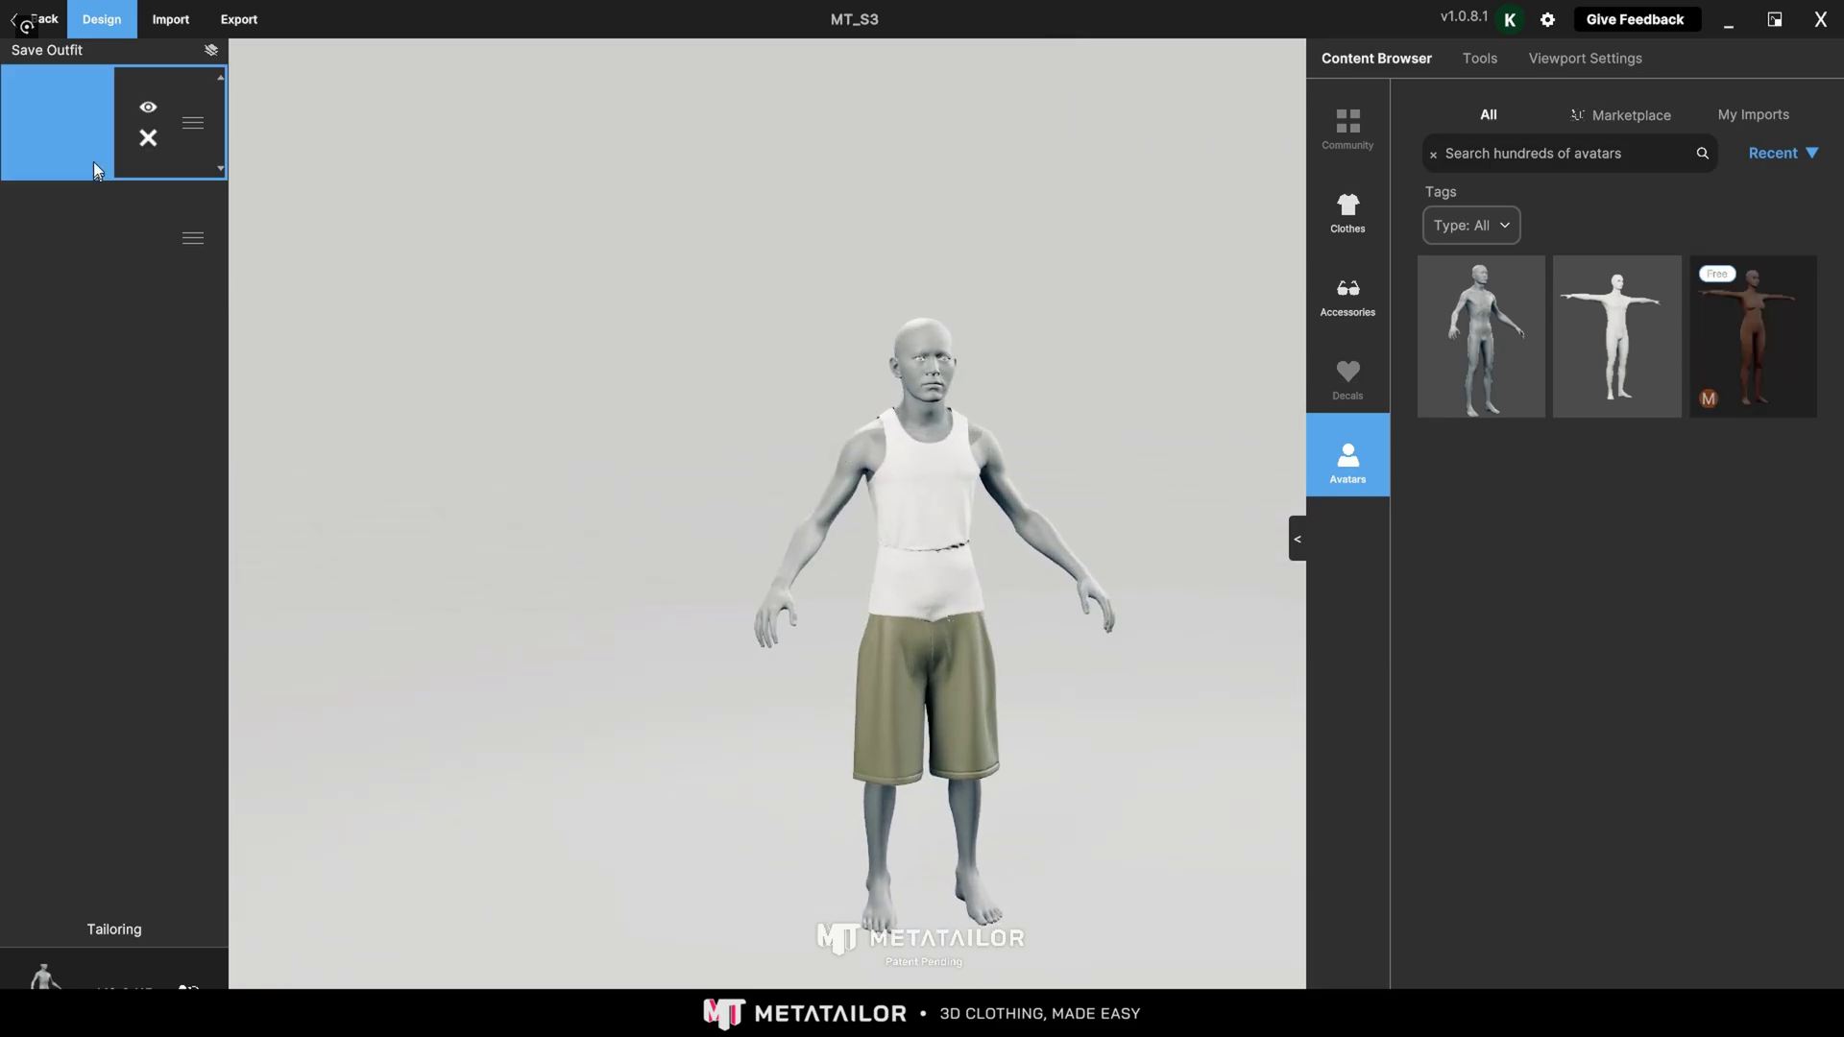
mouse_move(84, 210)
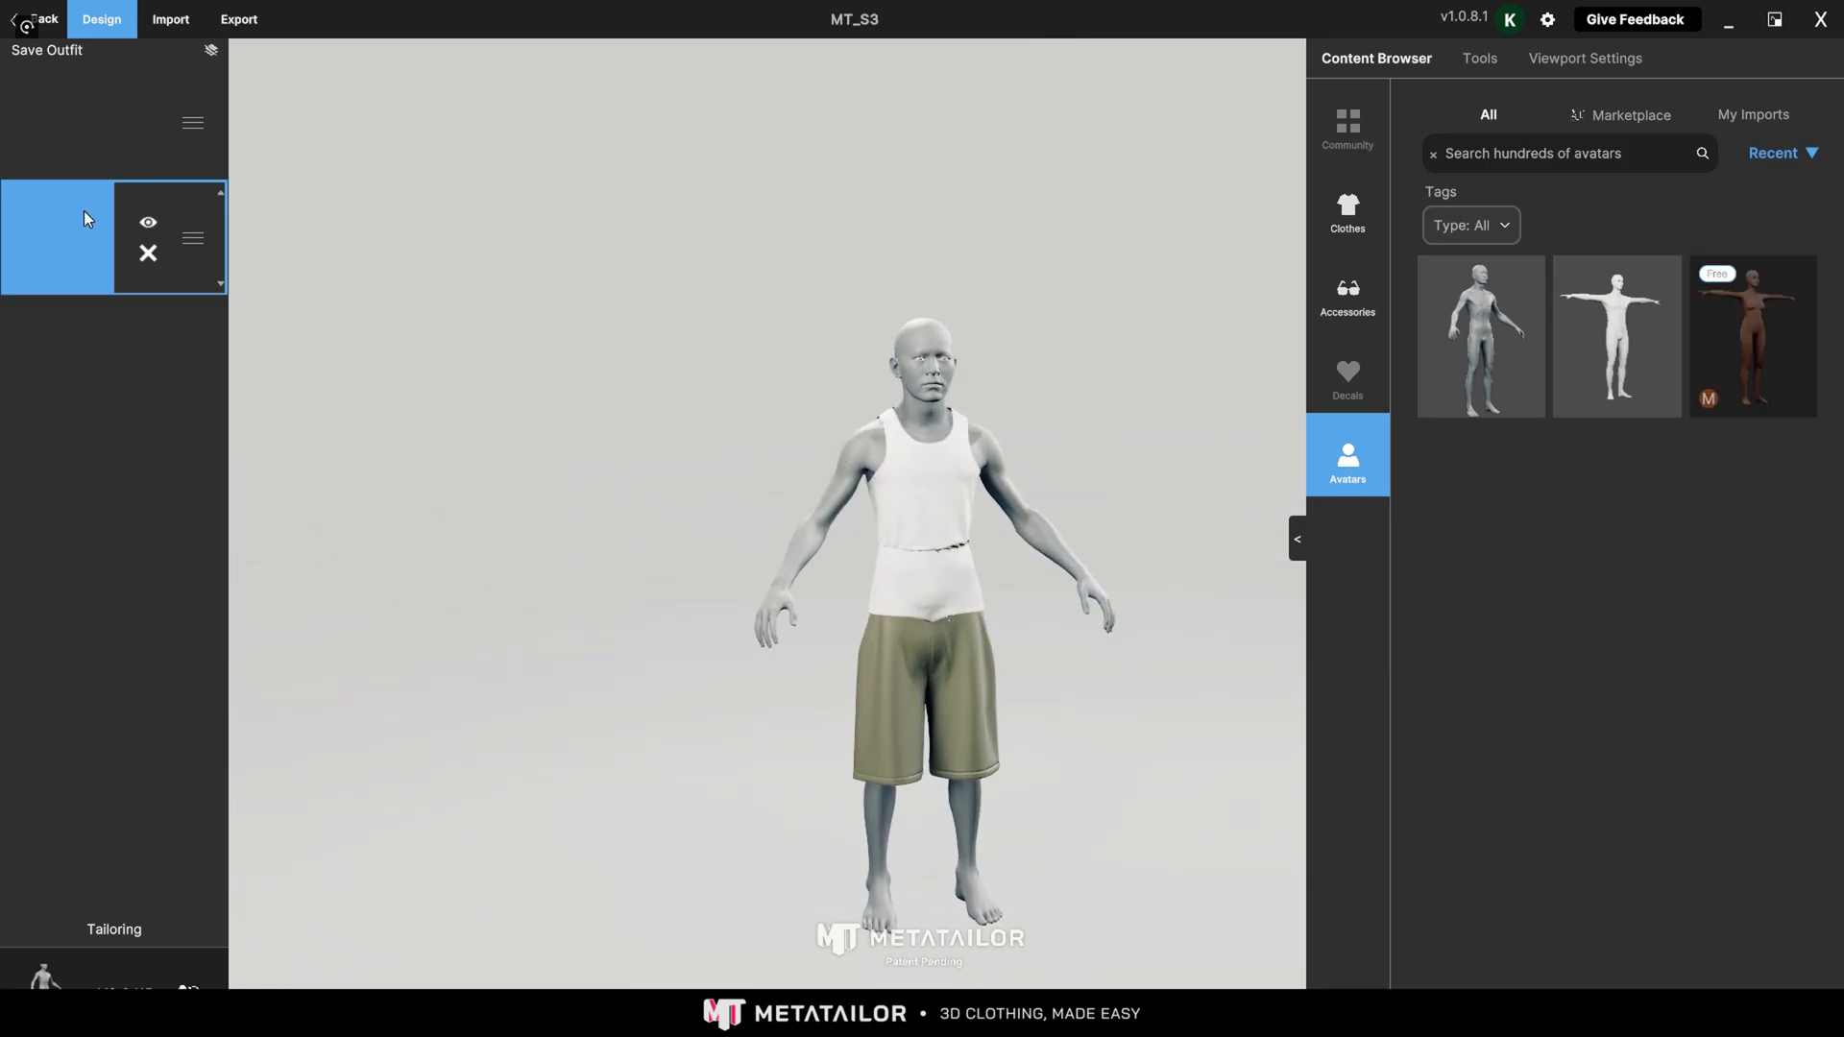
click(192, 234)
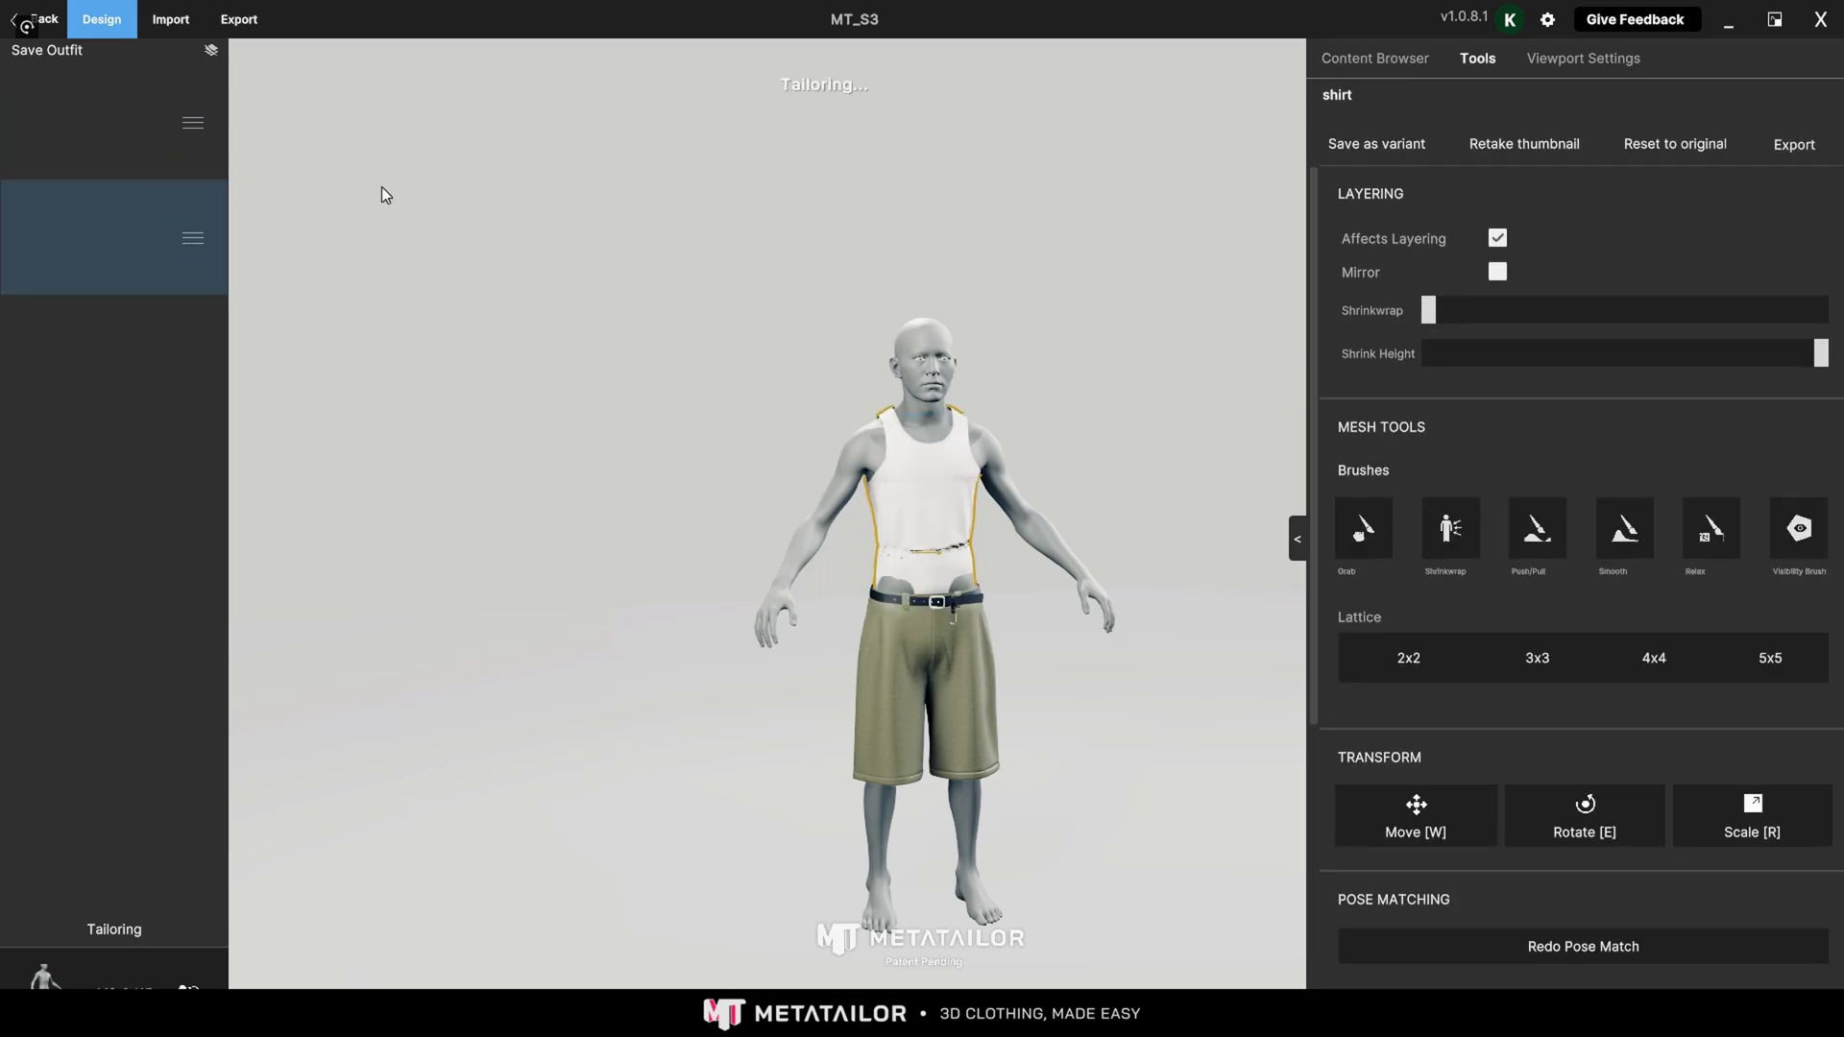
drag(240, 389, 1050, 678)
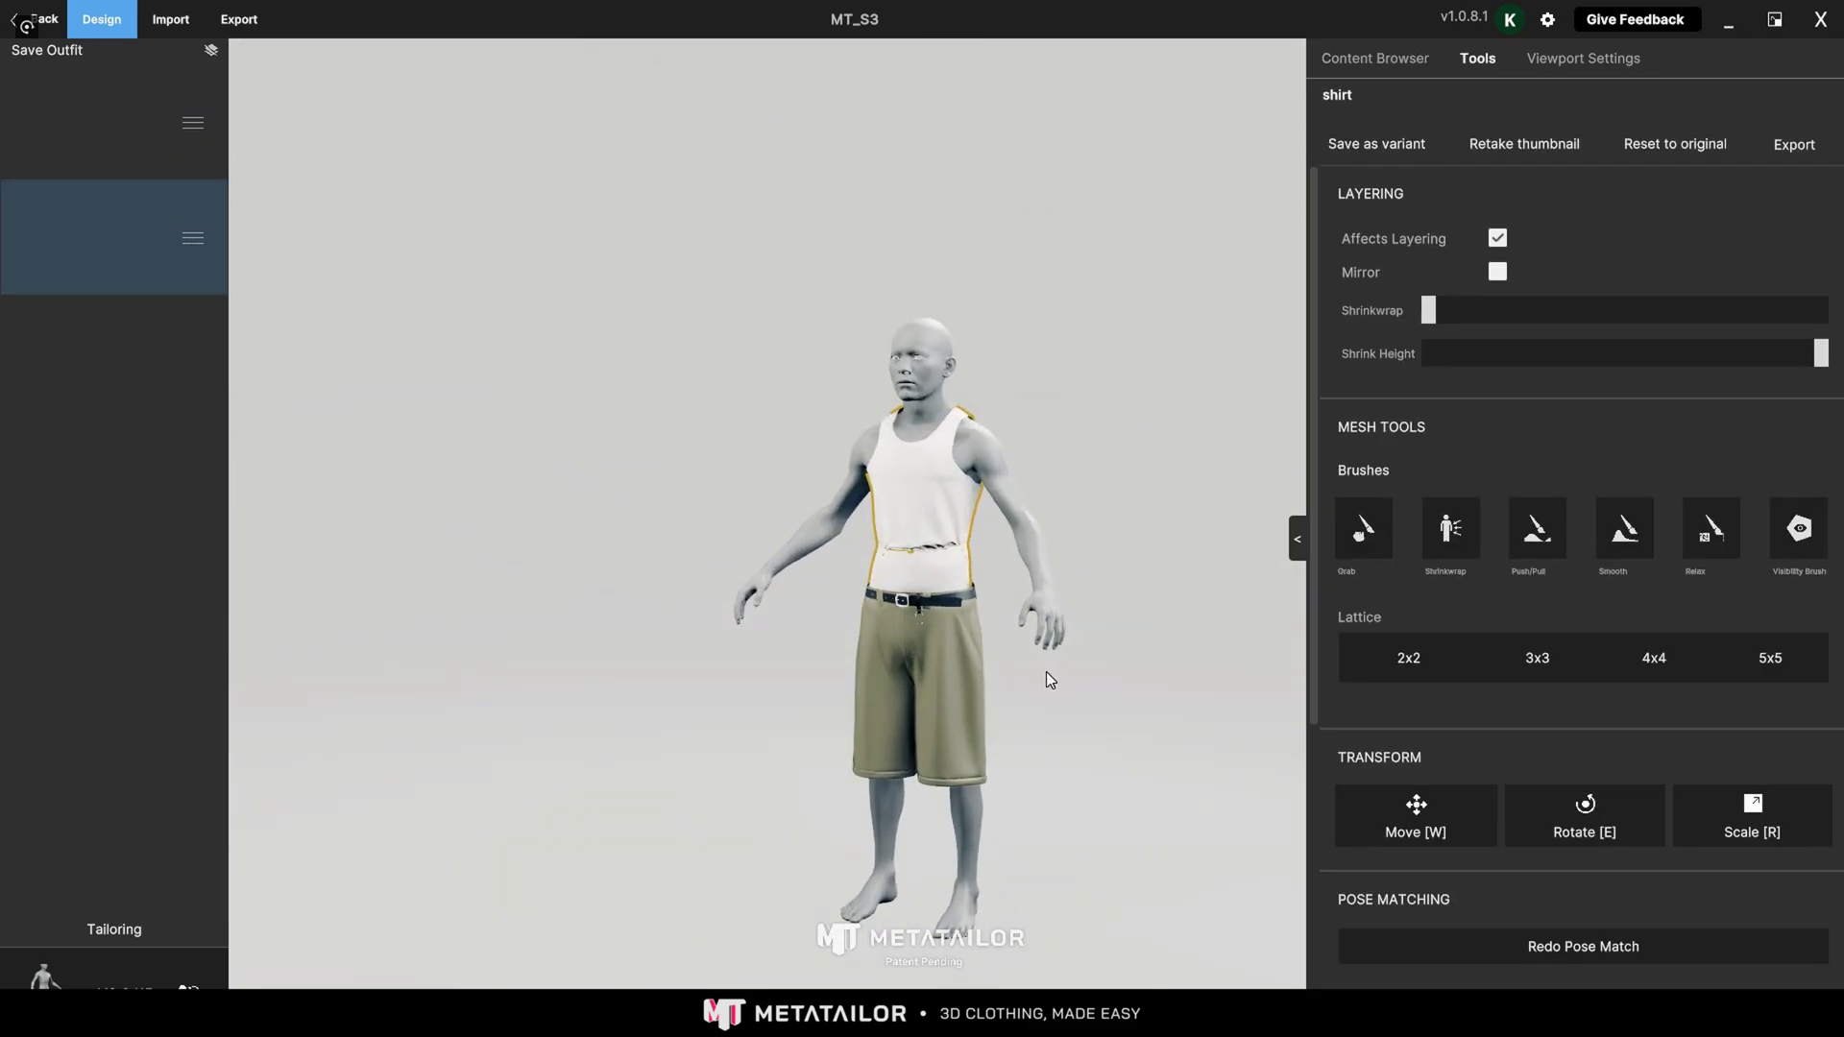
Import jacket.fbx from the Clothes folder as a cloth item in the Jackets category.
click(171, 20)
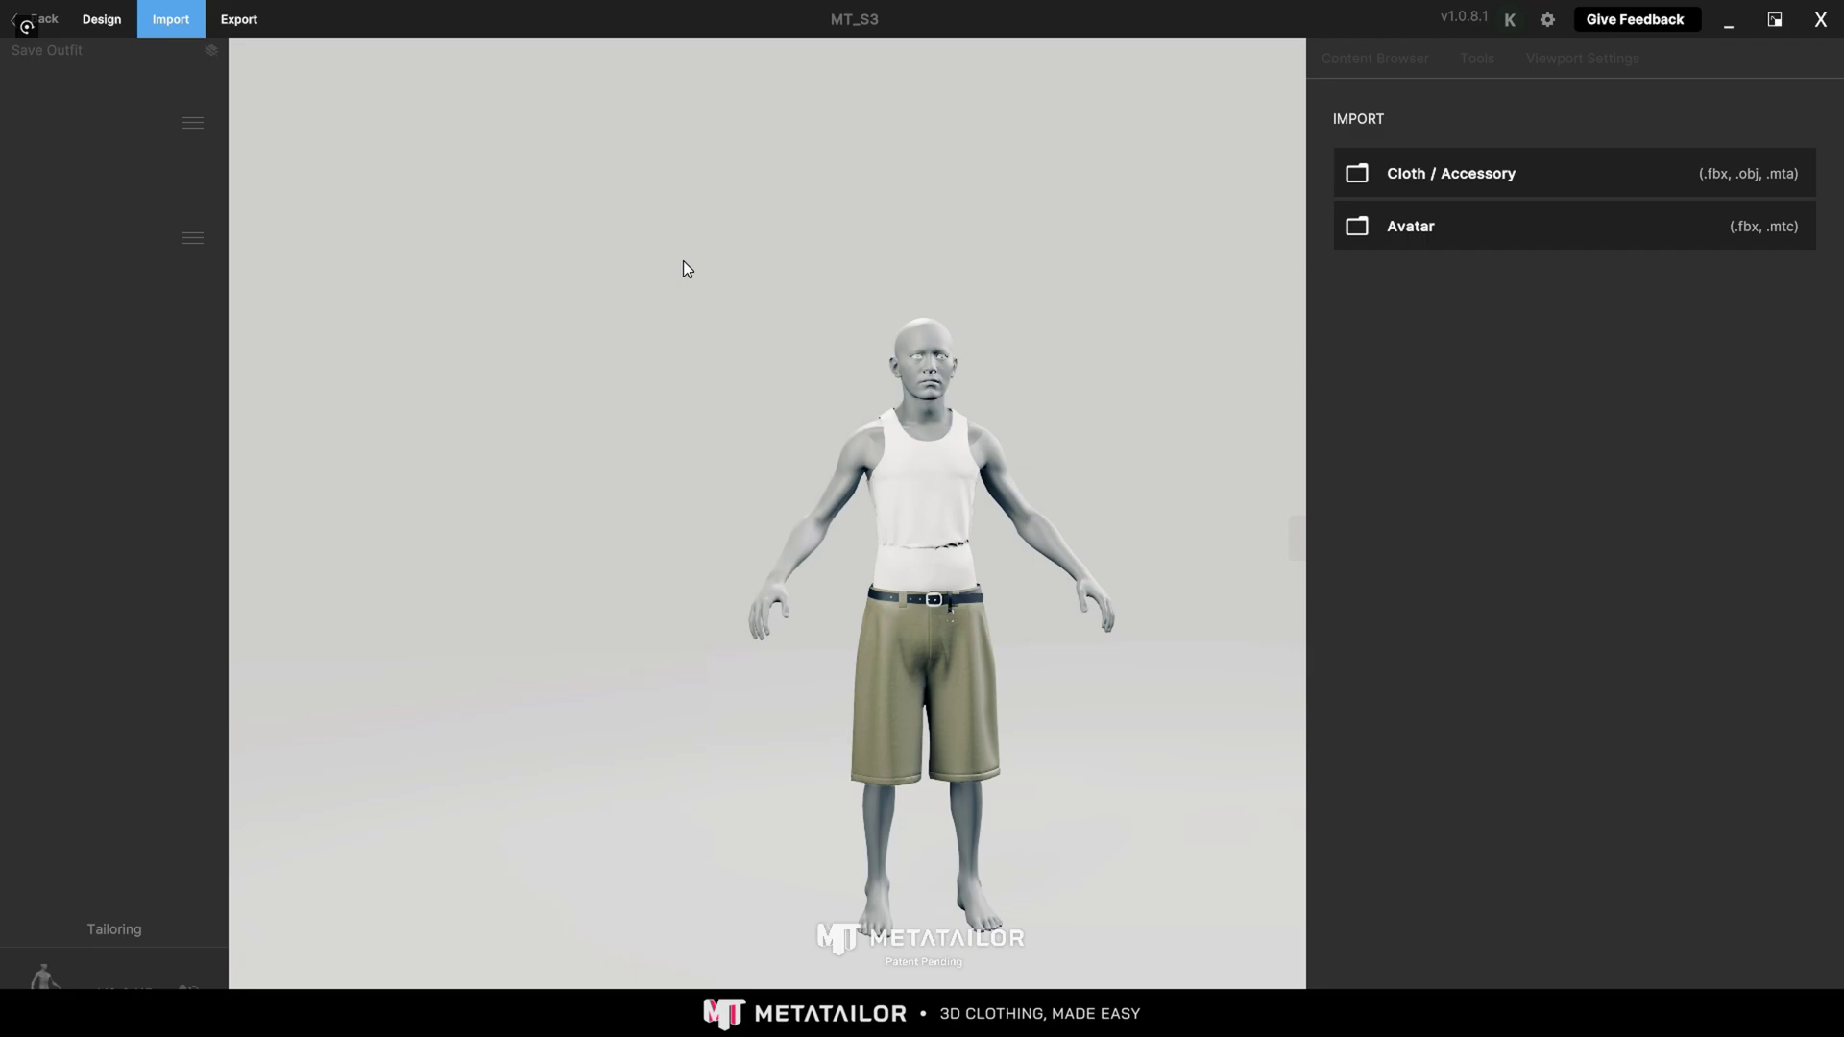
click(1443, 183)
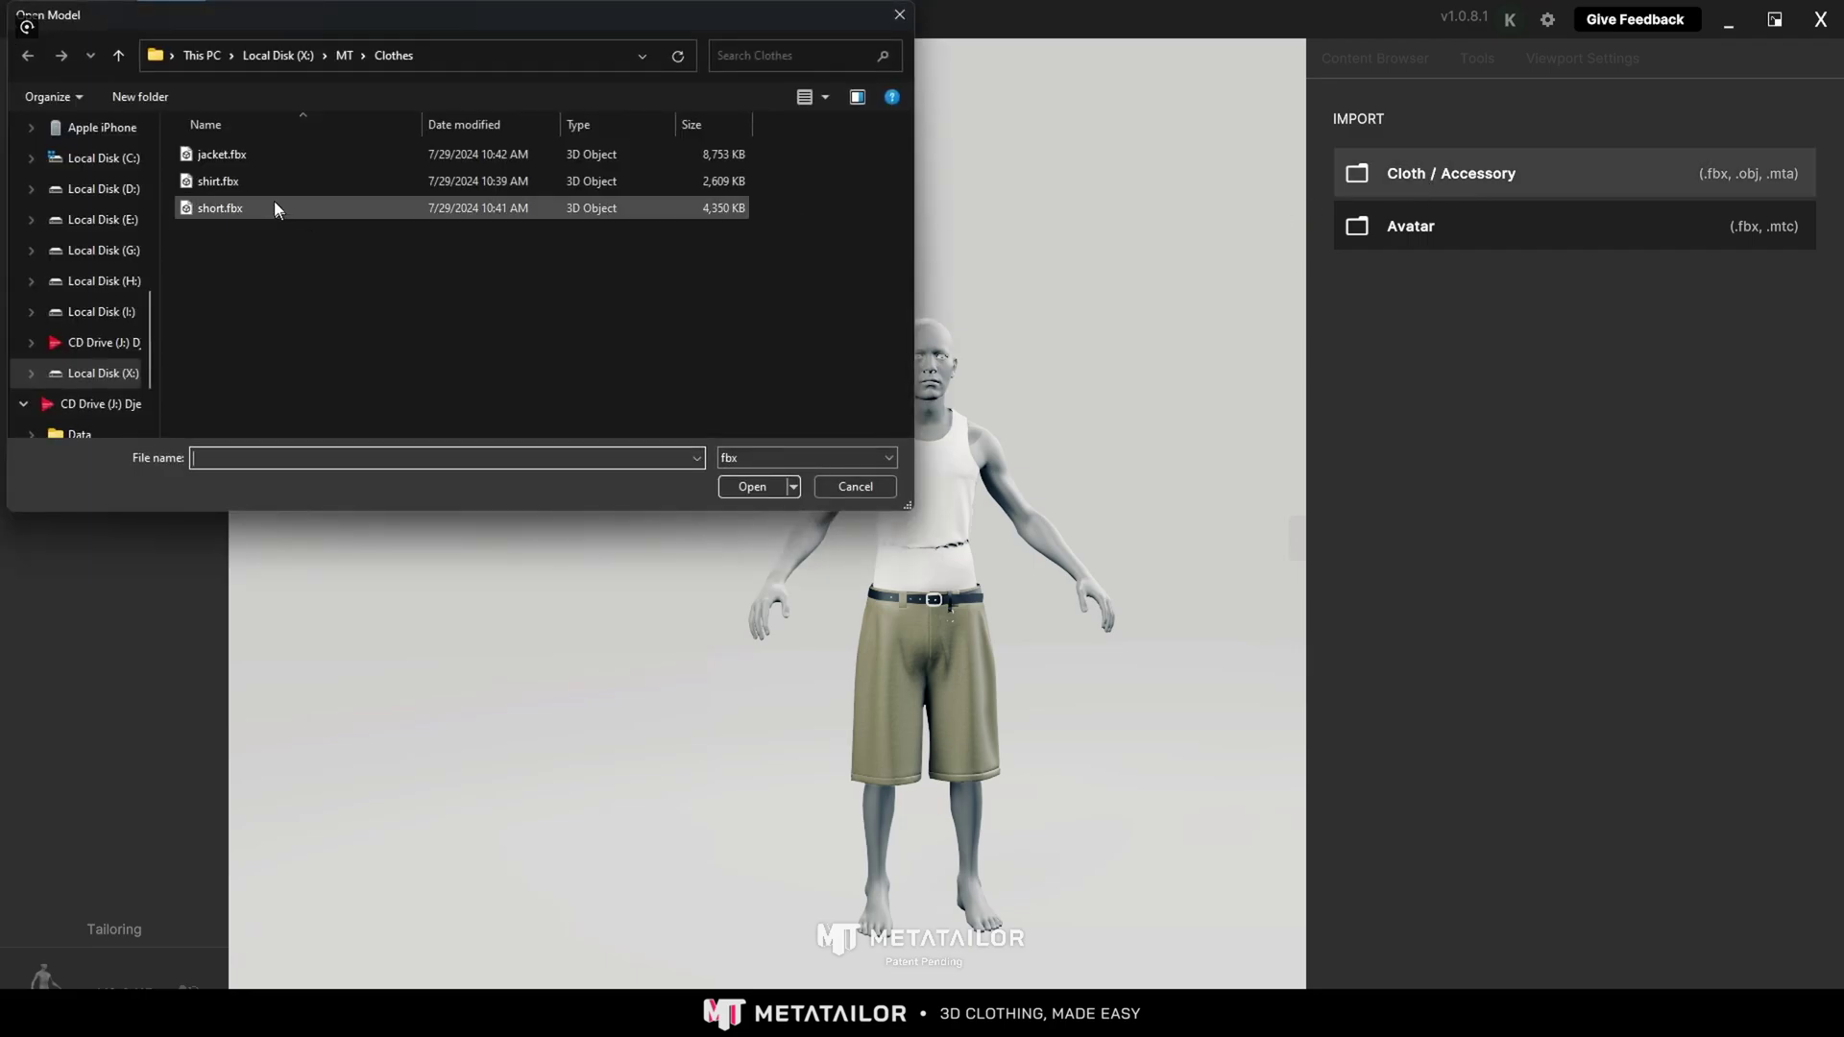
double_click(259, 163)
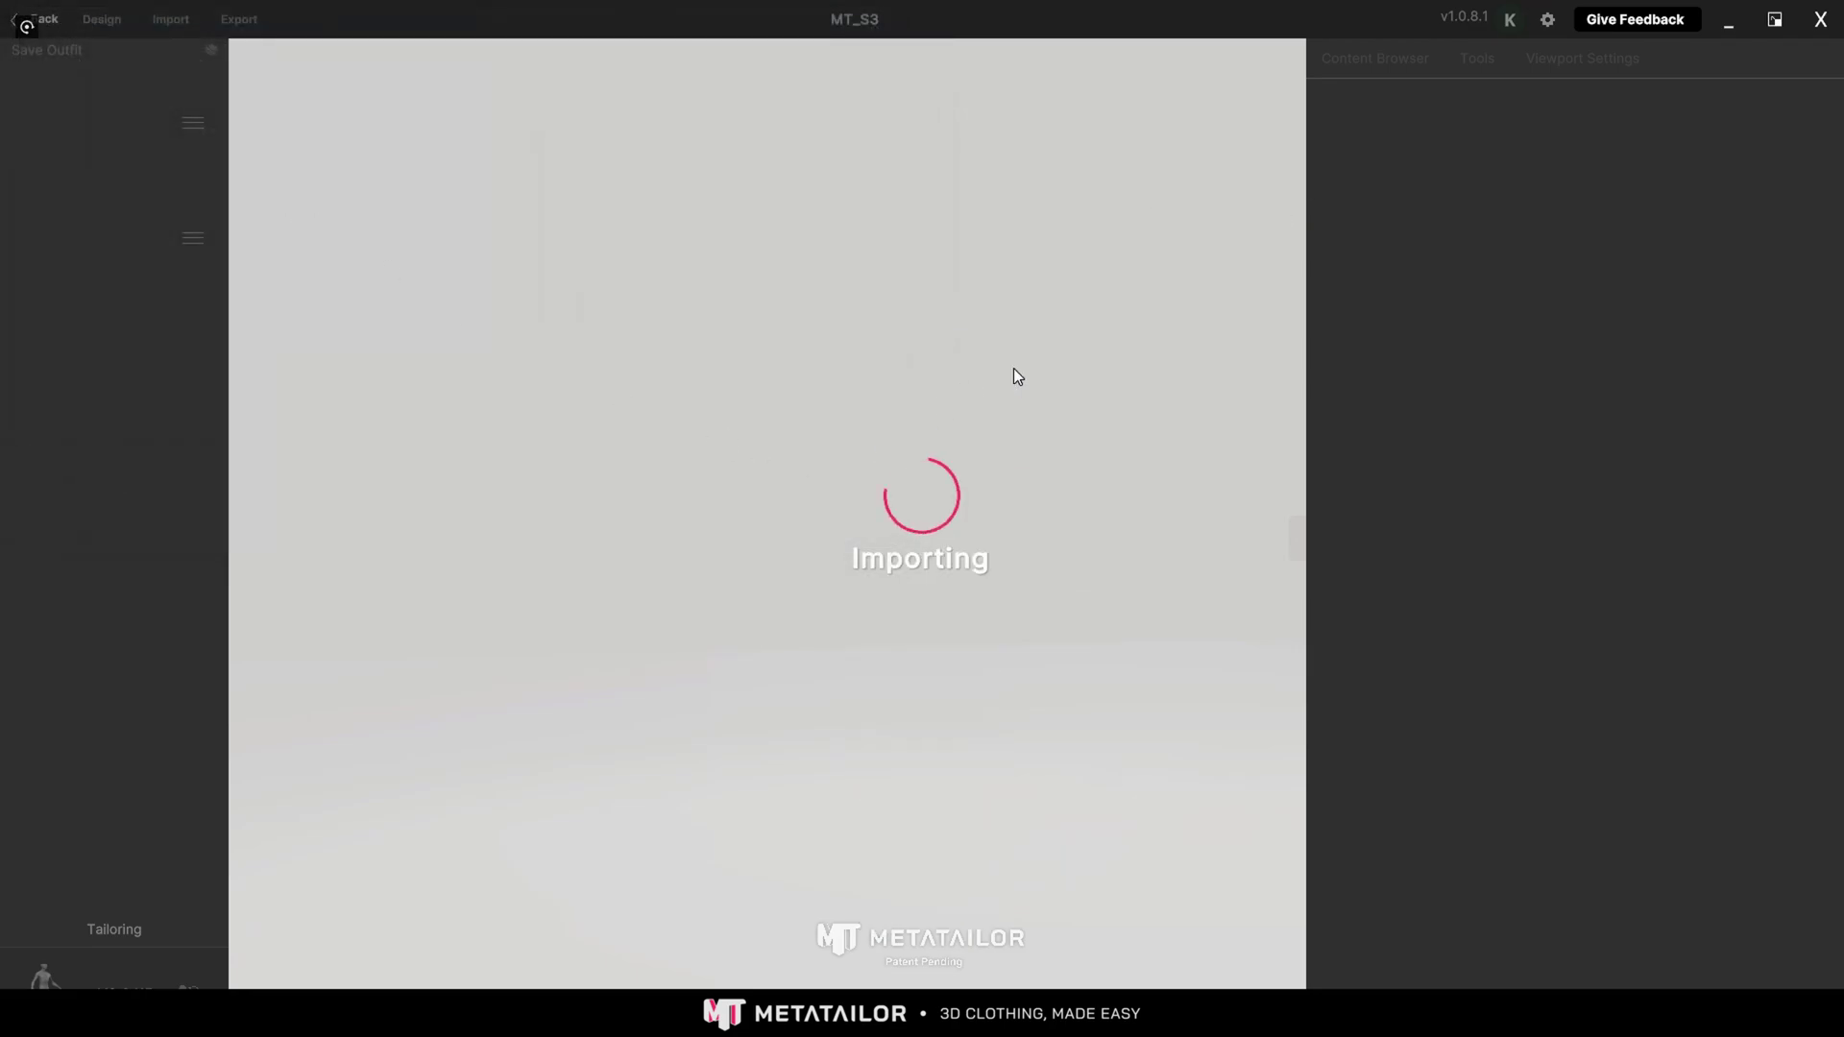
click(1758, 966)
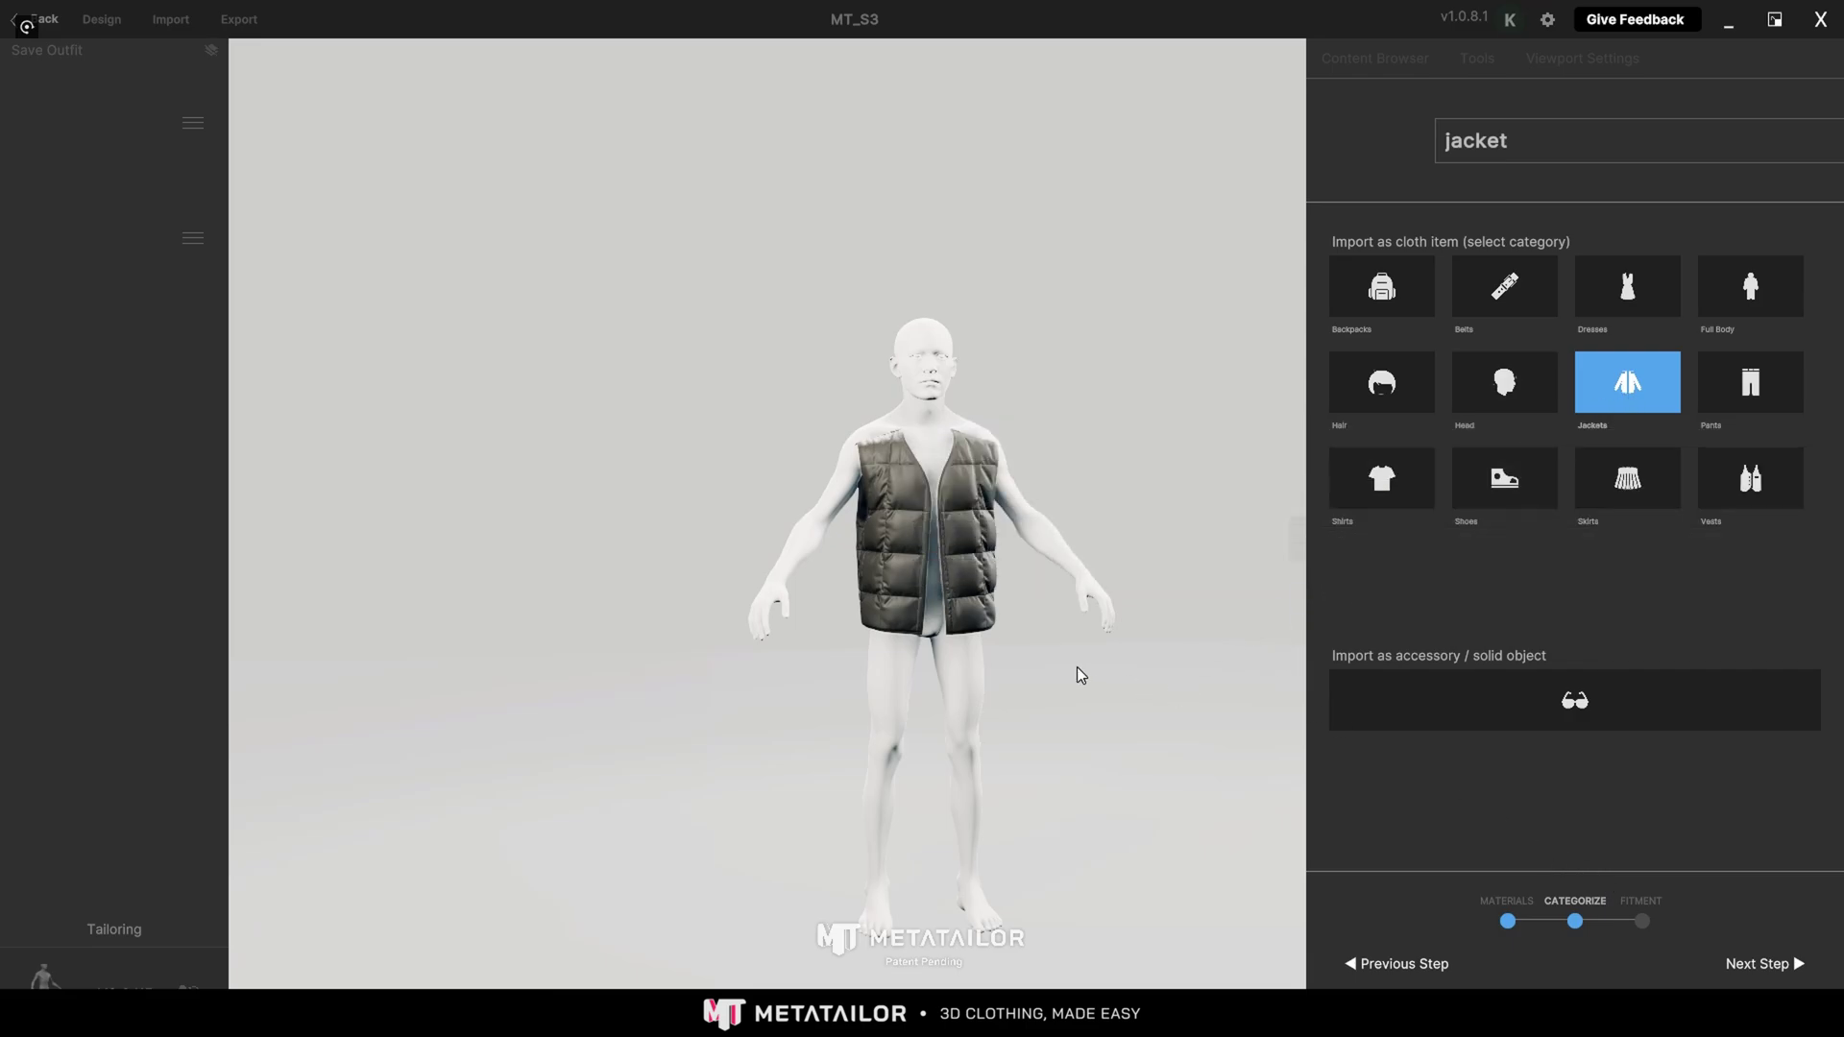
click(1759, 966)
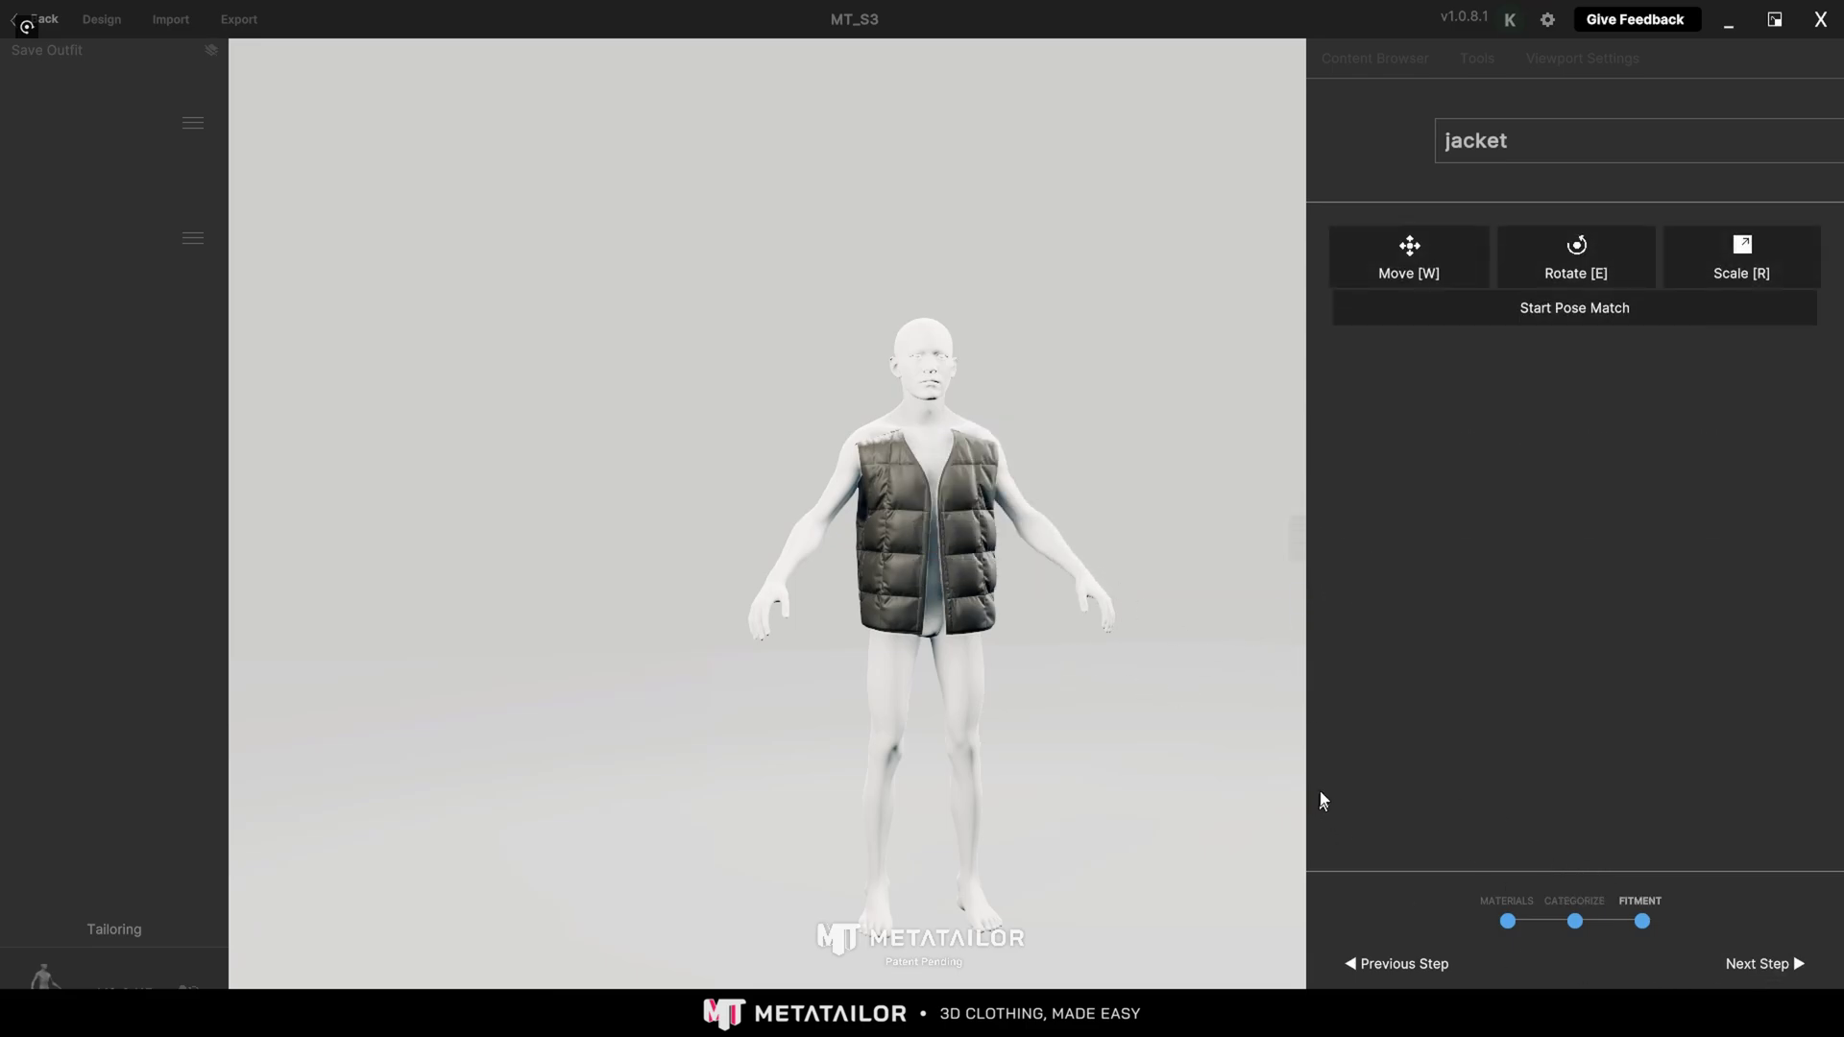
Raise the vest onto the avatar's shoulders, confirm the placement and finish the import.
click(1374, 306)
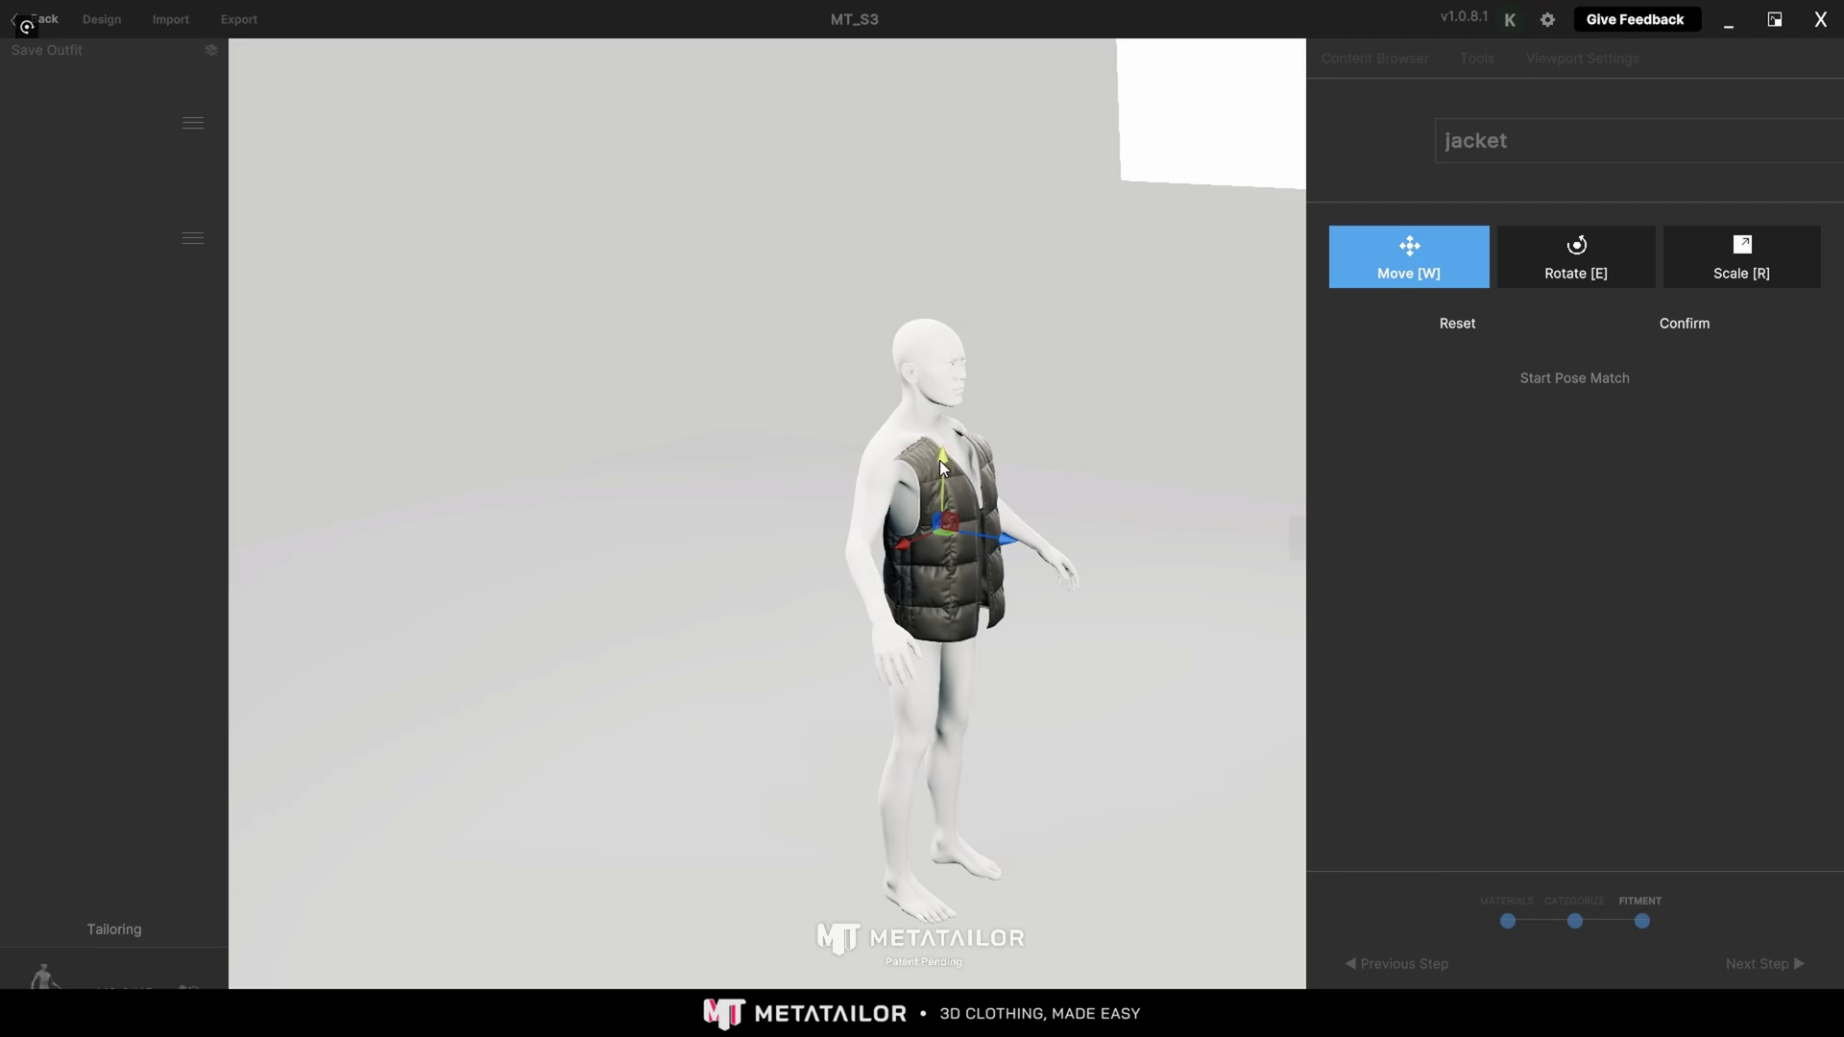
right_drag(982, 568, 758, 544)
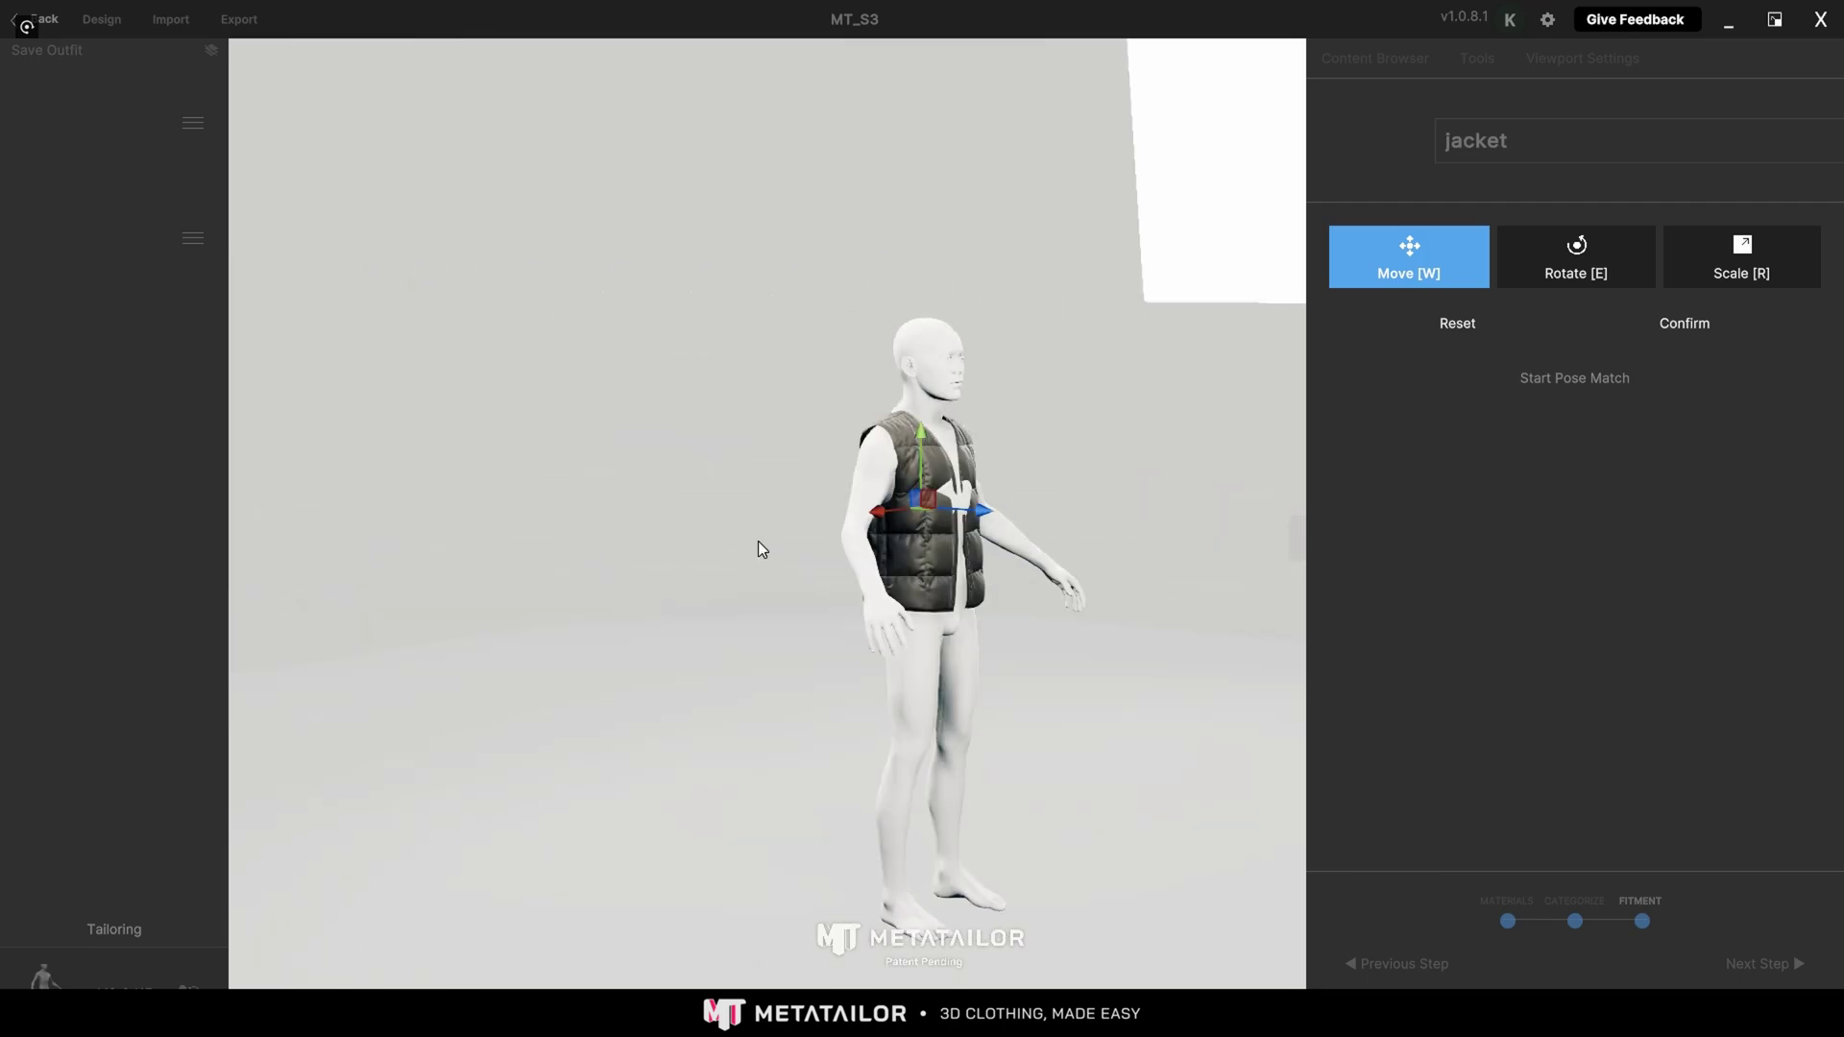
click(1685, 323)
click(1793, 963)
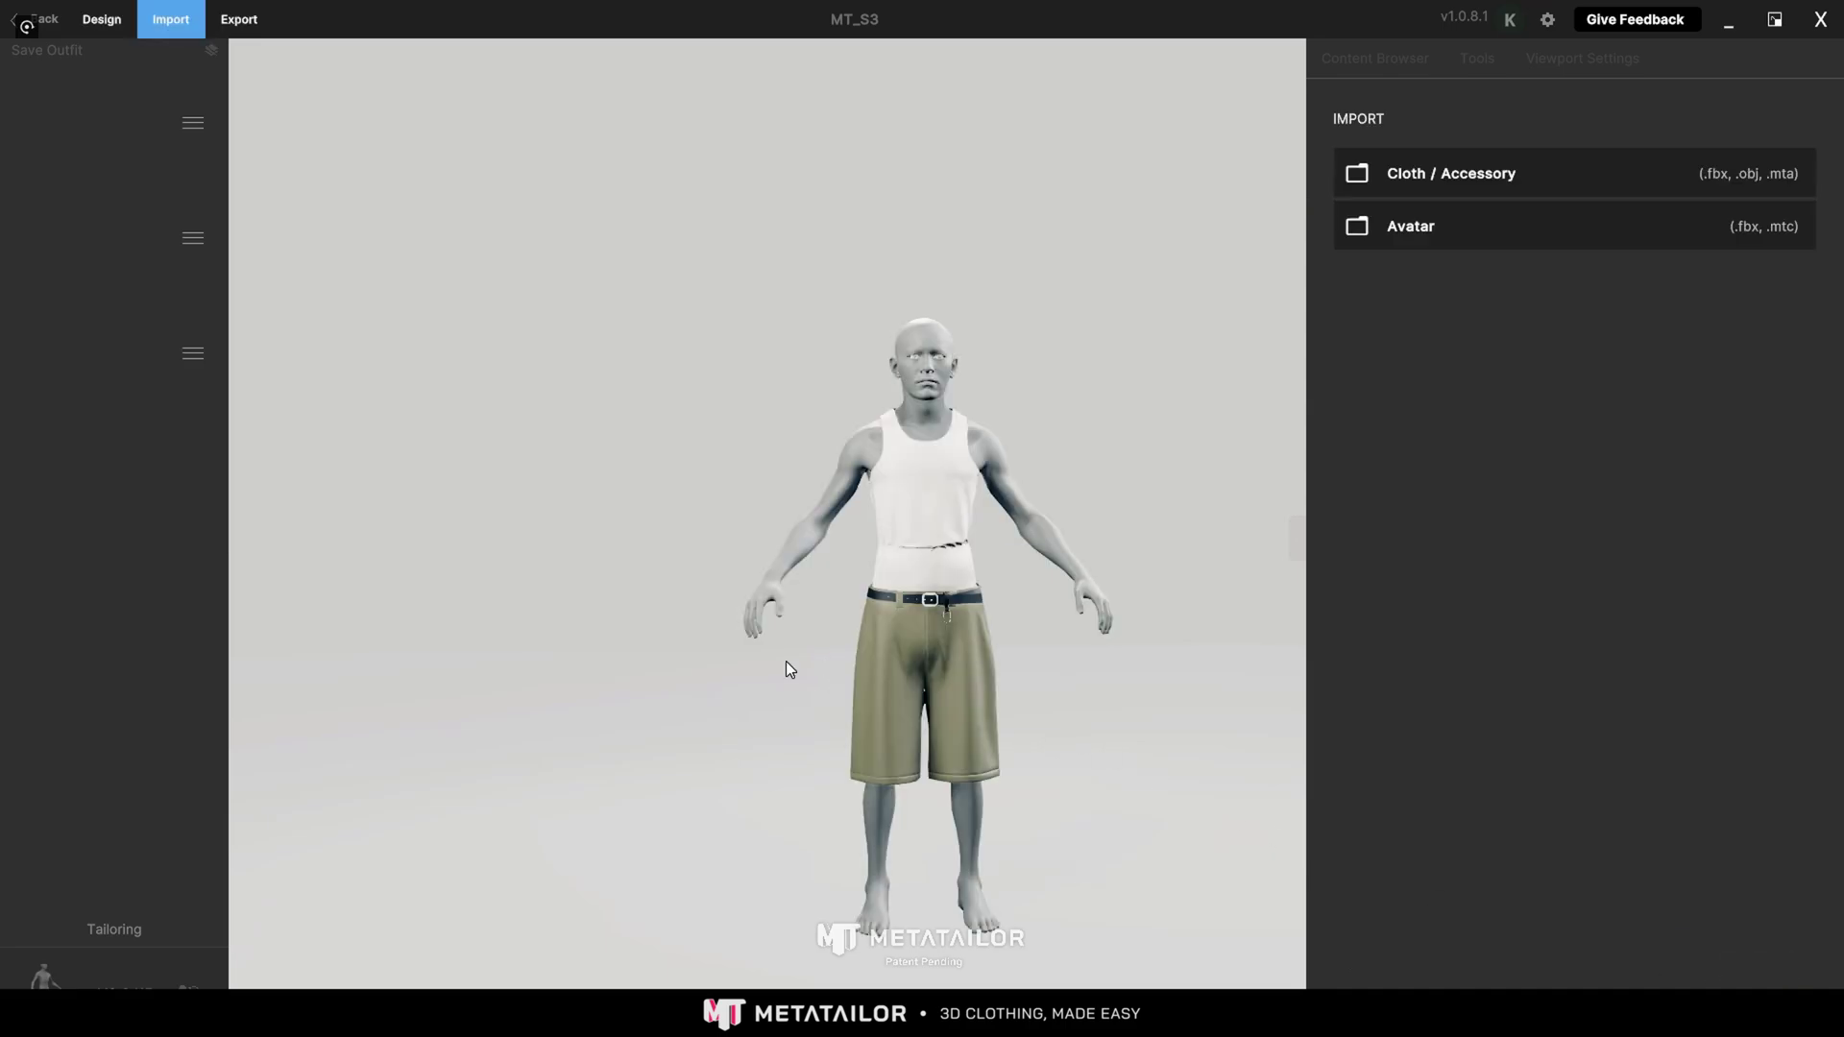
Inspect the dressed avatar from several sides and show the marketplace avatars.
mouse_move(1130, 634)
right_down()
mouse_move(1005, 532)
mouse_move(677, 690)
mouse_move(1106, 710)
right_up()
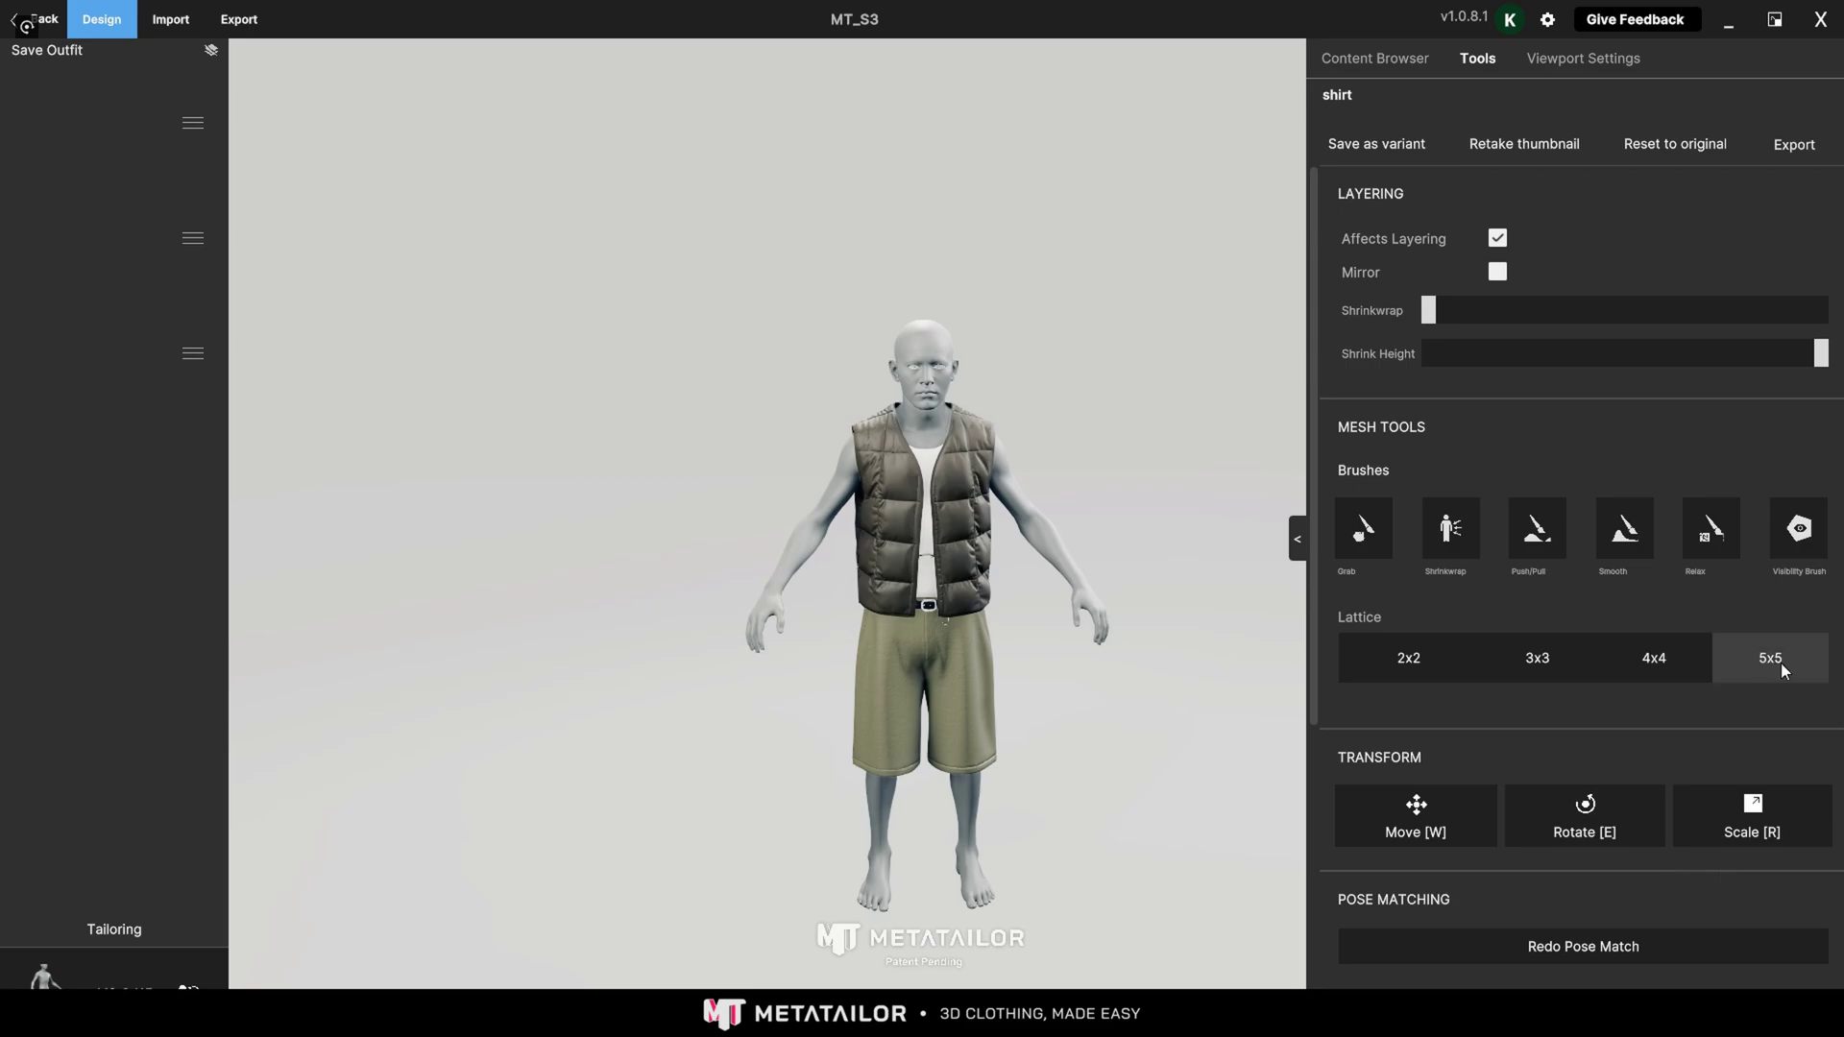
right_drag(1074, 623, 728, 646)
click(941, 669)
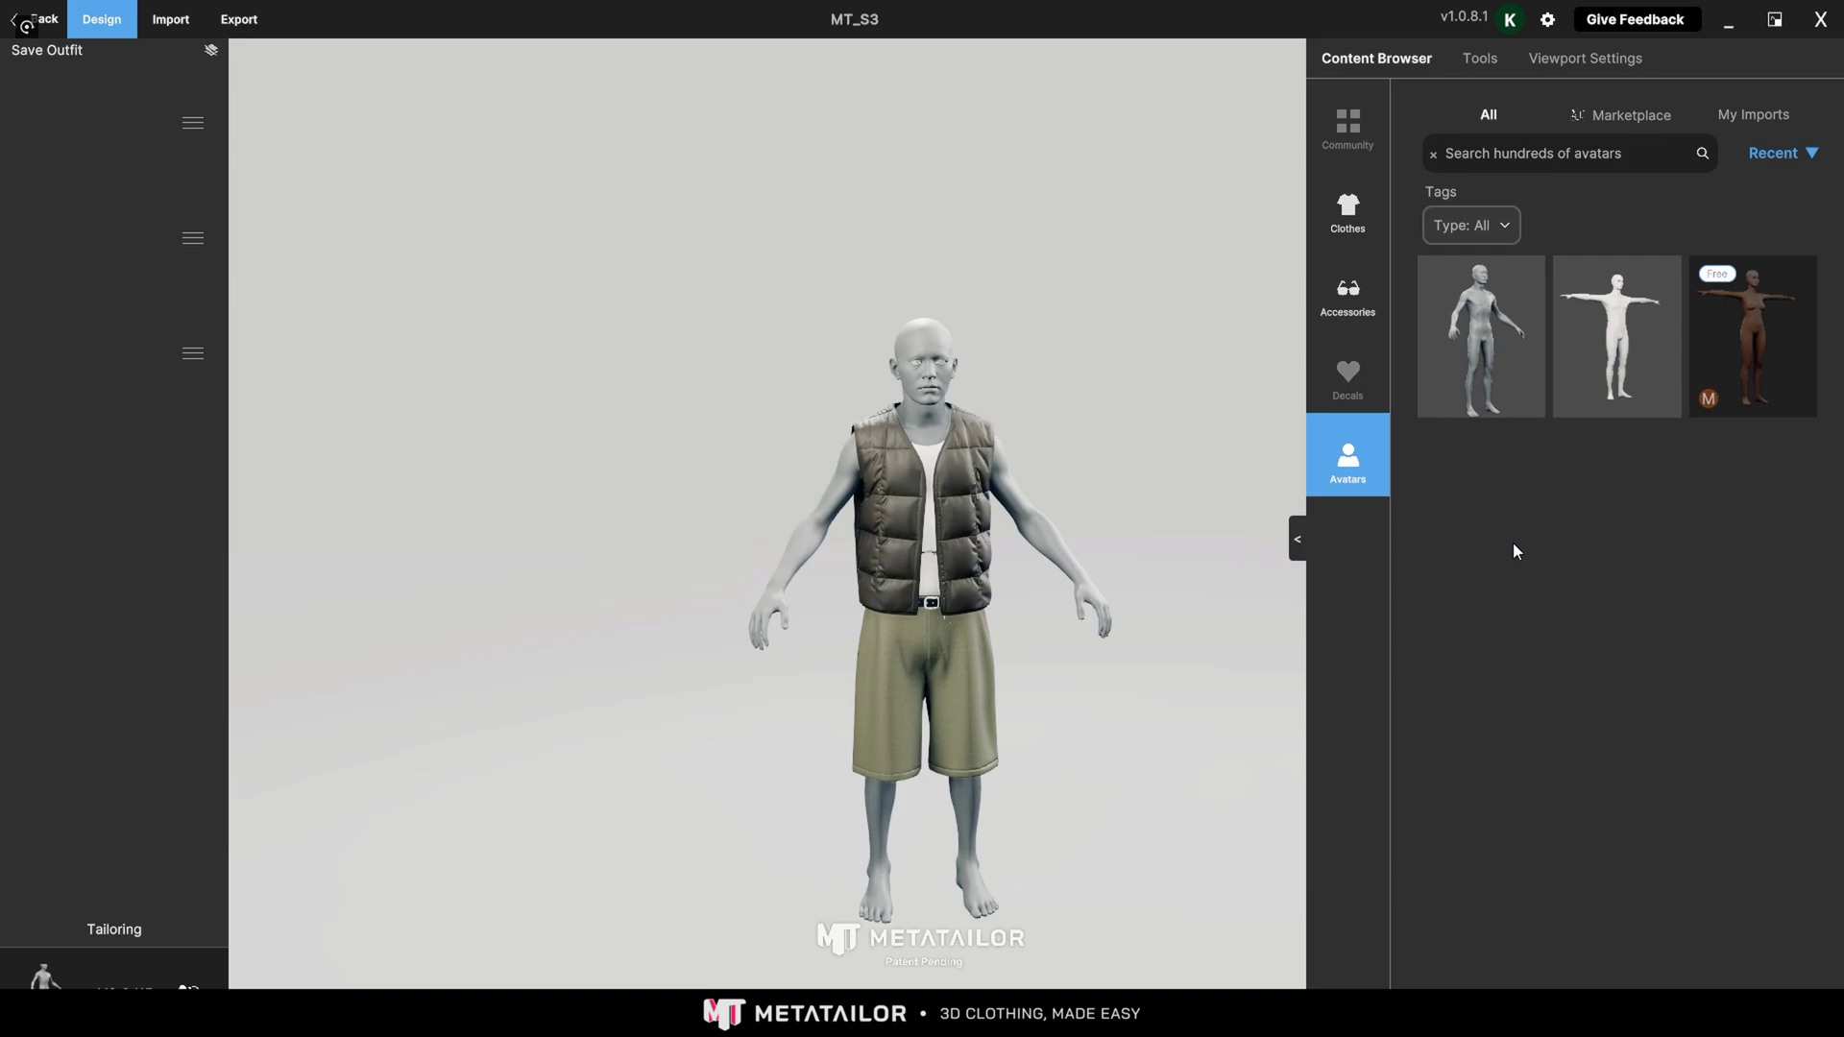
click(1619, 117)
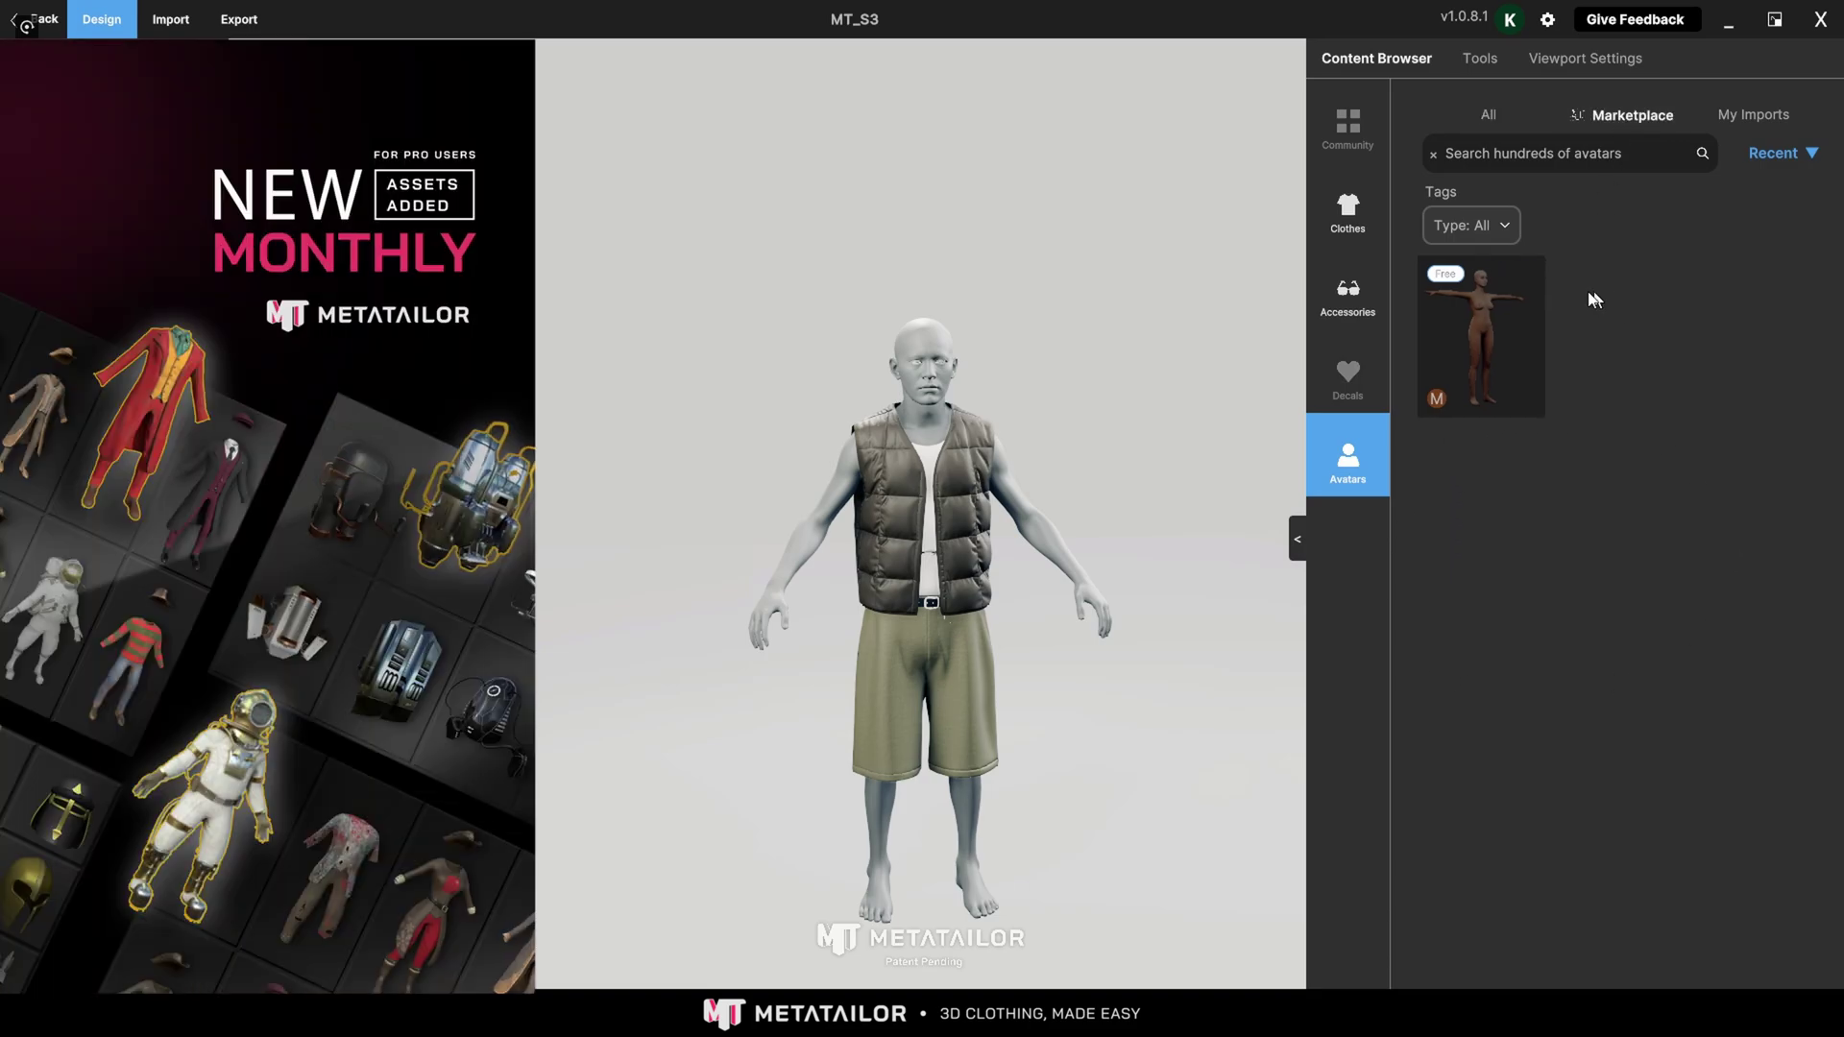
Show the marketplace clothes and filter them by the Shoes type.
click(1351, 207)
click(1619, 118)
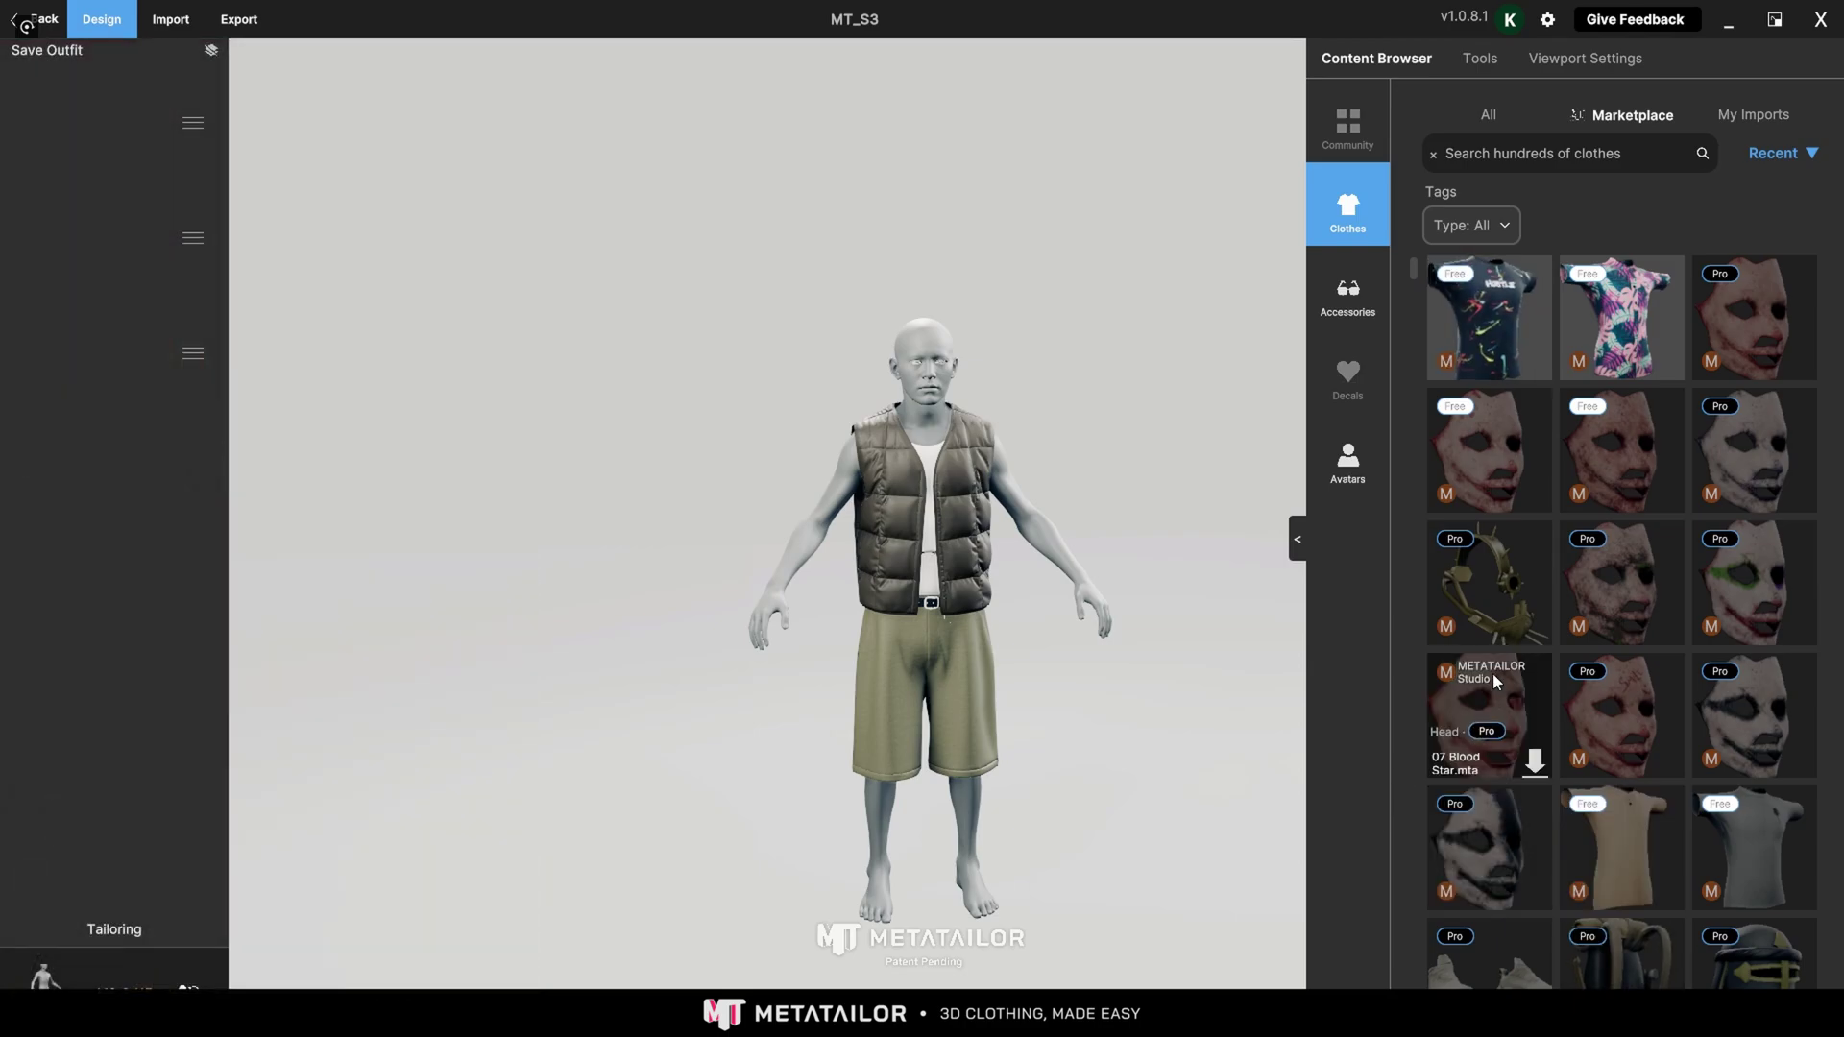
scroll(1527, 644, down, 4)
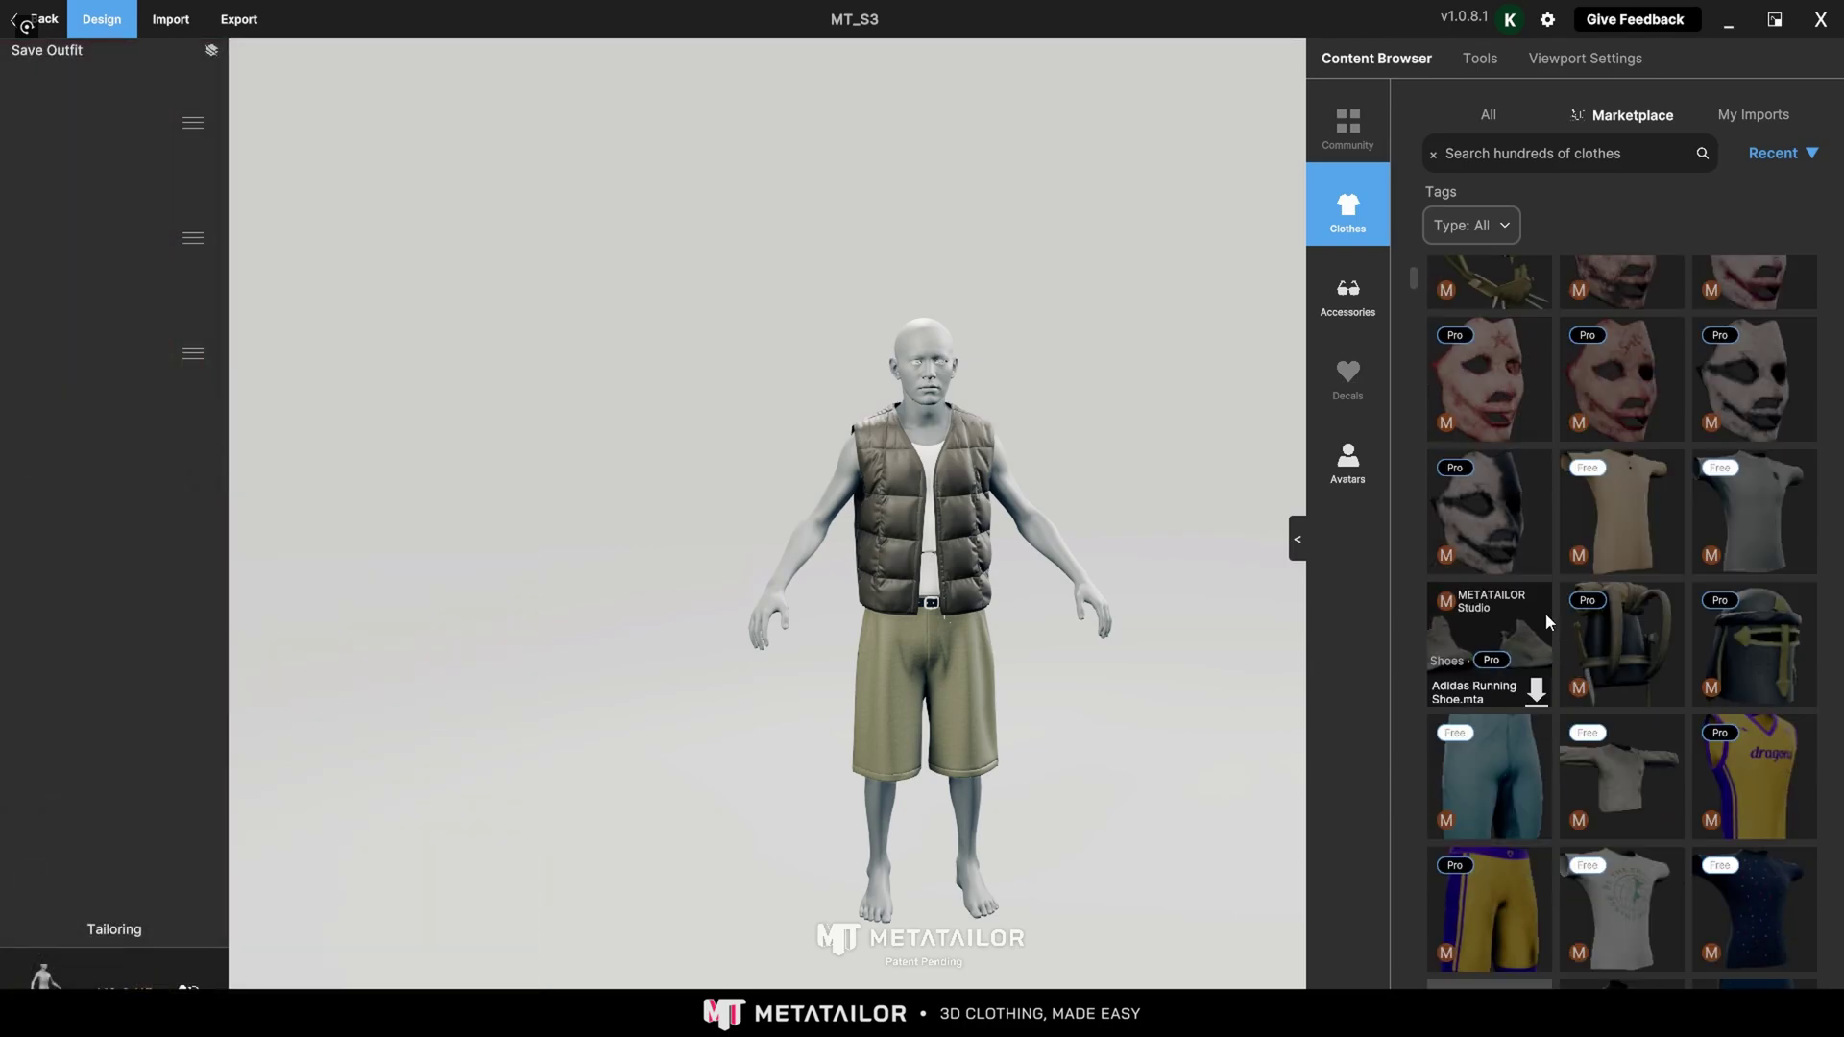
scroll(1553, 618, down, 3)
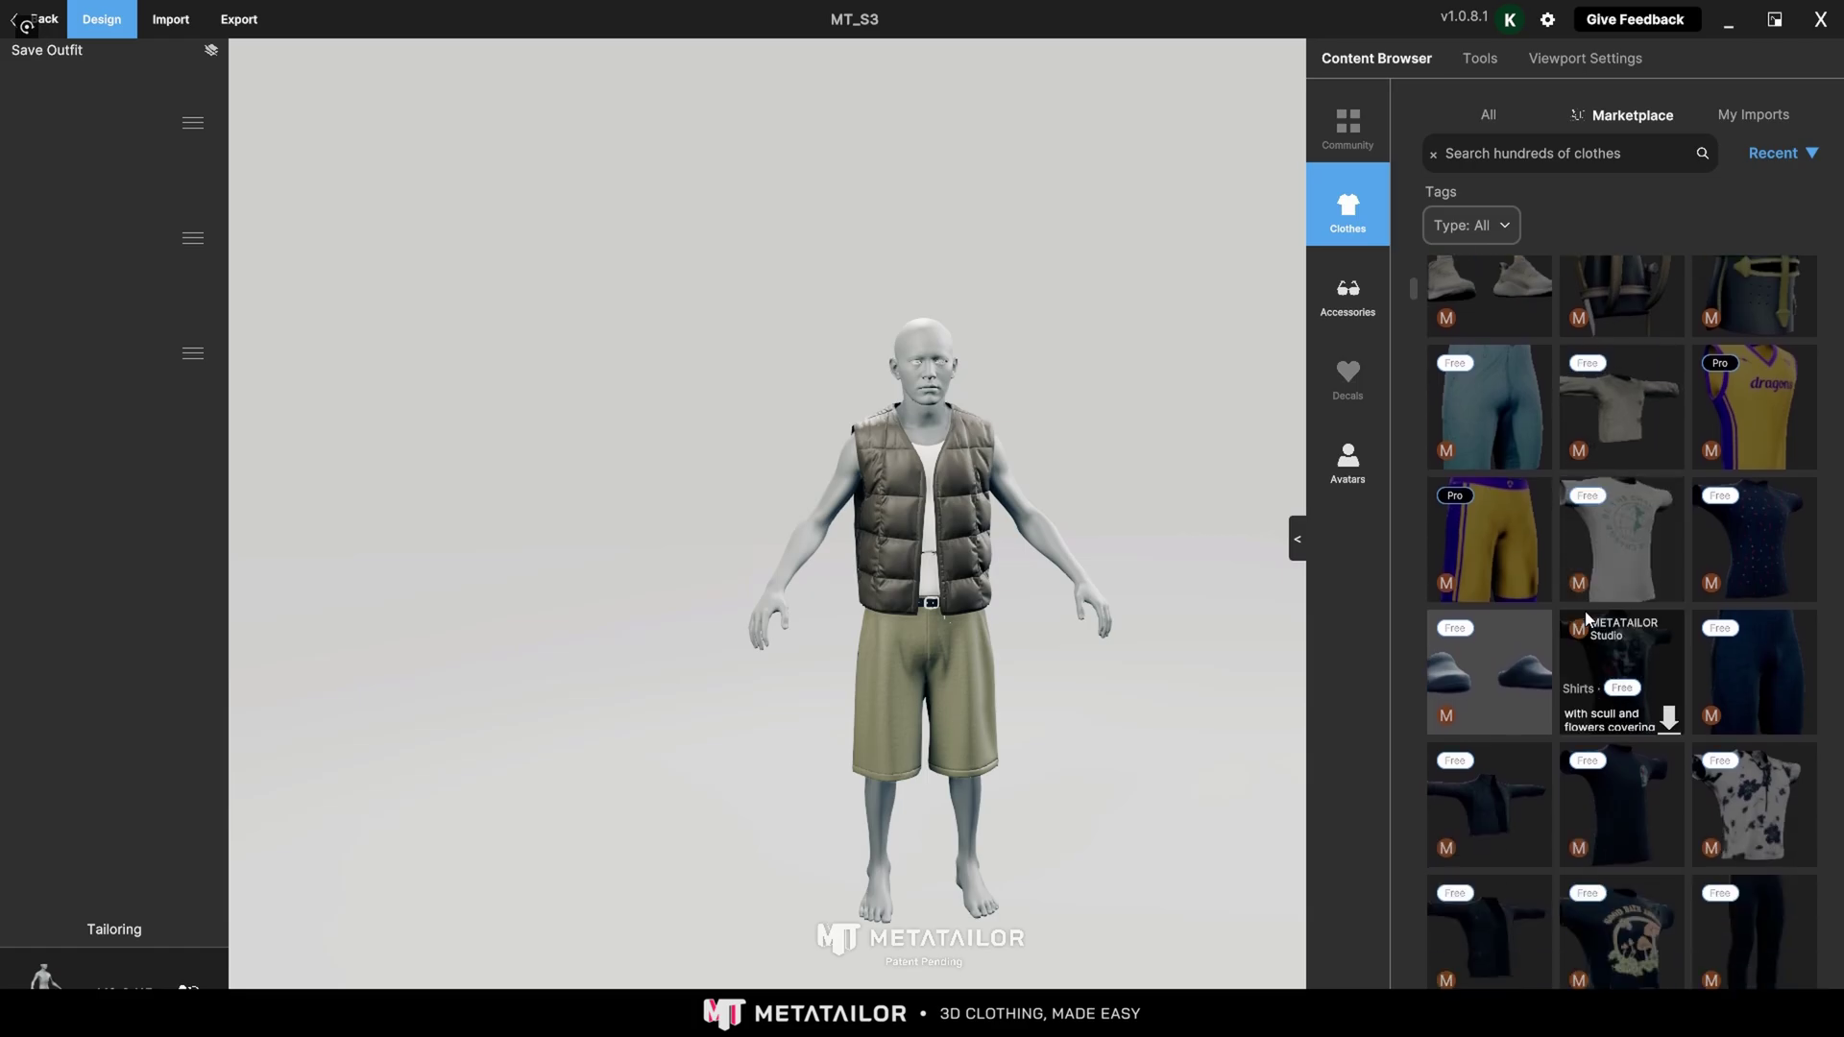
scroll(1586, 618, up, 2)
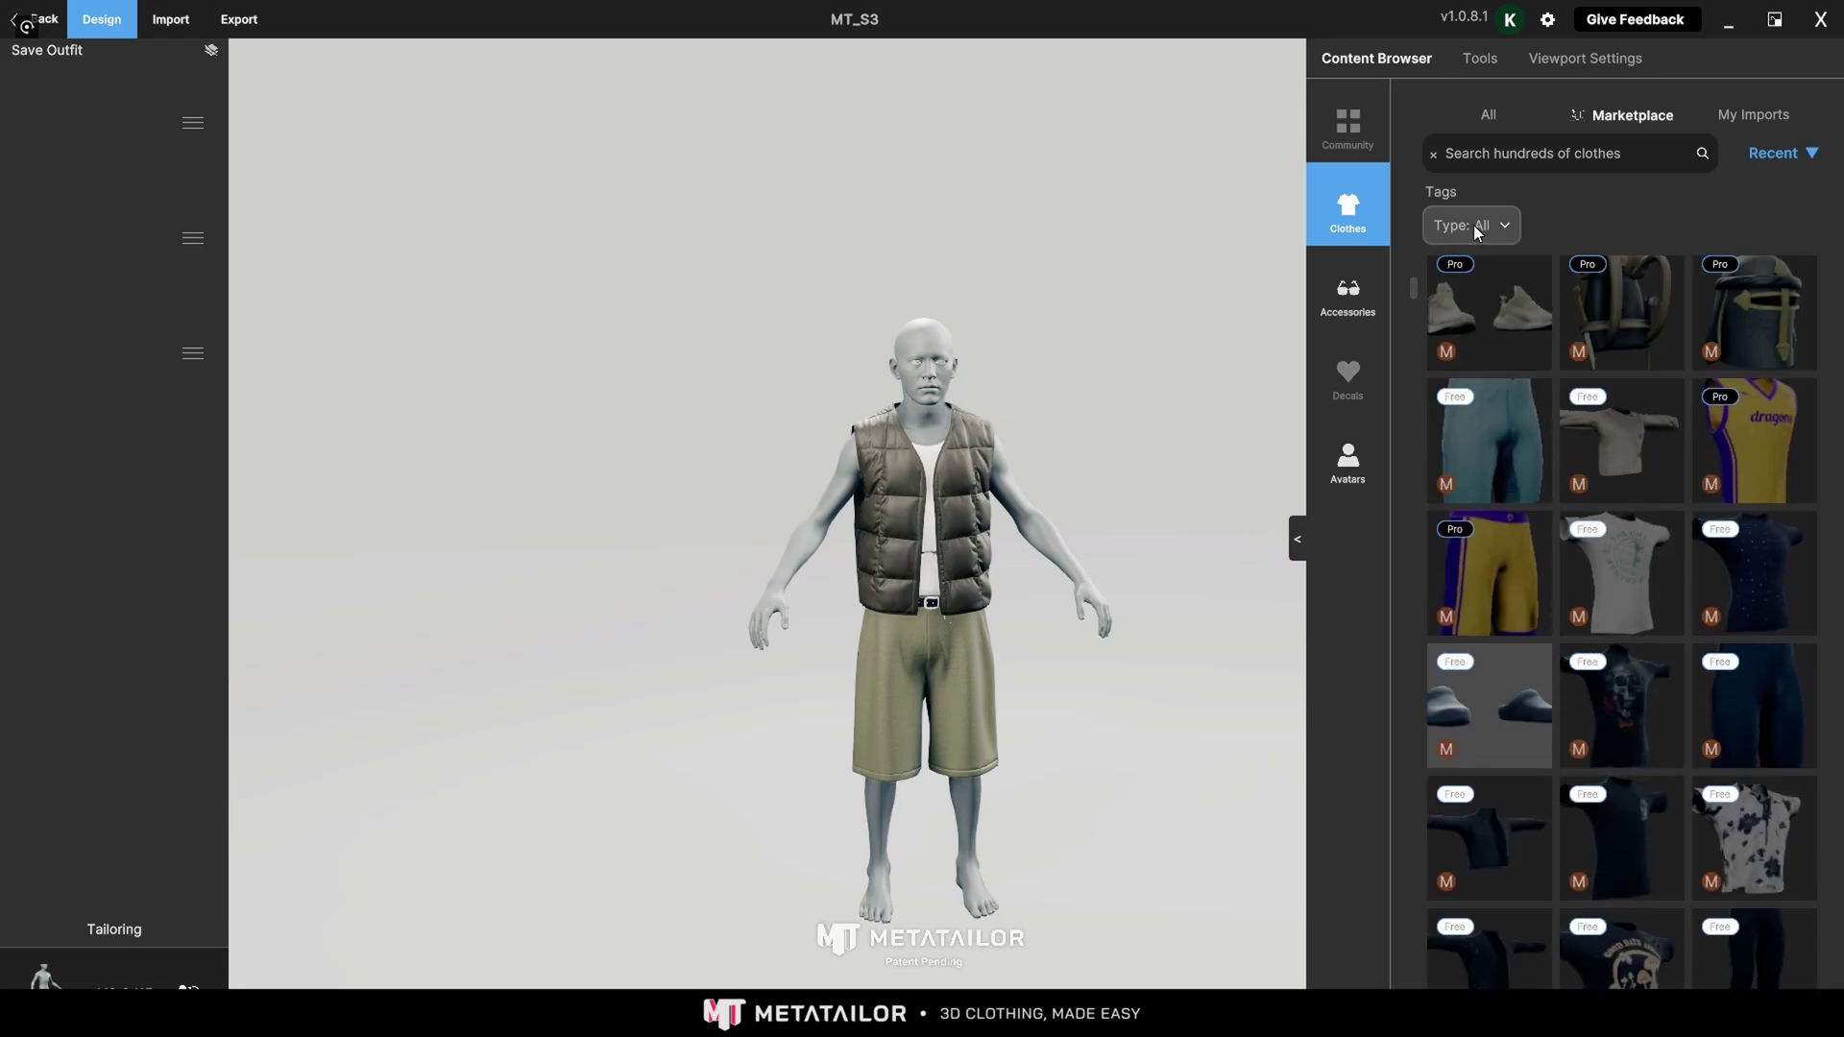
click(1473, 225)
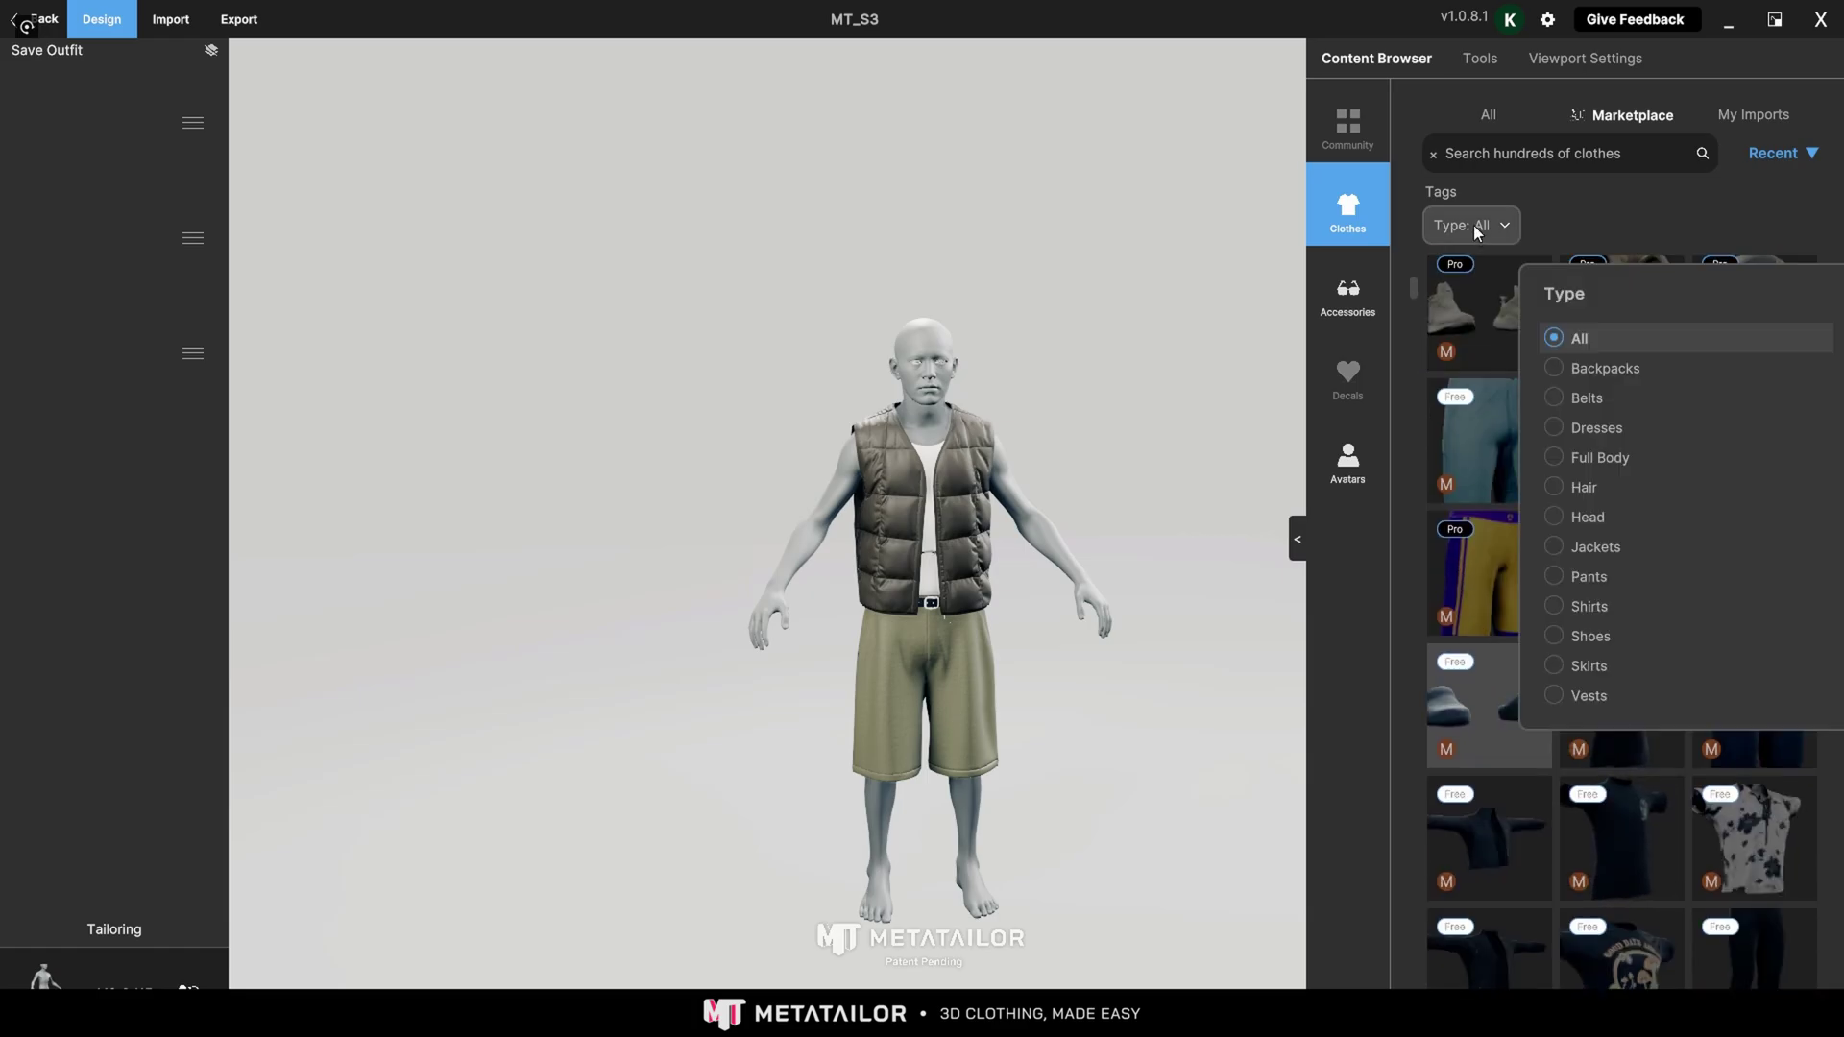
click(1591, 636)
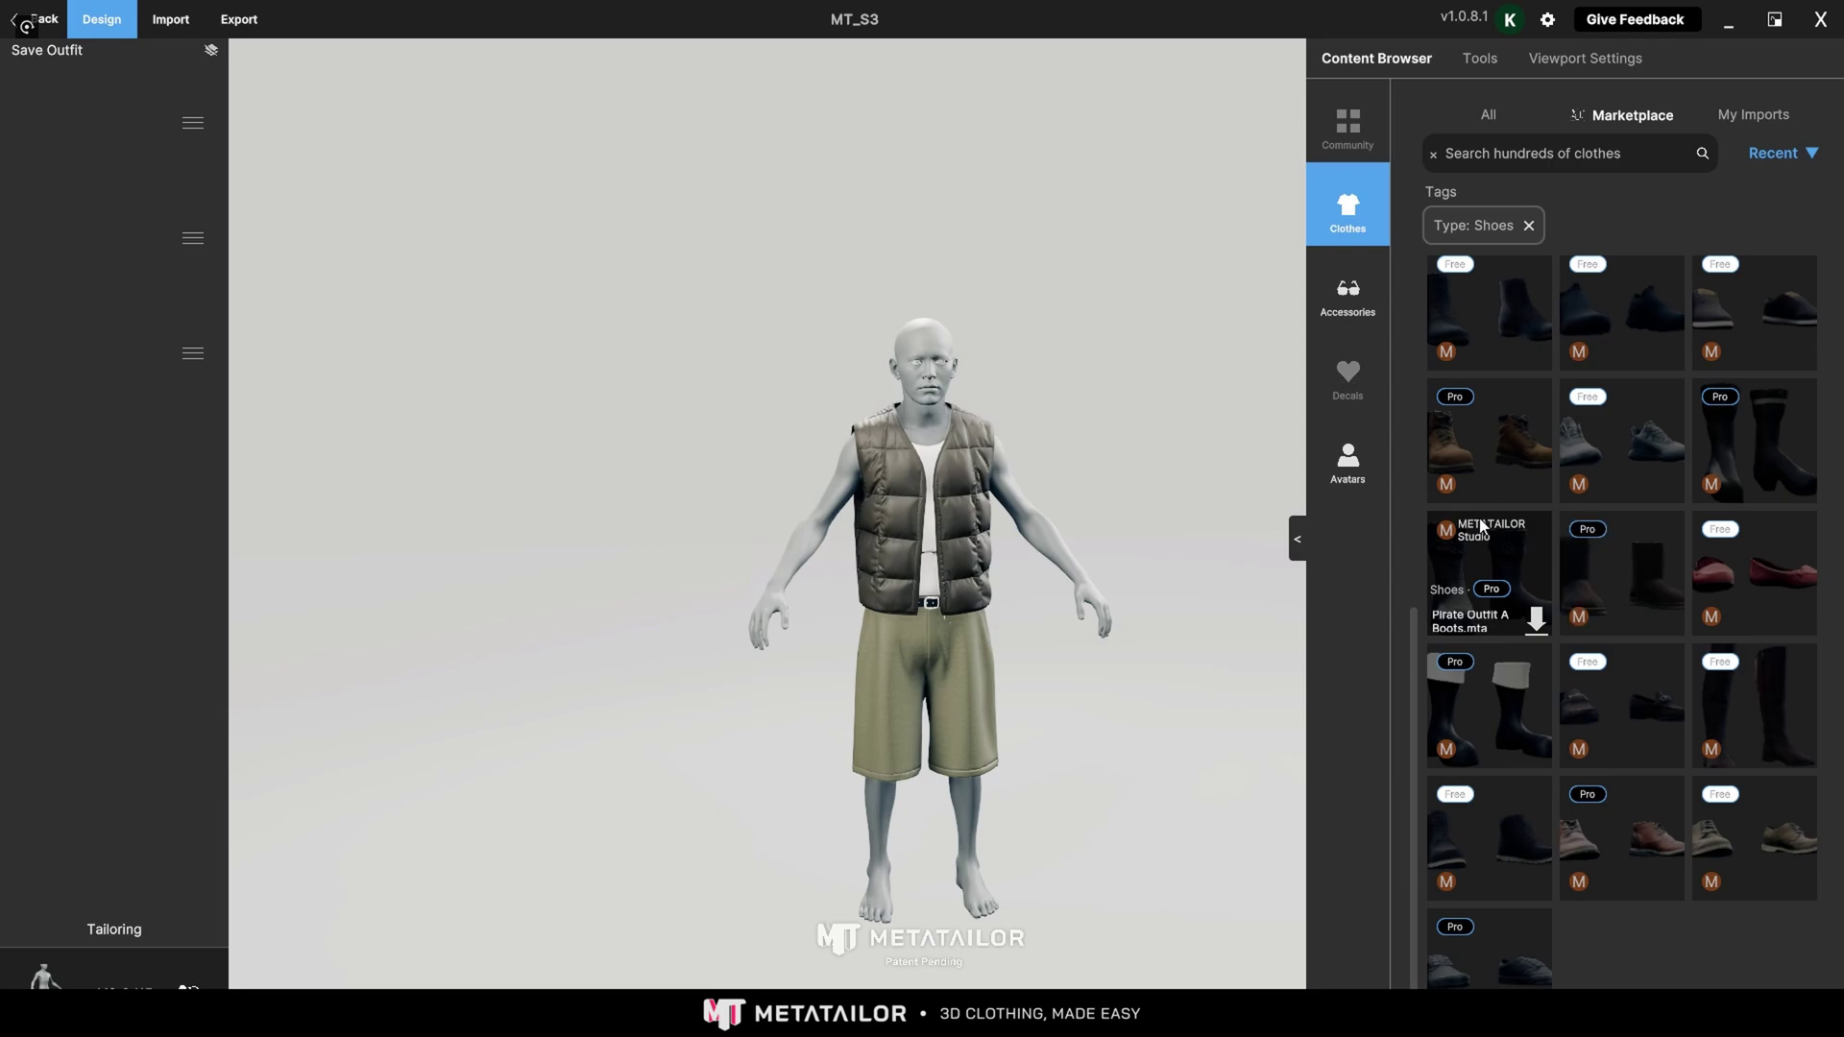
Download the free Generic running shoe and put it on the avatar.
click(1624, 427)
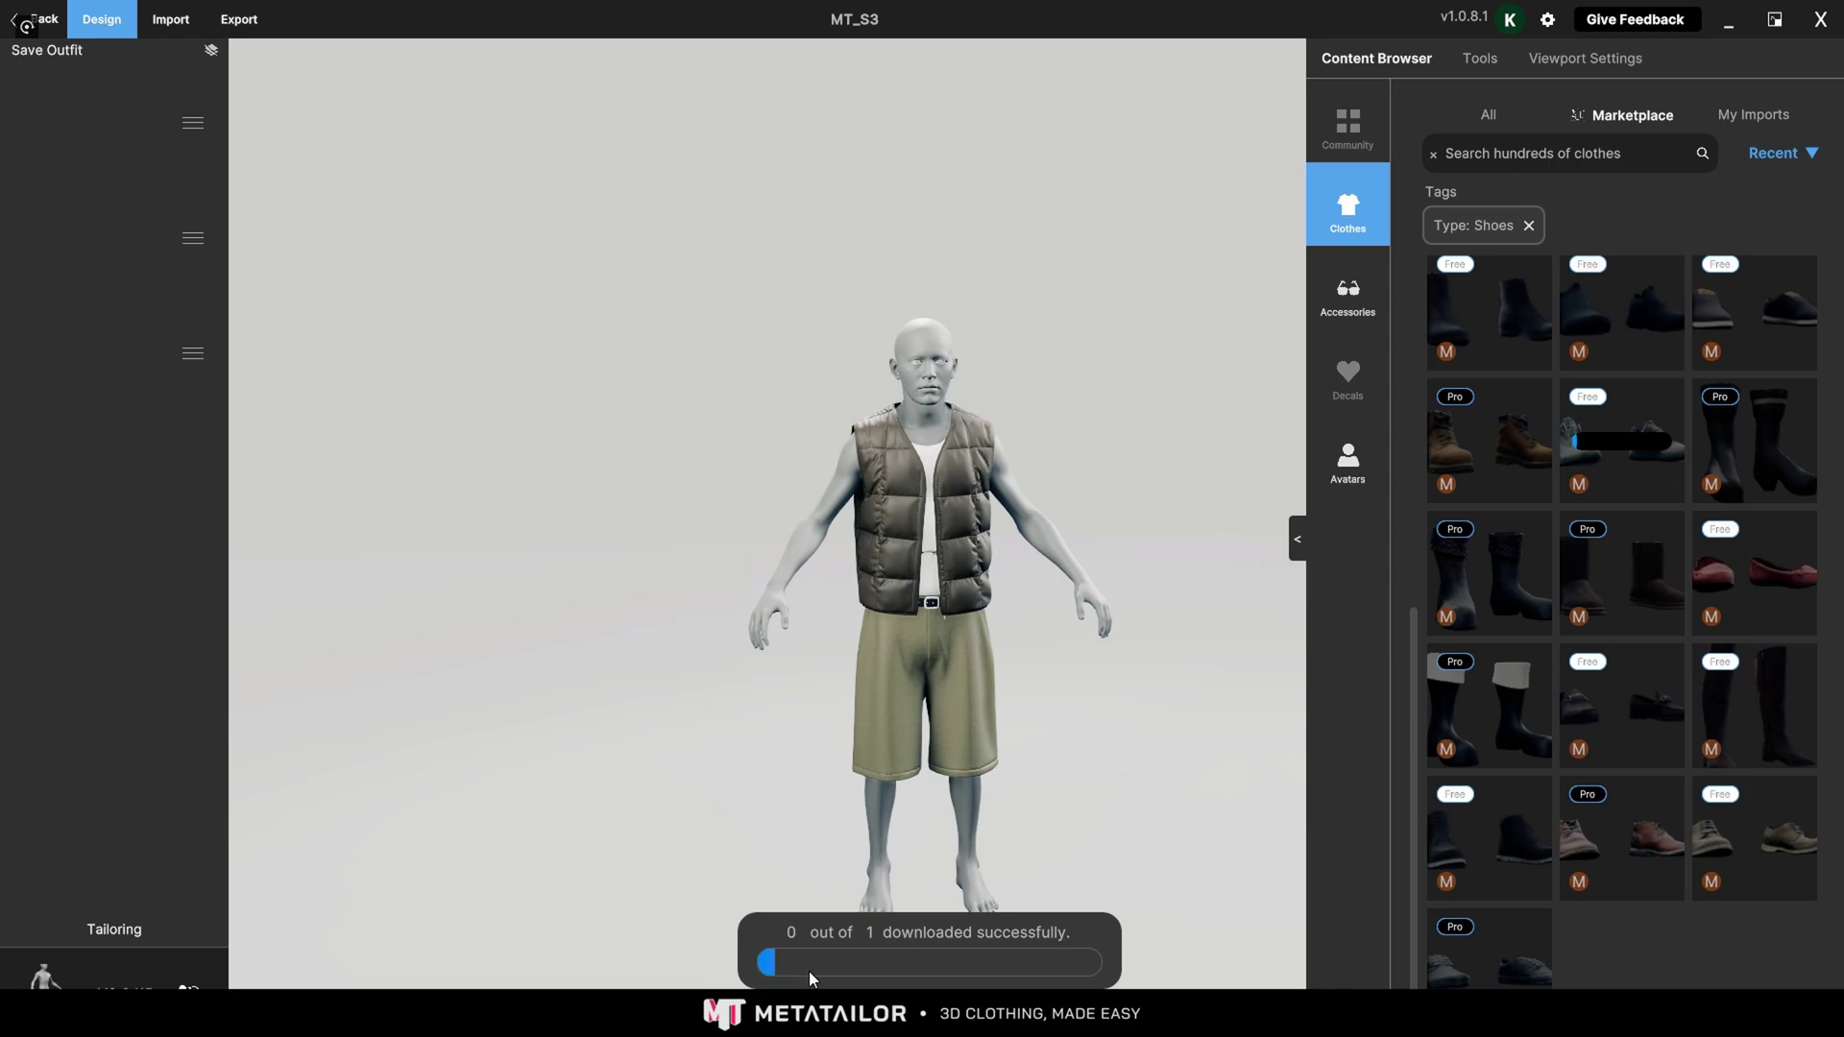
click(1587, 428)
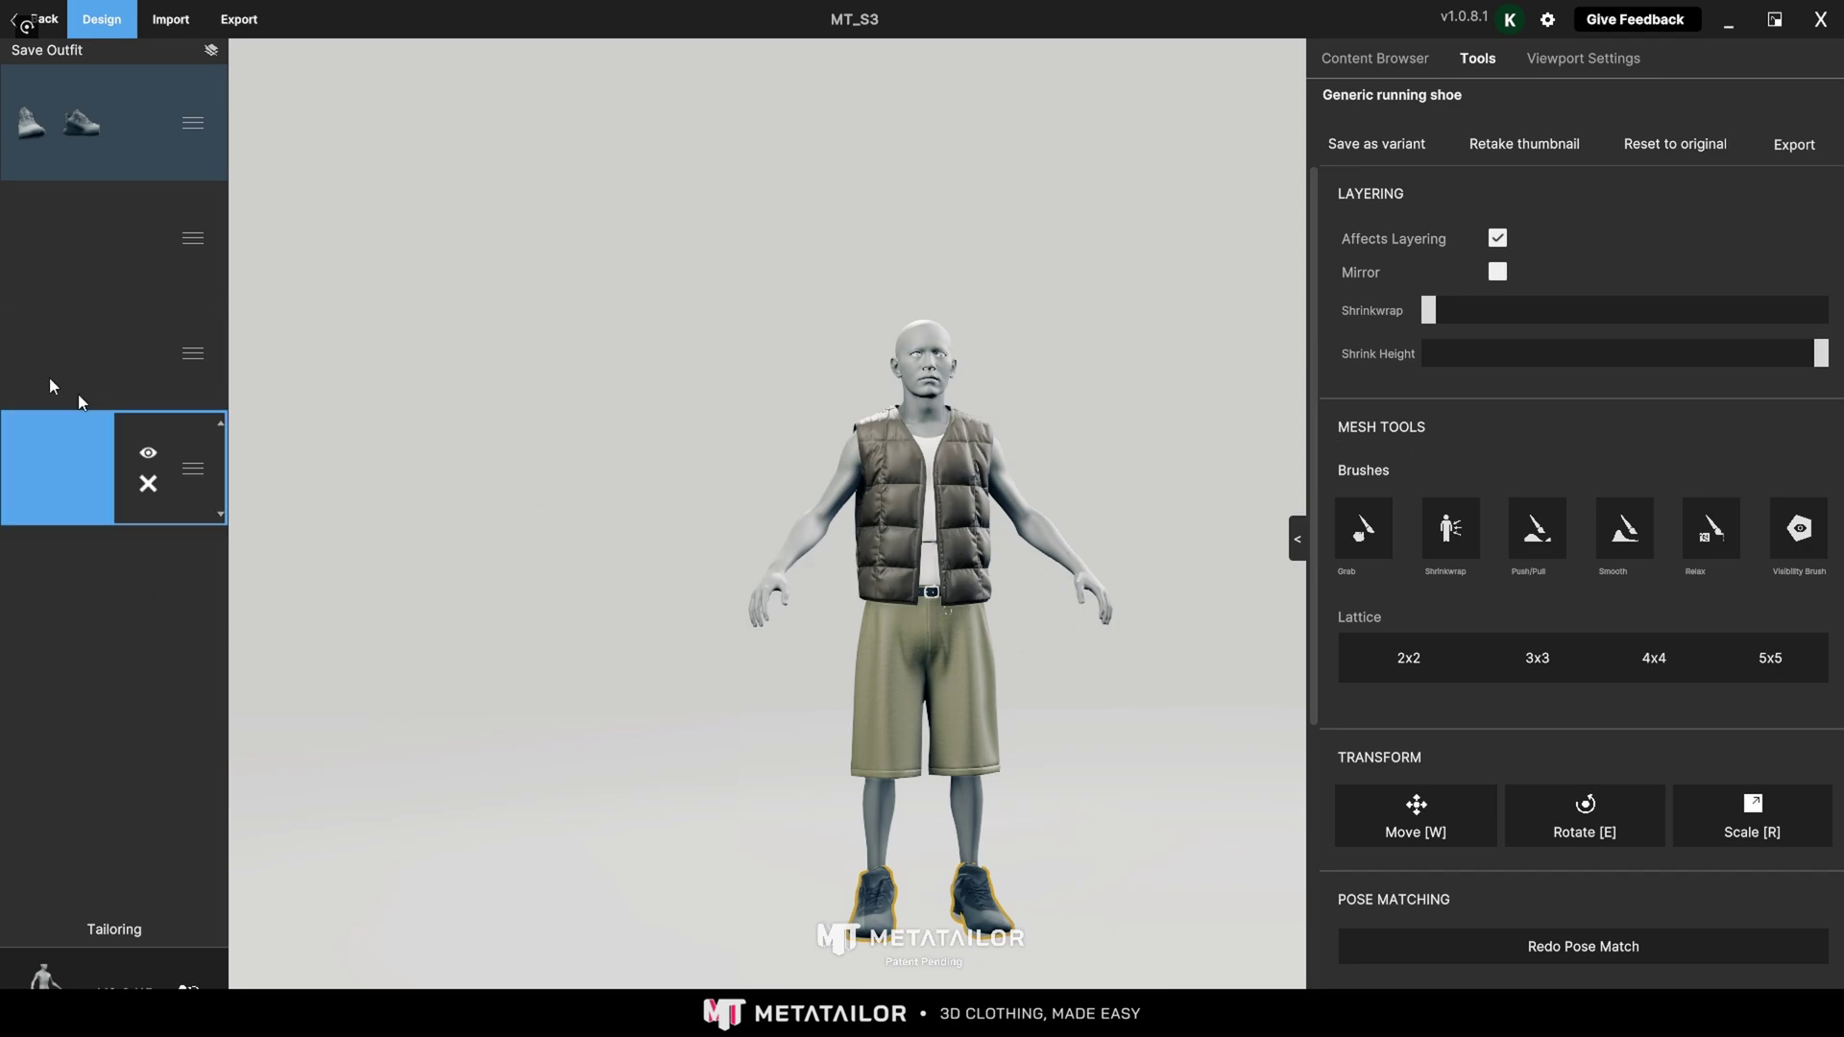
drag(1023, 803, 1085, 590)
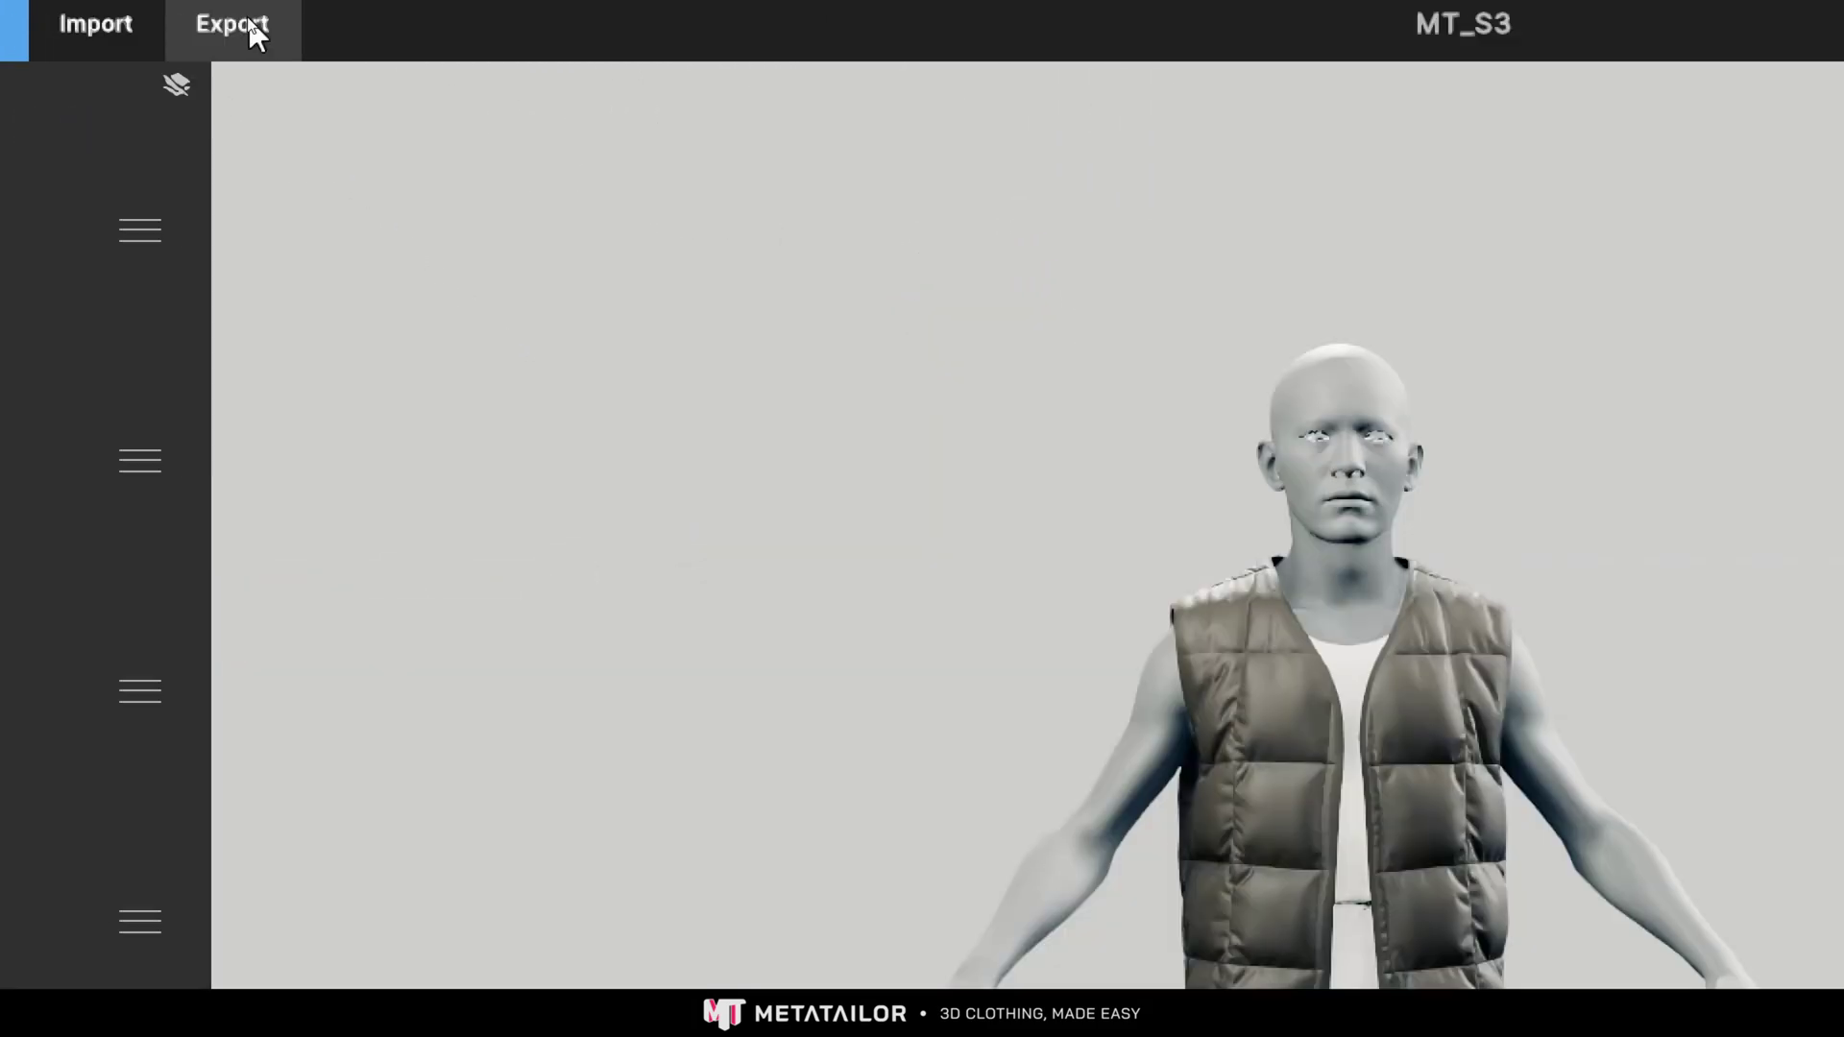
Export the outfit without the avatar as FBX with PNG textures, using MT_Myles as the folder name.
click(254, 34)
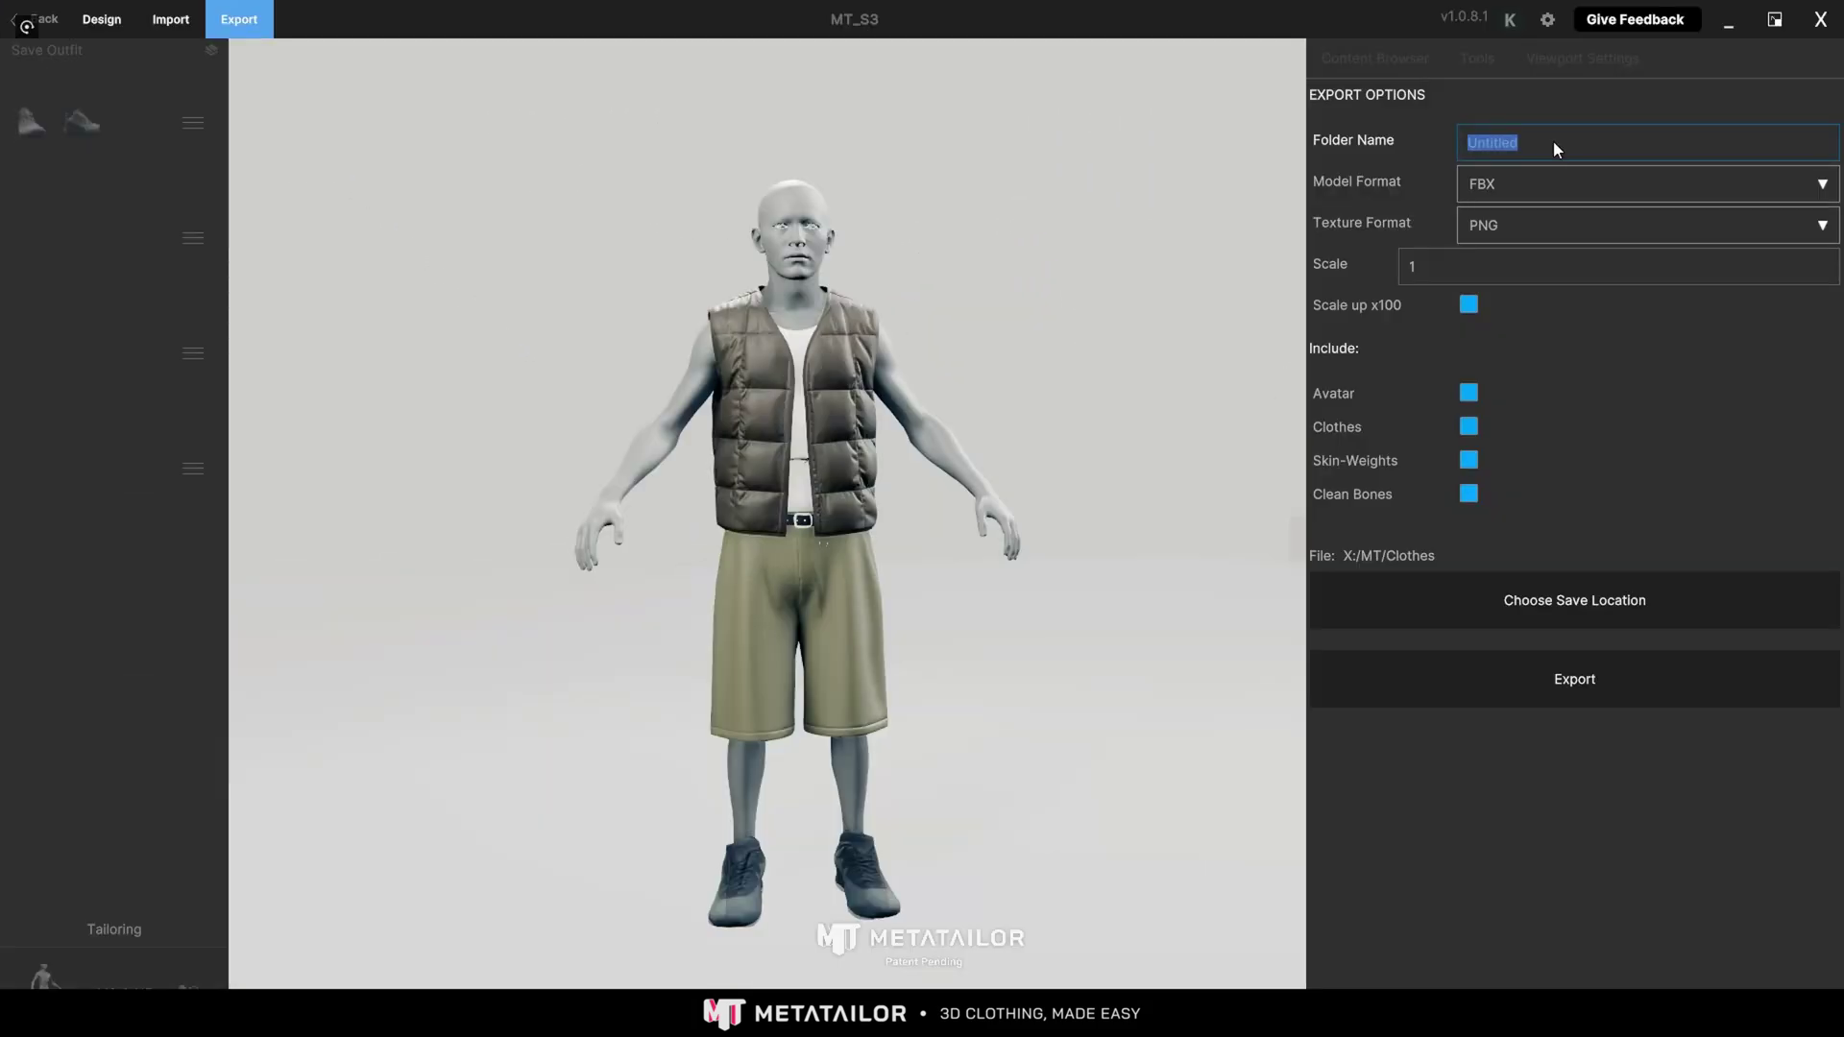
text(MT_Myles)
click(1470, 393)
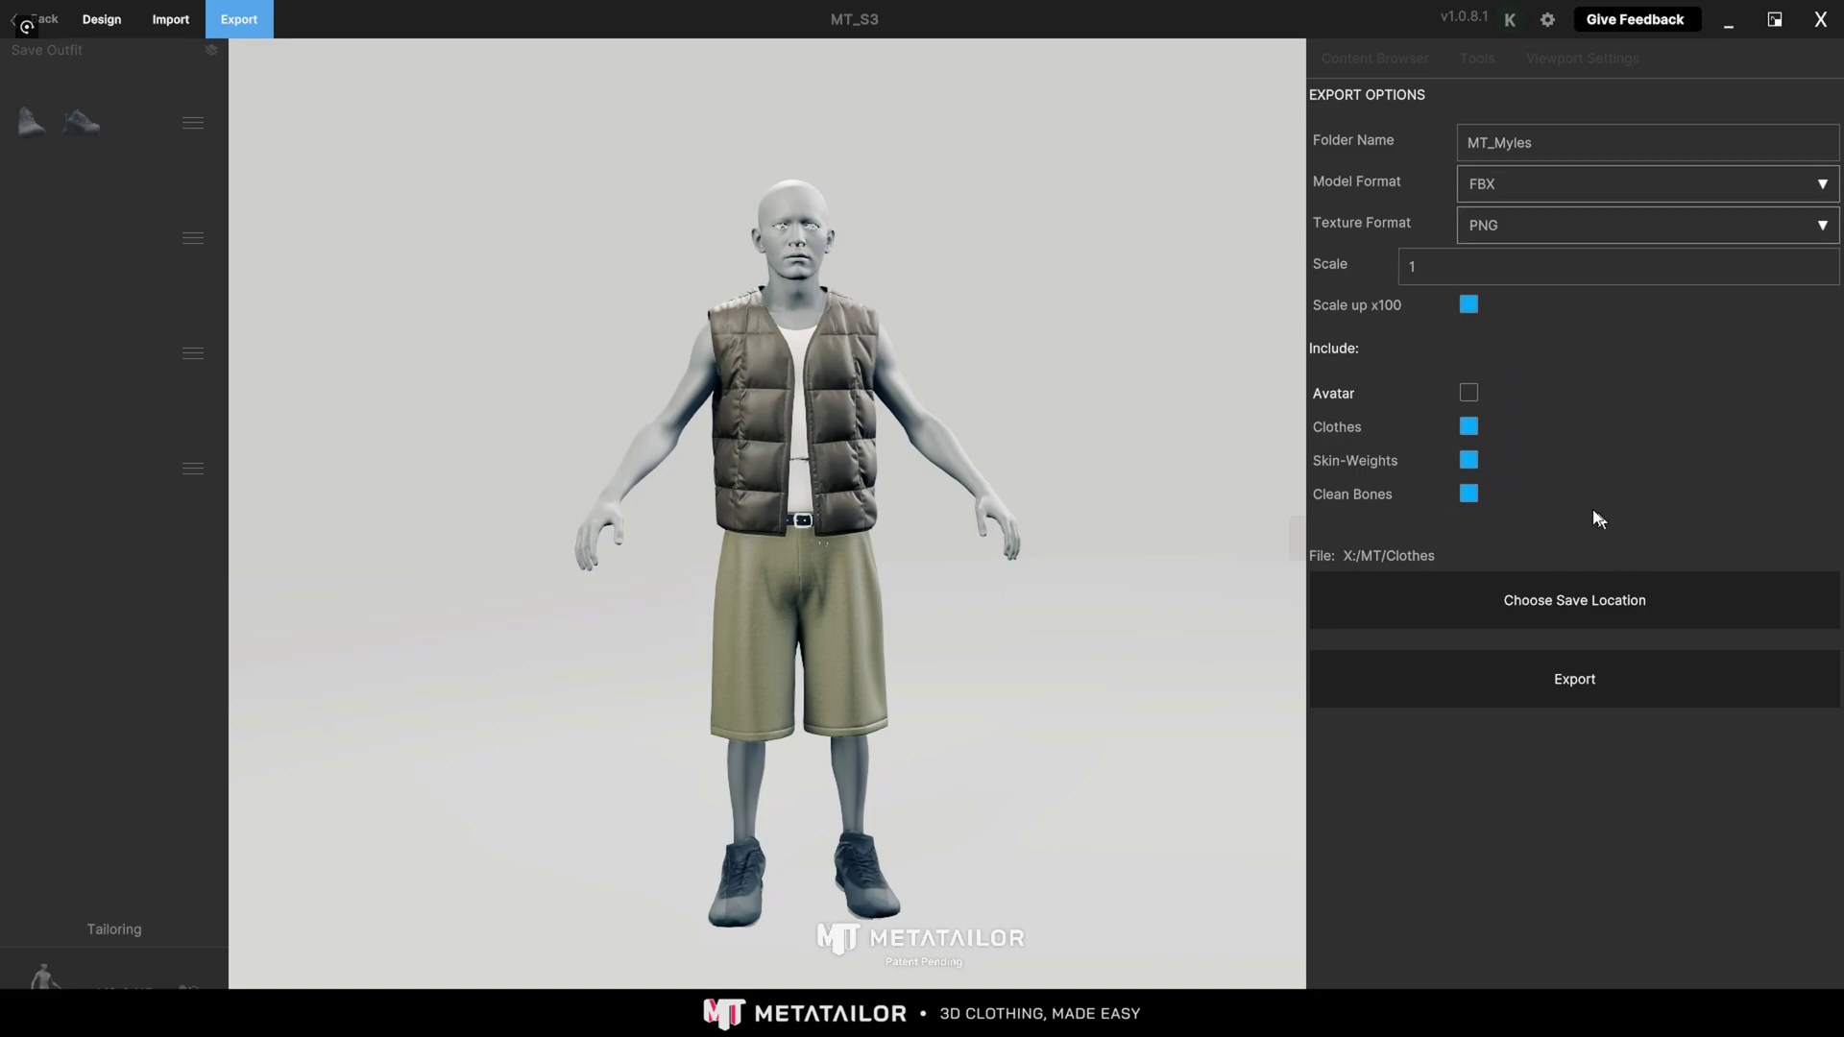
drag(951, 277, 883, 510)
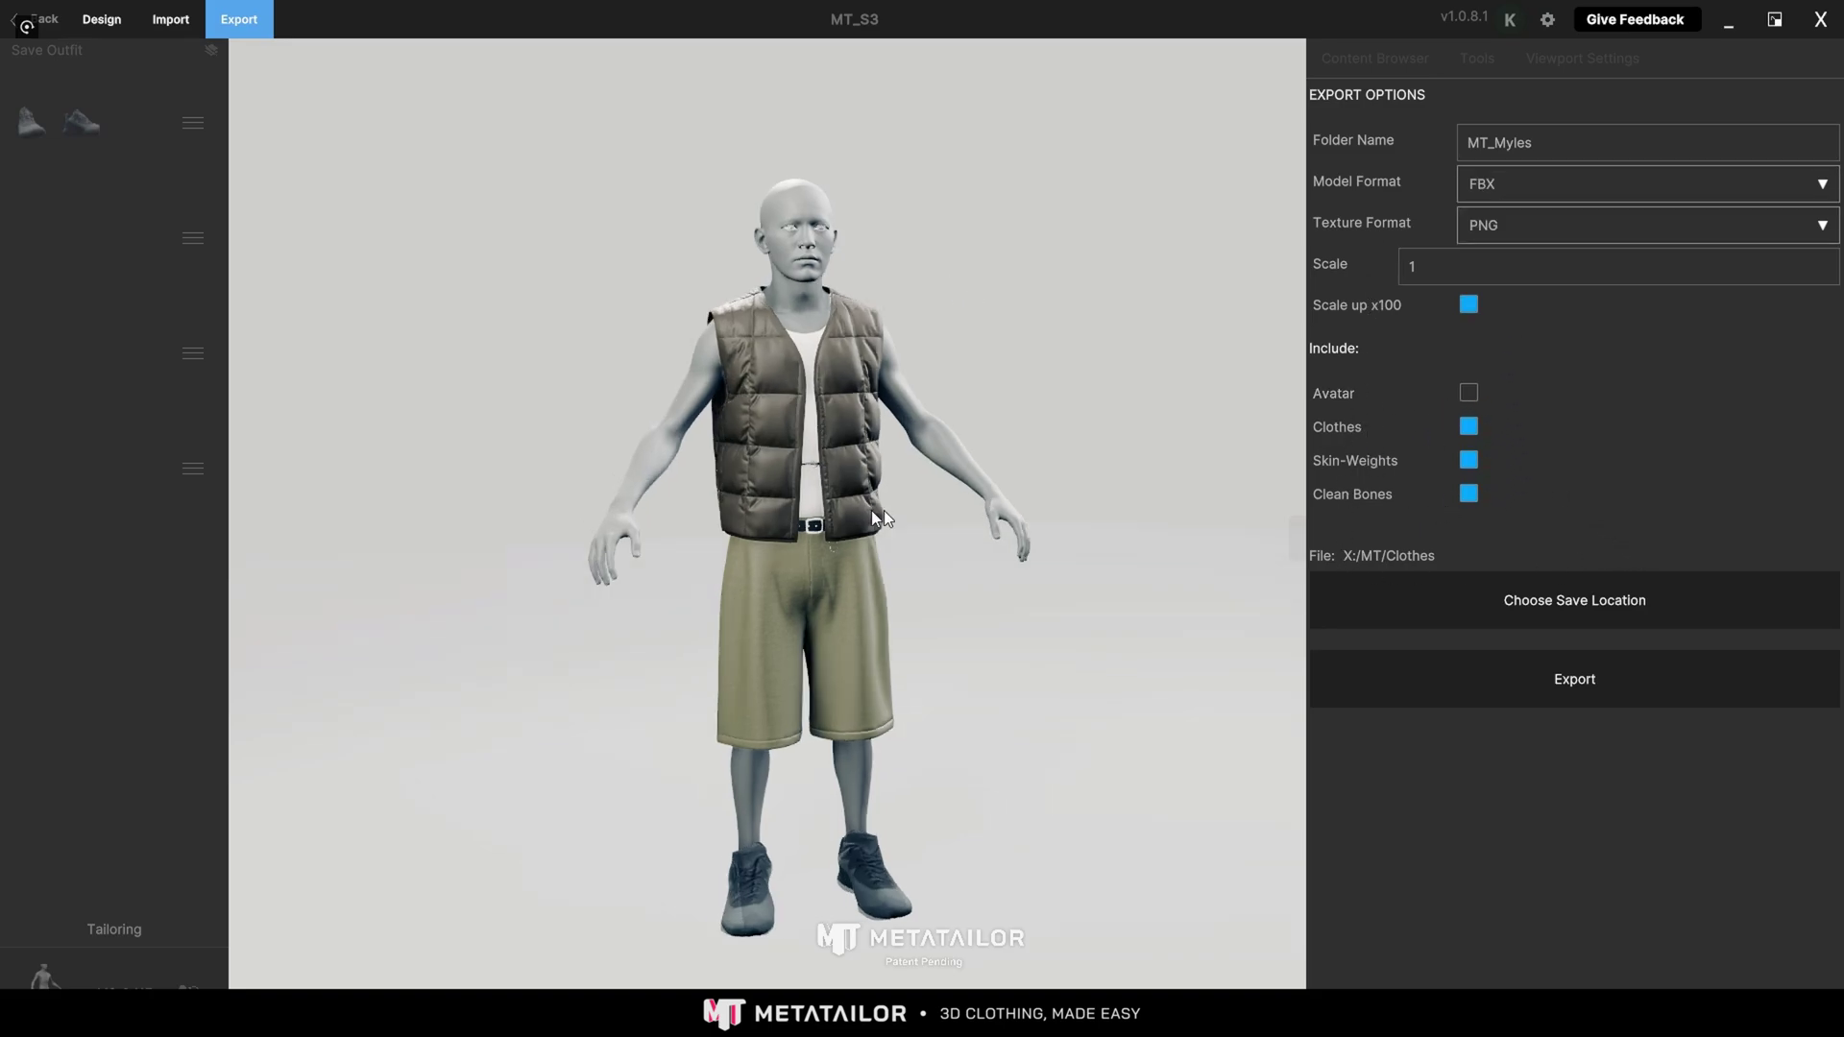
click(1543, 670)
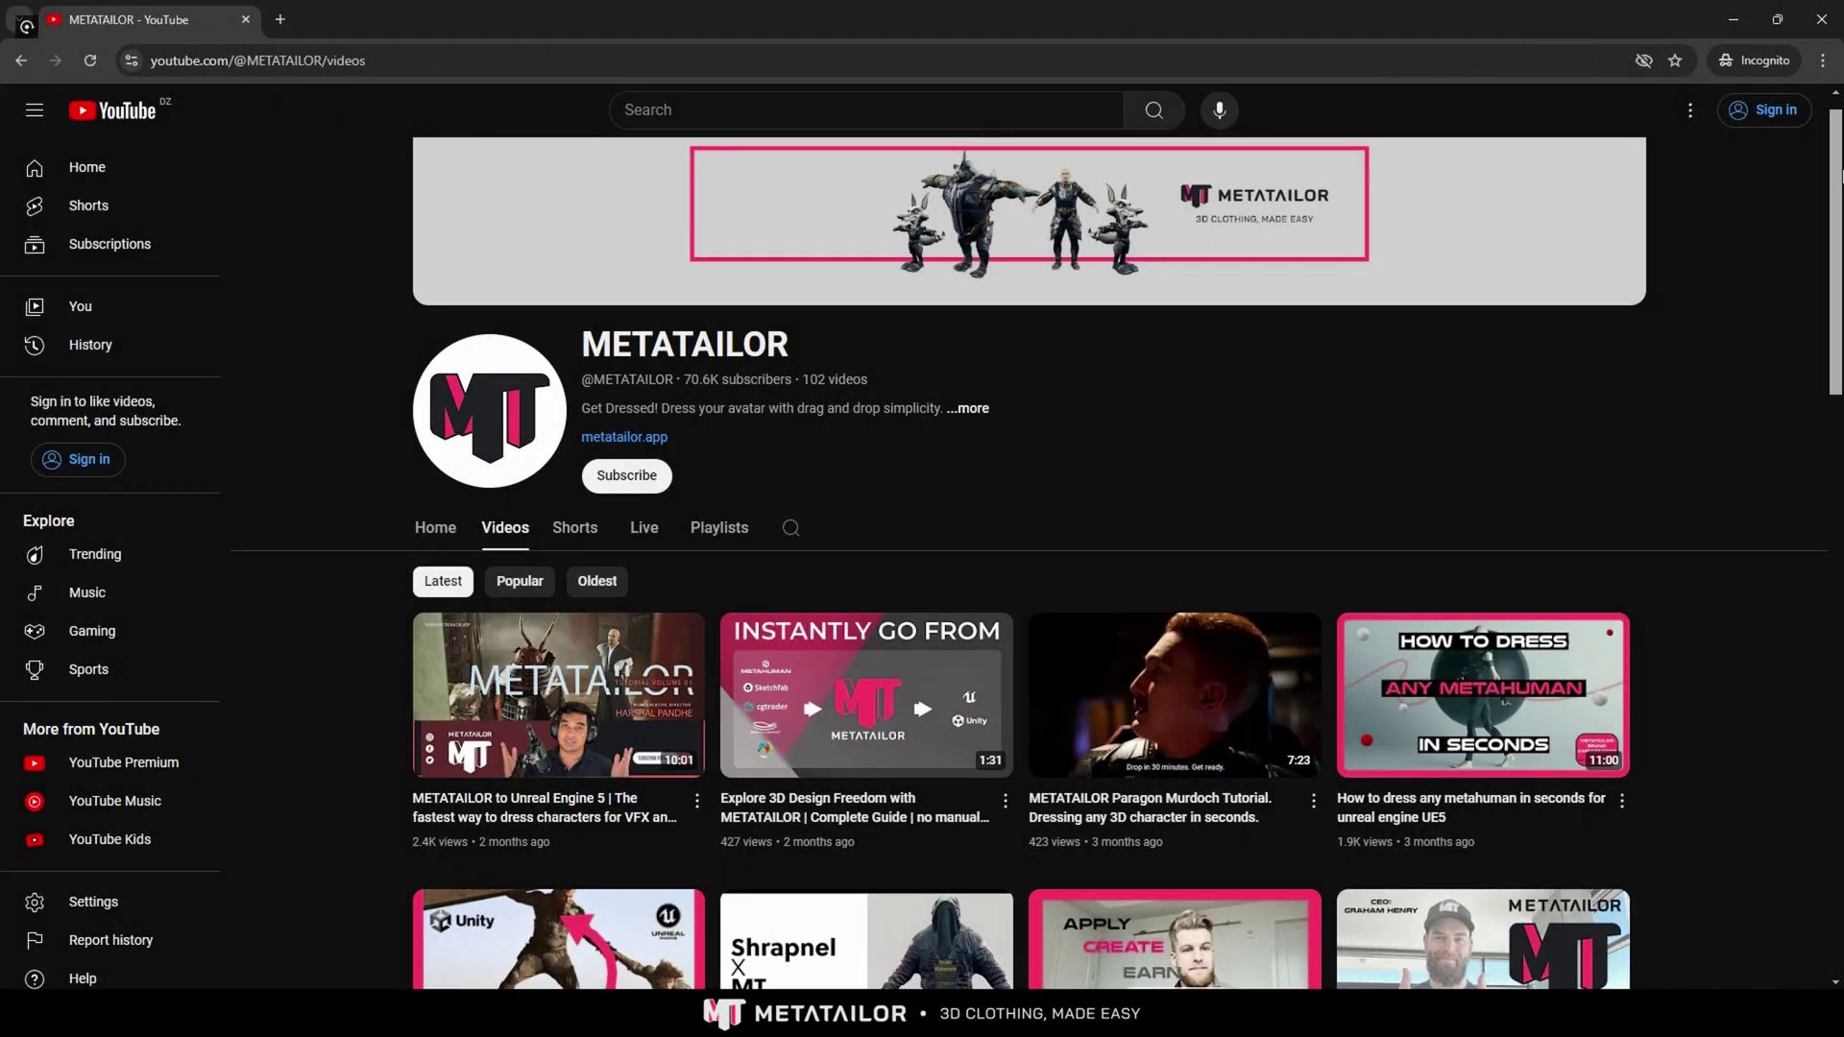
Look through the tutorial videos on the METATAILOR YouTube channel in the browser.
scroll(1028, 562, down, 2)
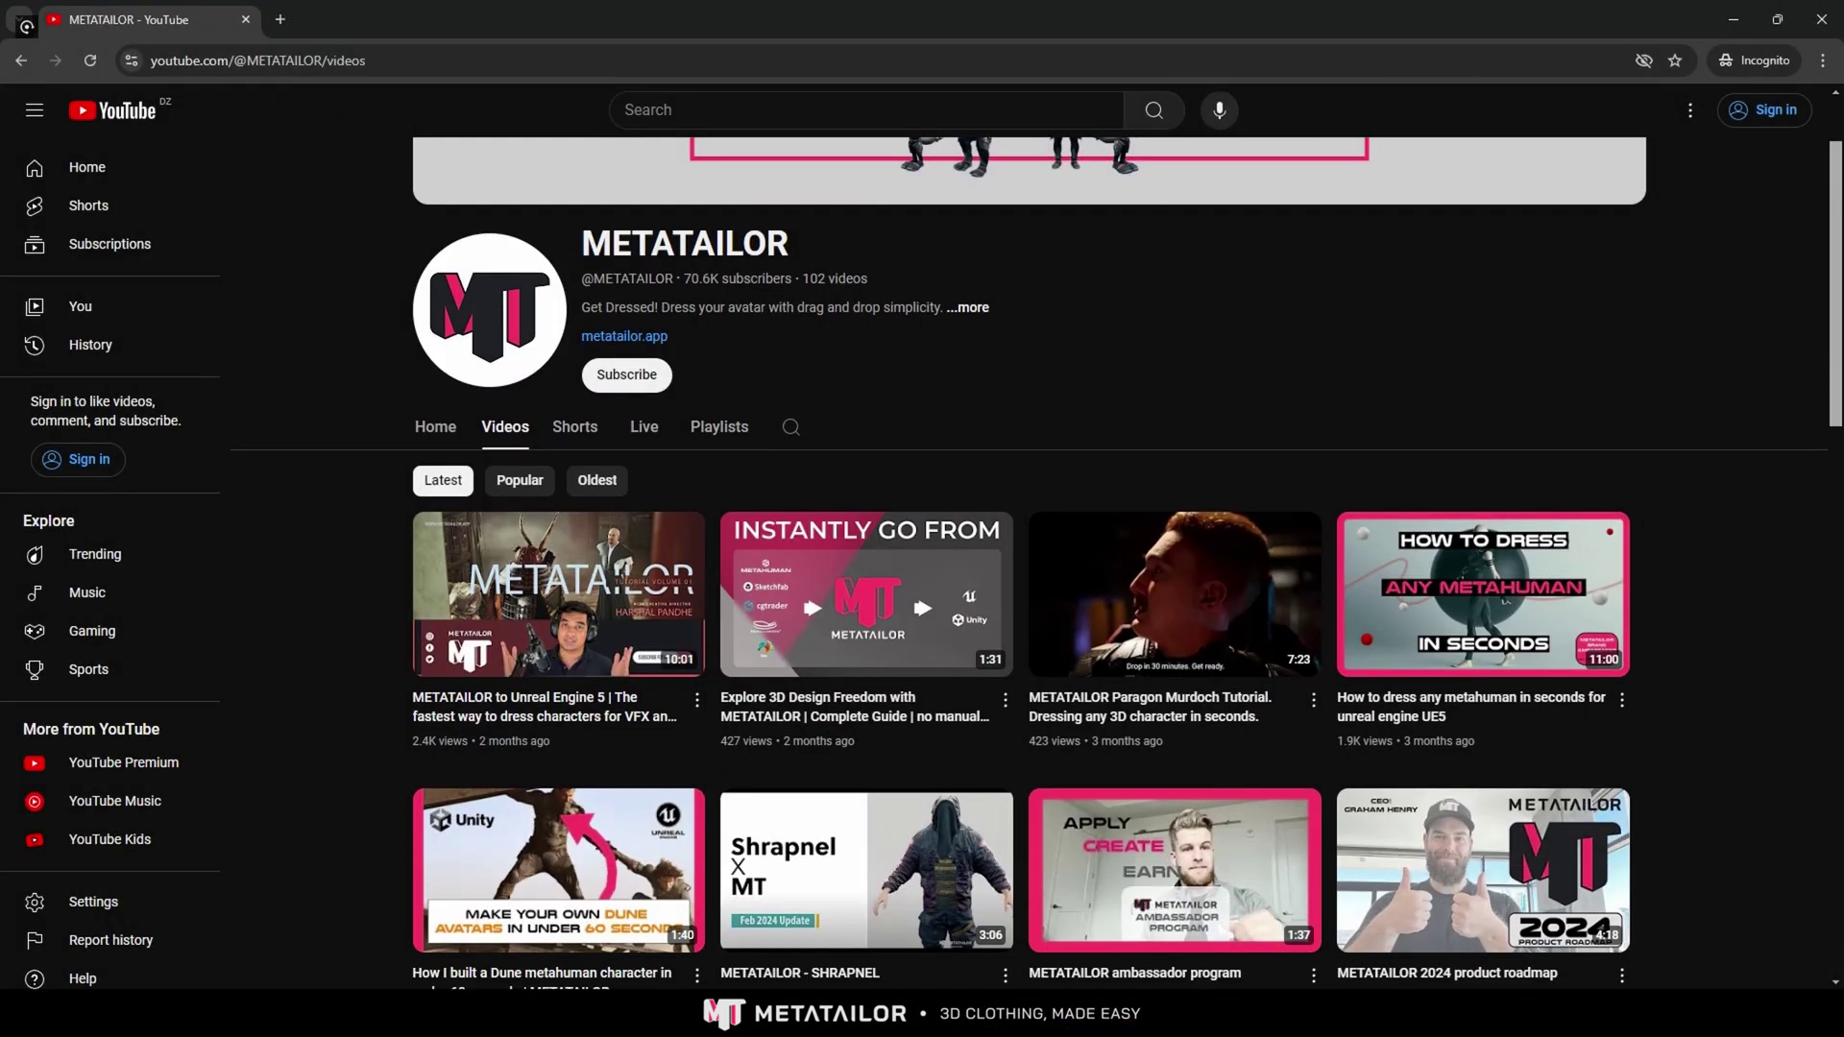
scroll(1028, 562, down, 2)
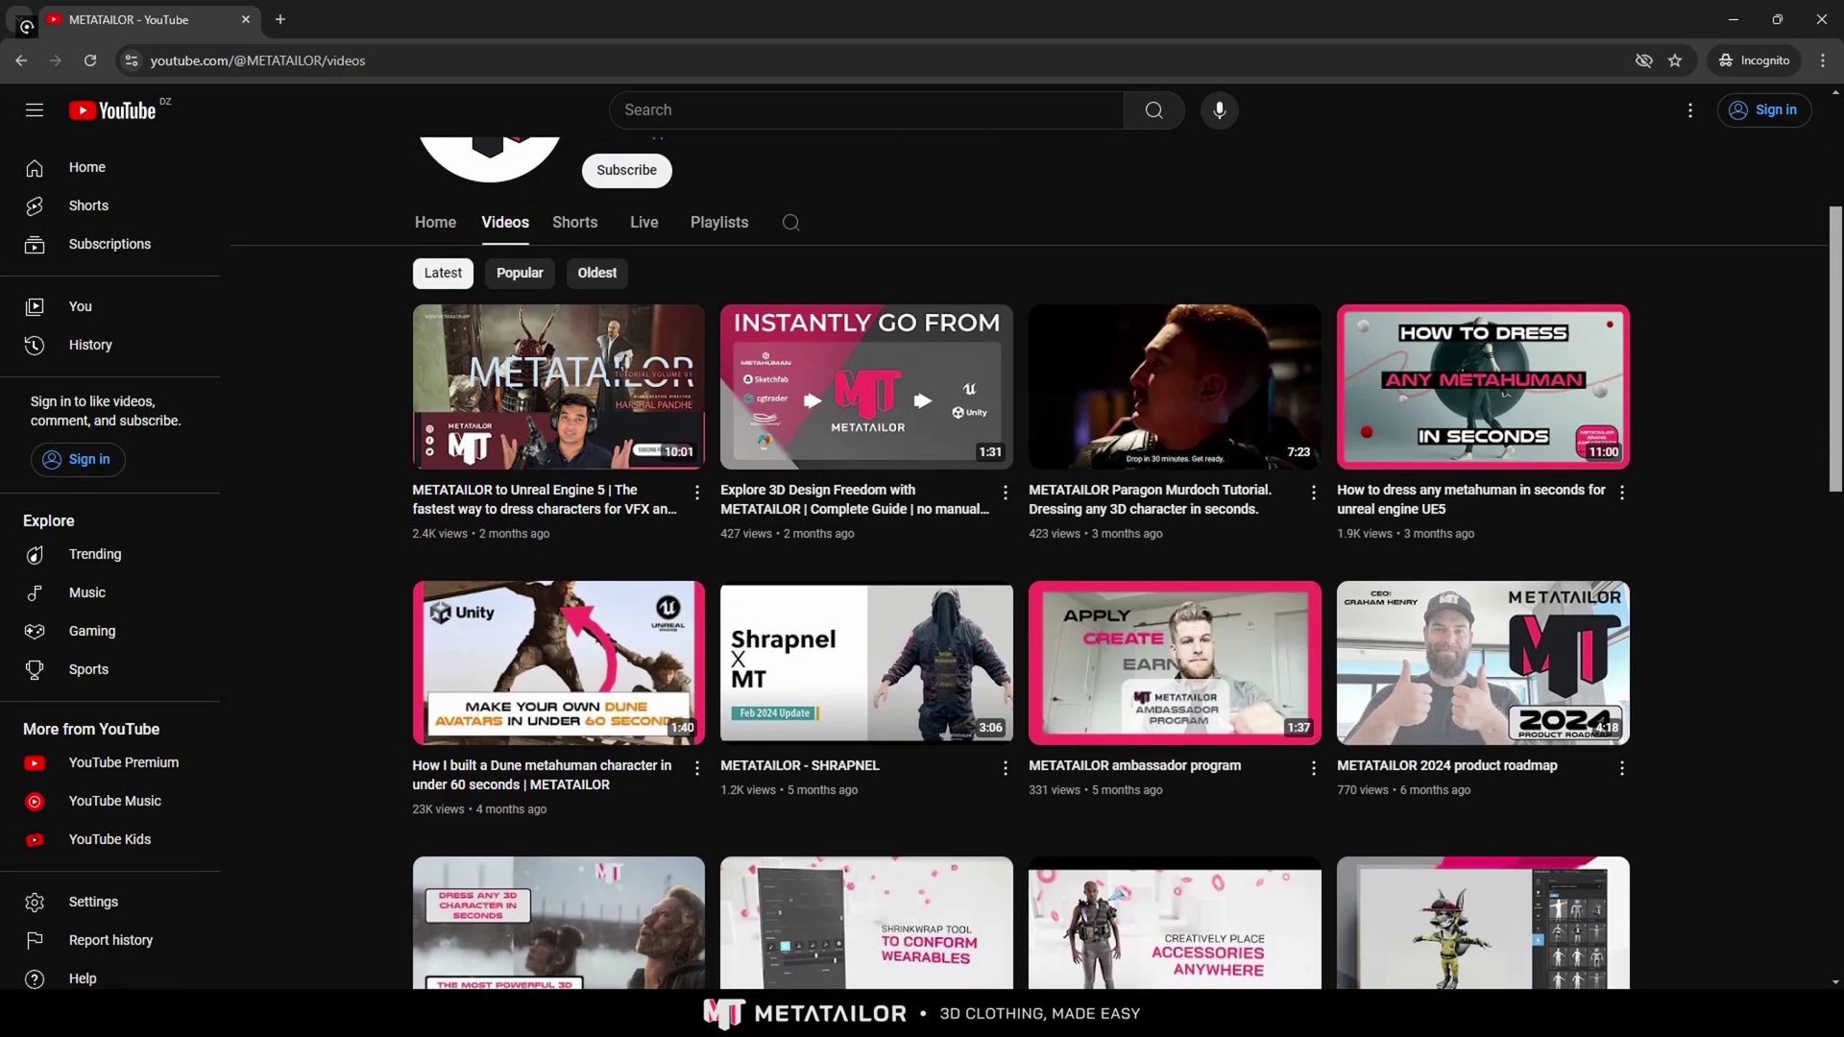
scroll(1028, 562, down, 2)
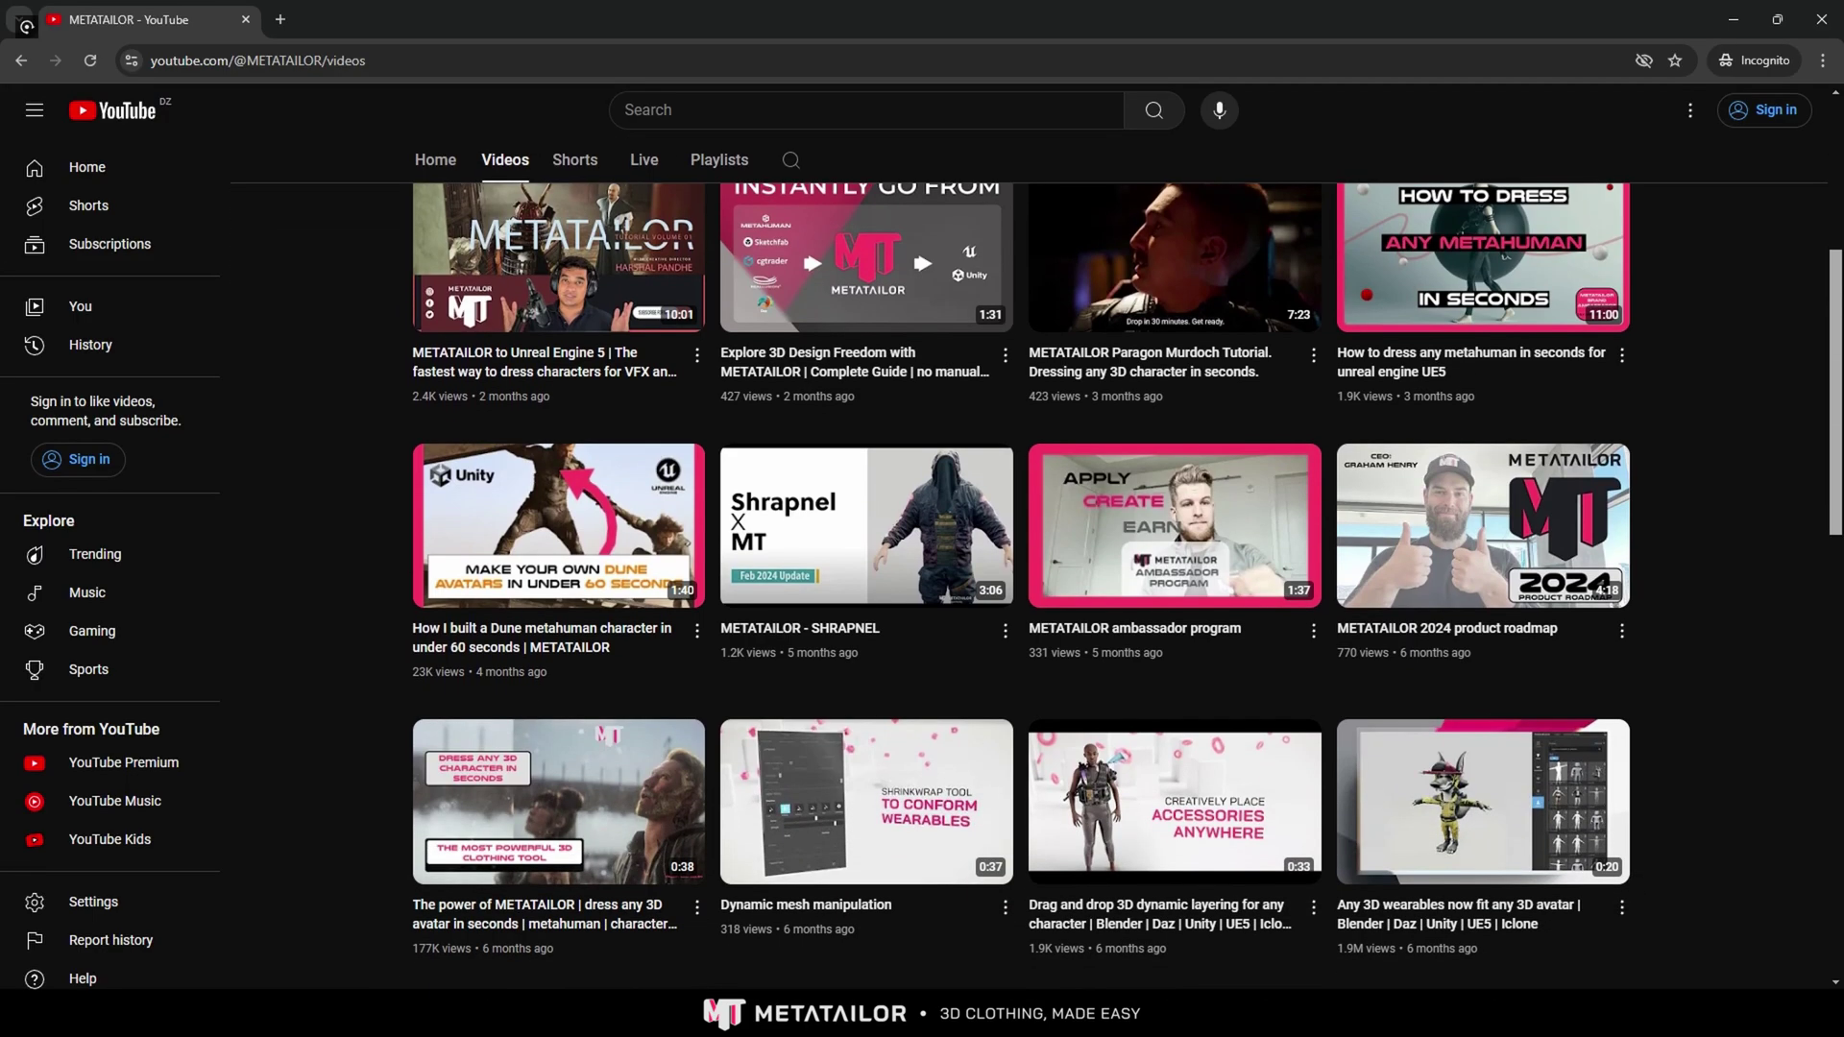
scroll(1028, 562, down, 3)
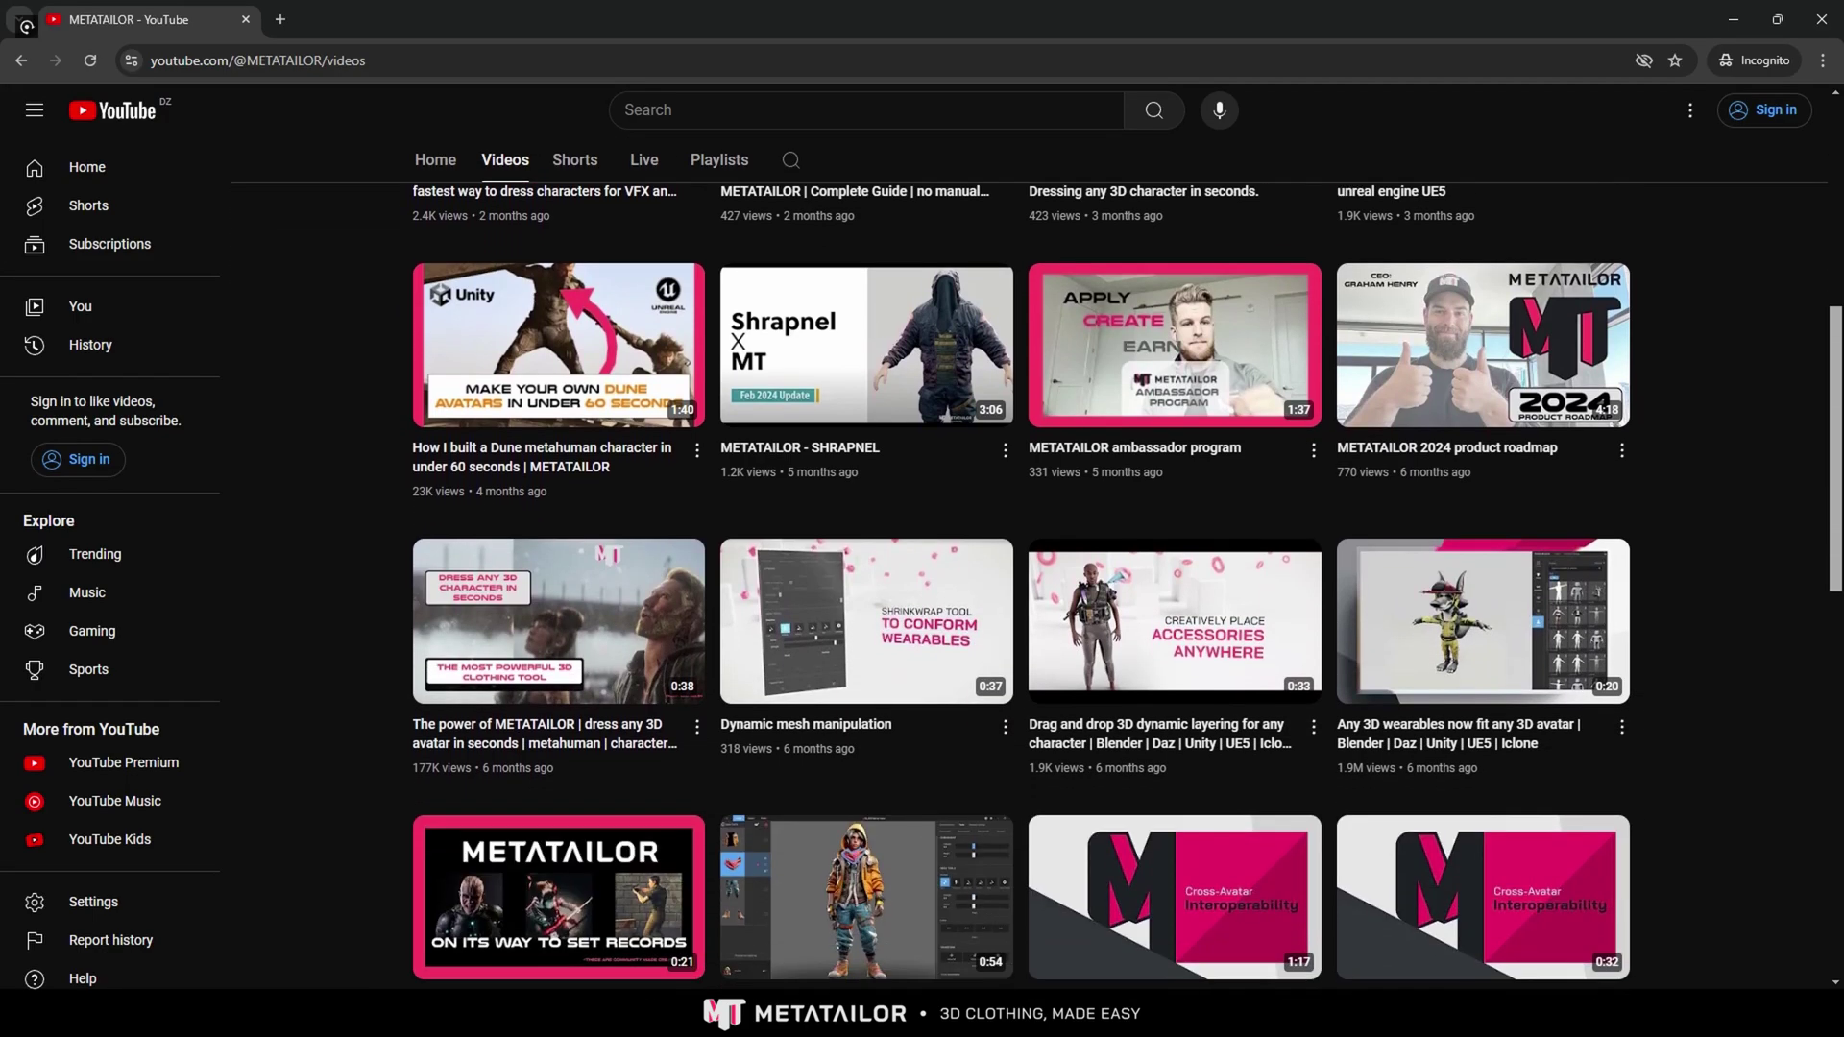
scroll(1838, 538, down, 3)
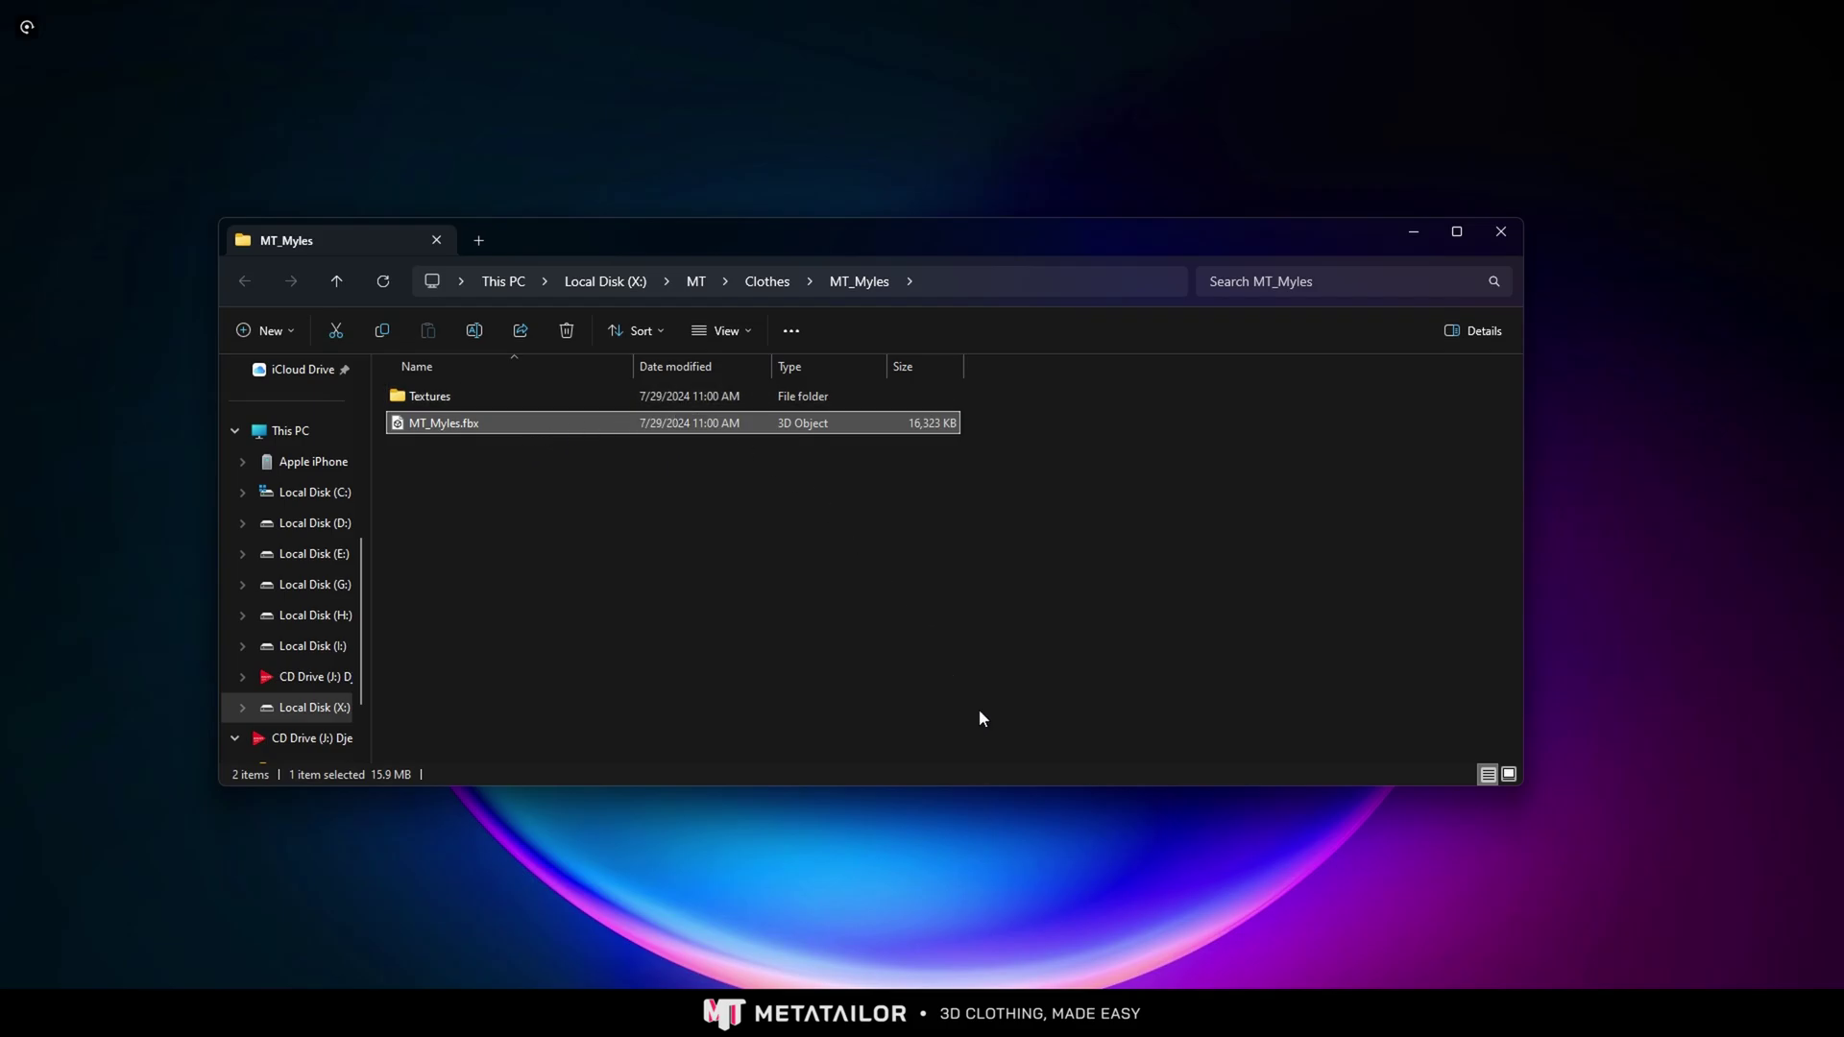
Switch to Unreal Engine and load MT_Myles.fbx for import into the clothes/MT/1 content folder.
click(1131, 912)
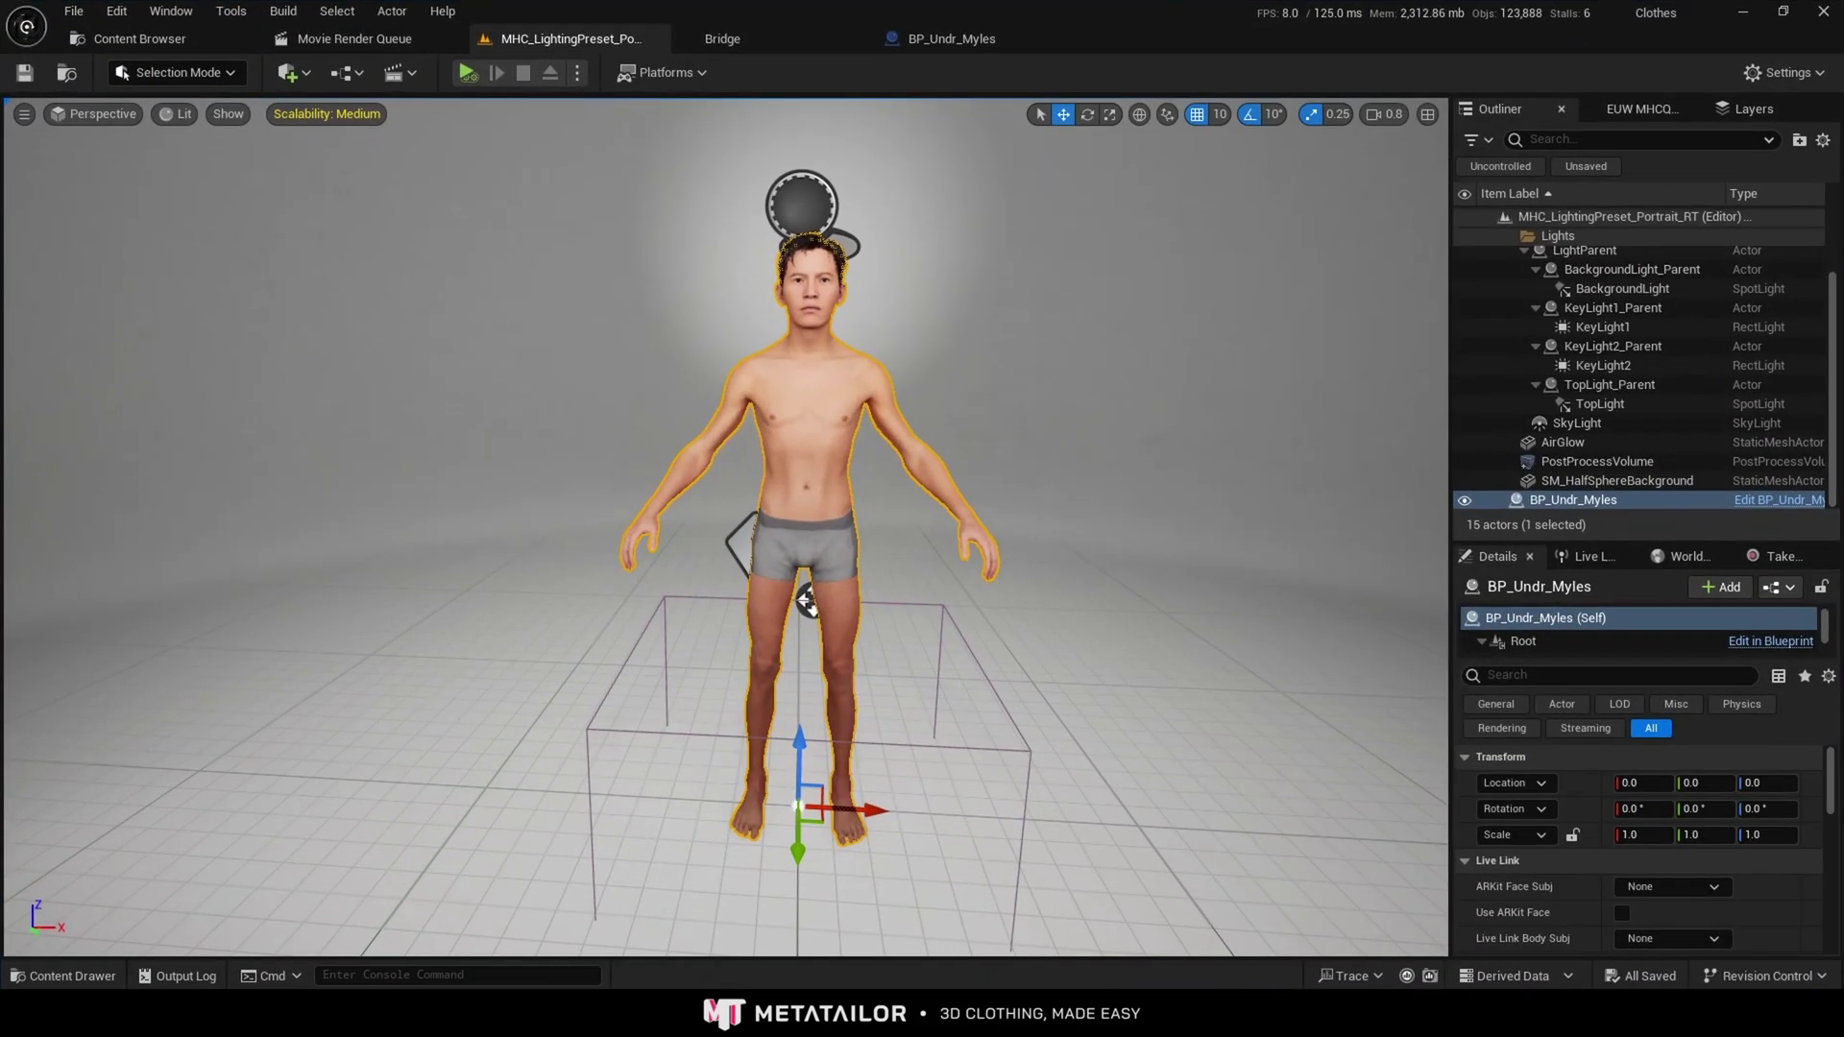
click(63, 976)
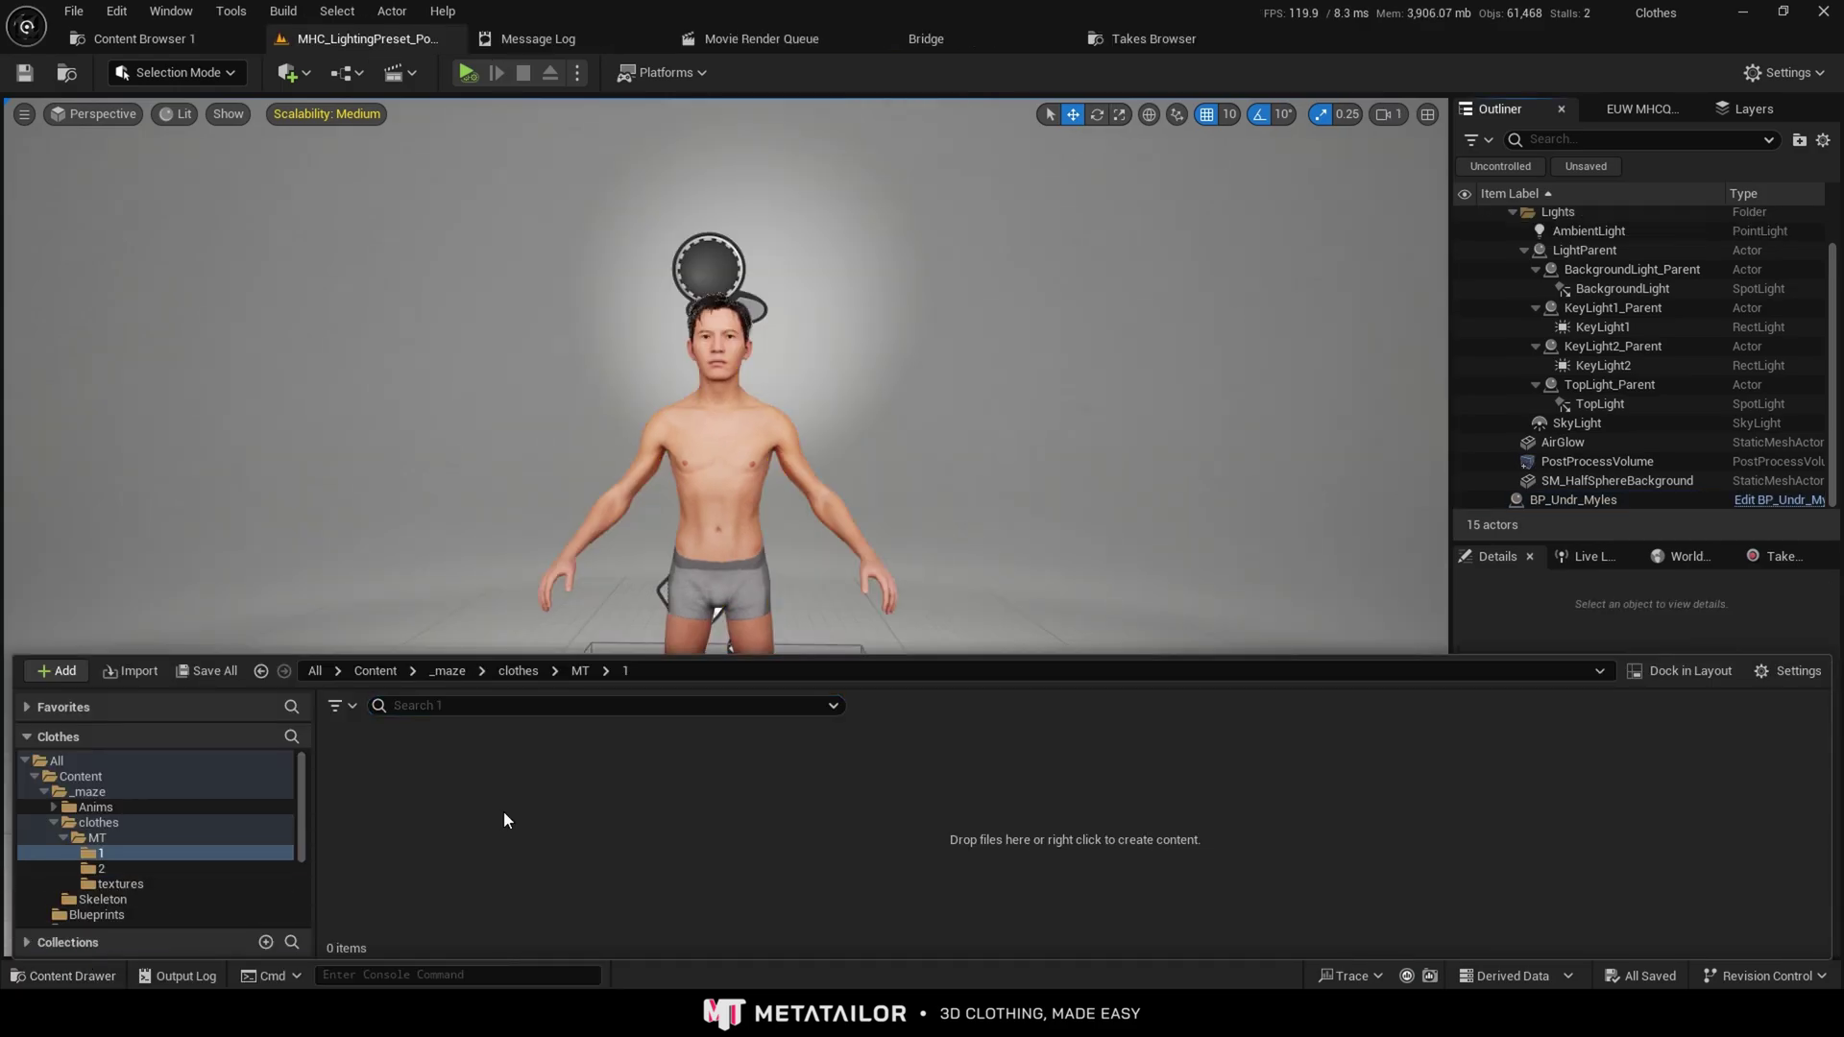
right_click(503, 812)
click(614, 38)
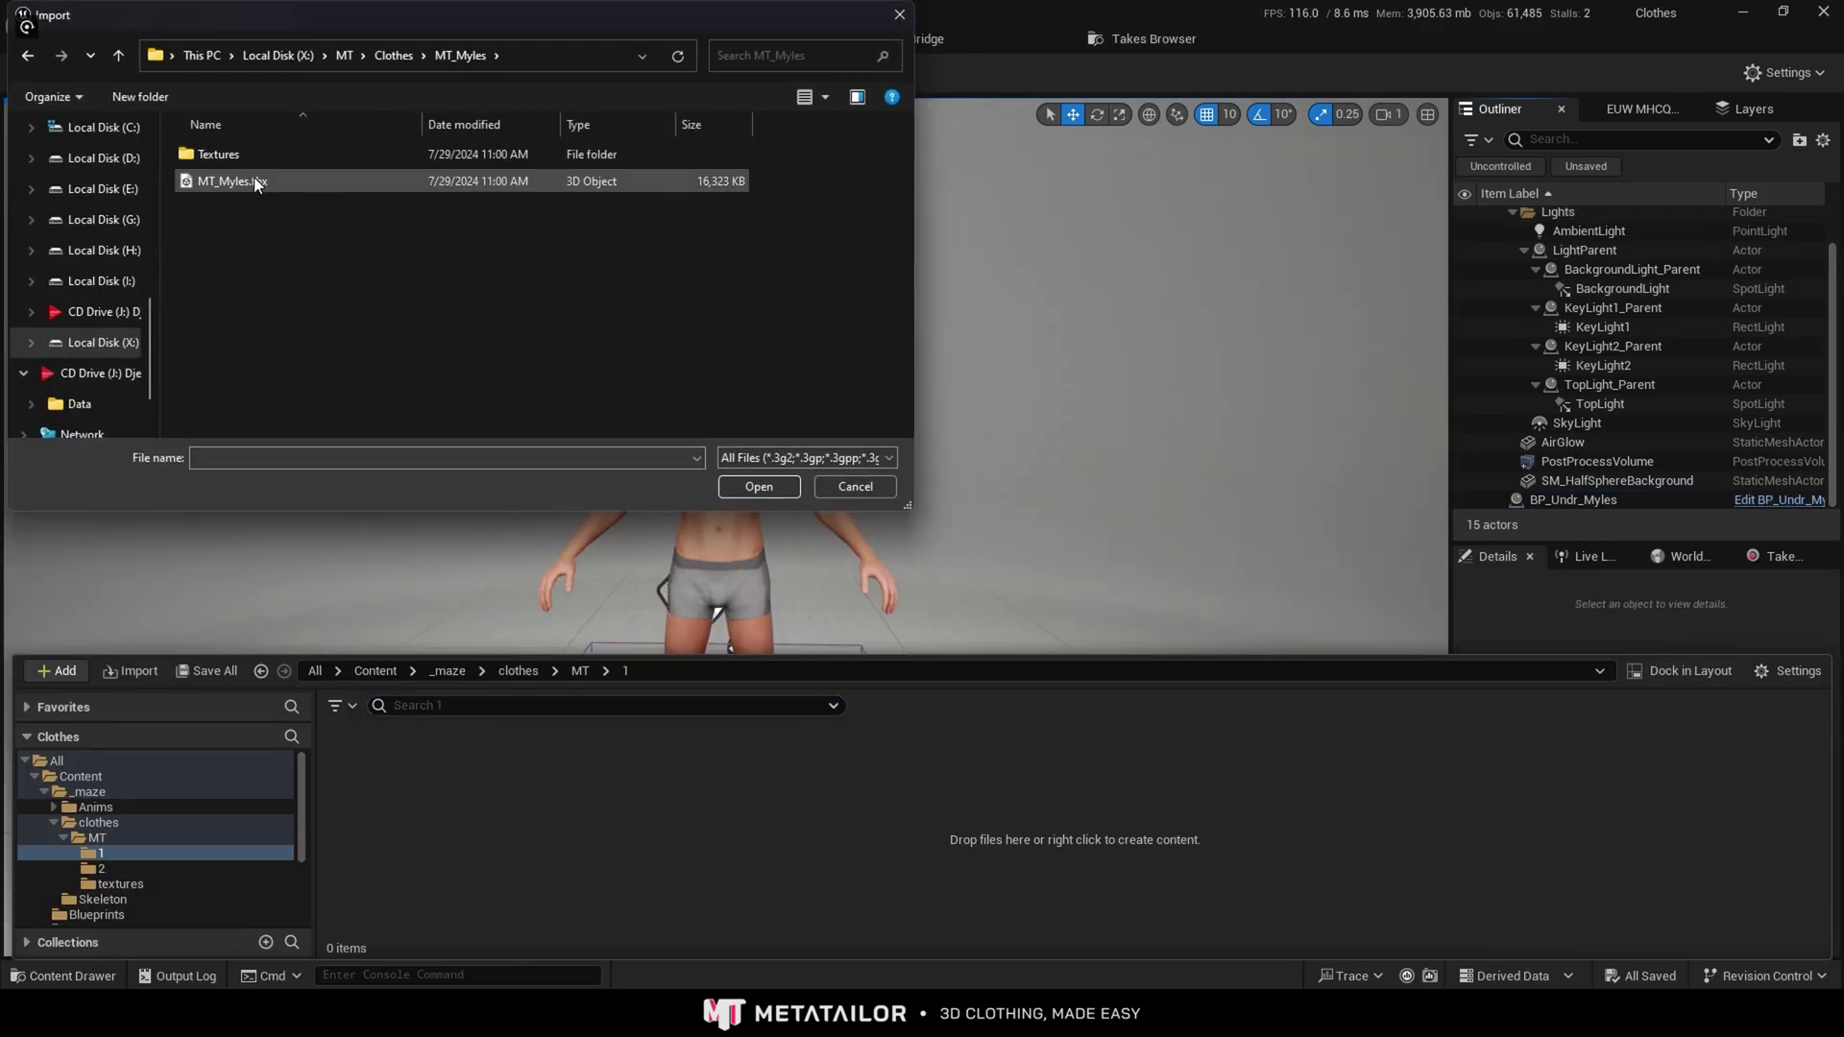
click(254, 180)
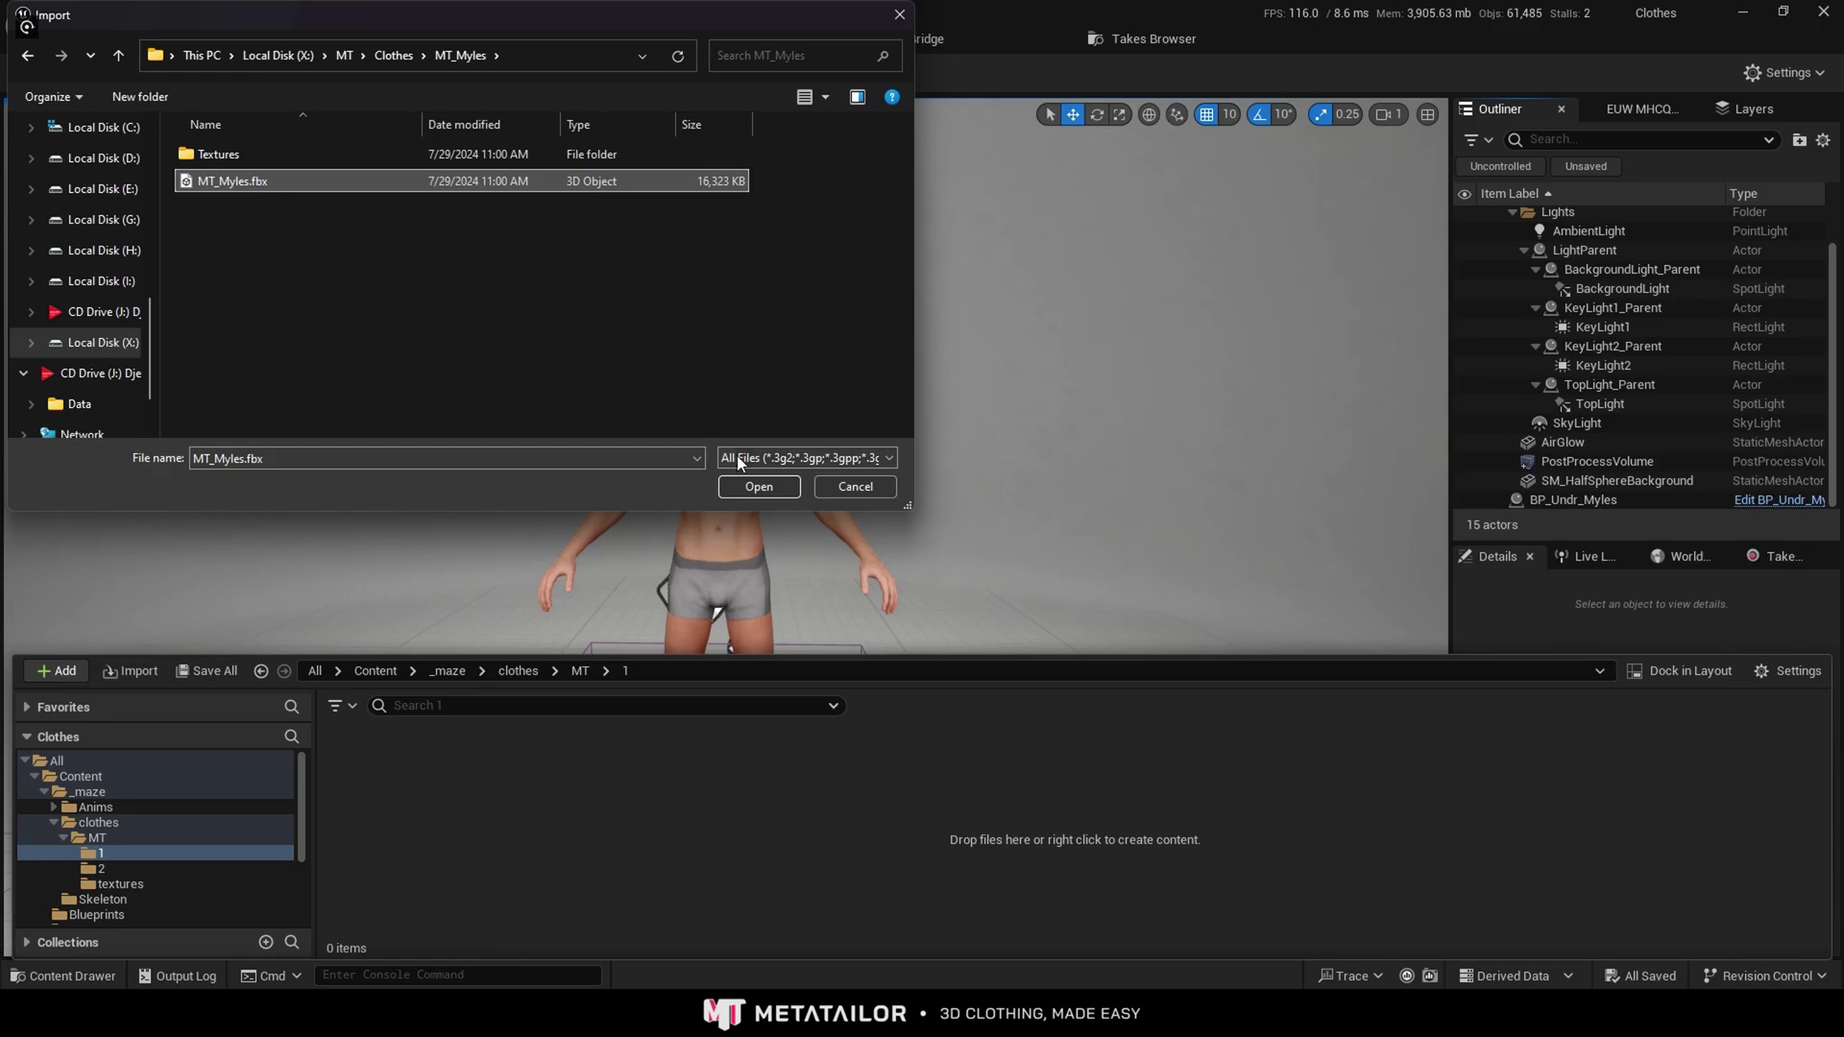
click(753, 492)
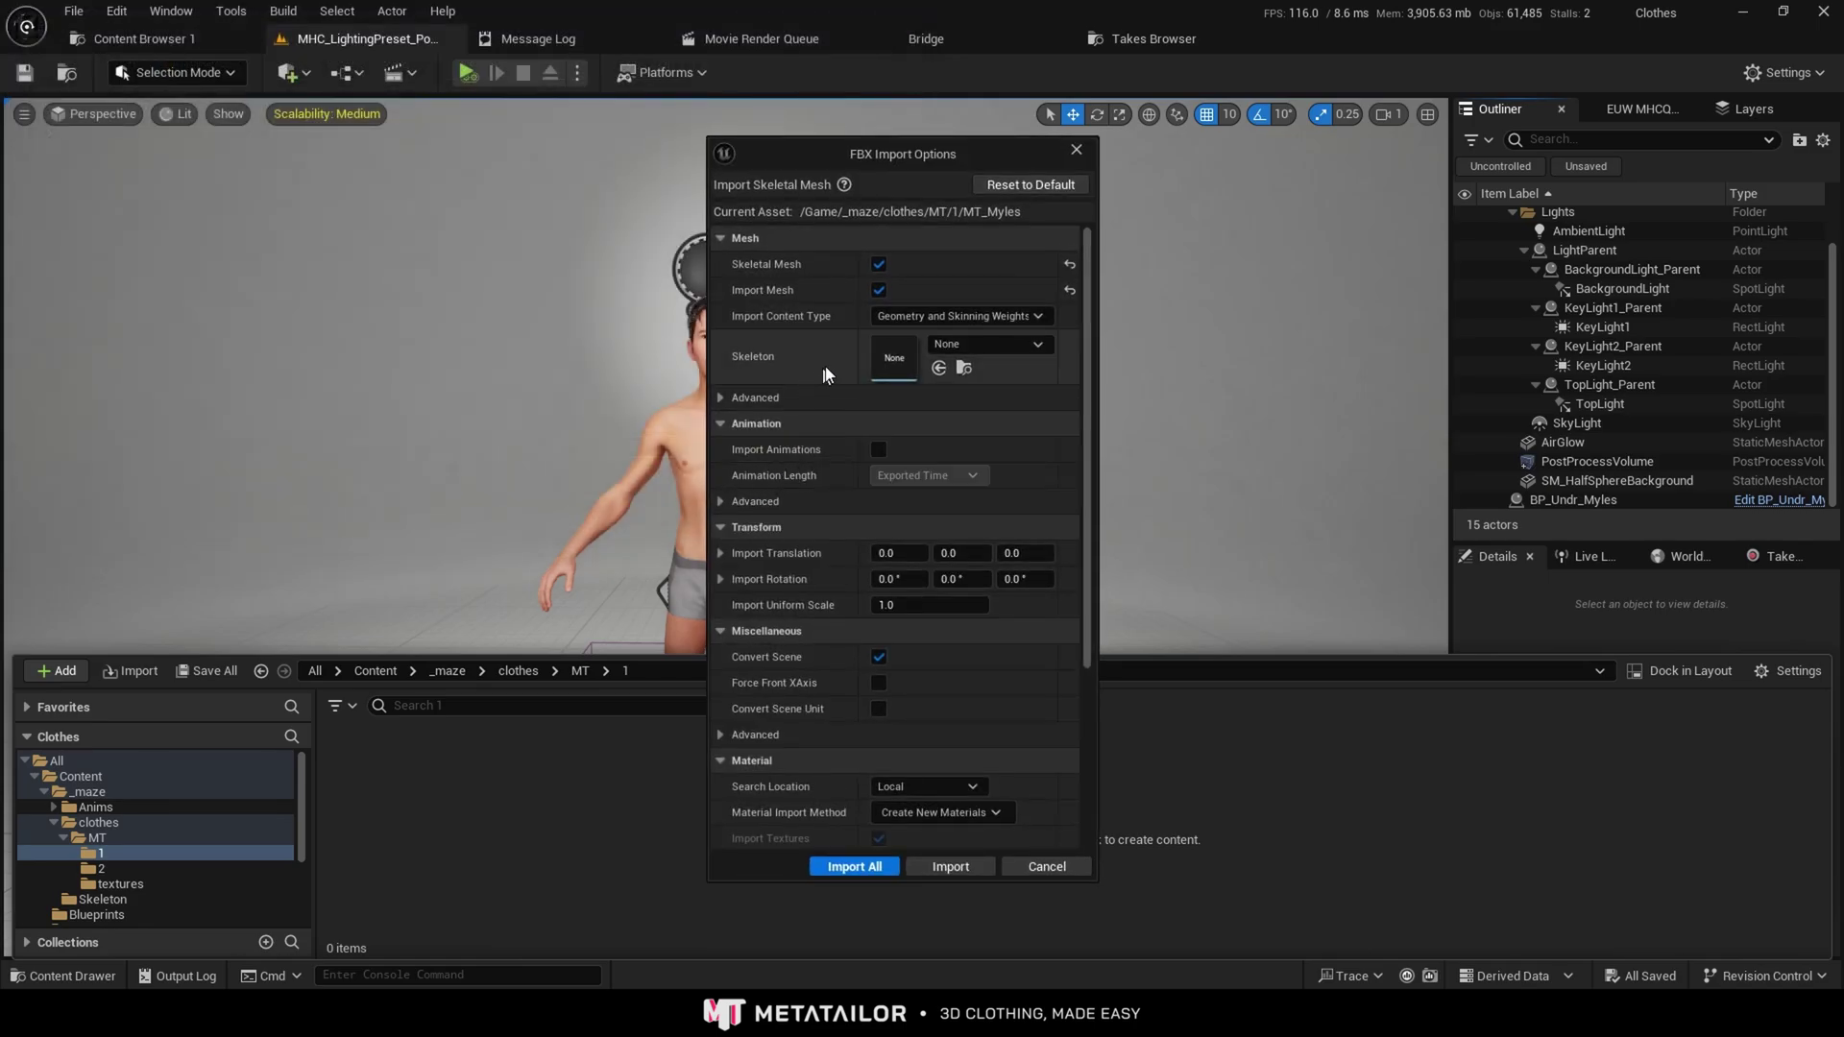
Import everything with metahuman_base_skel as the skeleton, then open the MT_Myles skeletal mesh and save it.
click(1007, 355)
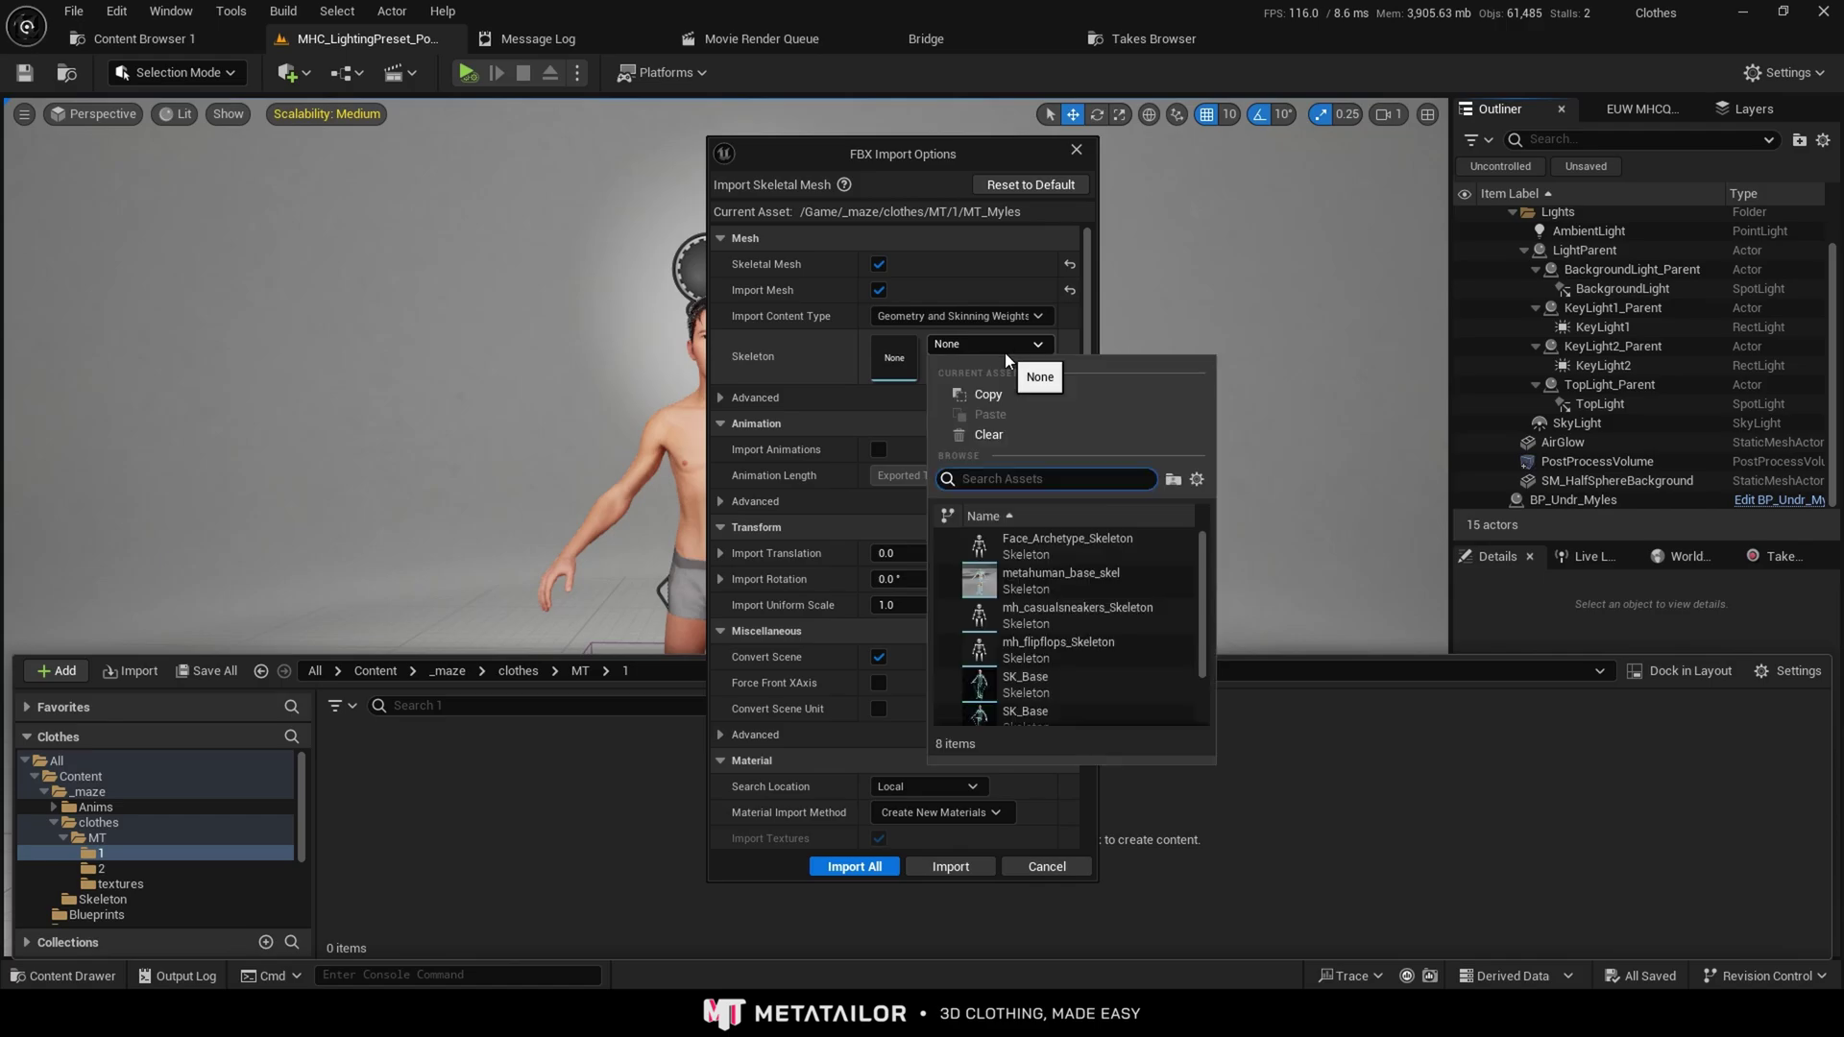
click(1061, 580)
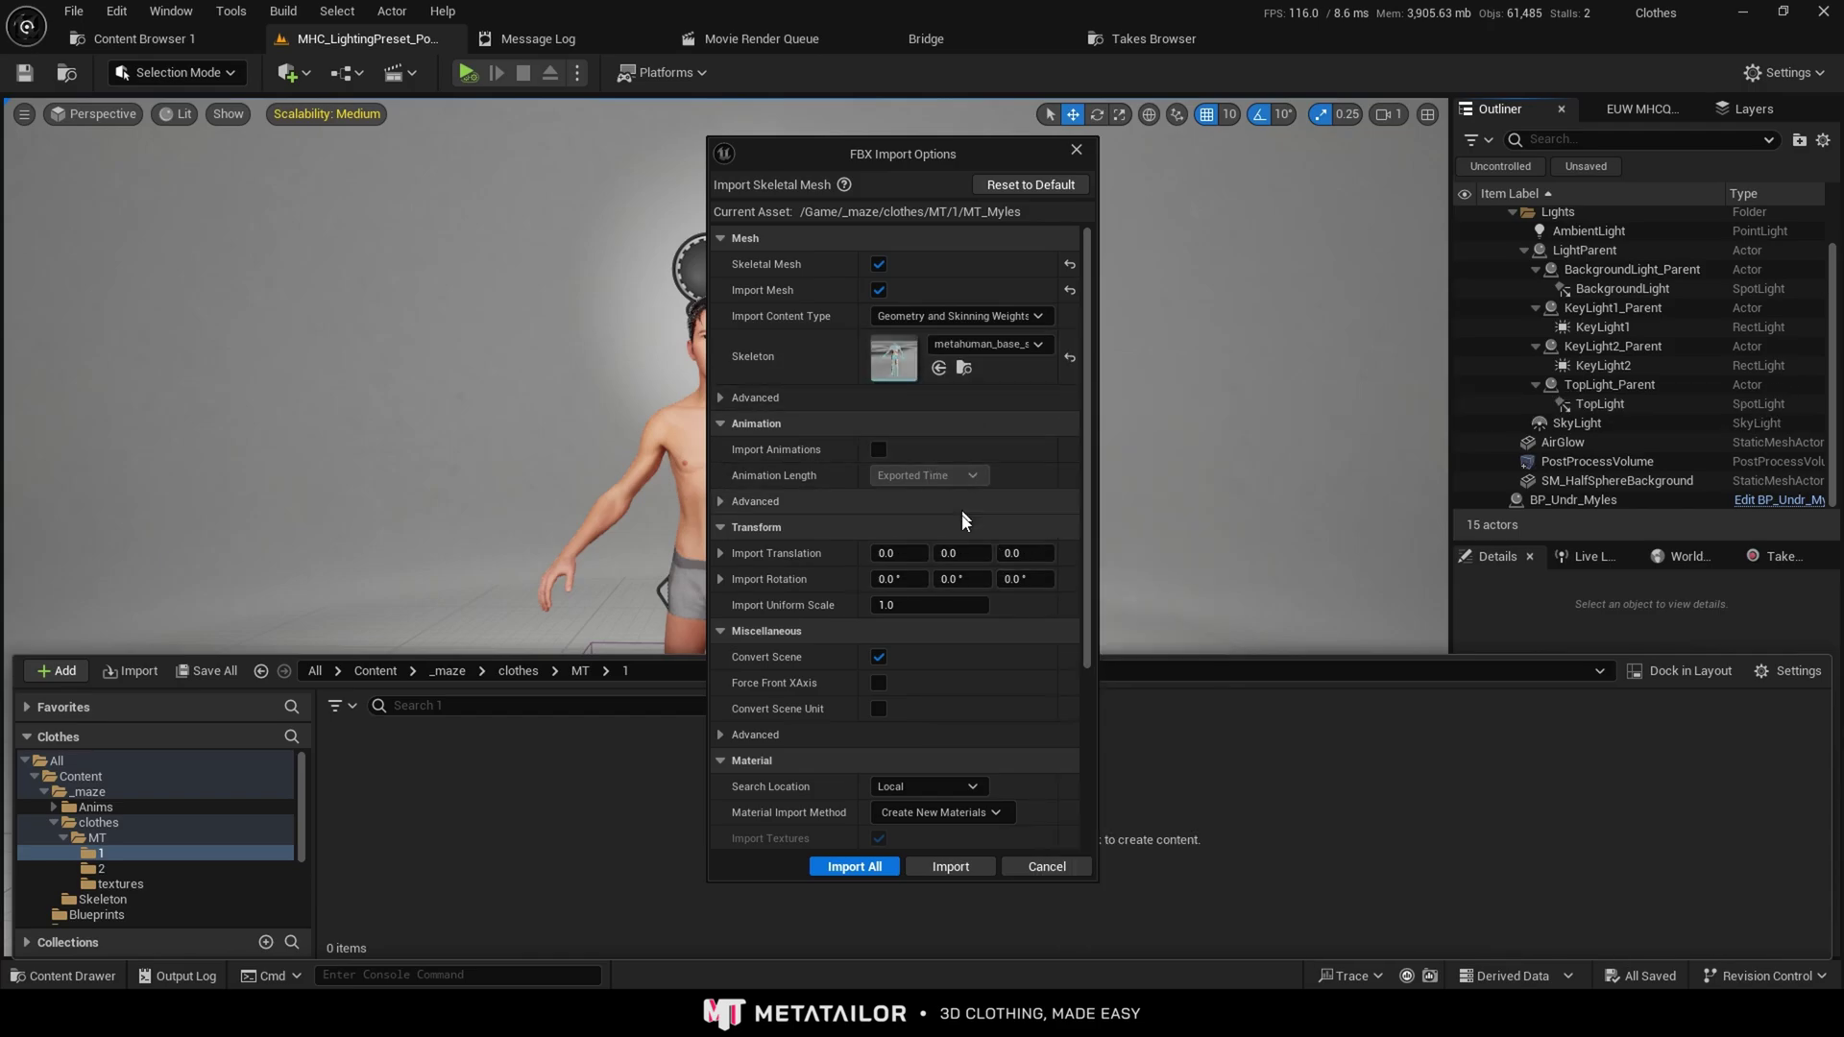
click(850, 867)
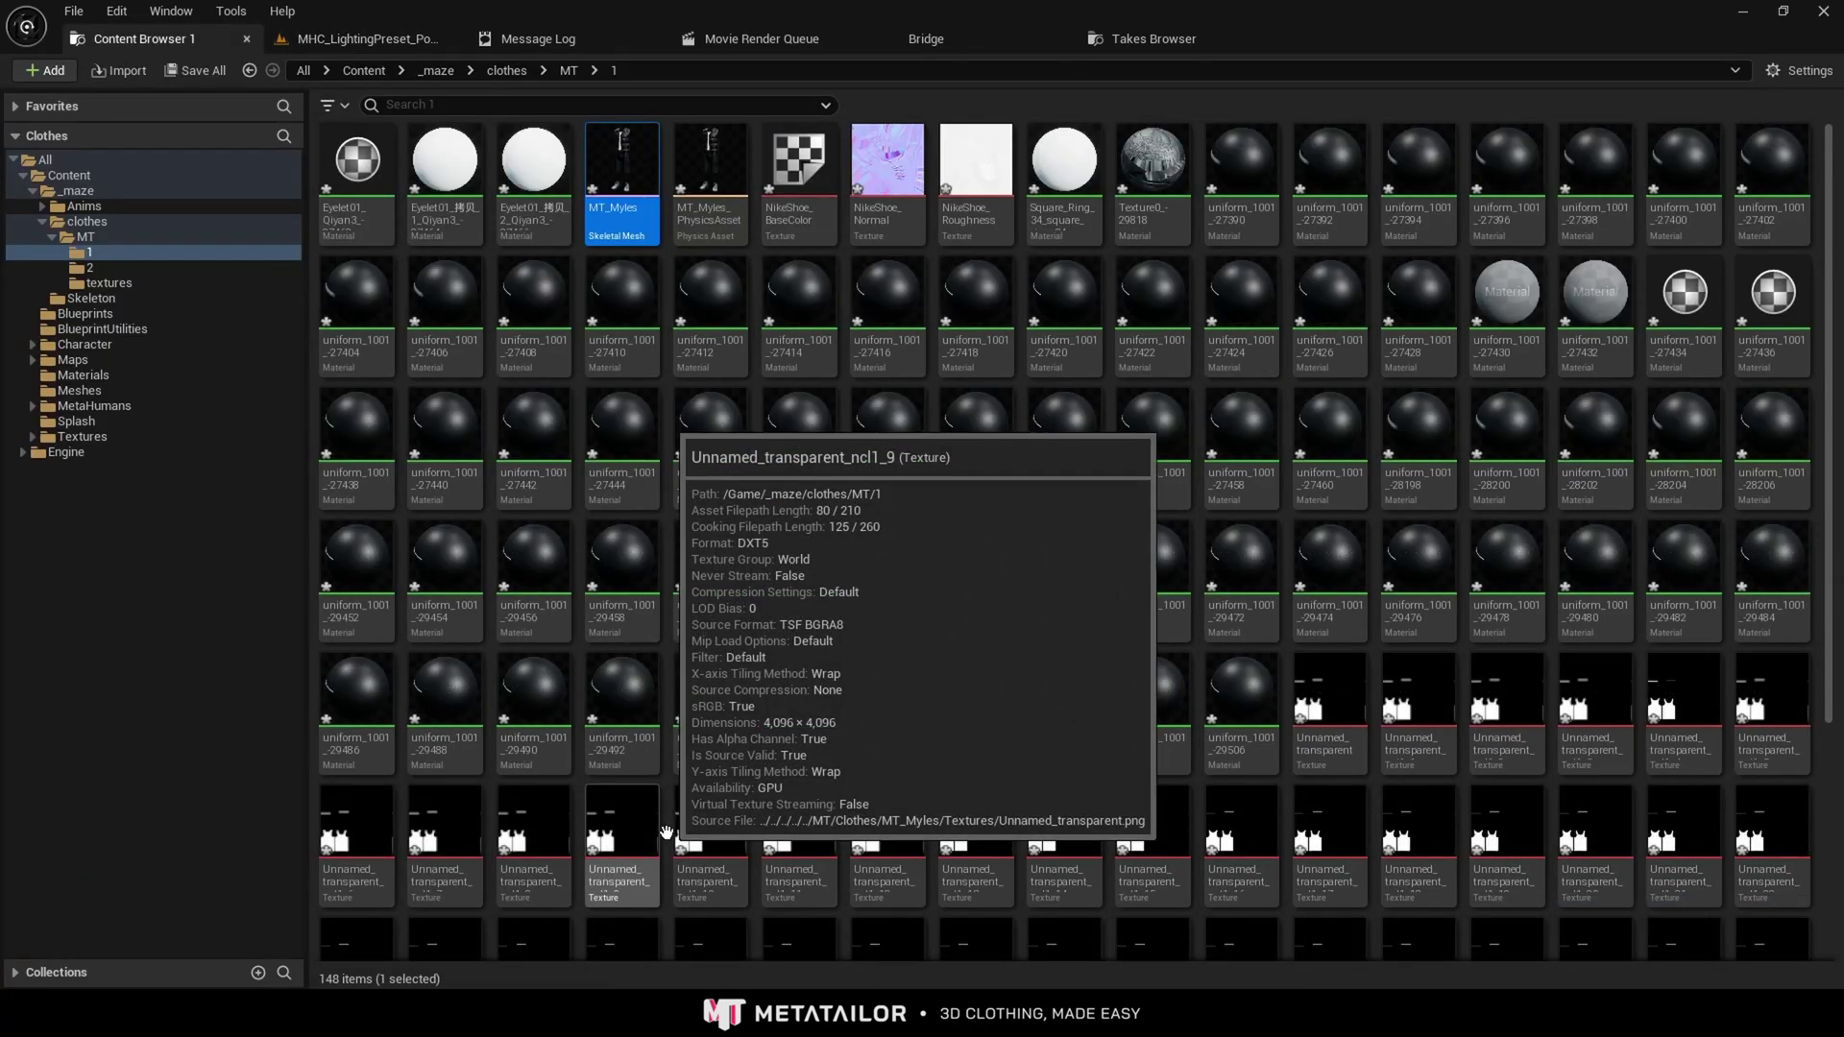
double_click(620, 182)
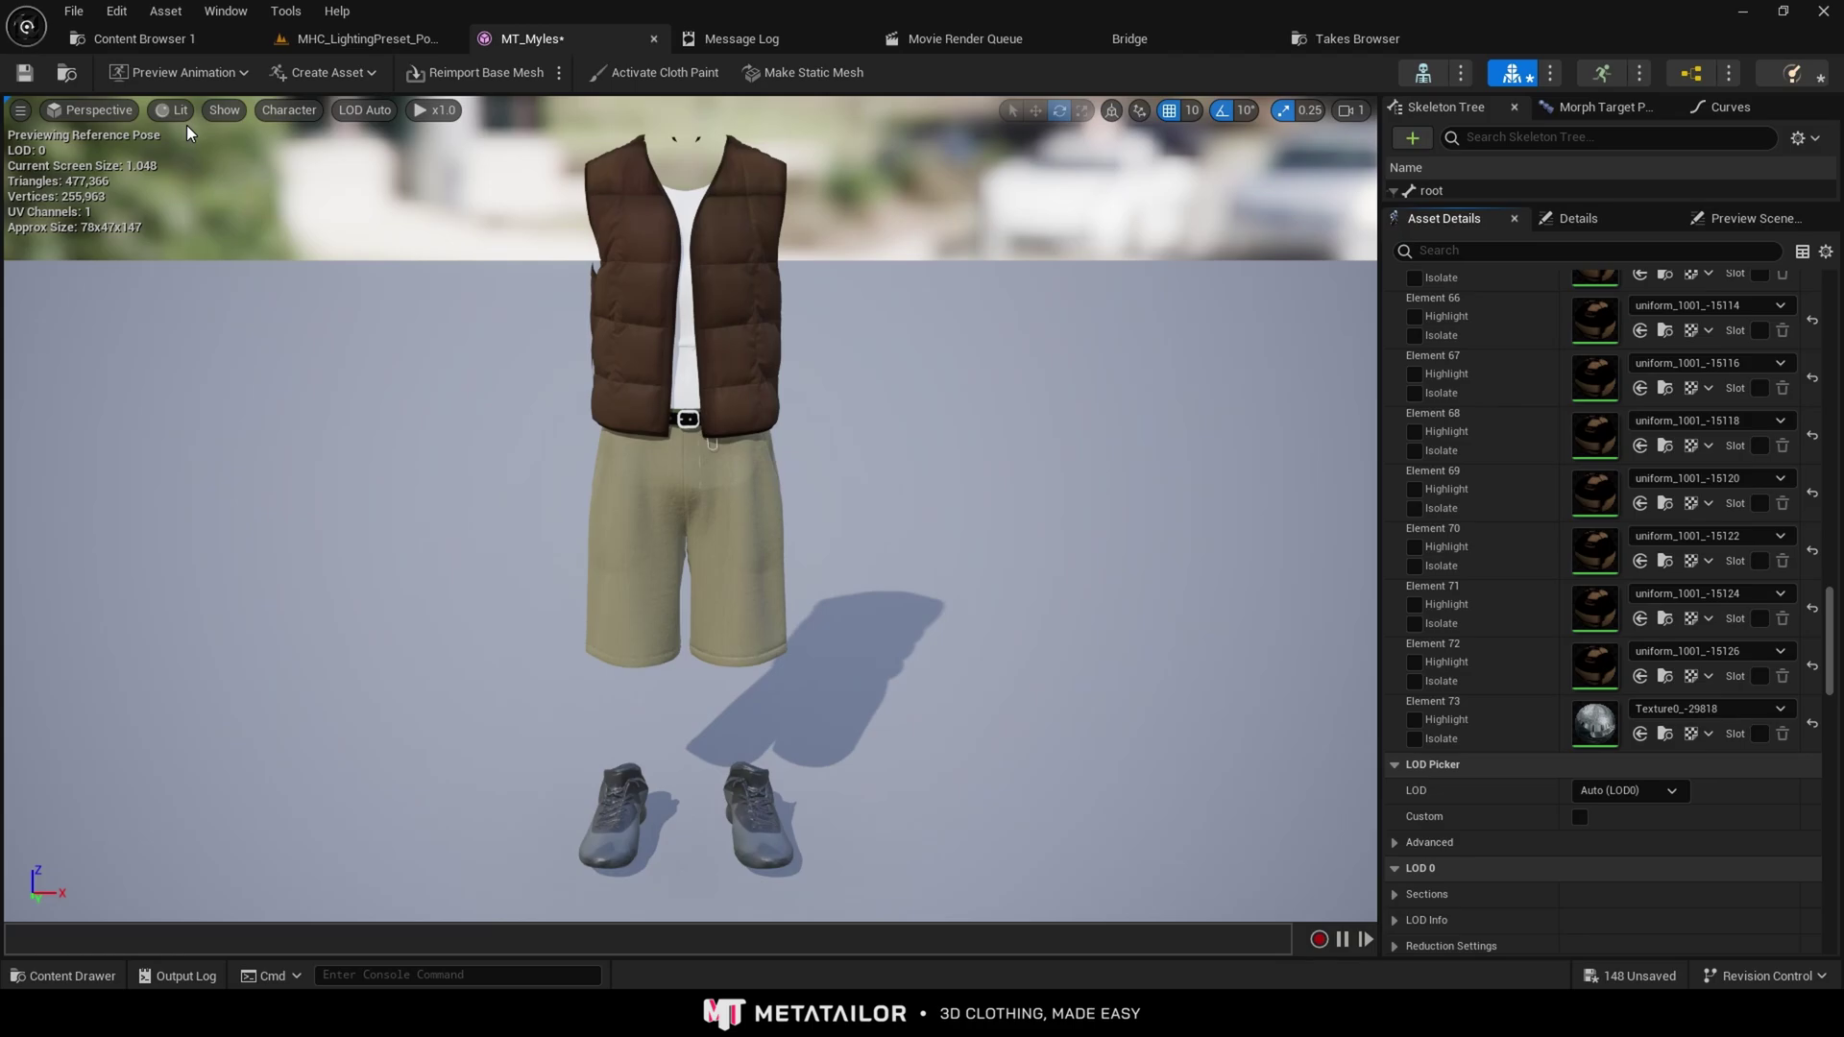
click(24, 72)
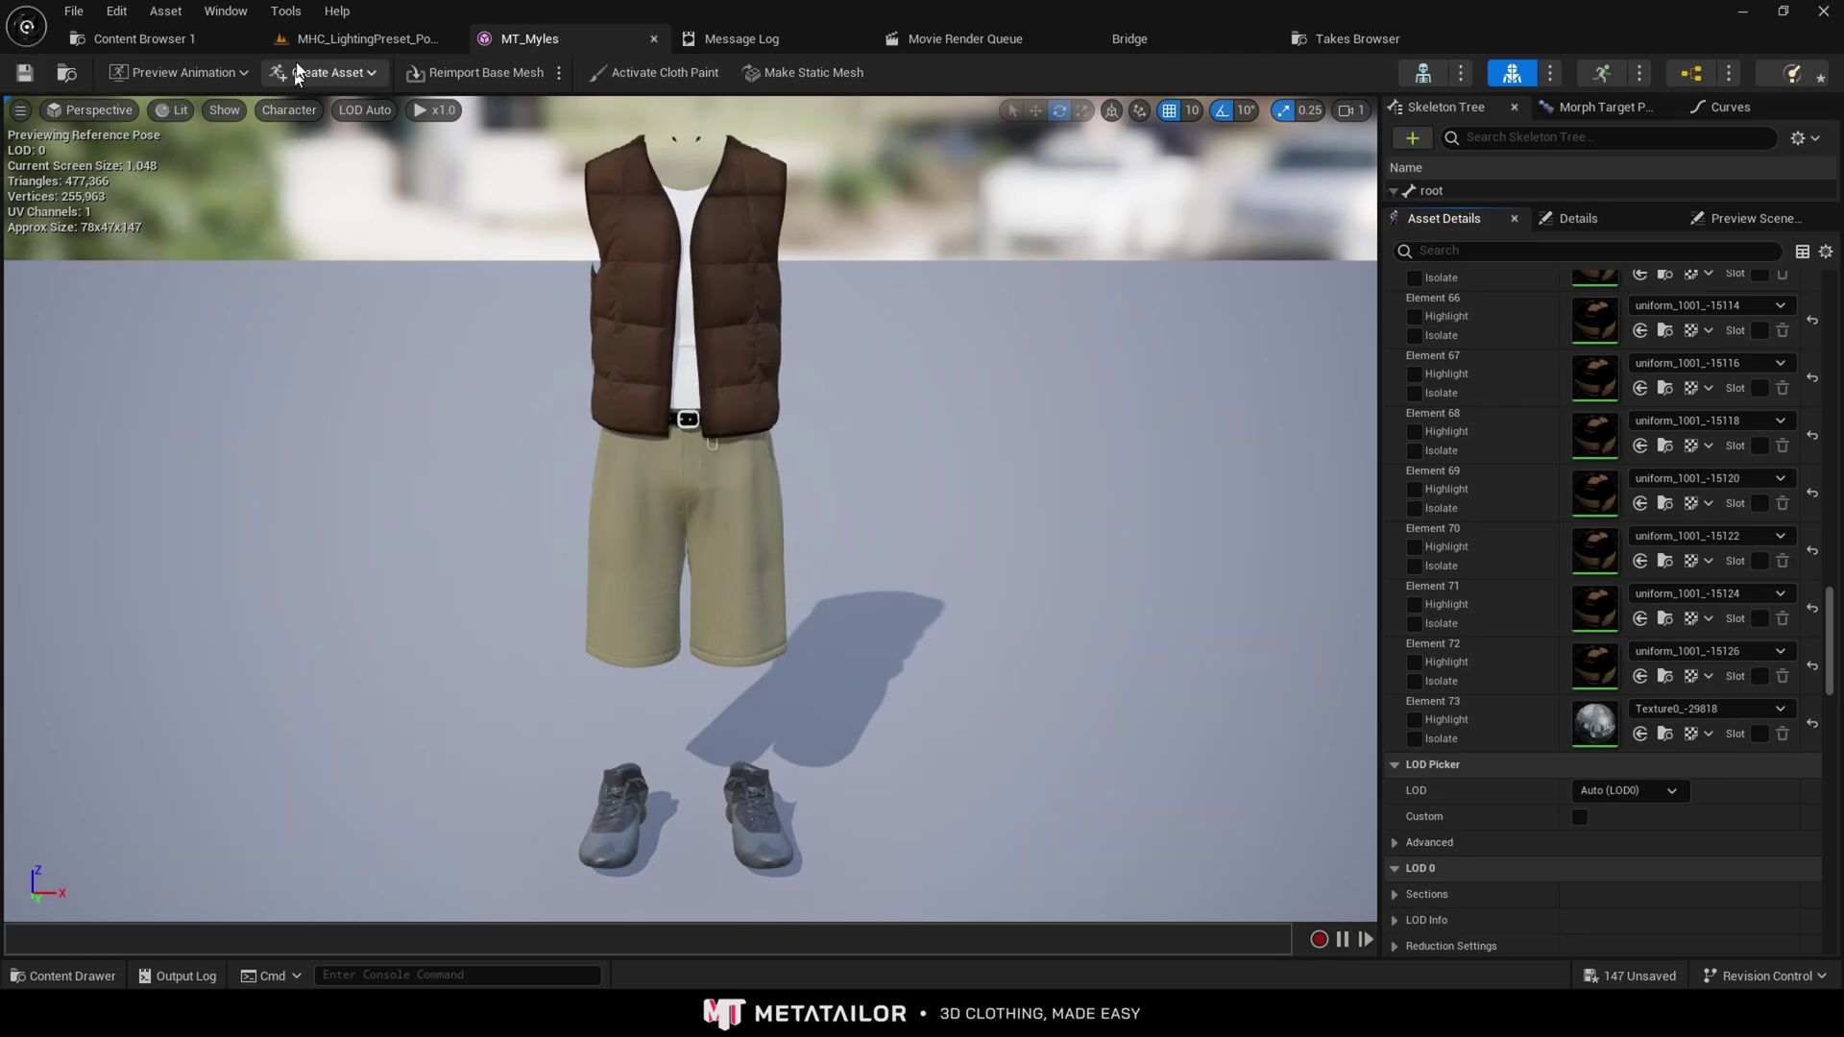
Open the level's BP_Undr_Myles blueprint, show its 3D preview and select the Torso component.
click(365, 39)
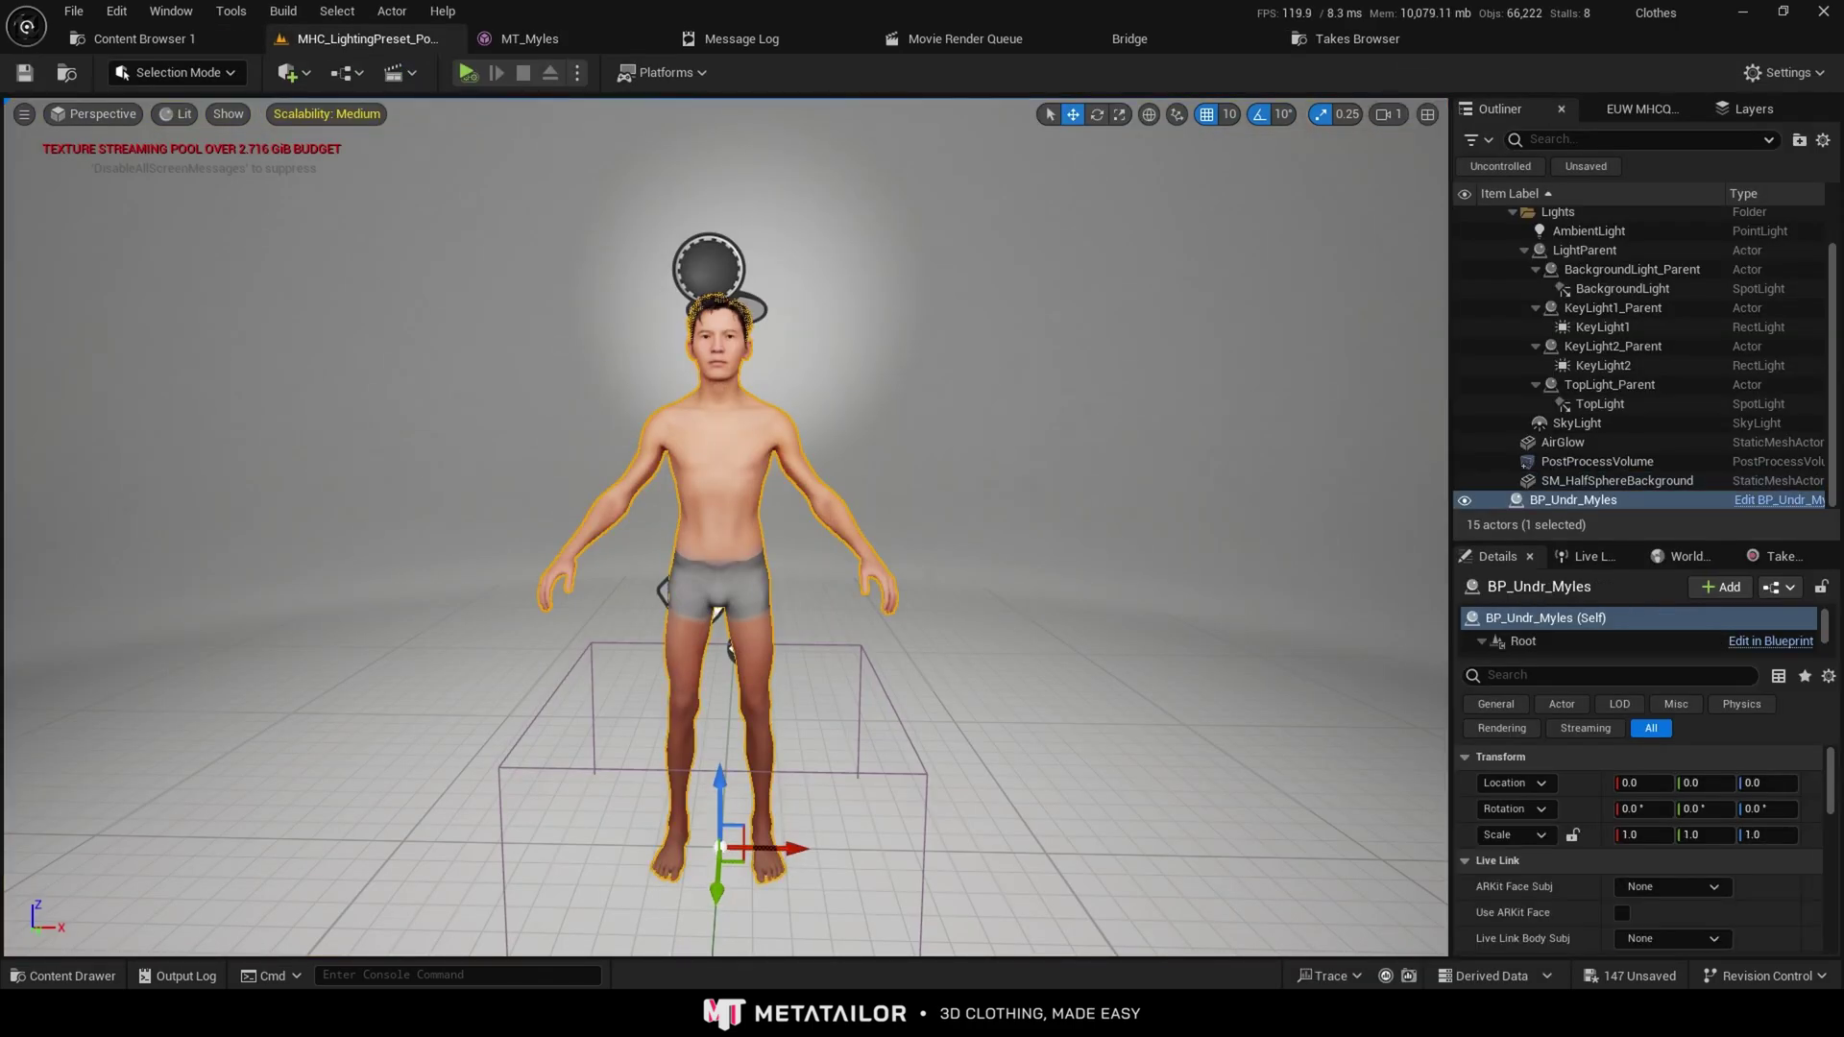
click(1779, 500)
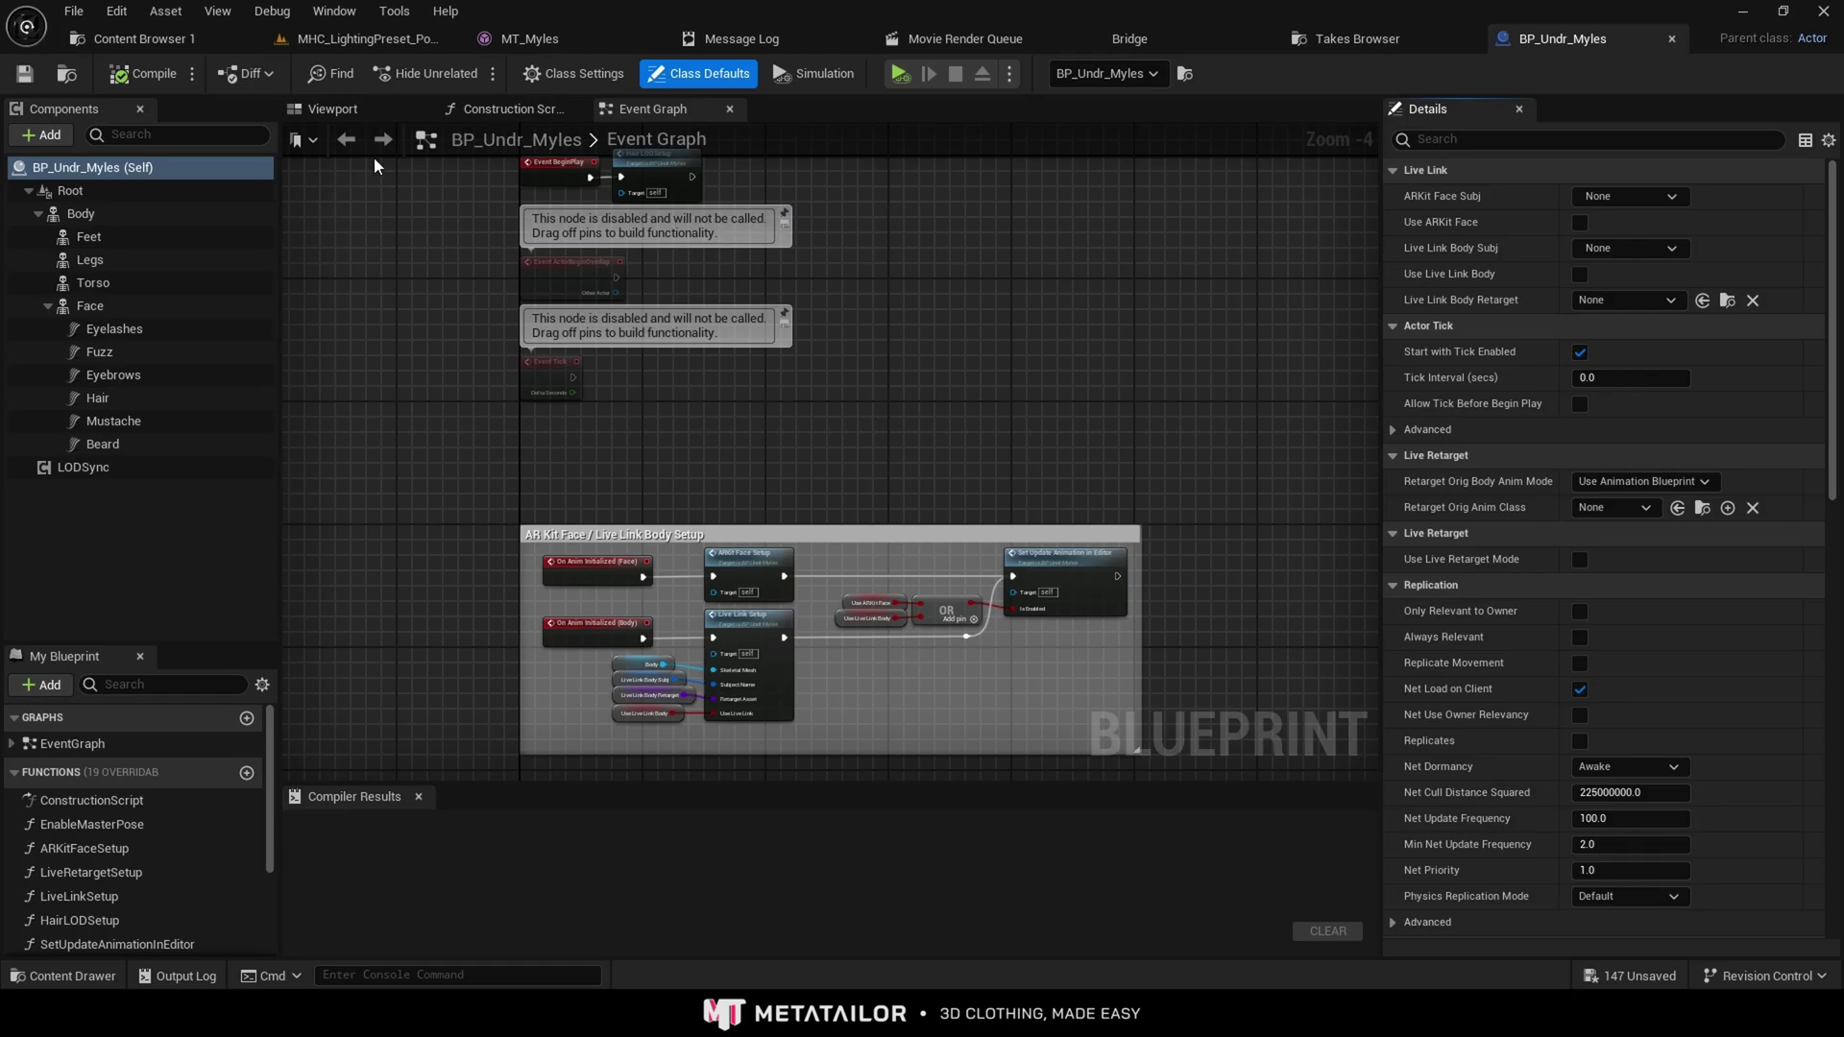
click(347, 112)
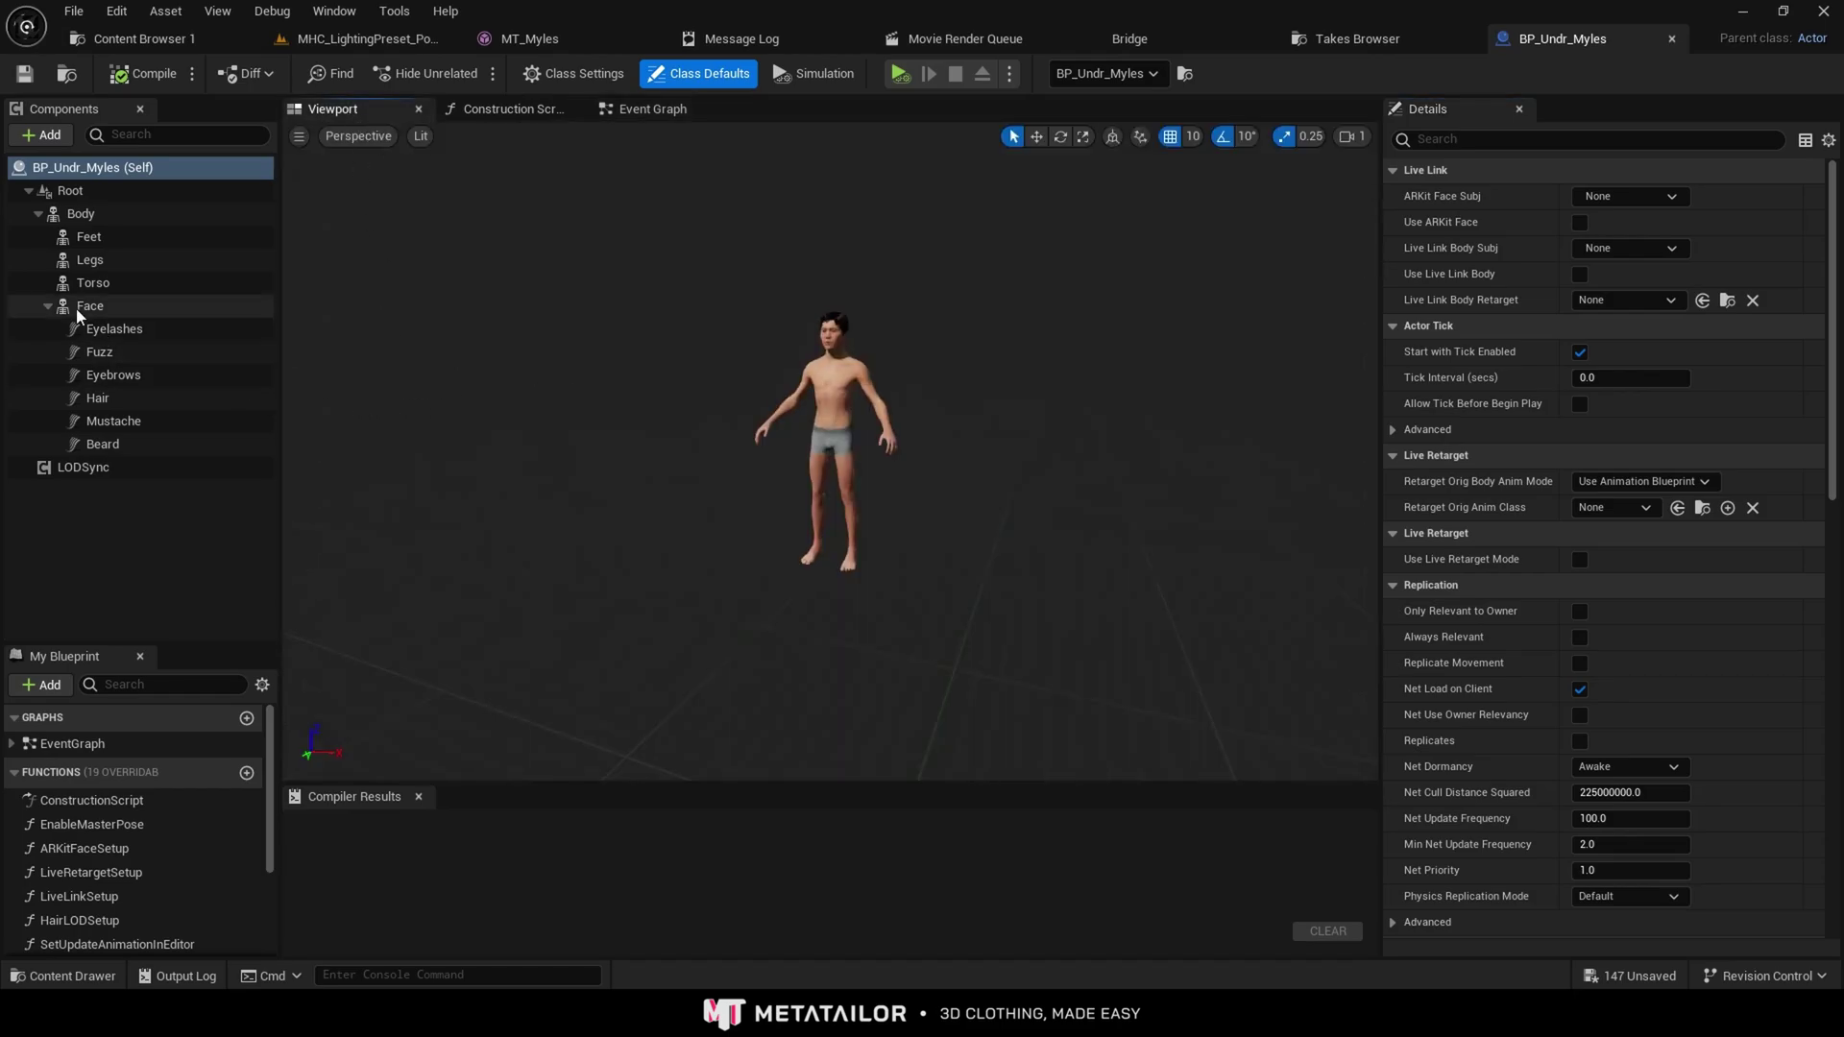
click(88, 285)
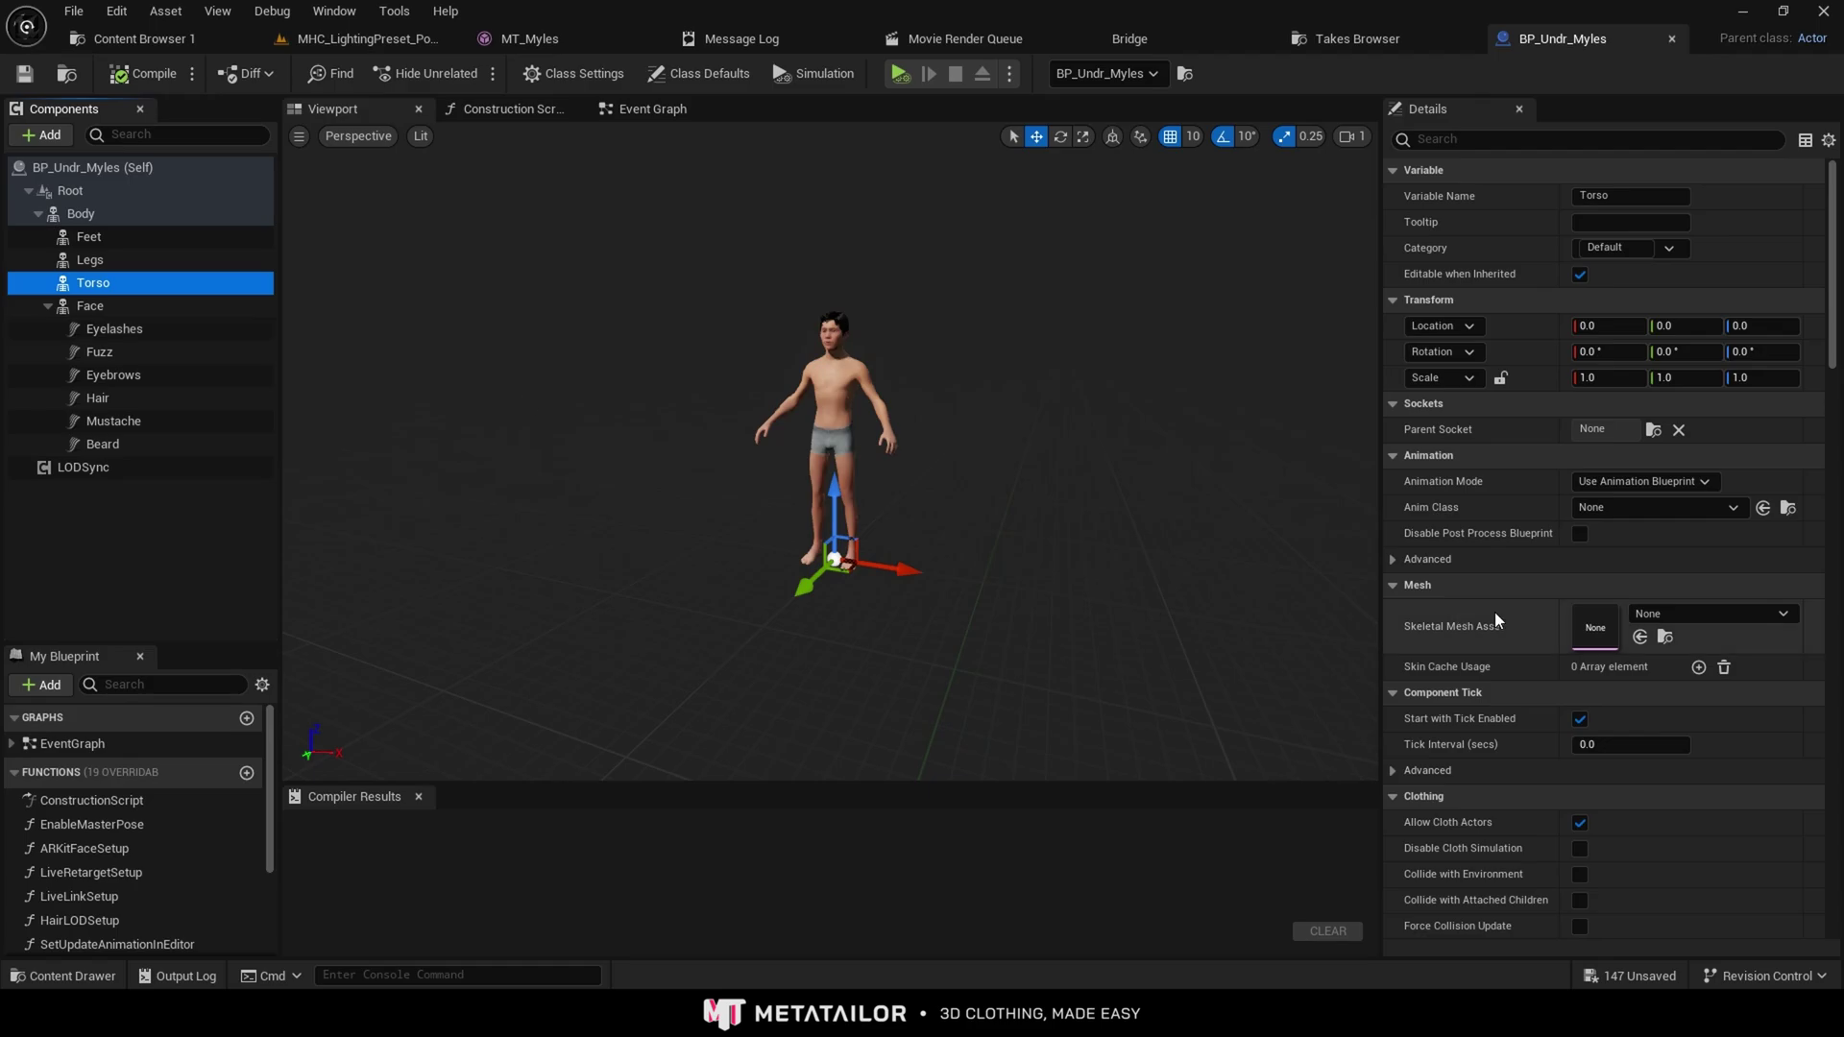
Assign the MT_Myles skeletal mesh from the clothes/MT/1 folder to the Torso component and save the blueprint.
click(62, 976)
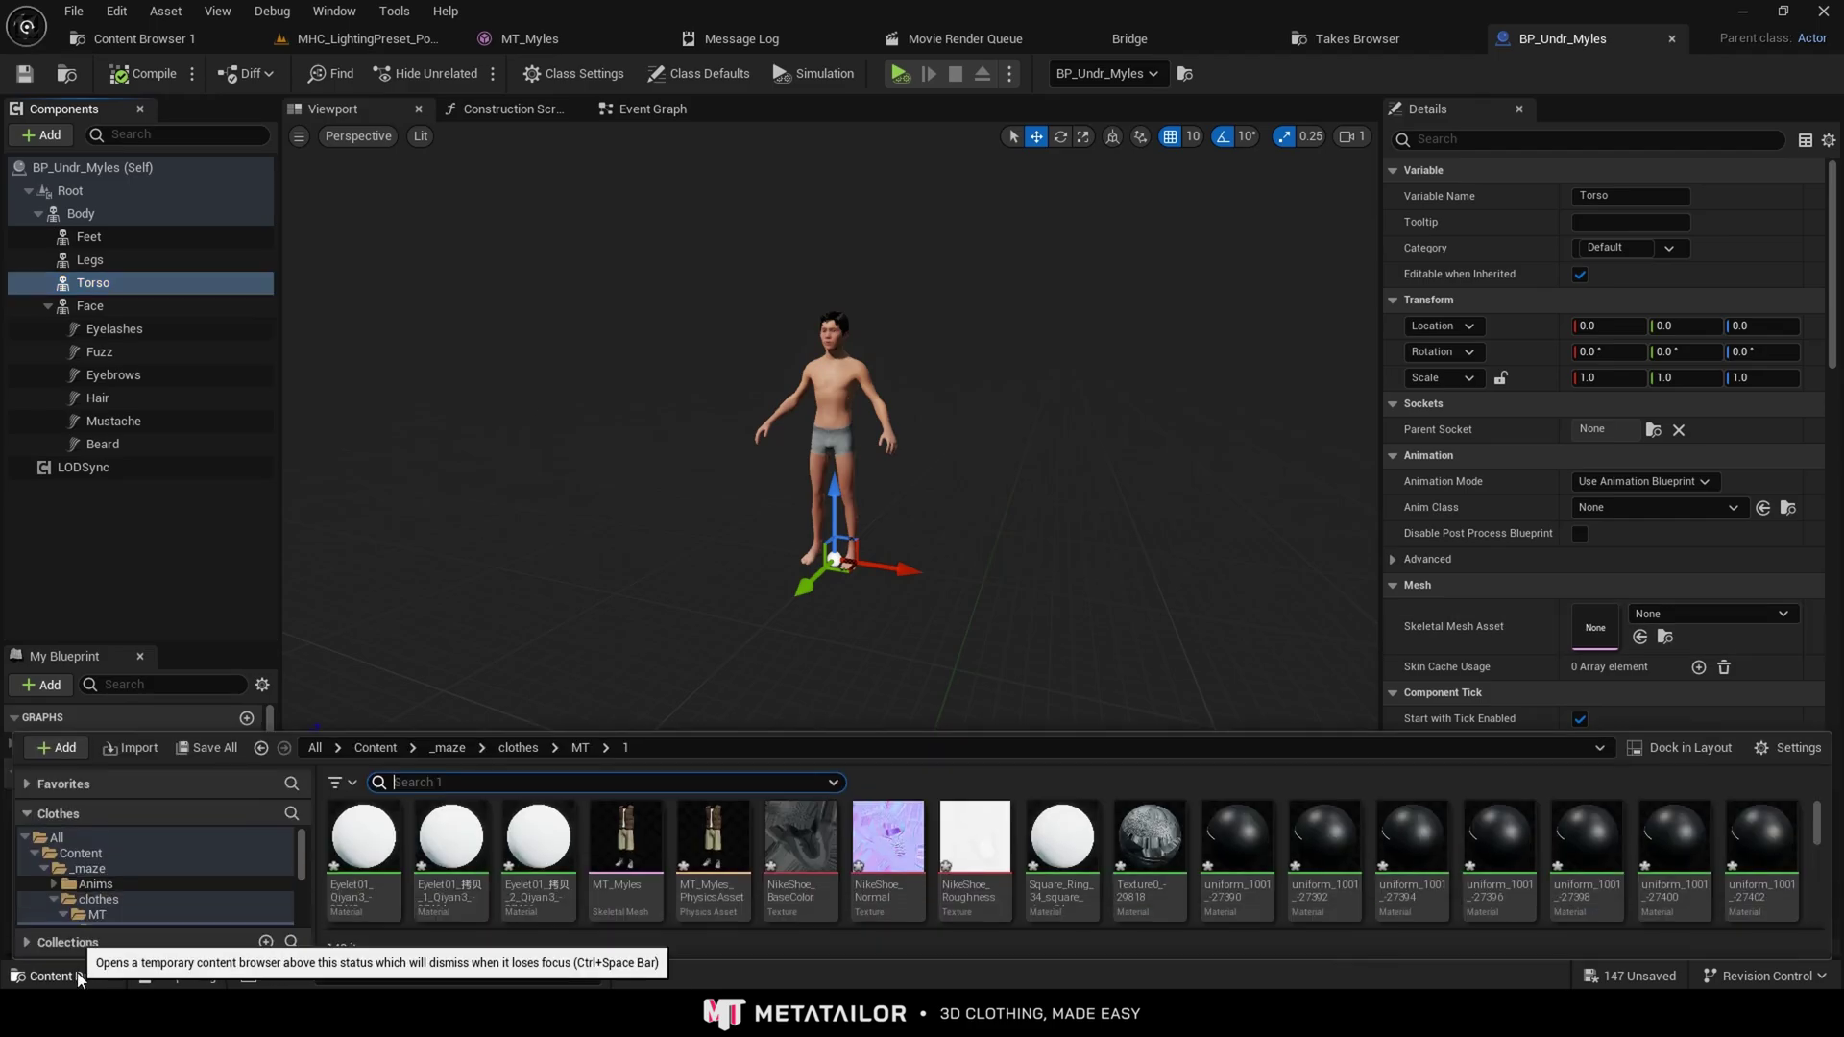
click(630, 845)
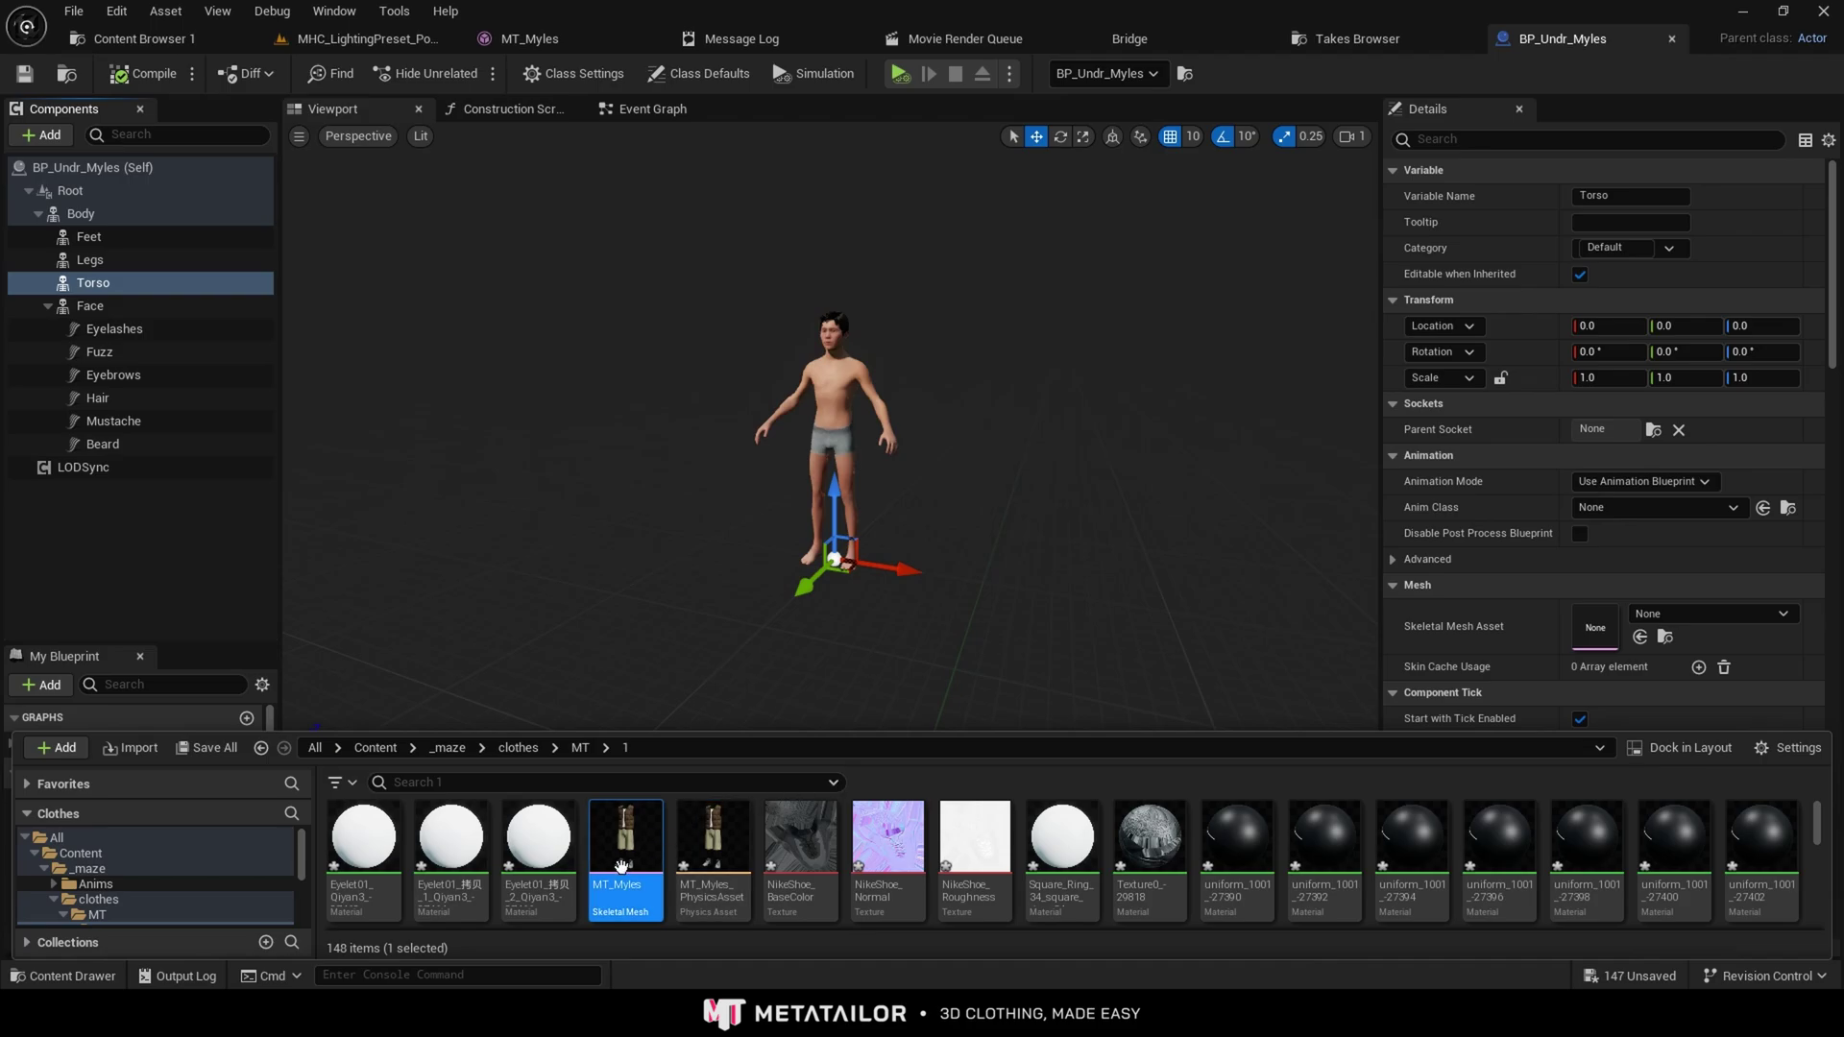
mouse_move(626, 846)
mouse_down()
mouse_move(906, 788)
mouse_move(1475, 745)
mouse_move(1623, 617)
mouse_move(622, 857)
mouse_up()
click(622, 855)
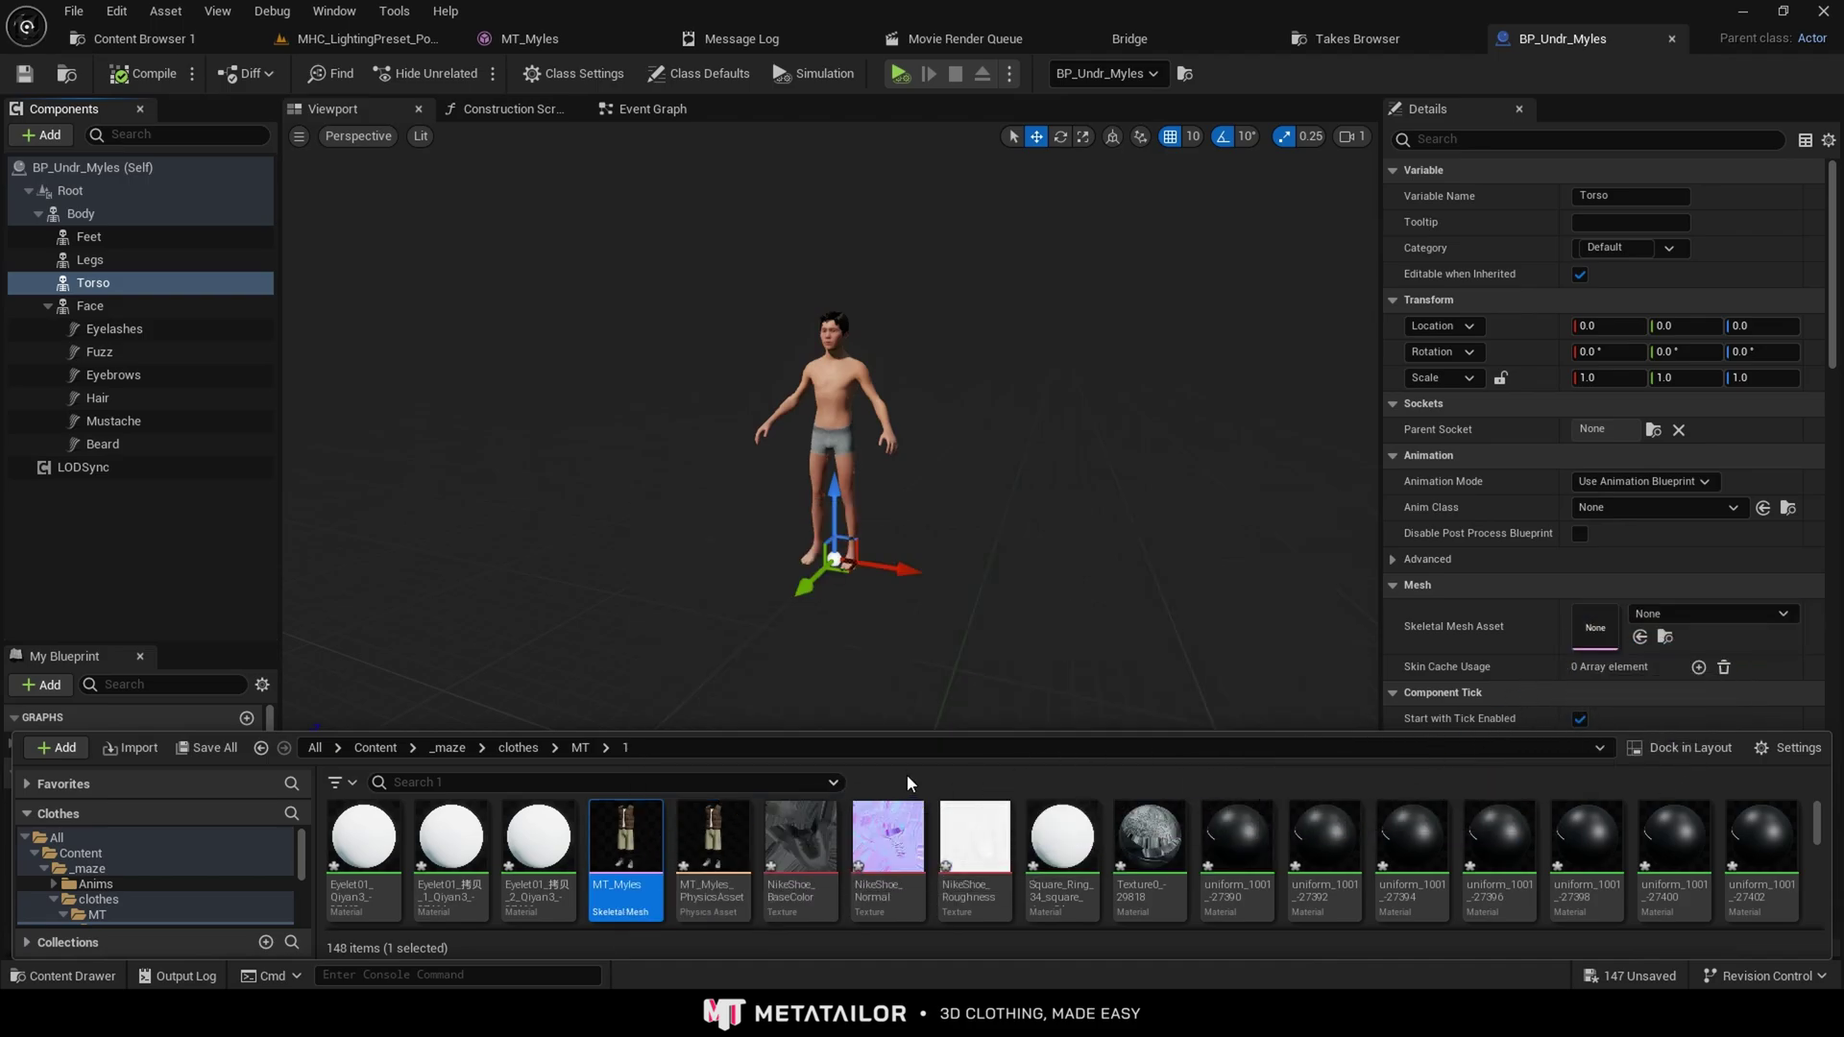
click(1641, 637)
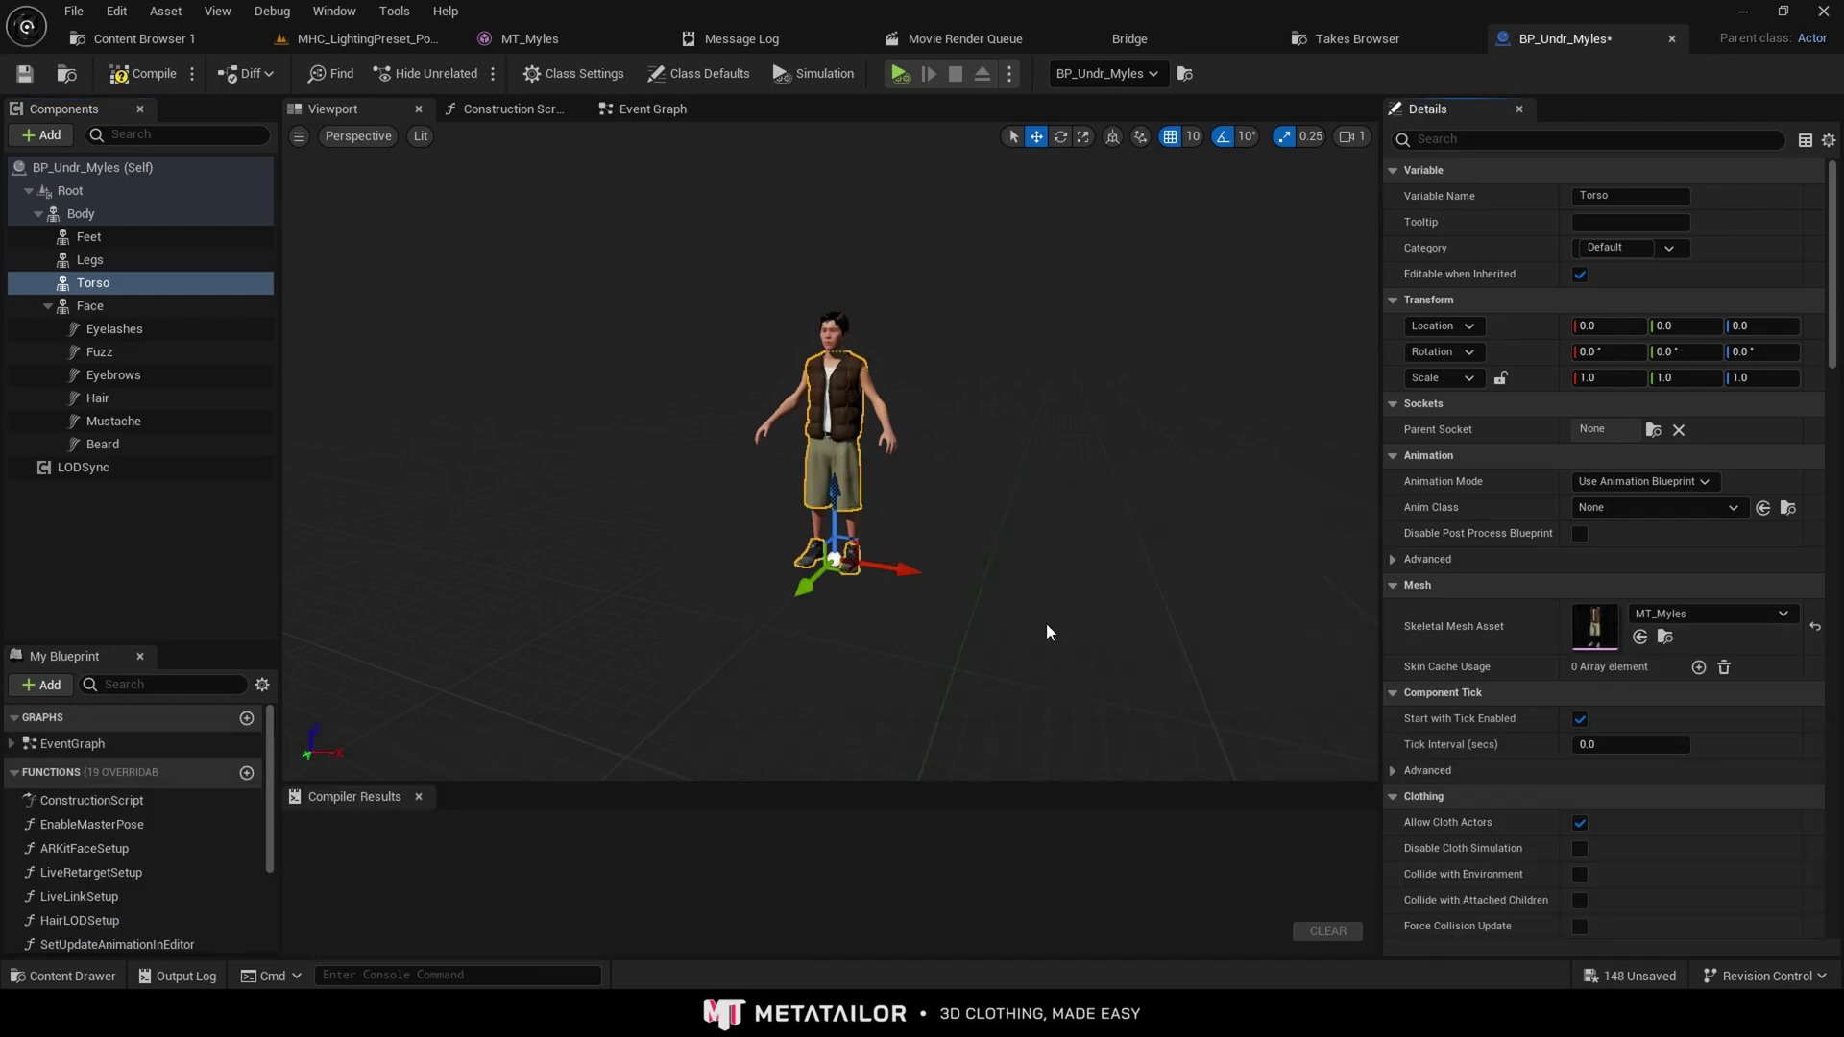
drag(907, 486, 660, 329)
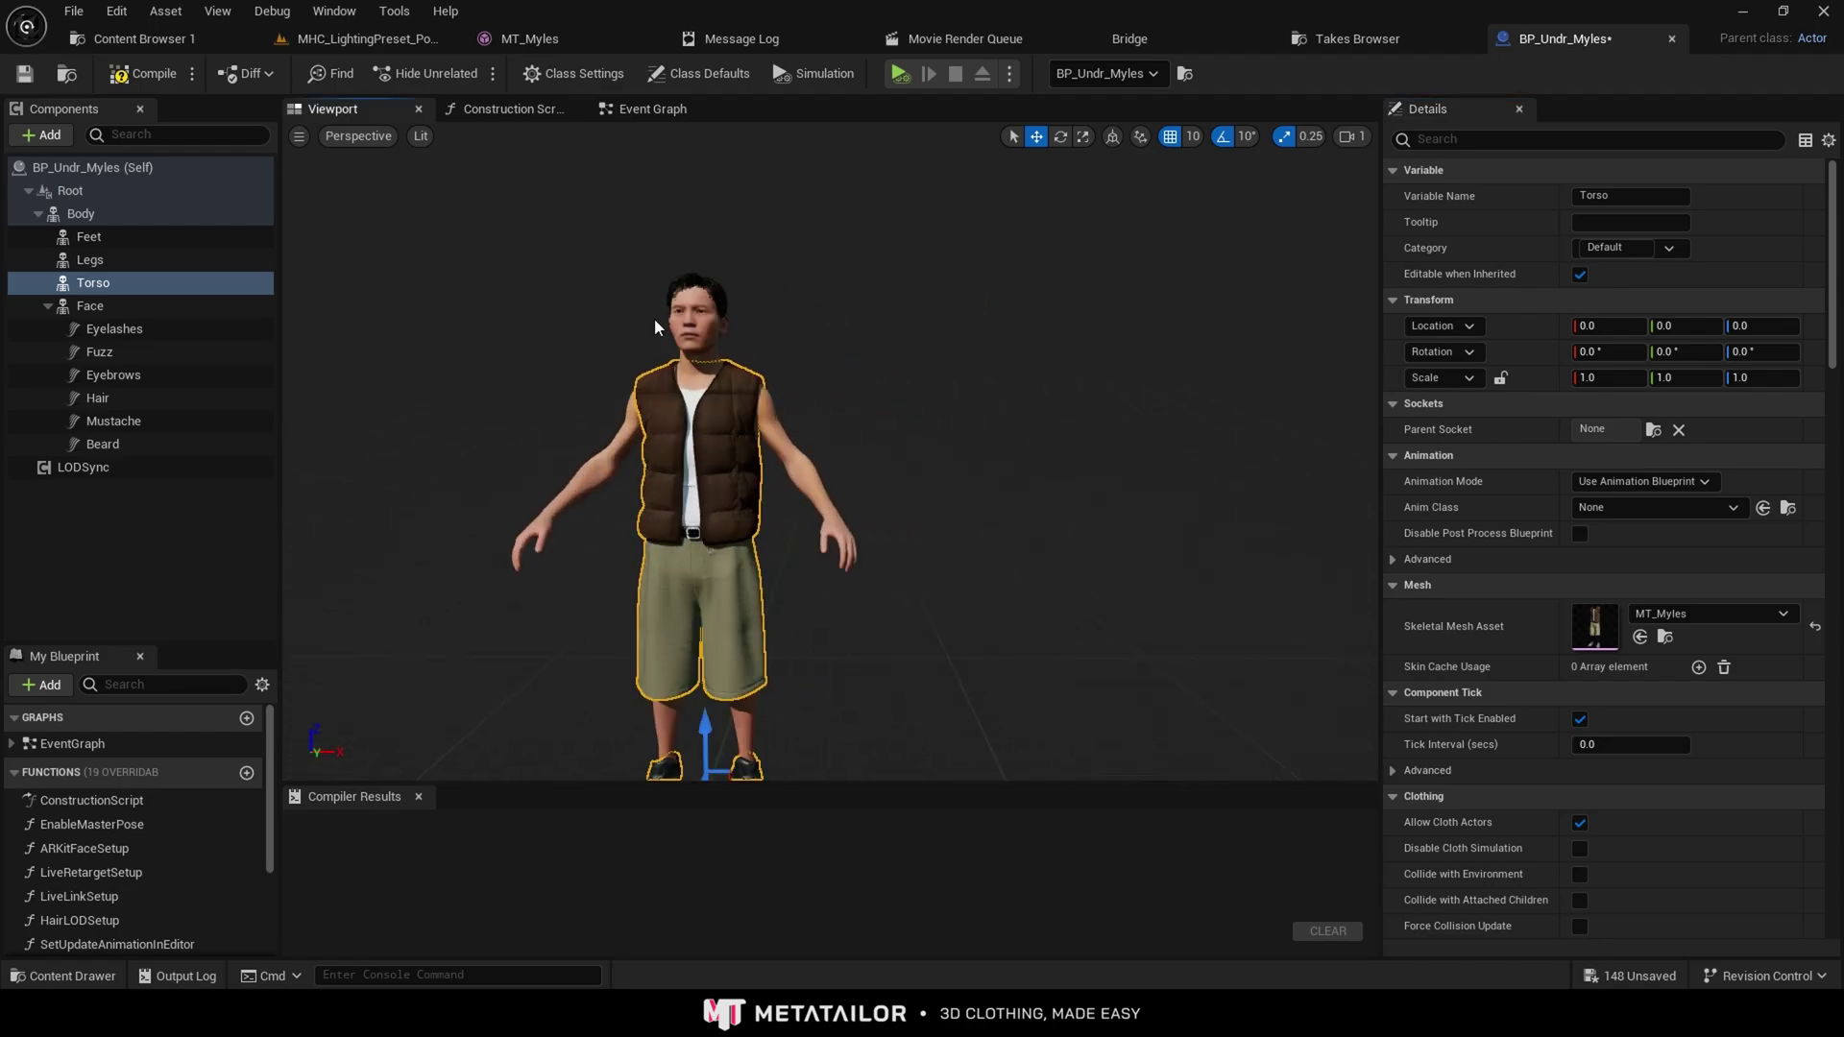
click(23, 75)
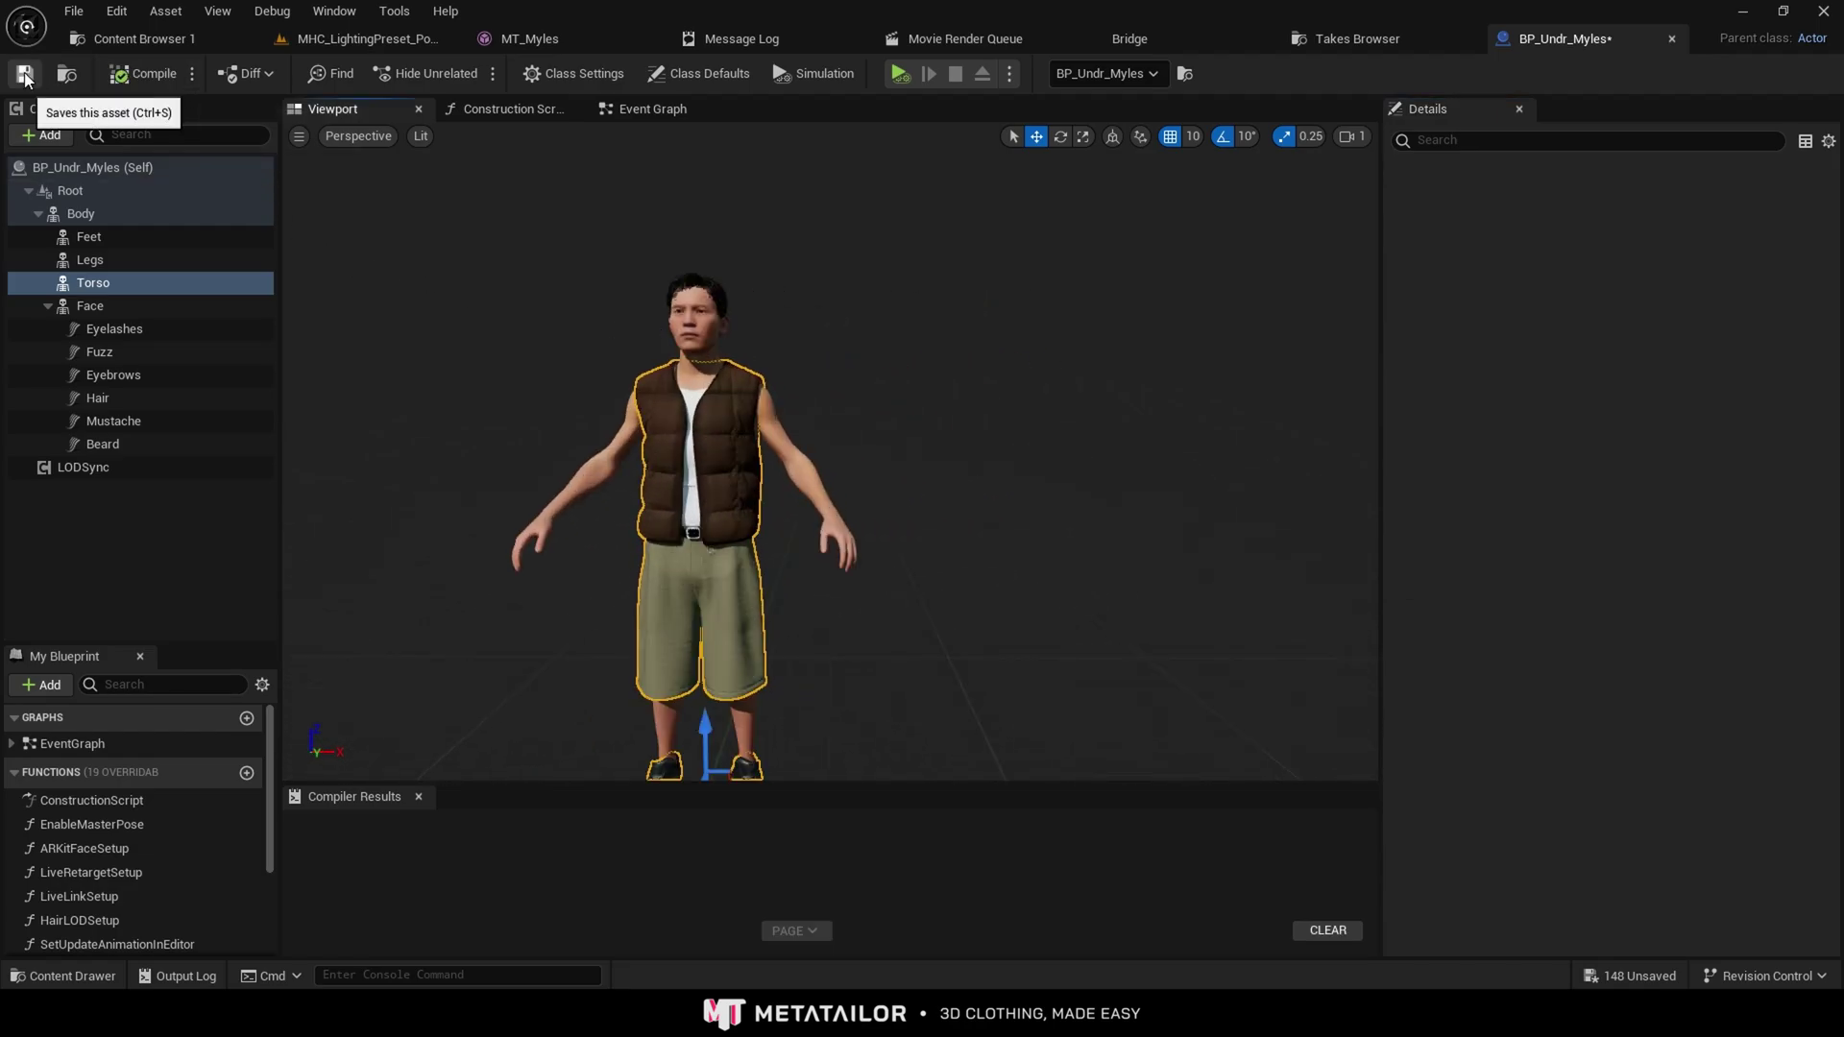
In the lighting preset level, set the MTN_N_Walk_F animation on BP_Undr_Myles's Body component and play the level to preview the outfit in motion.
click(357, 40)
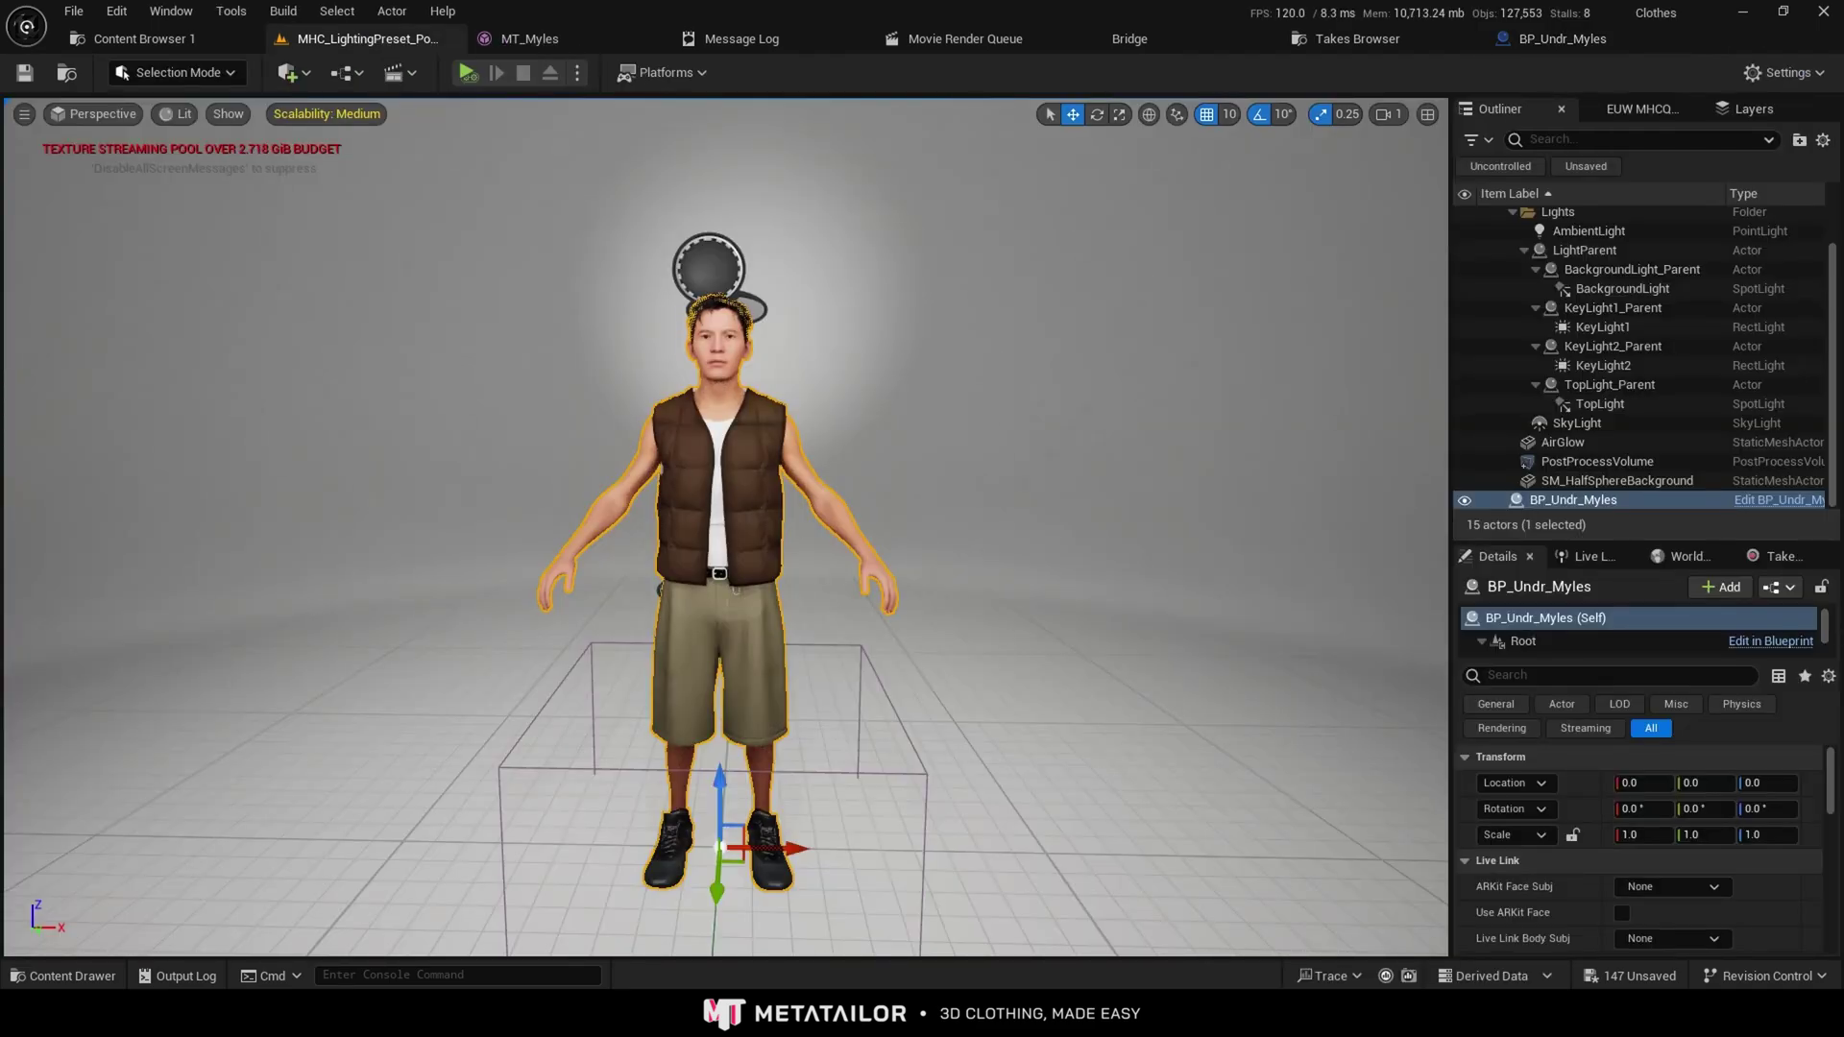
alt+drag(756, 494, 719, 481)
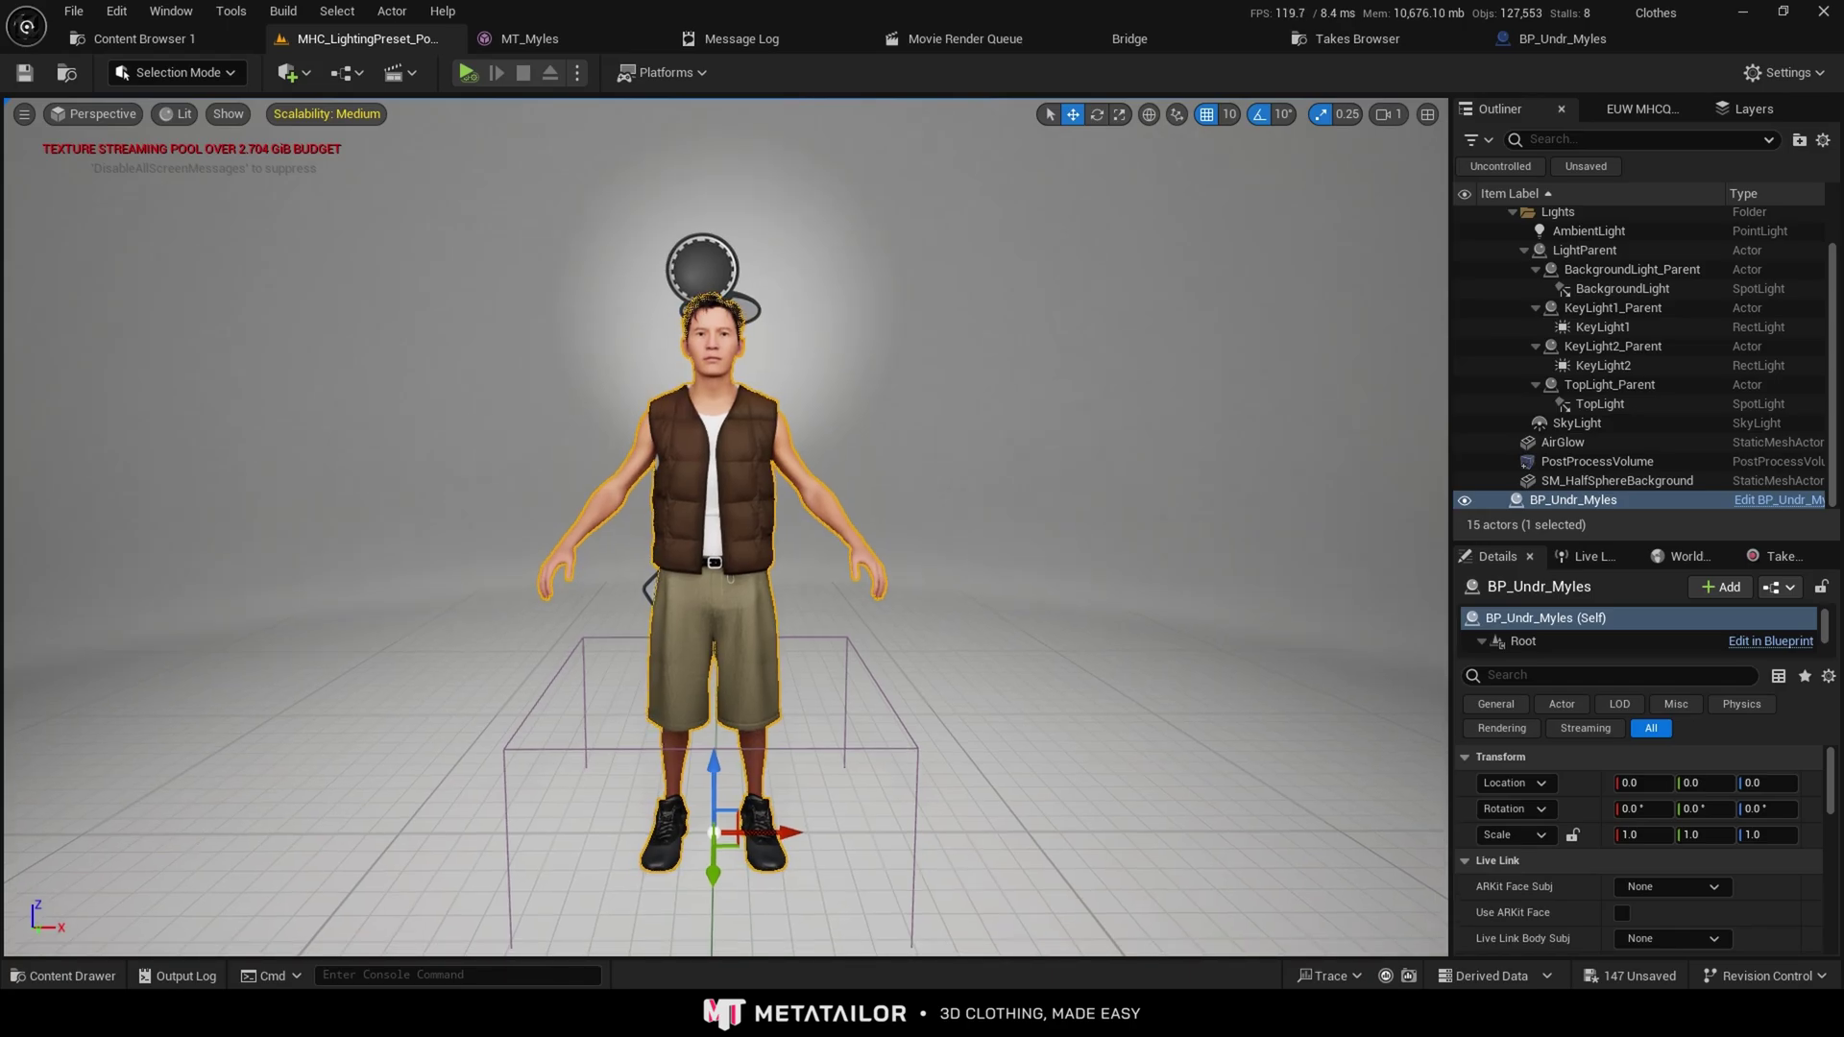
drag(1647, 658, 1646, 710)
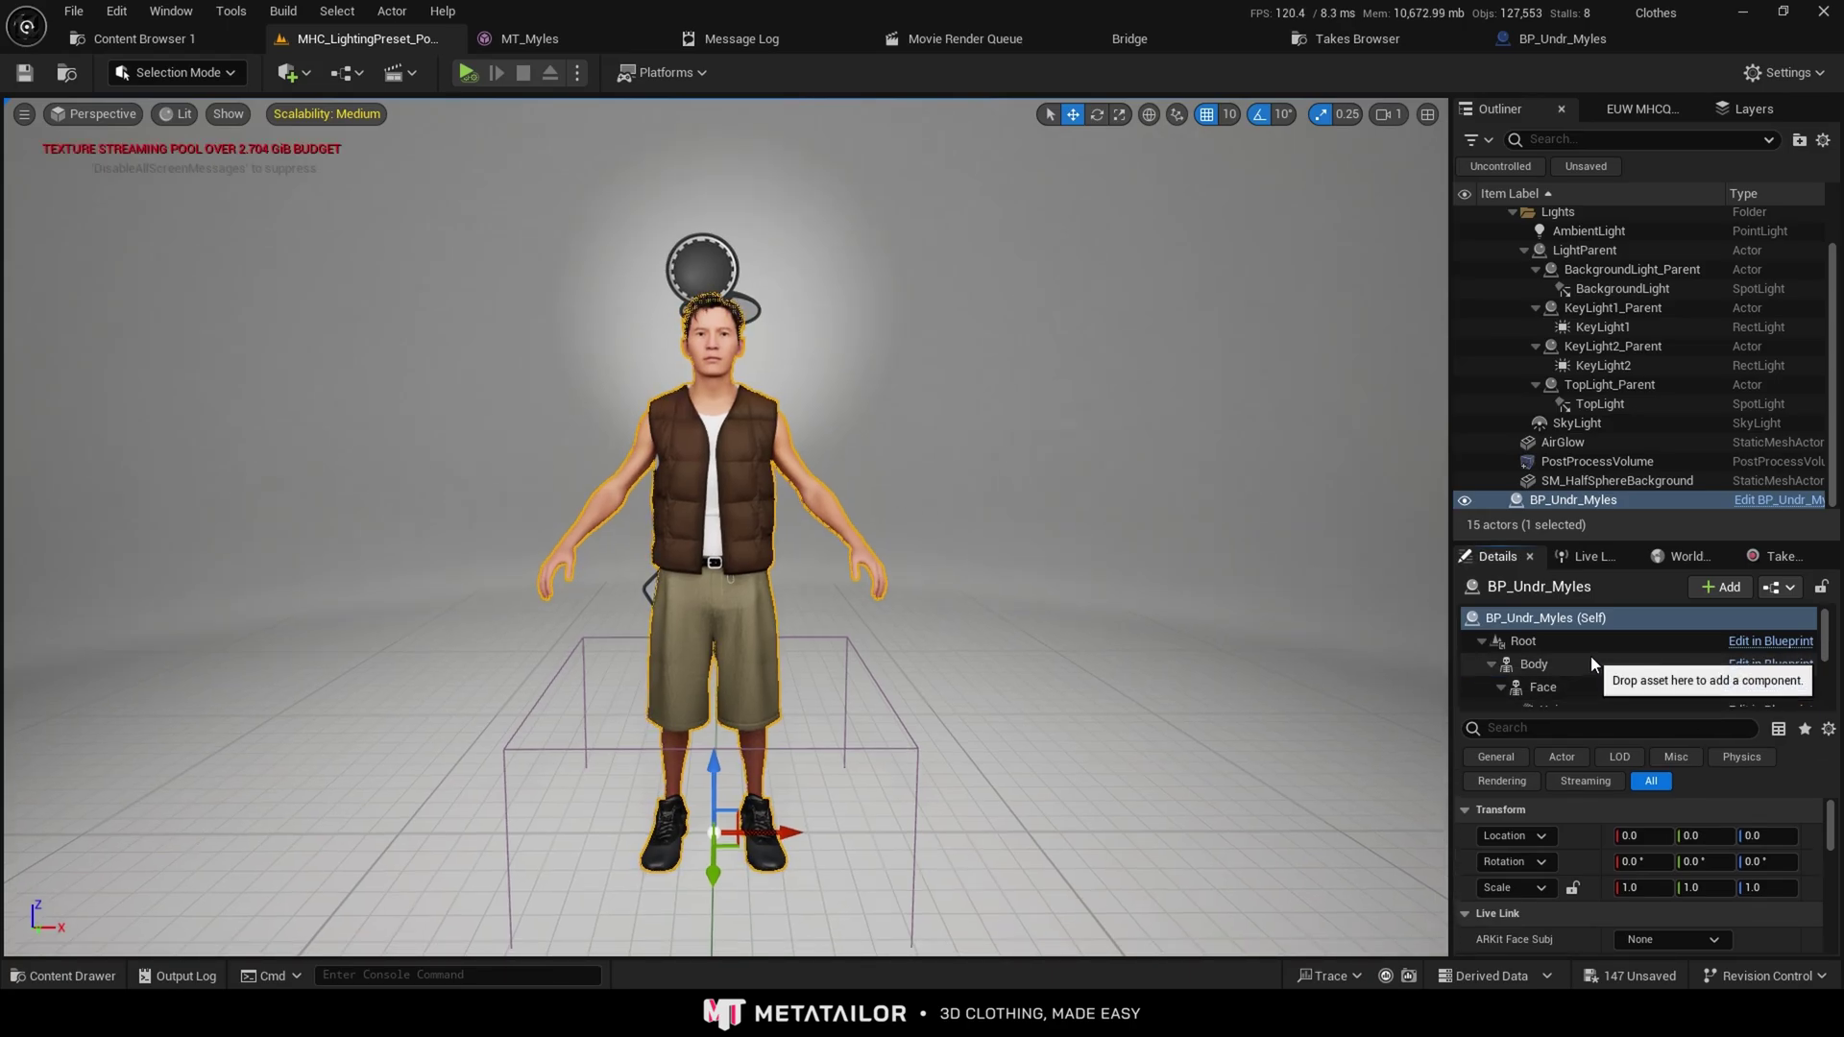
click(1594, 664)
scroll(1700, 855, down, 2)
click(1727, 845)
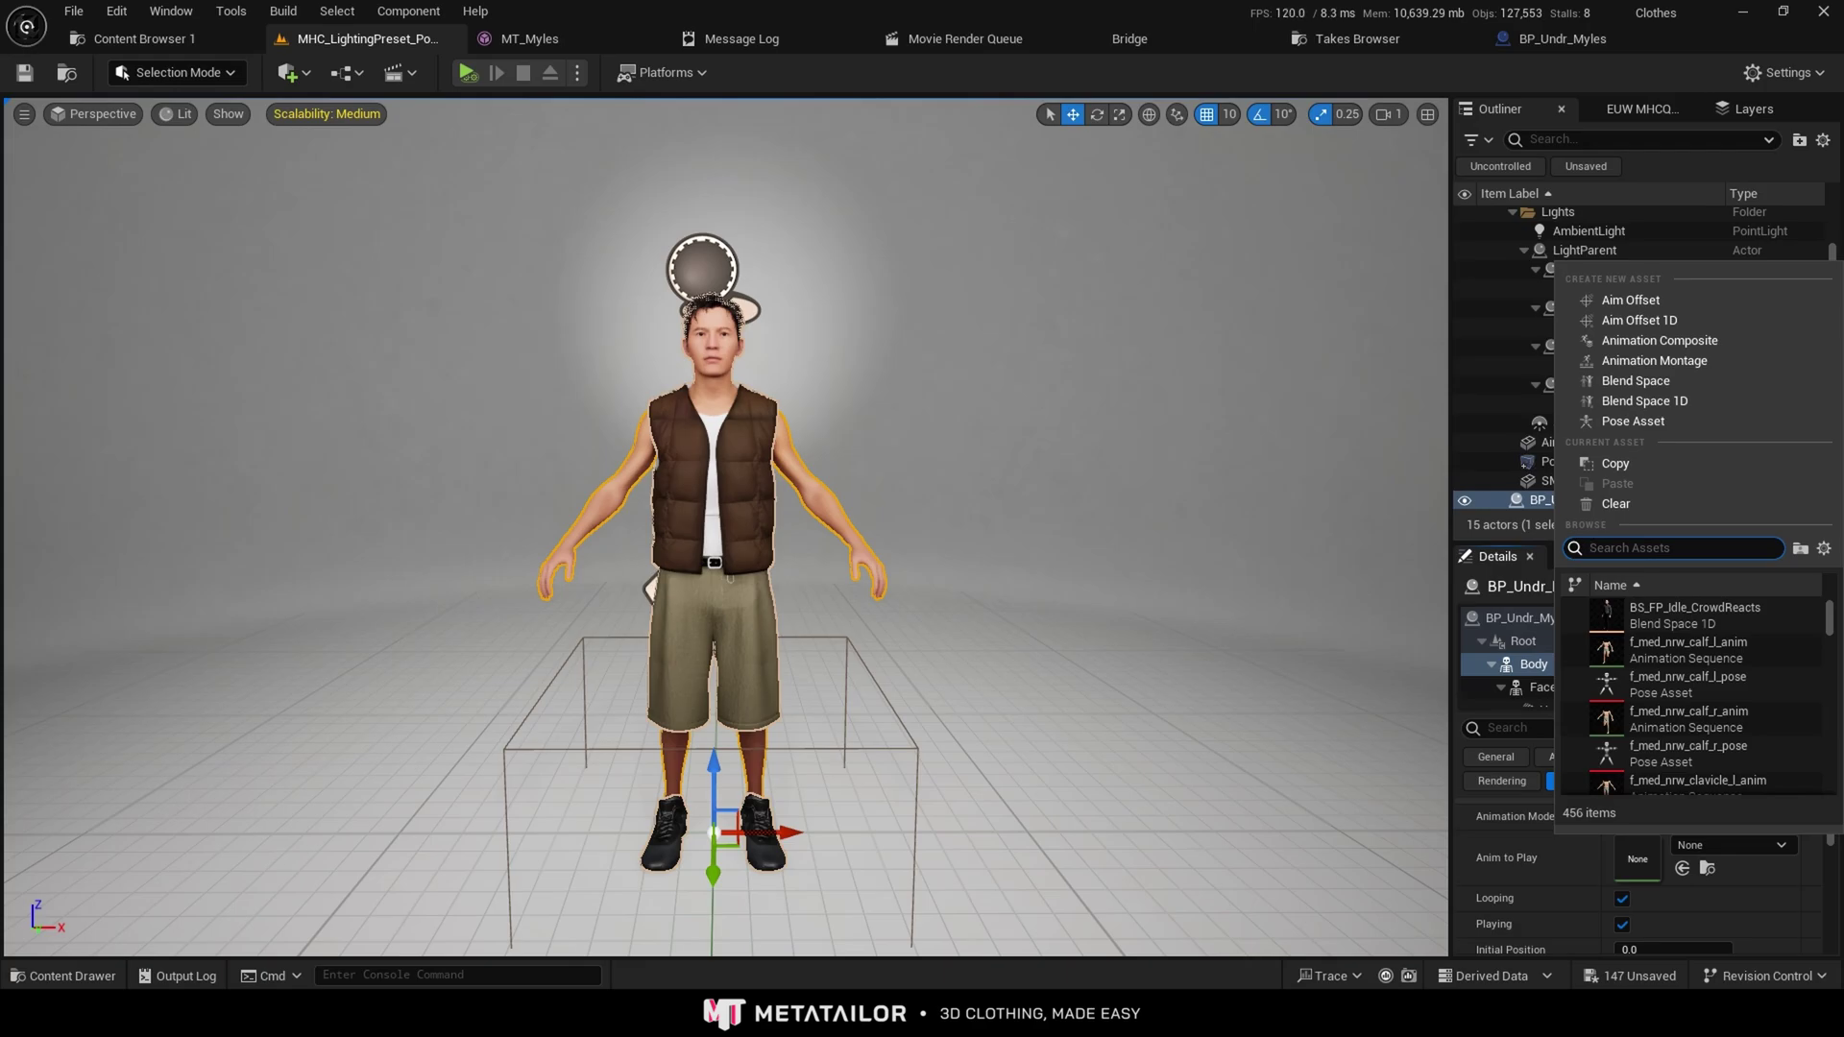
click(1691, 711)
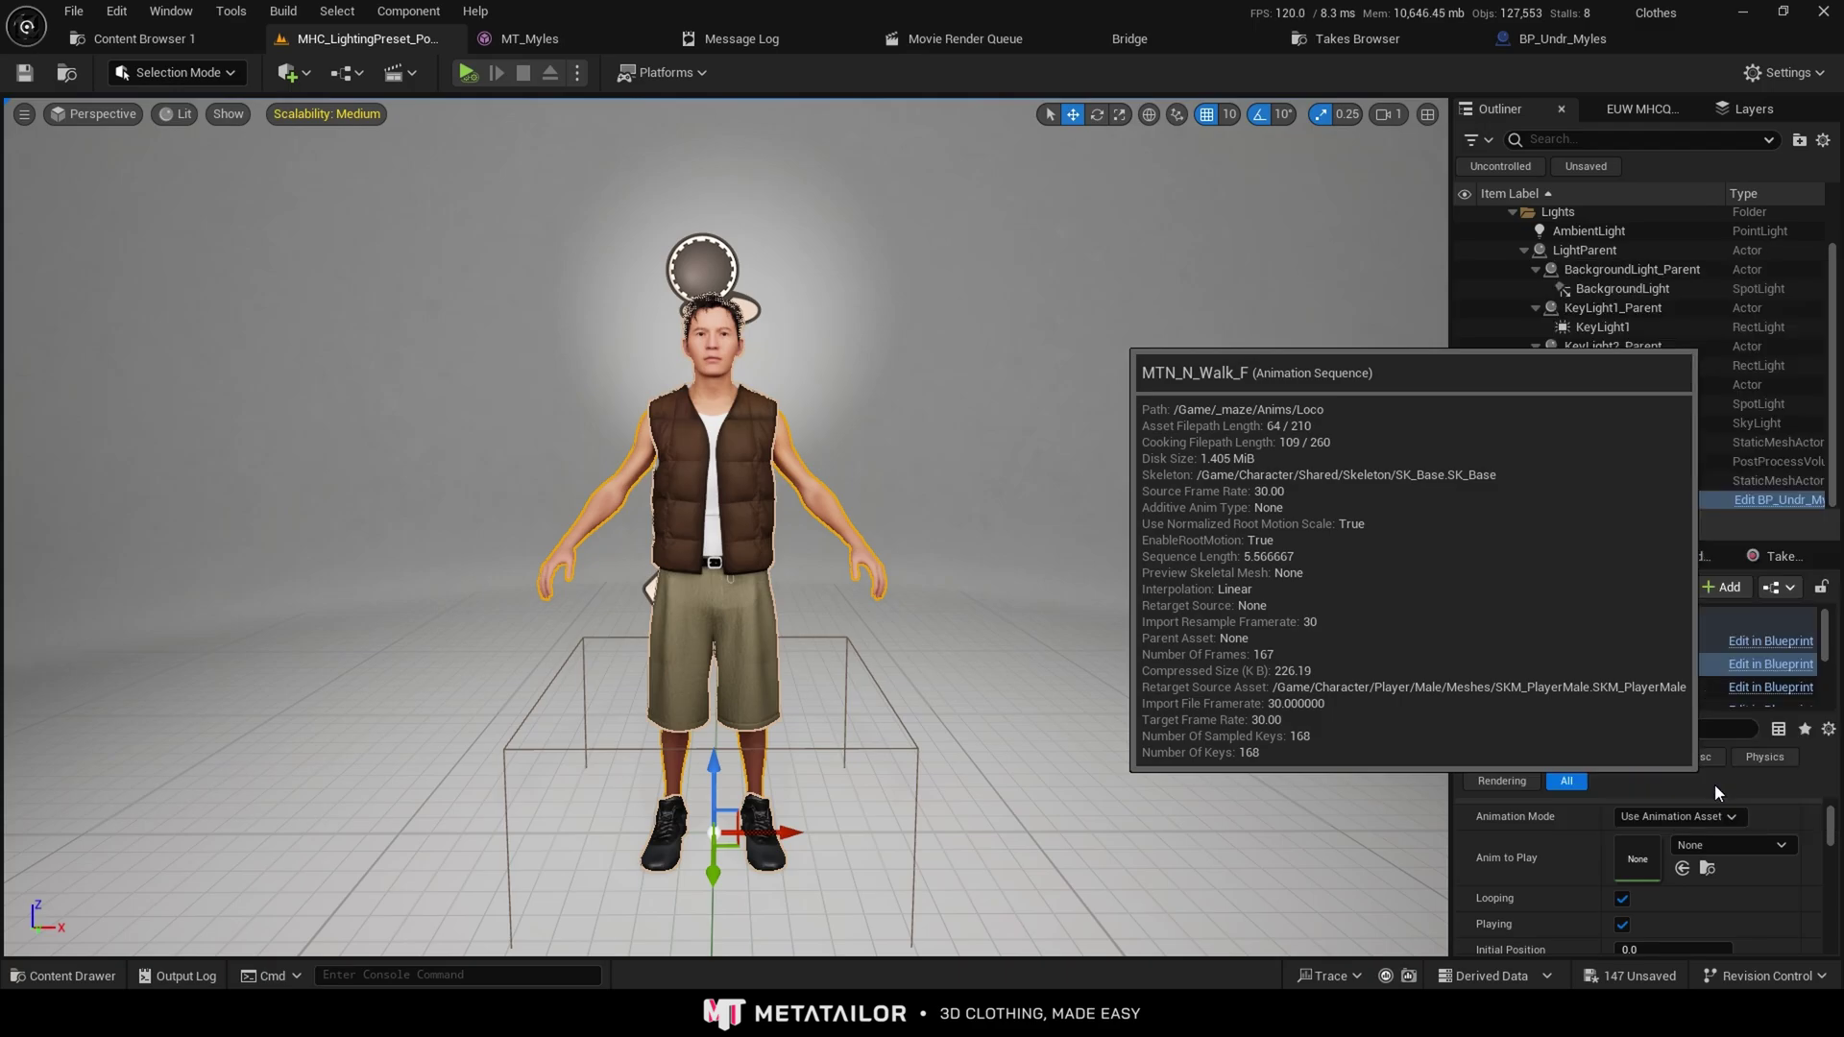
key(alt+p)
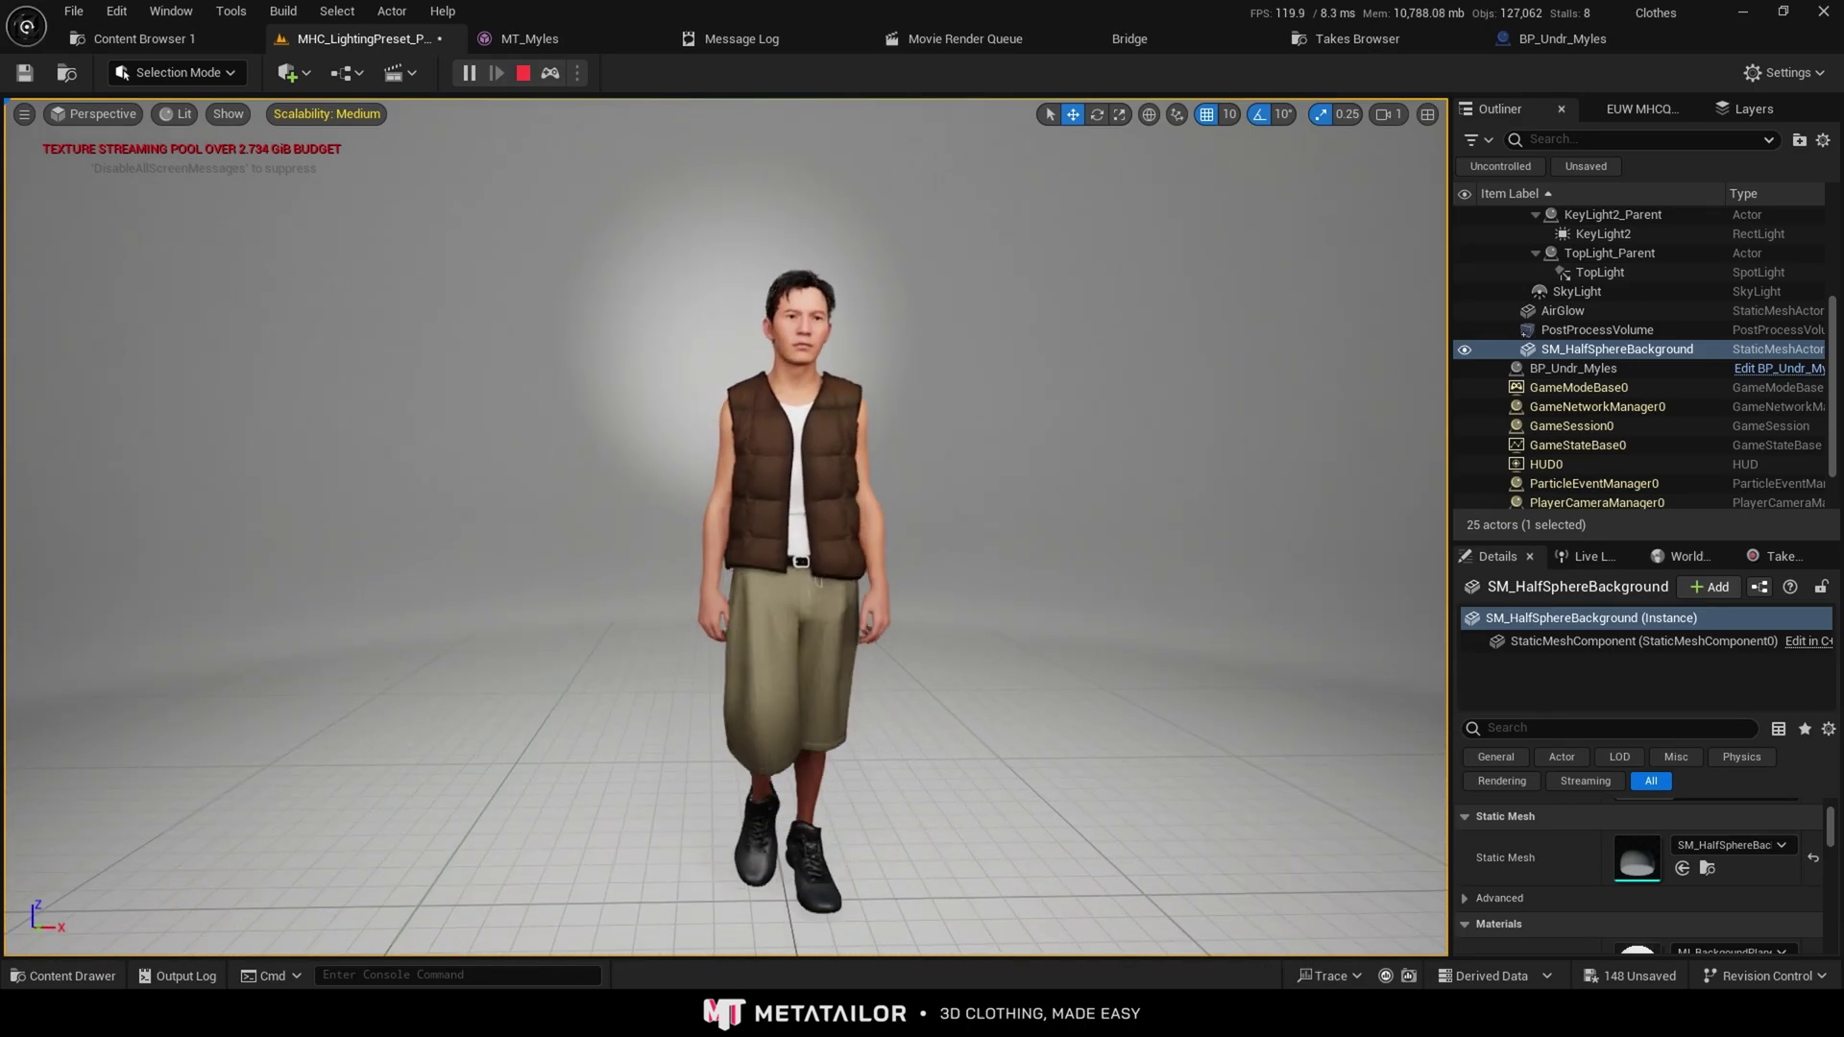
key(Escape)
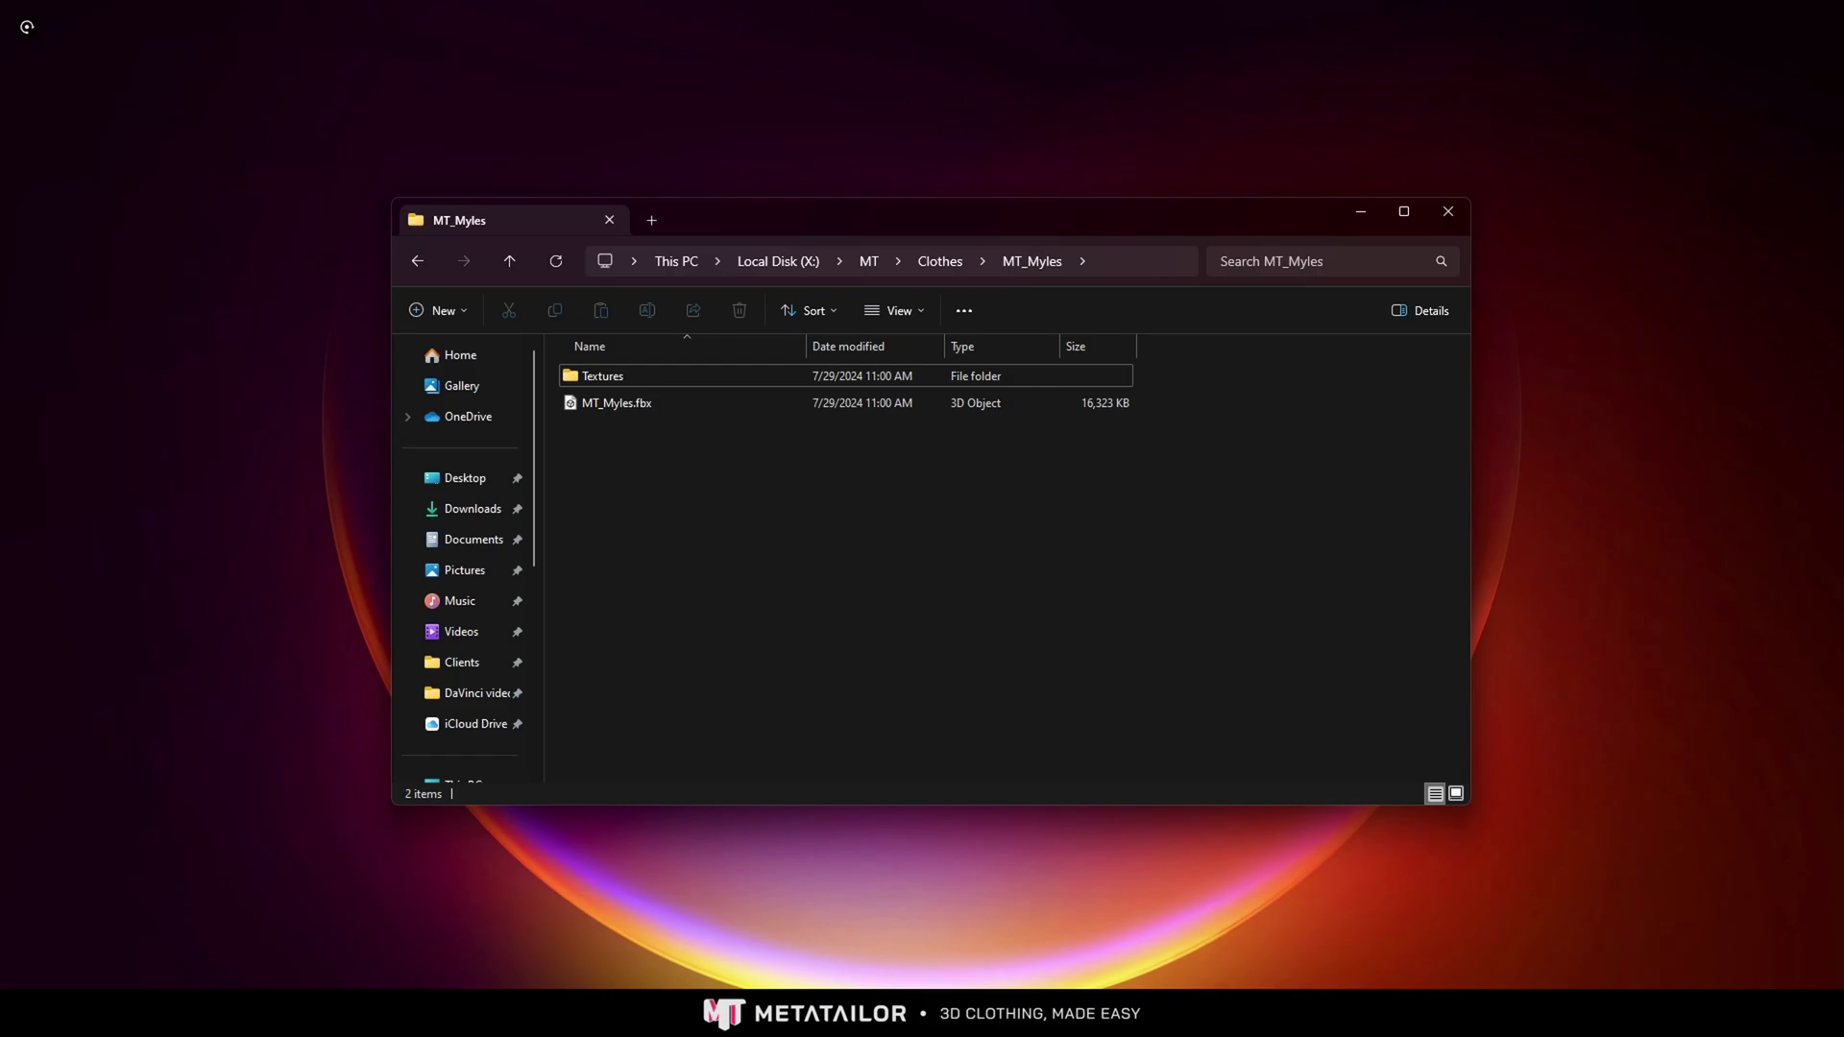
Switch to Metatailor and export the avatar with its clothes as FBX with PNG textures to a folder named MT_Combined.
mouse_move(1218, 1014)
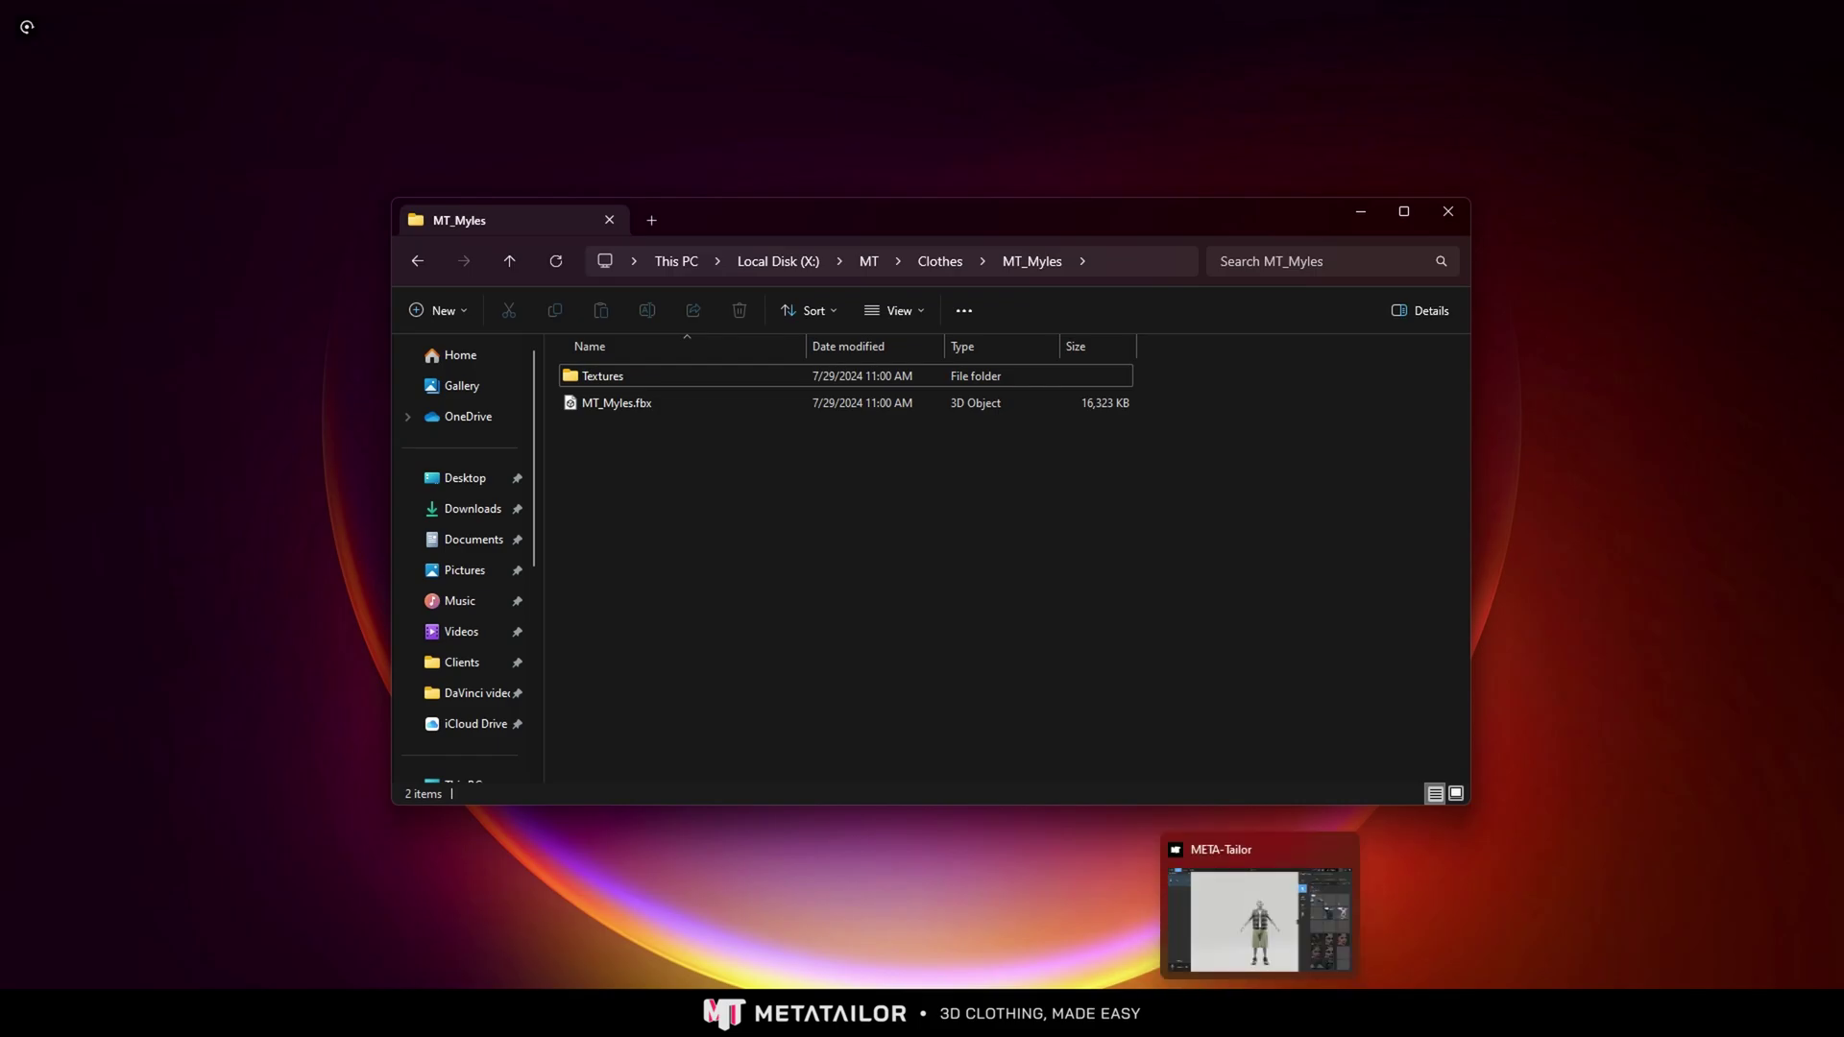
click(1260, 1015)
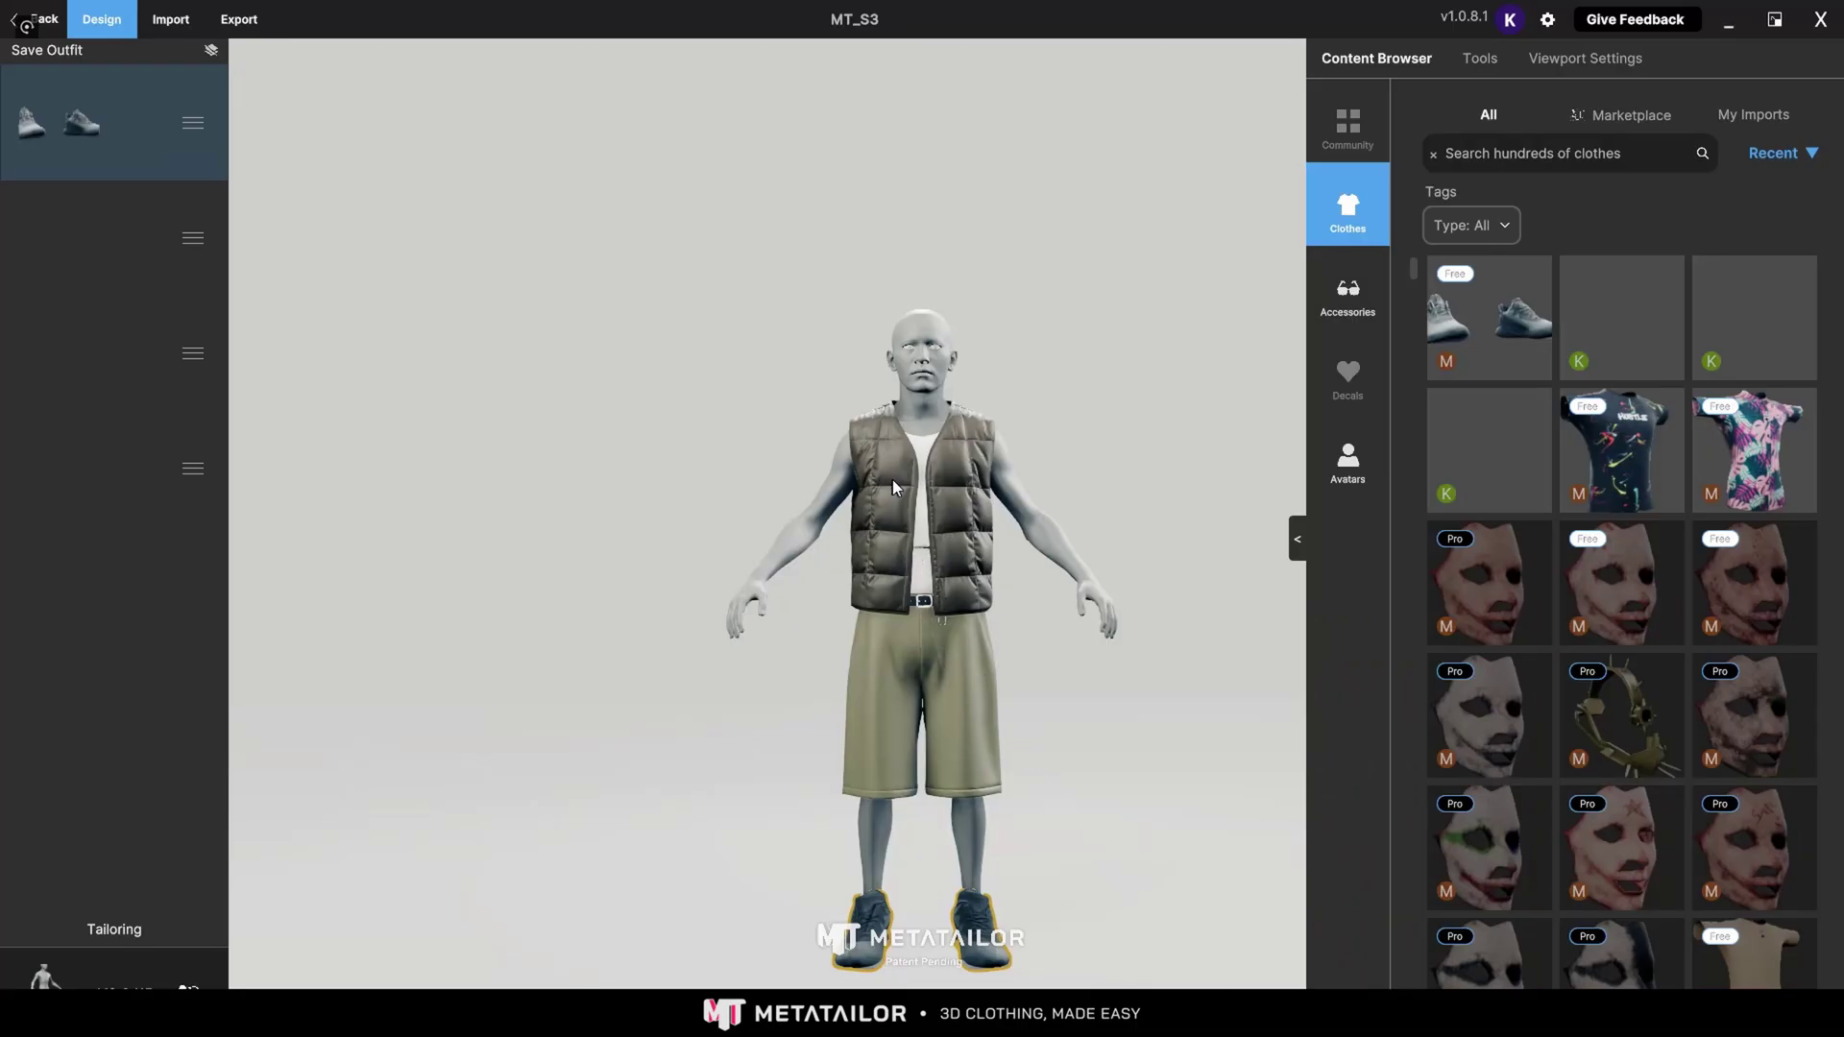
click(259, 29)
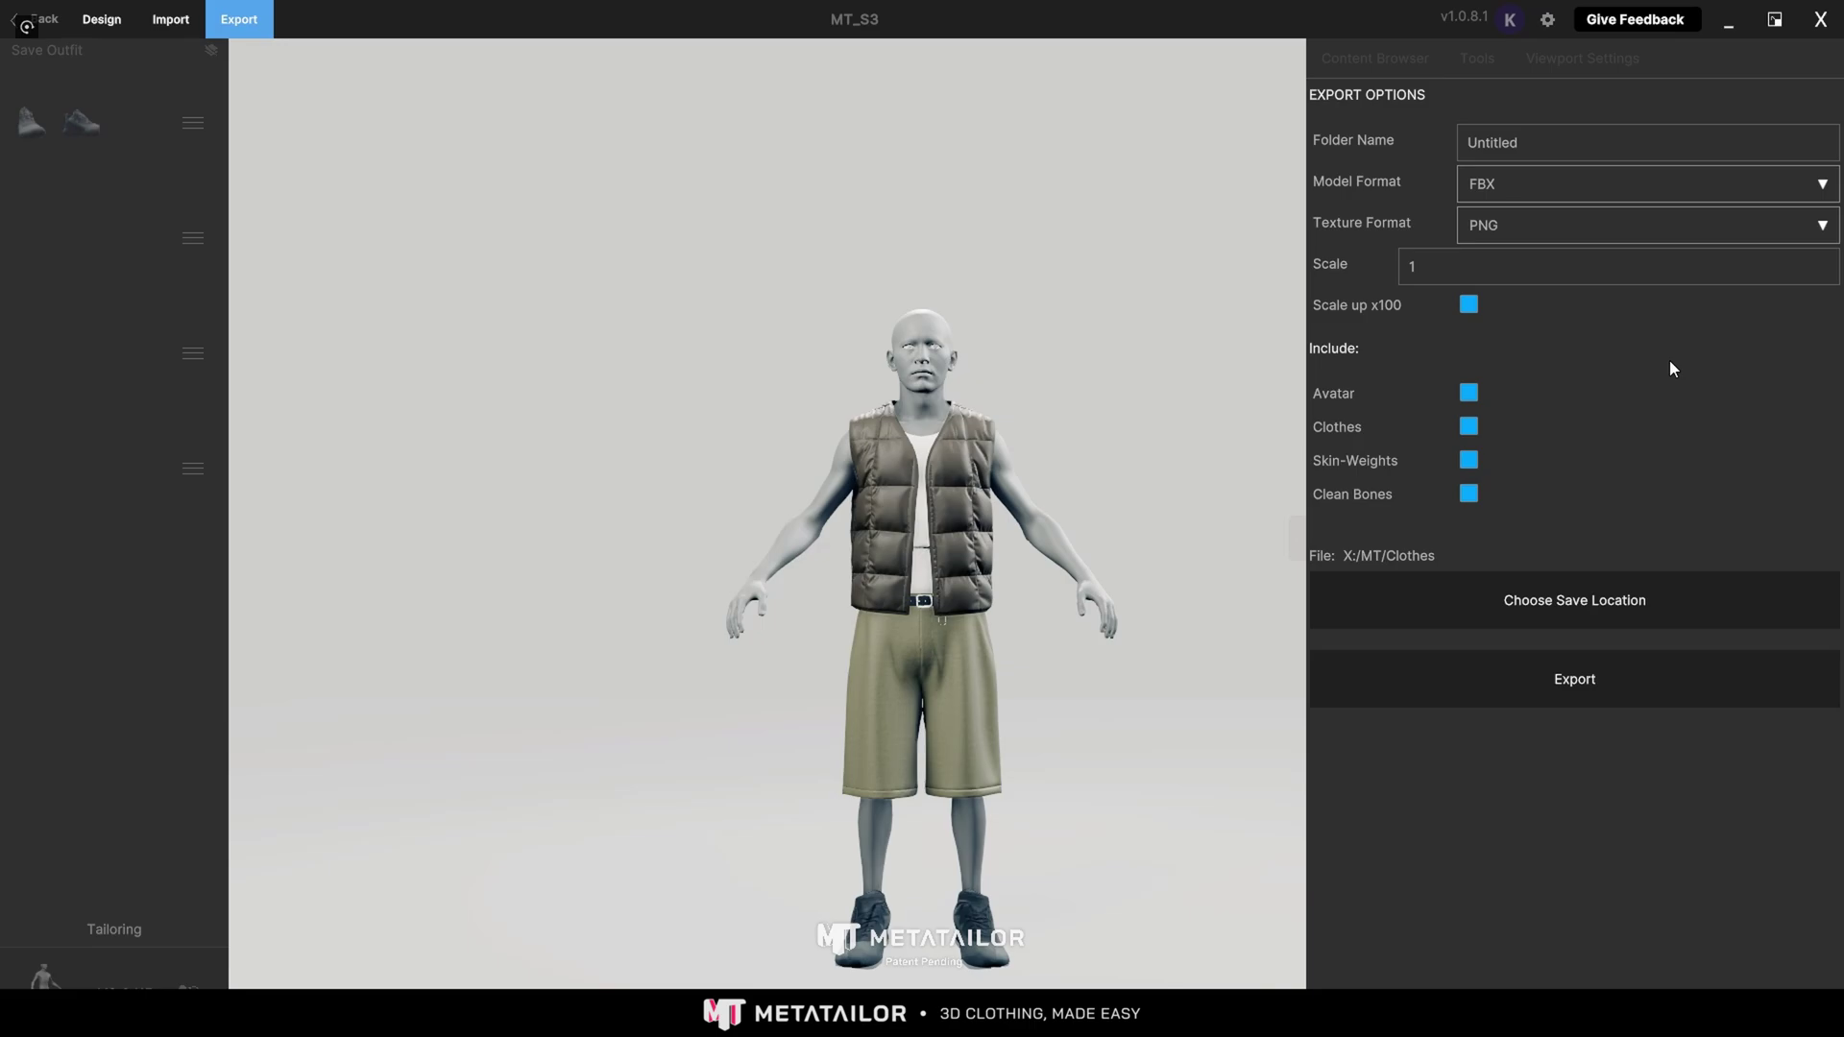
click(1594, 140)
text(MT_Combined)
click(1558, 682)
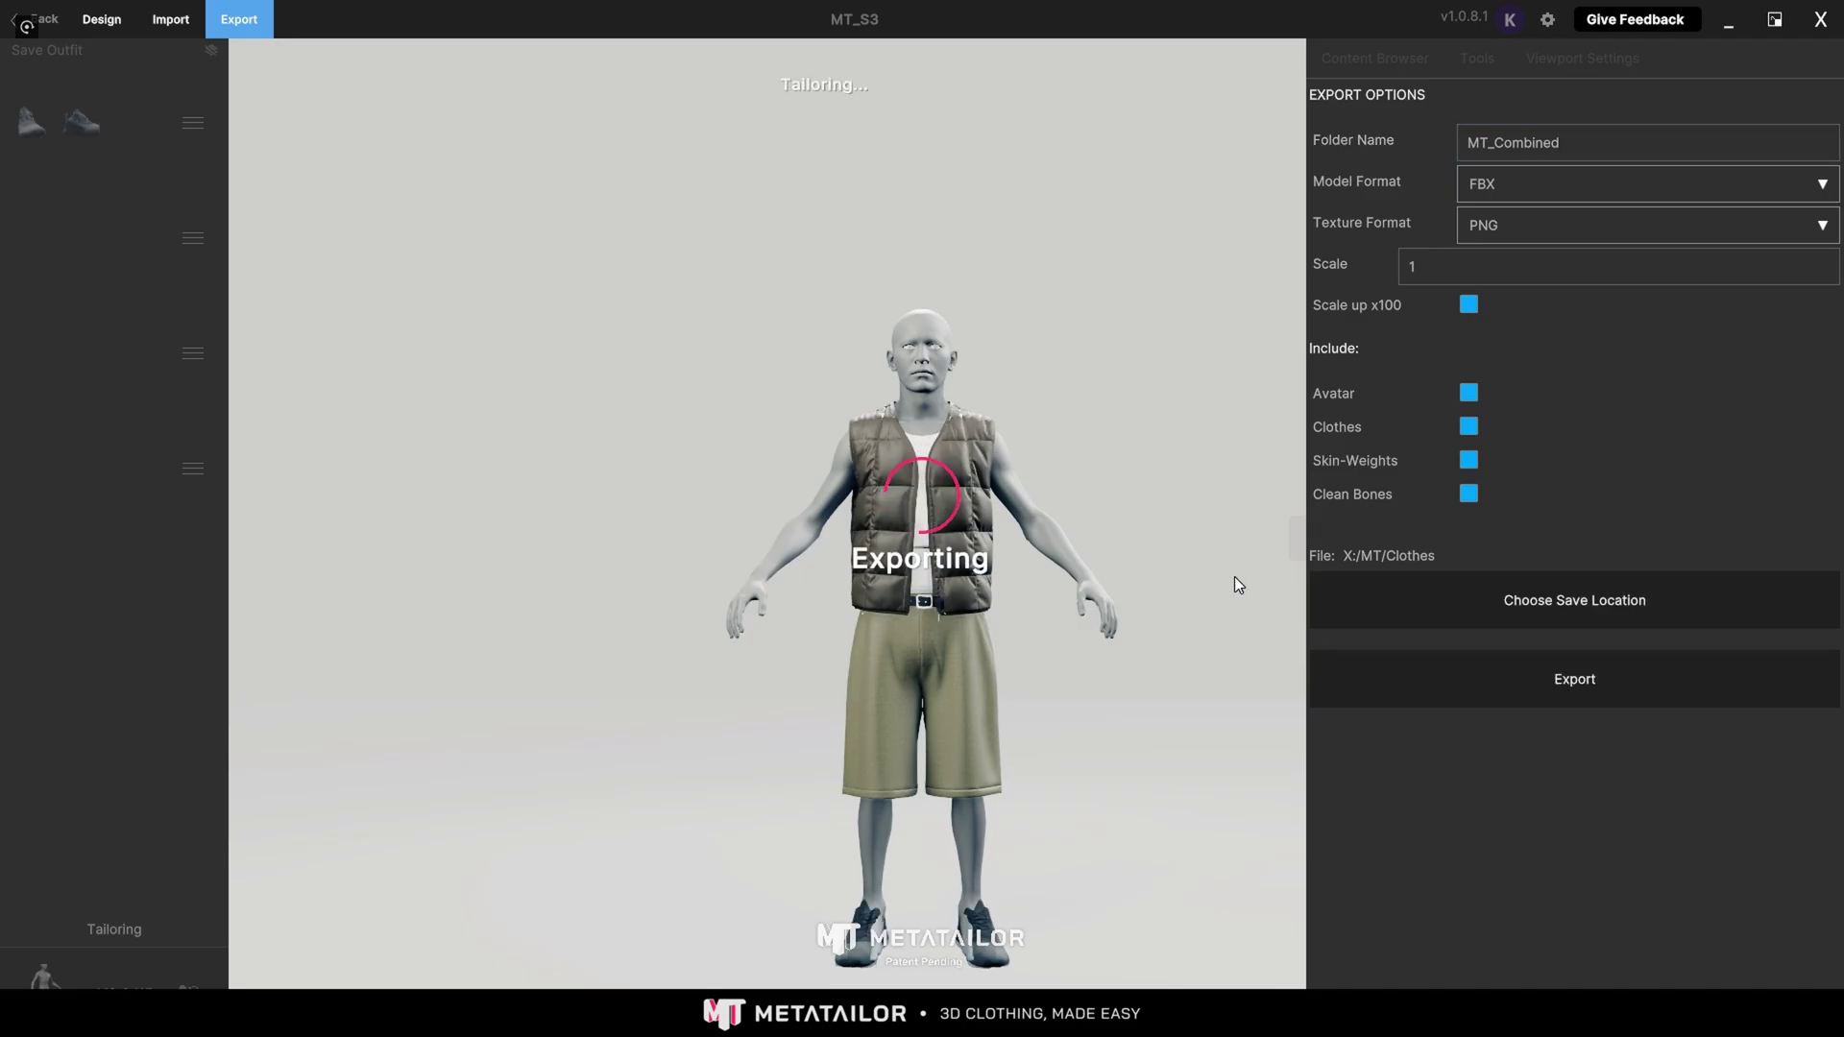
Launch Blender and import MT_Combined.fbx from the MT_Combined export folder into the empty scene.
key(super)
click(1059, 692)
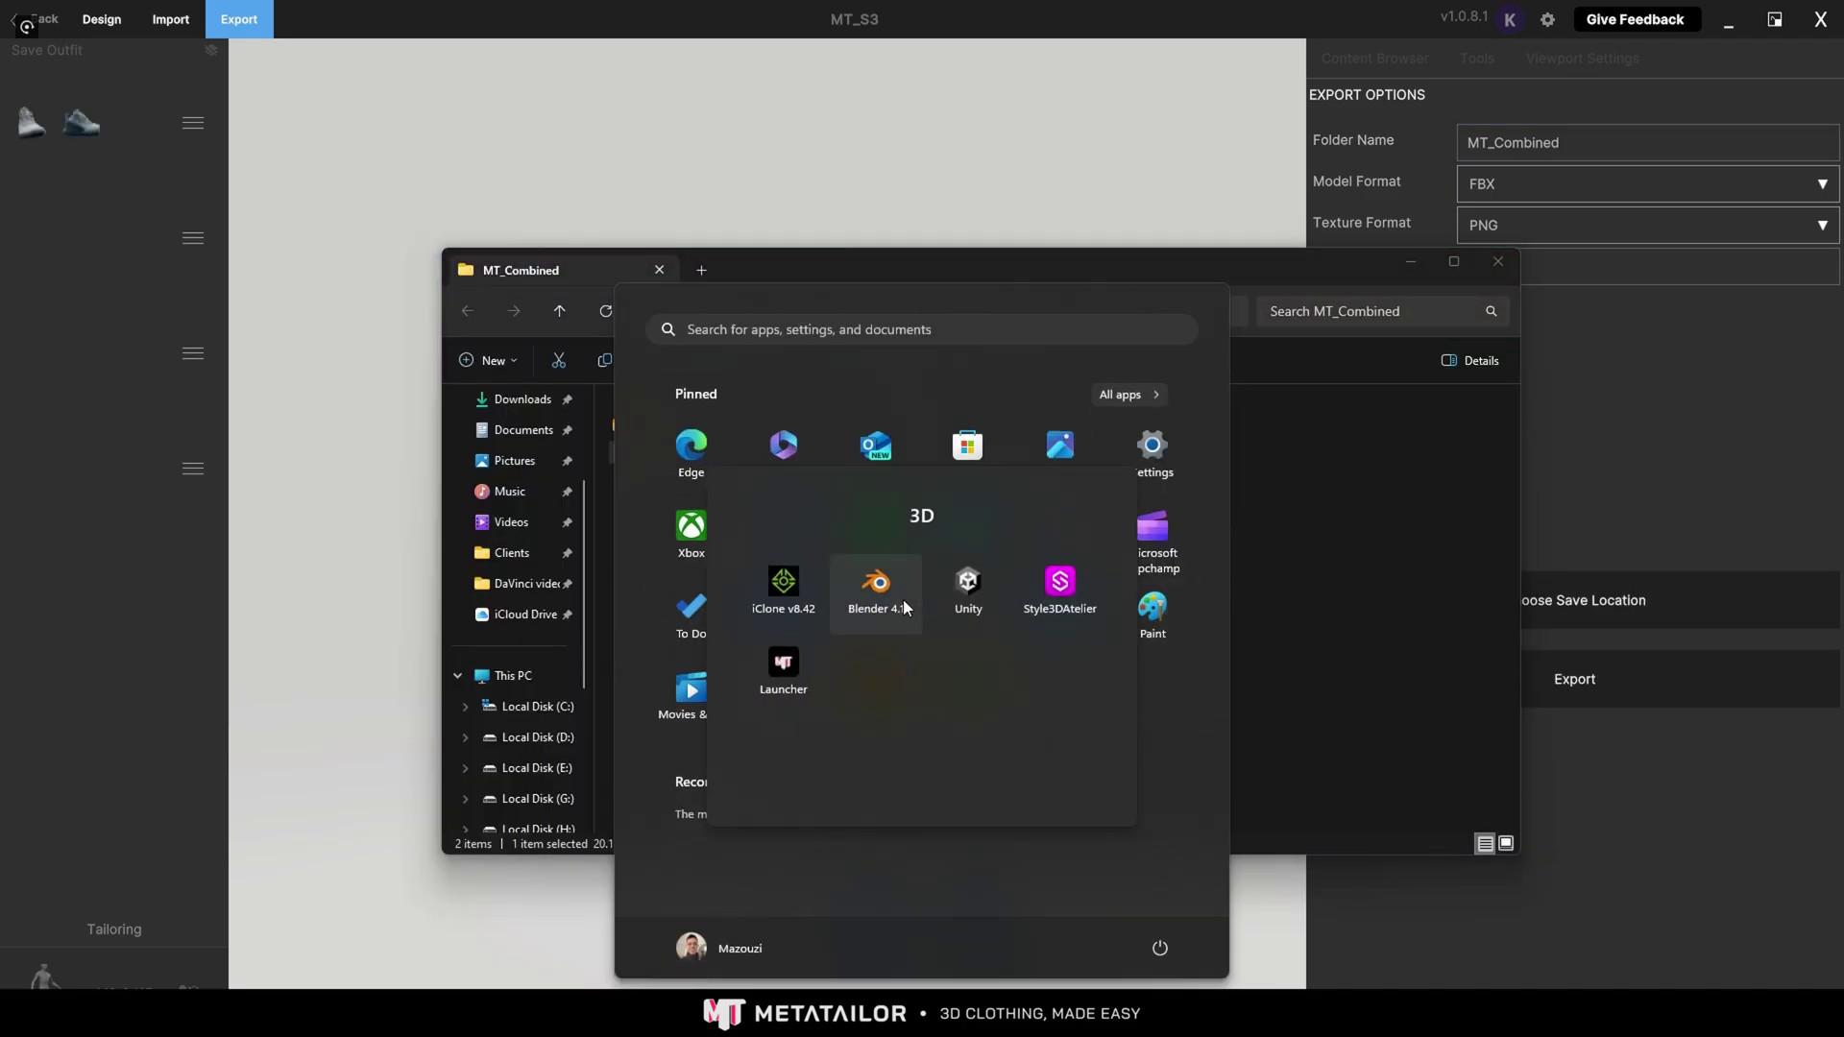
click(903, 599)
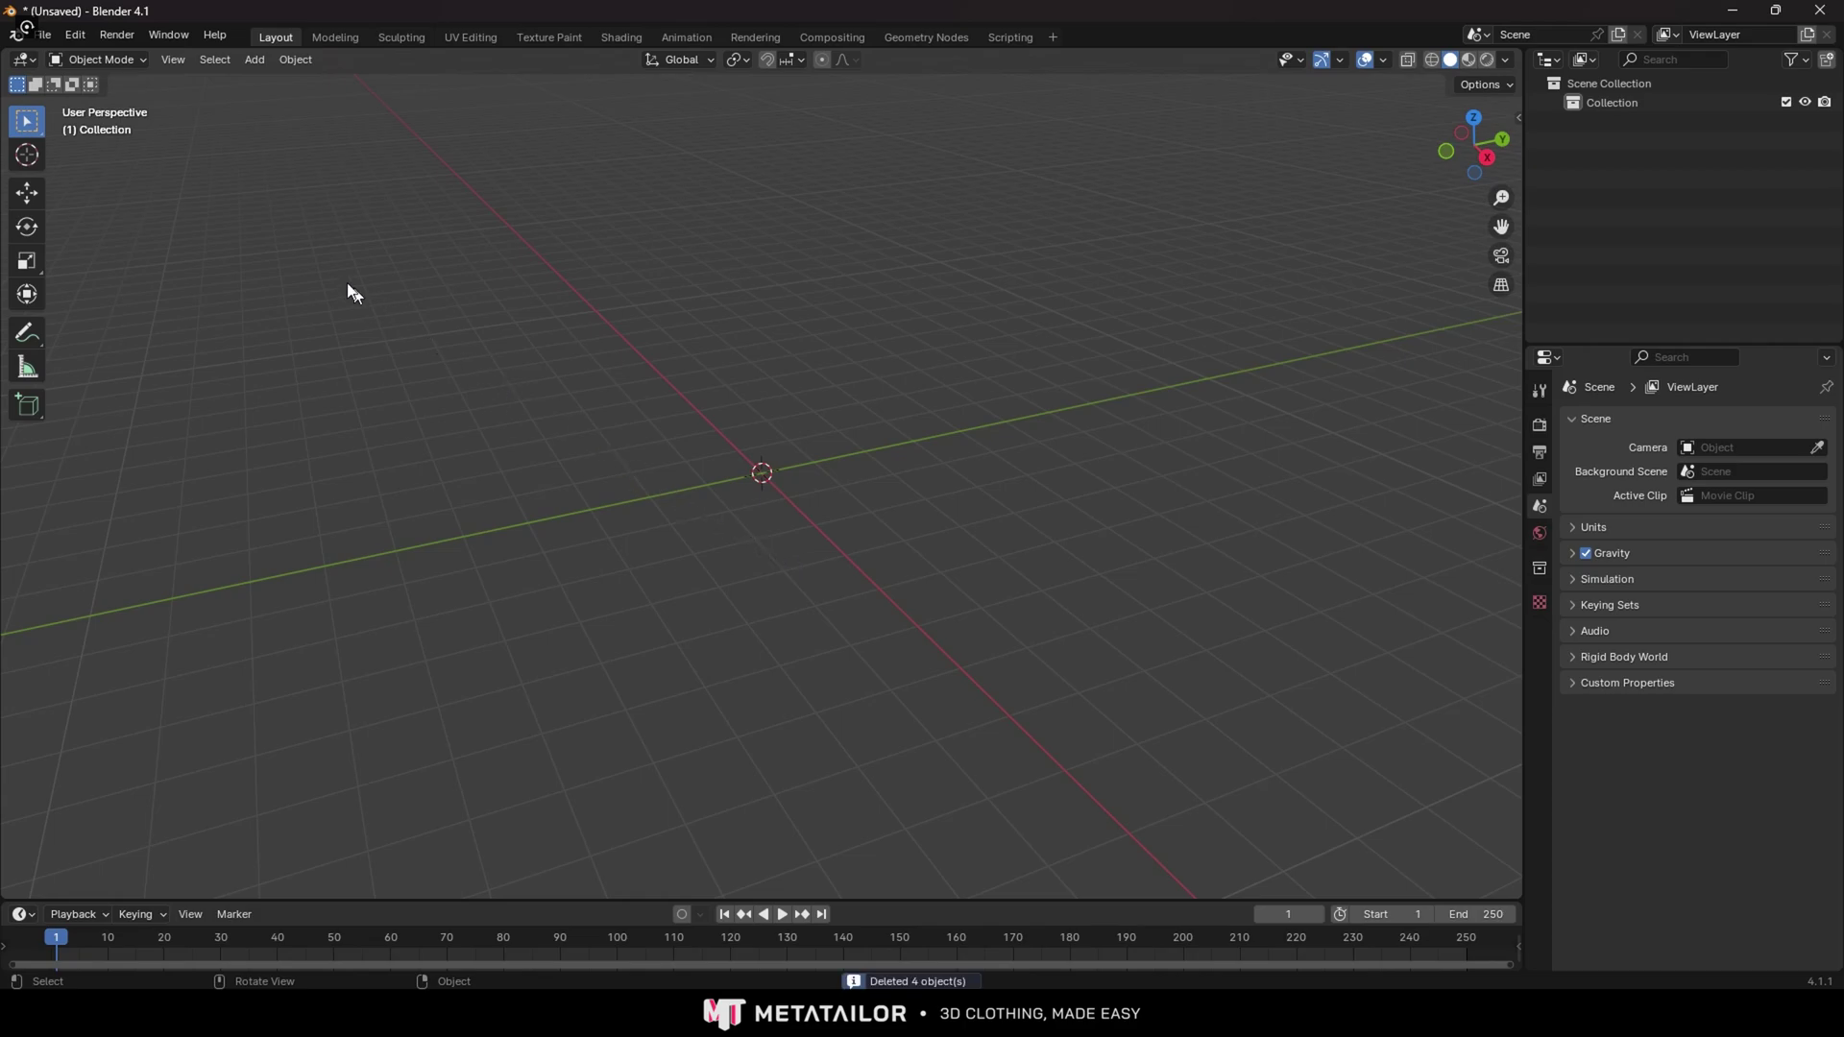
click(44, 35)
mouse_move(93, 305)
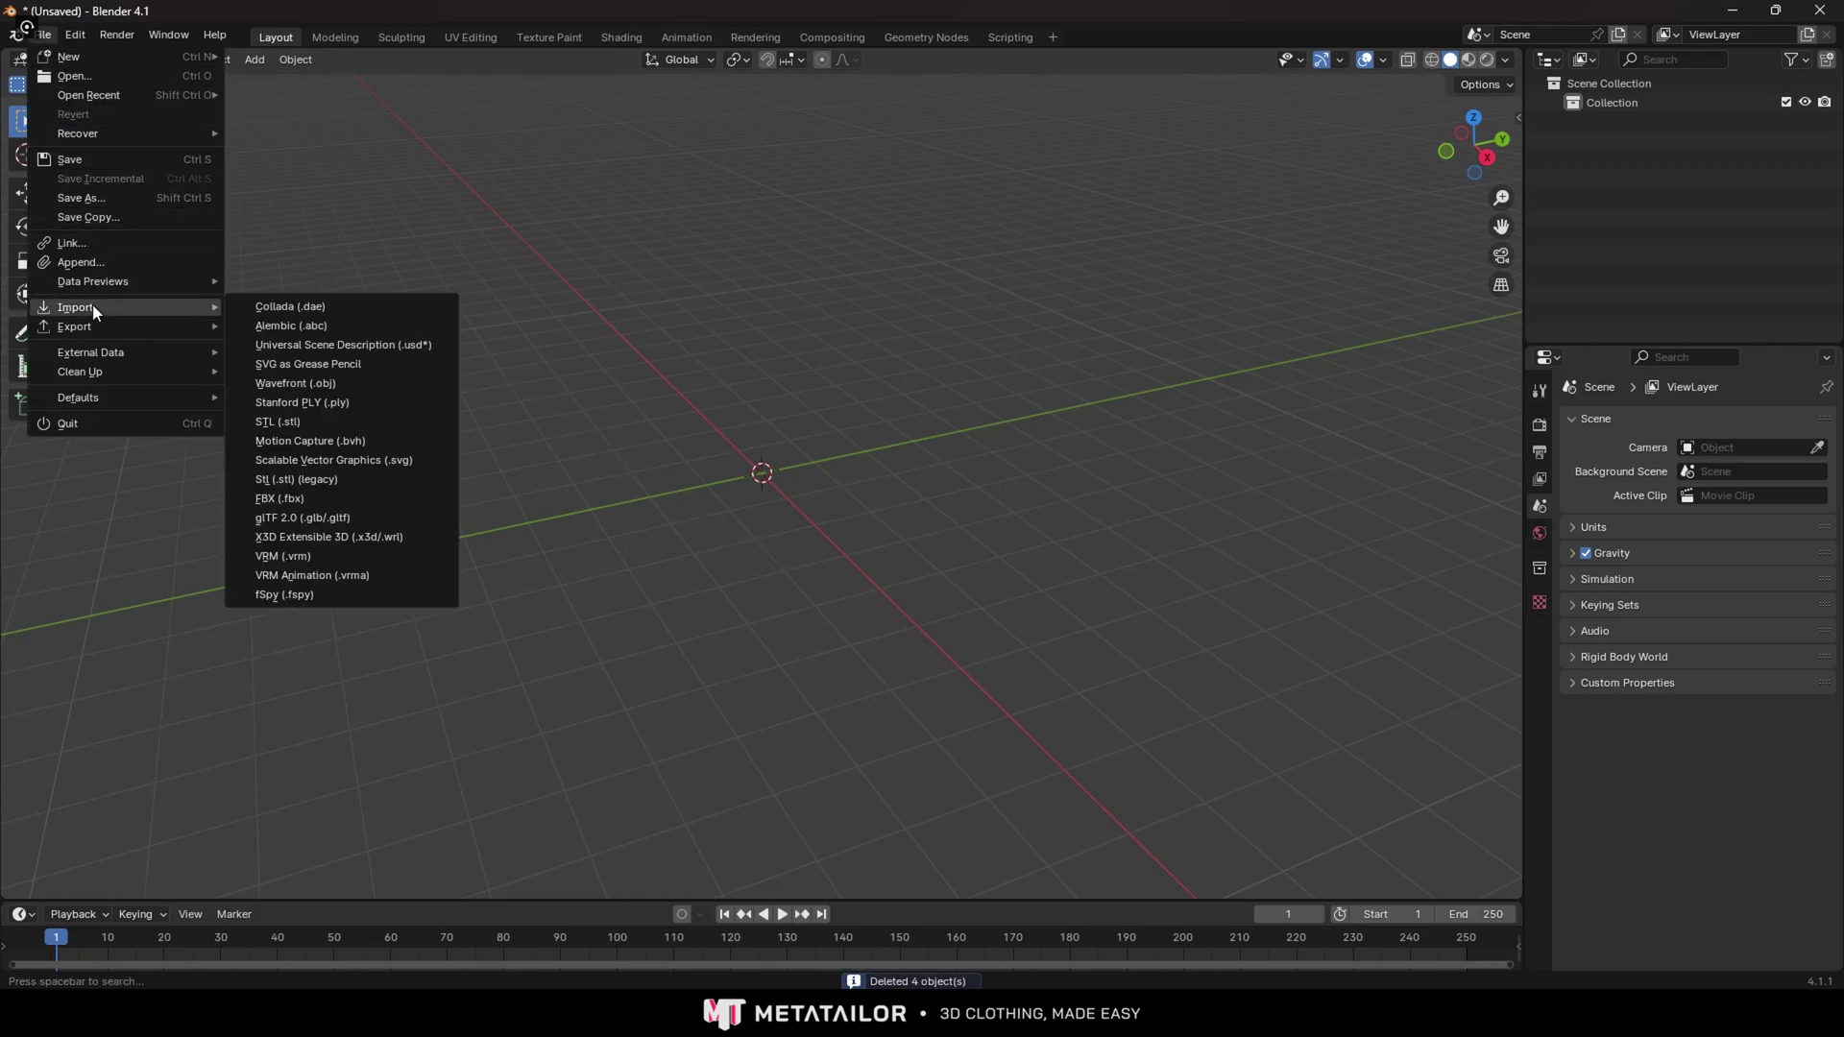
click(357, 498)
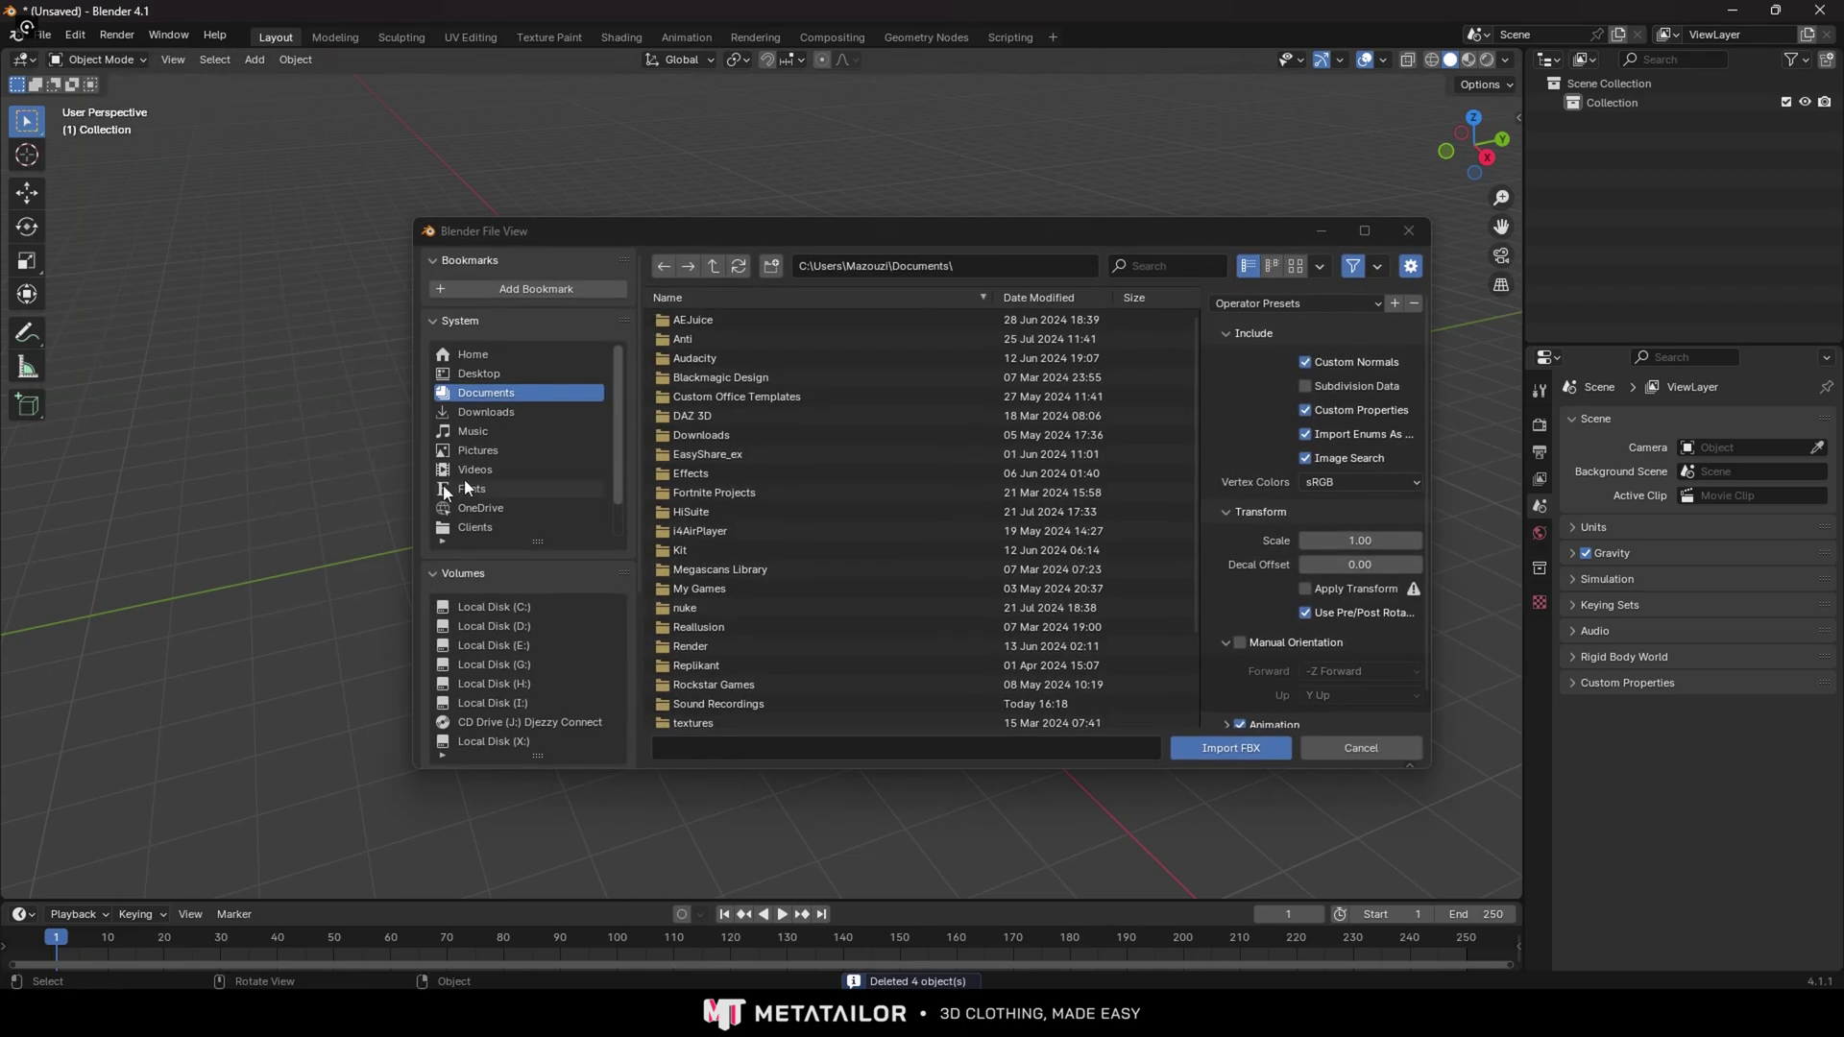
scroll(556, 678, down, 5)
click(551, 672)
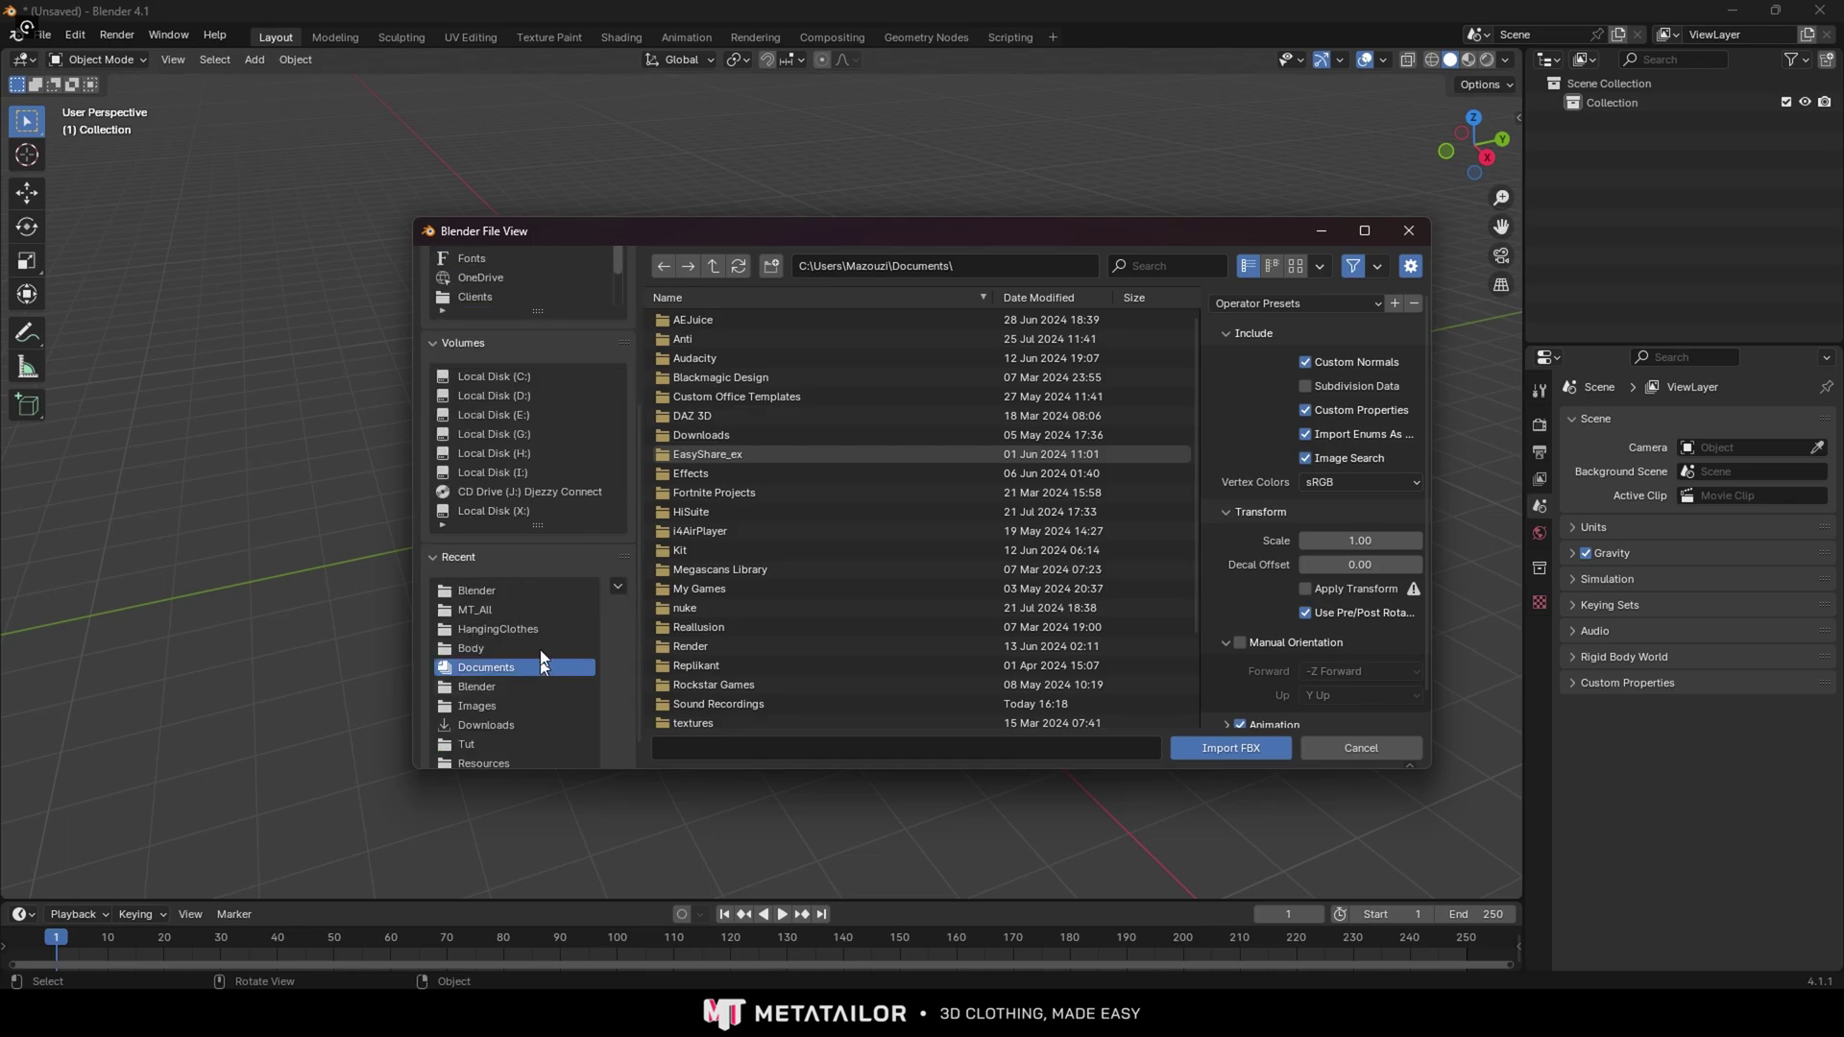
double_click(769, 614)
Delete the avatar's head and body meshes, keeping only the clothes, shoes and armature.
click(885, 285)
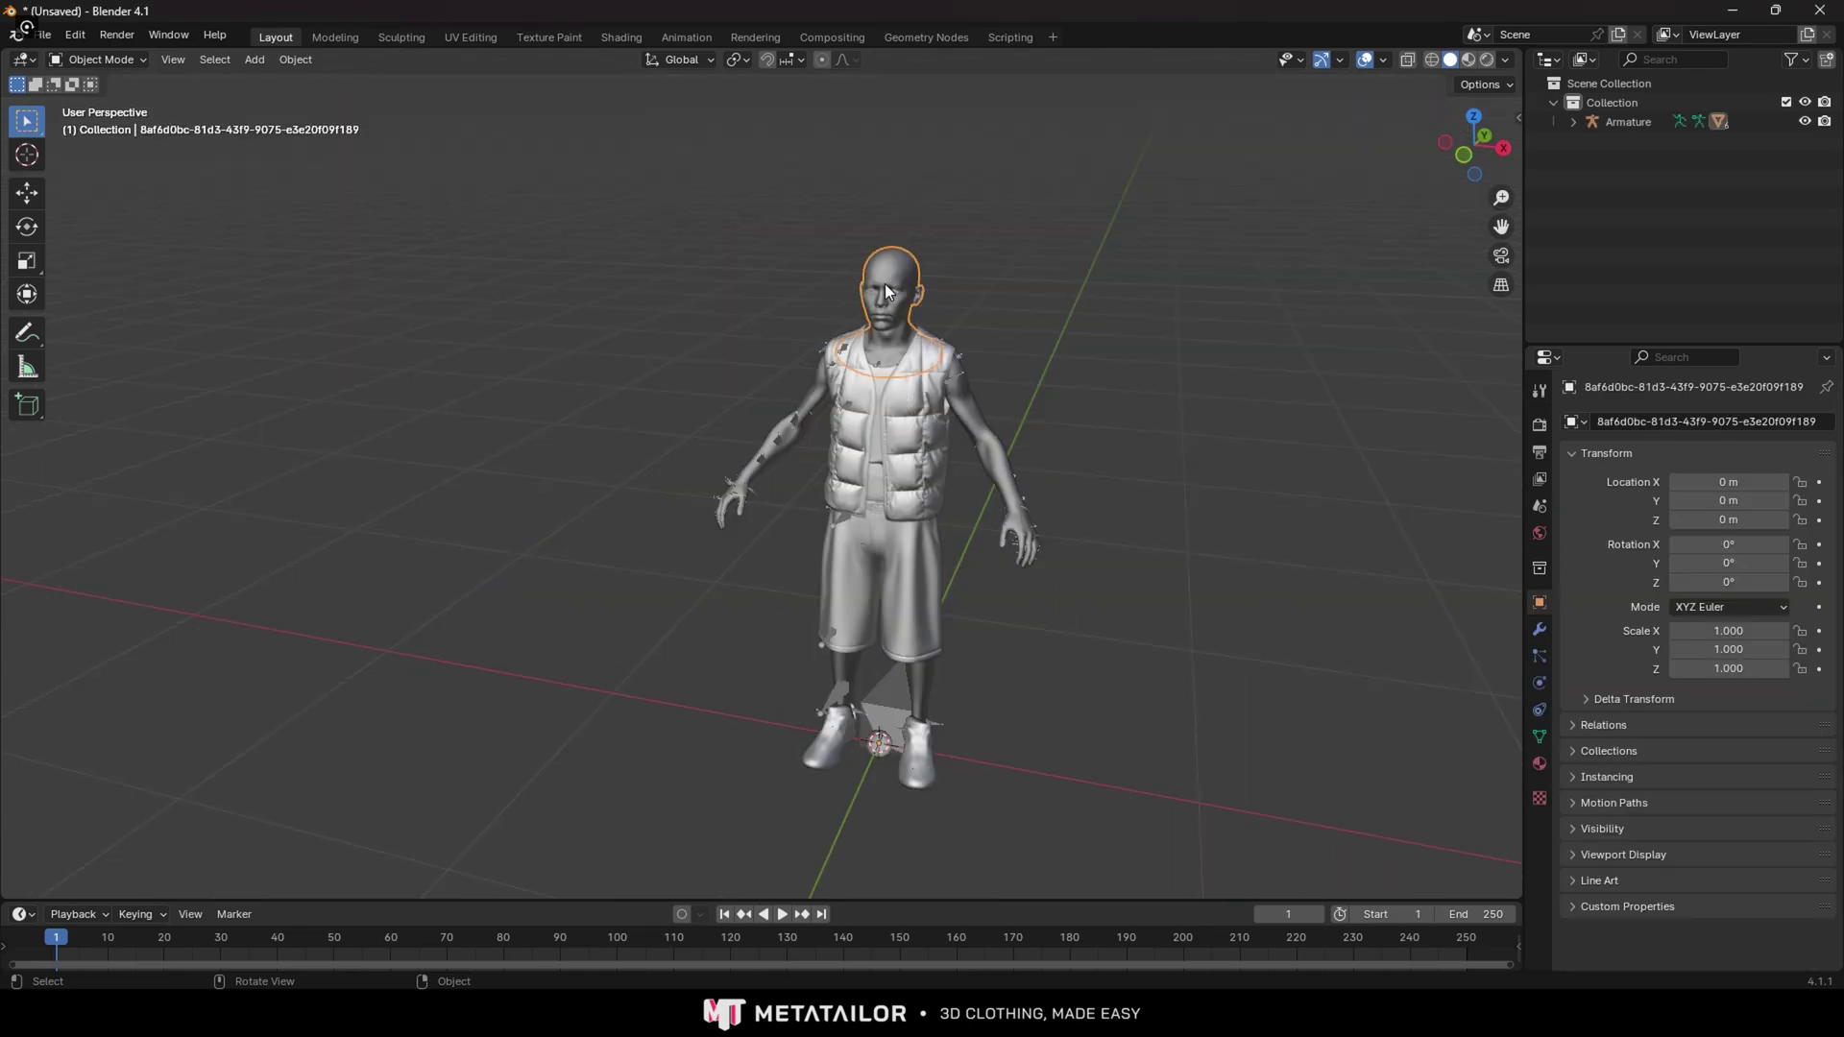
key(Delete)
click(964, 399)
key(Delete)
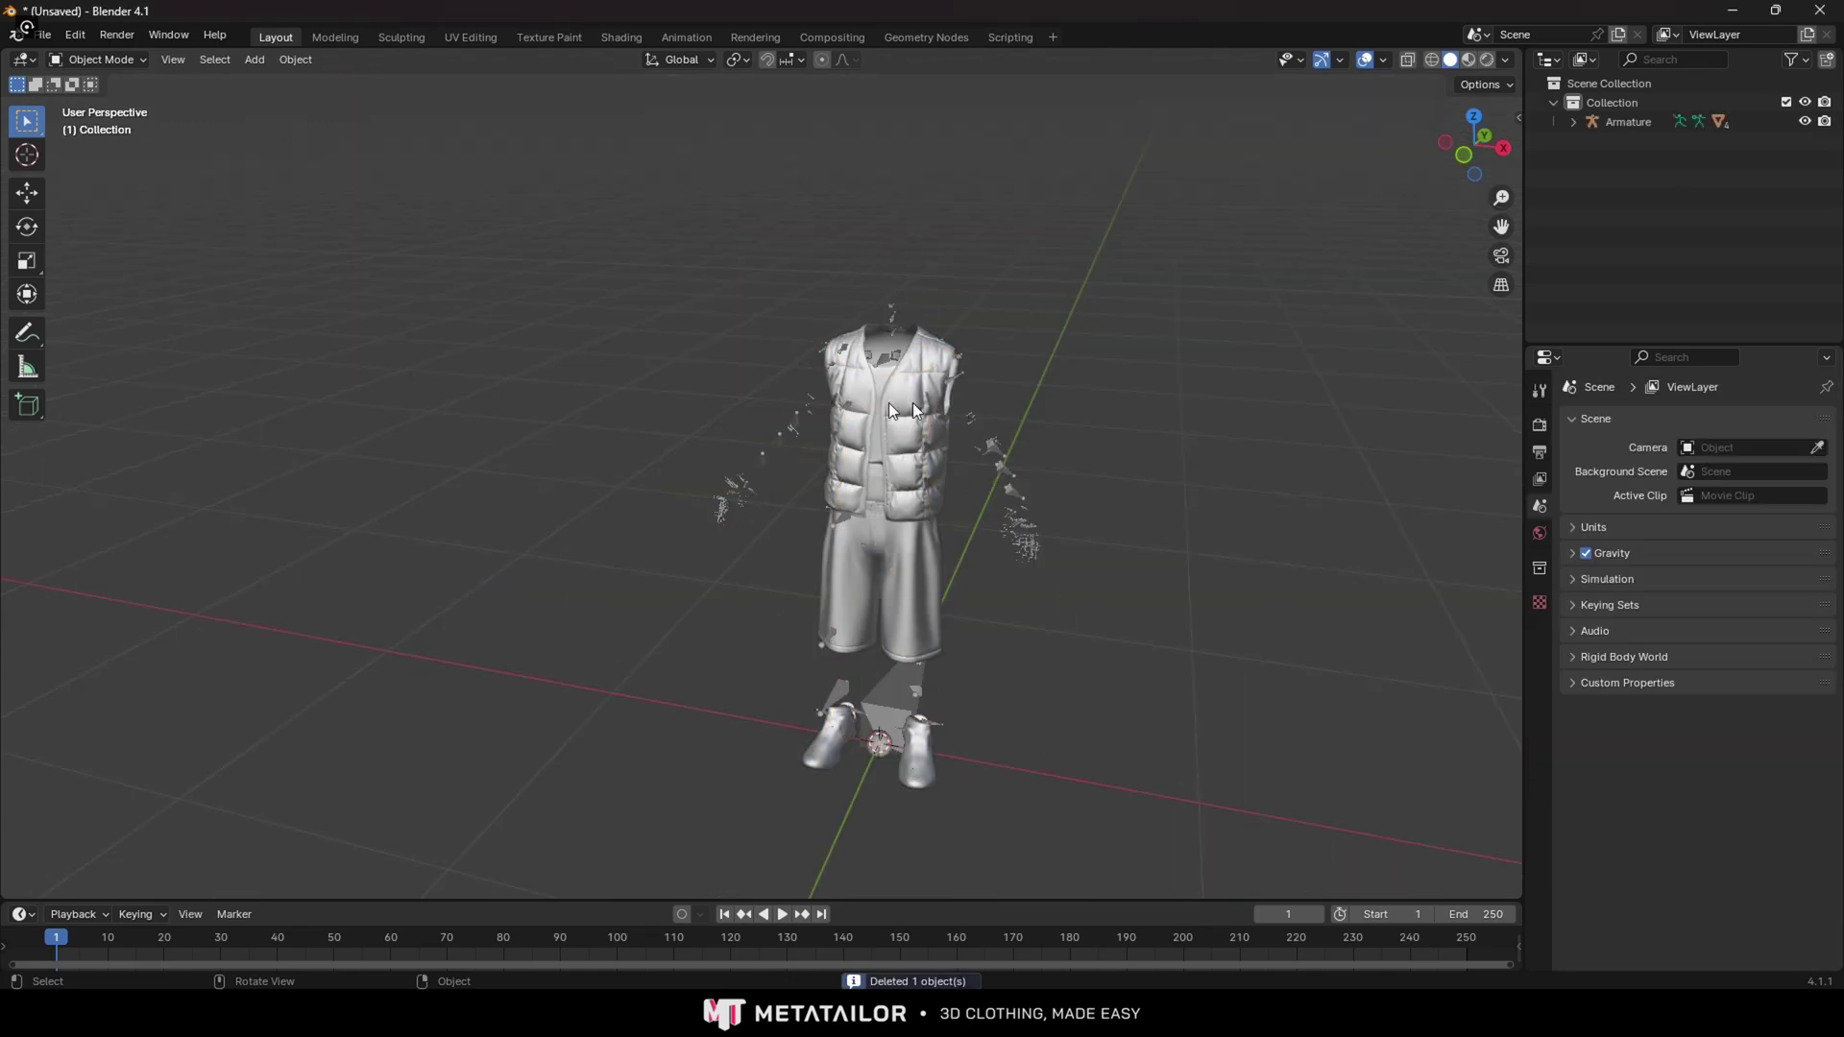
Export the remaining clothes and armature as MT_Combined_done.fbx in the MT_Combined folder and minimise the Blender, folder and Metatailor windows.
click(43, 35)
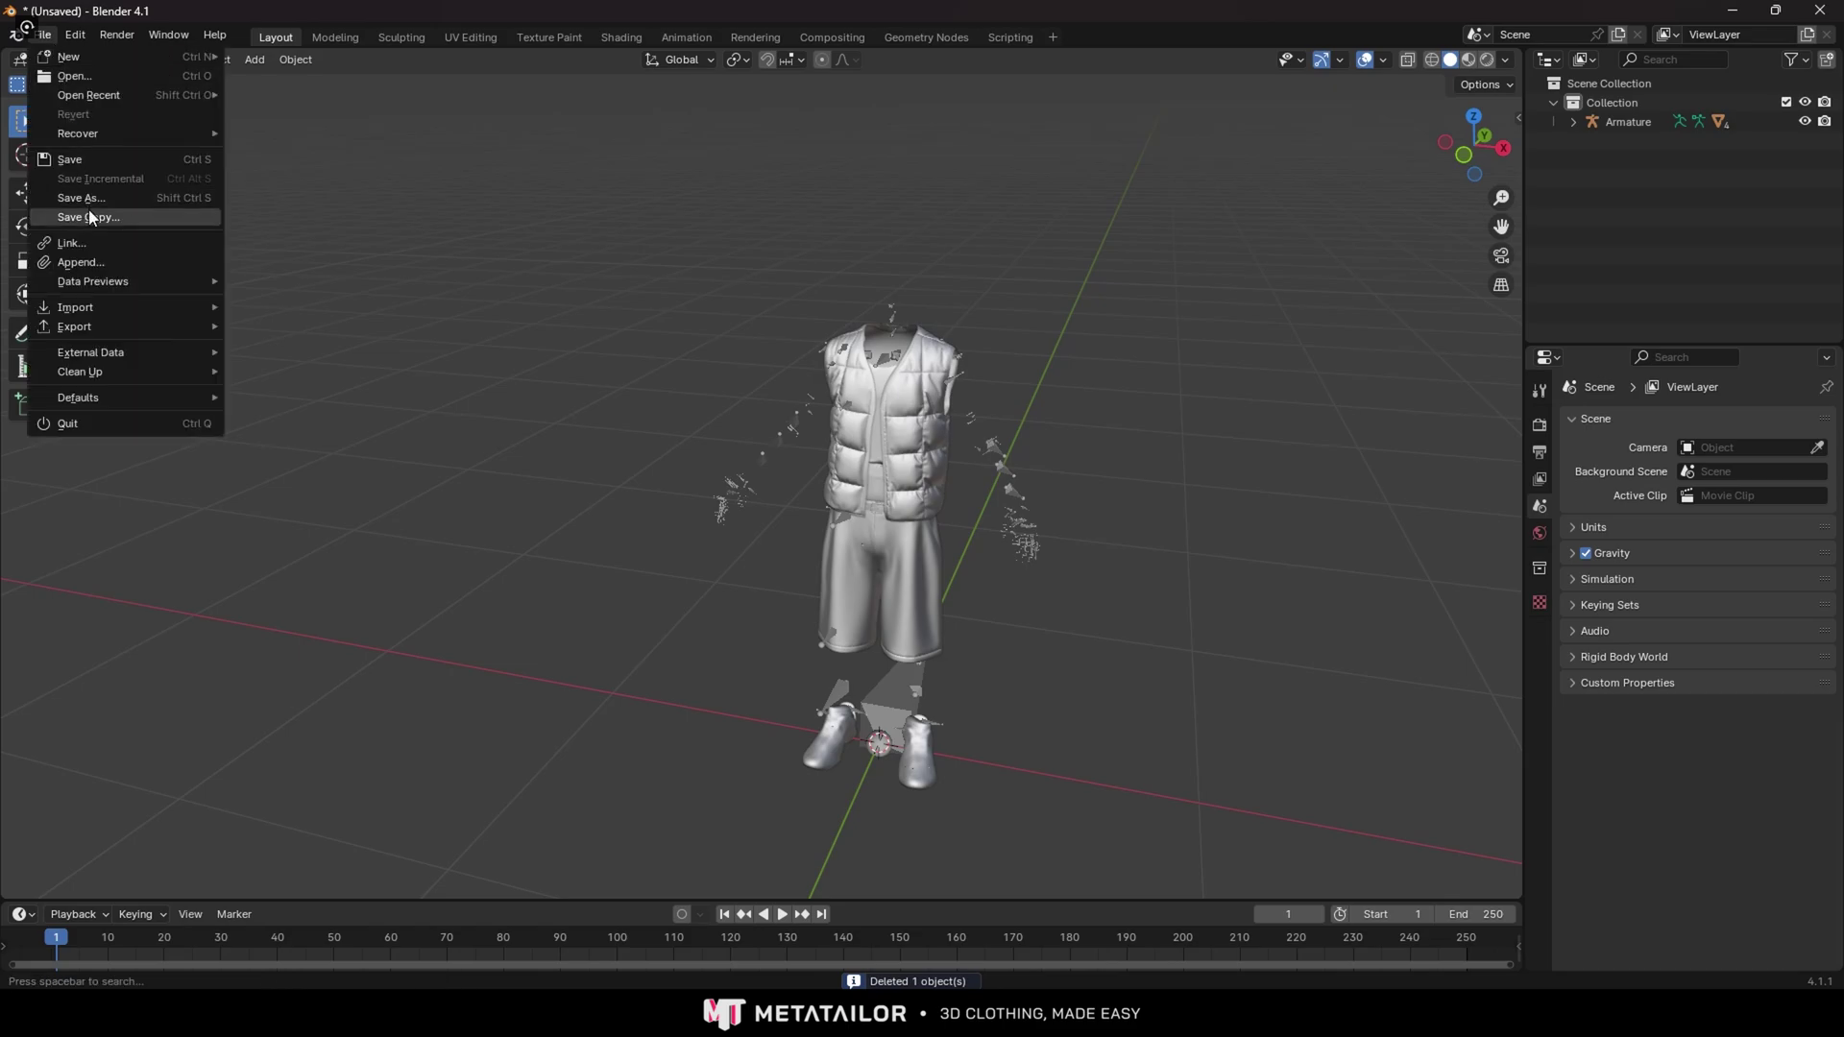
mouse_move(131, 328)
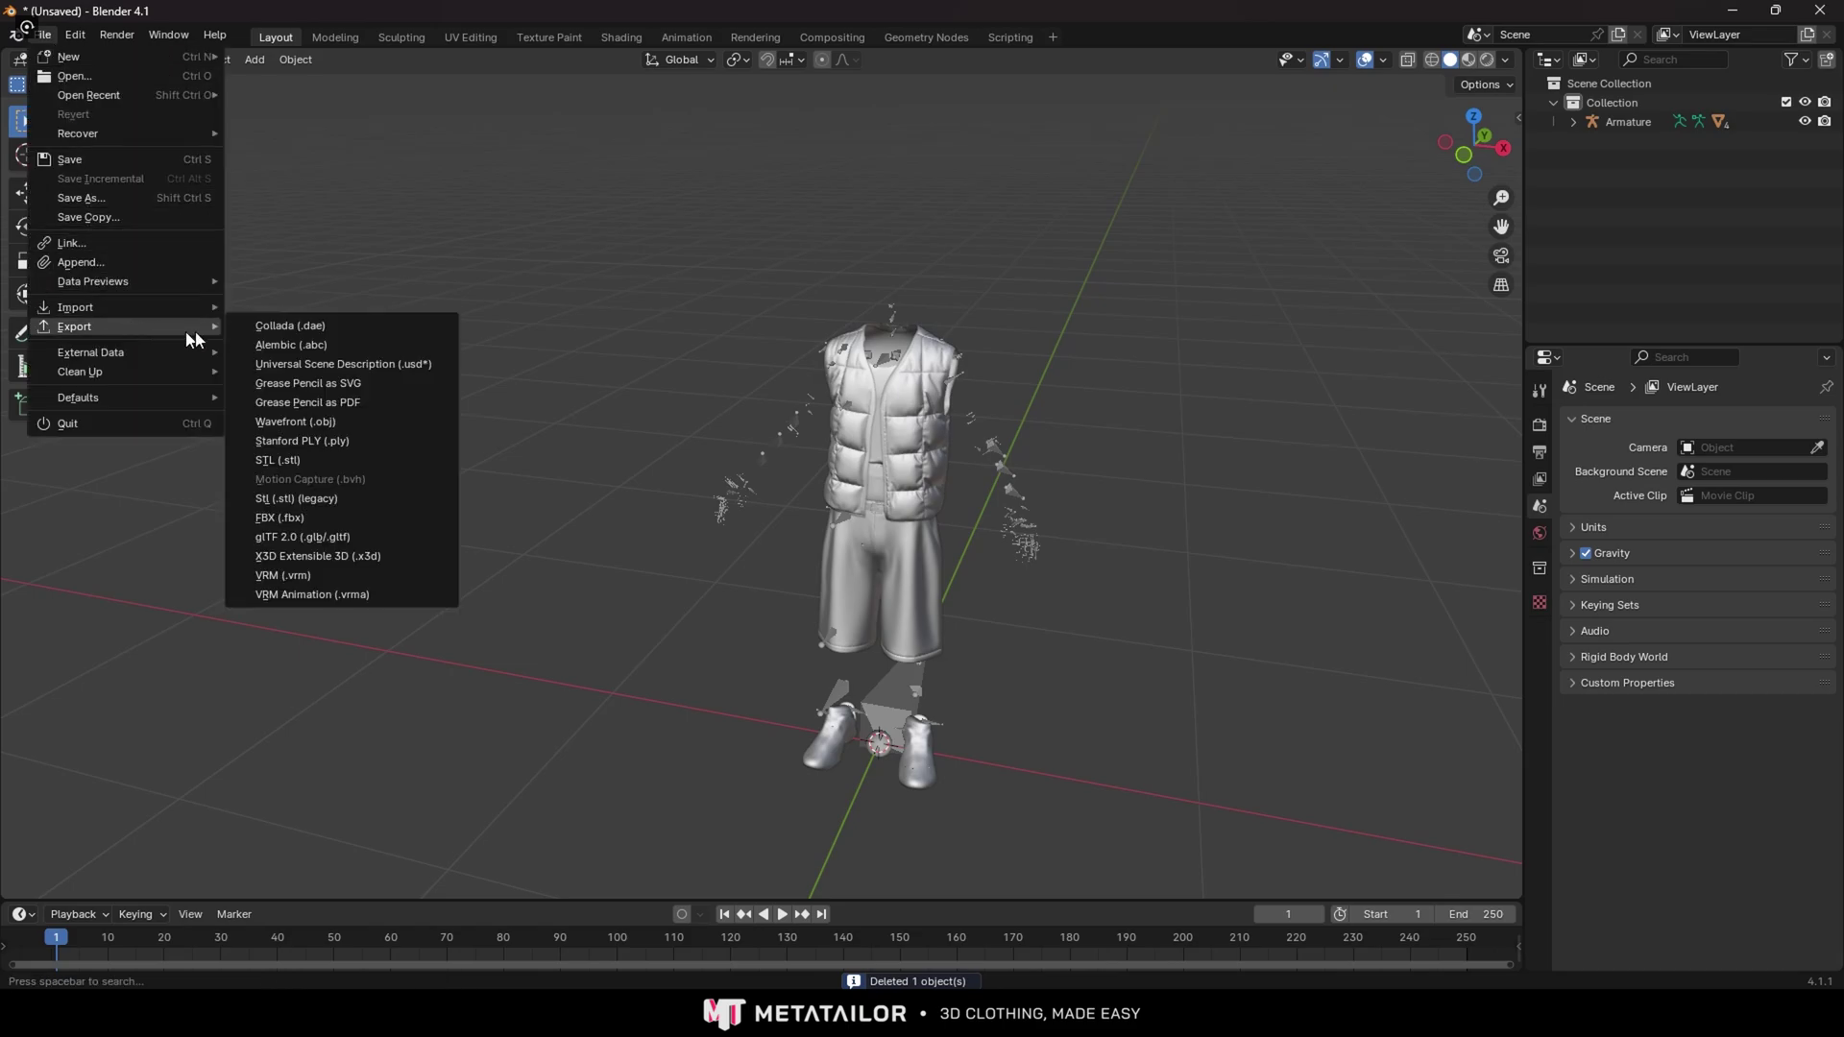
click(313, 509)
click(1239, 727)
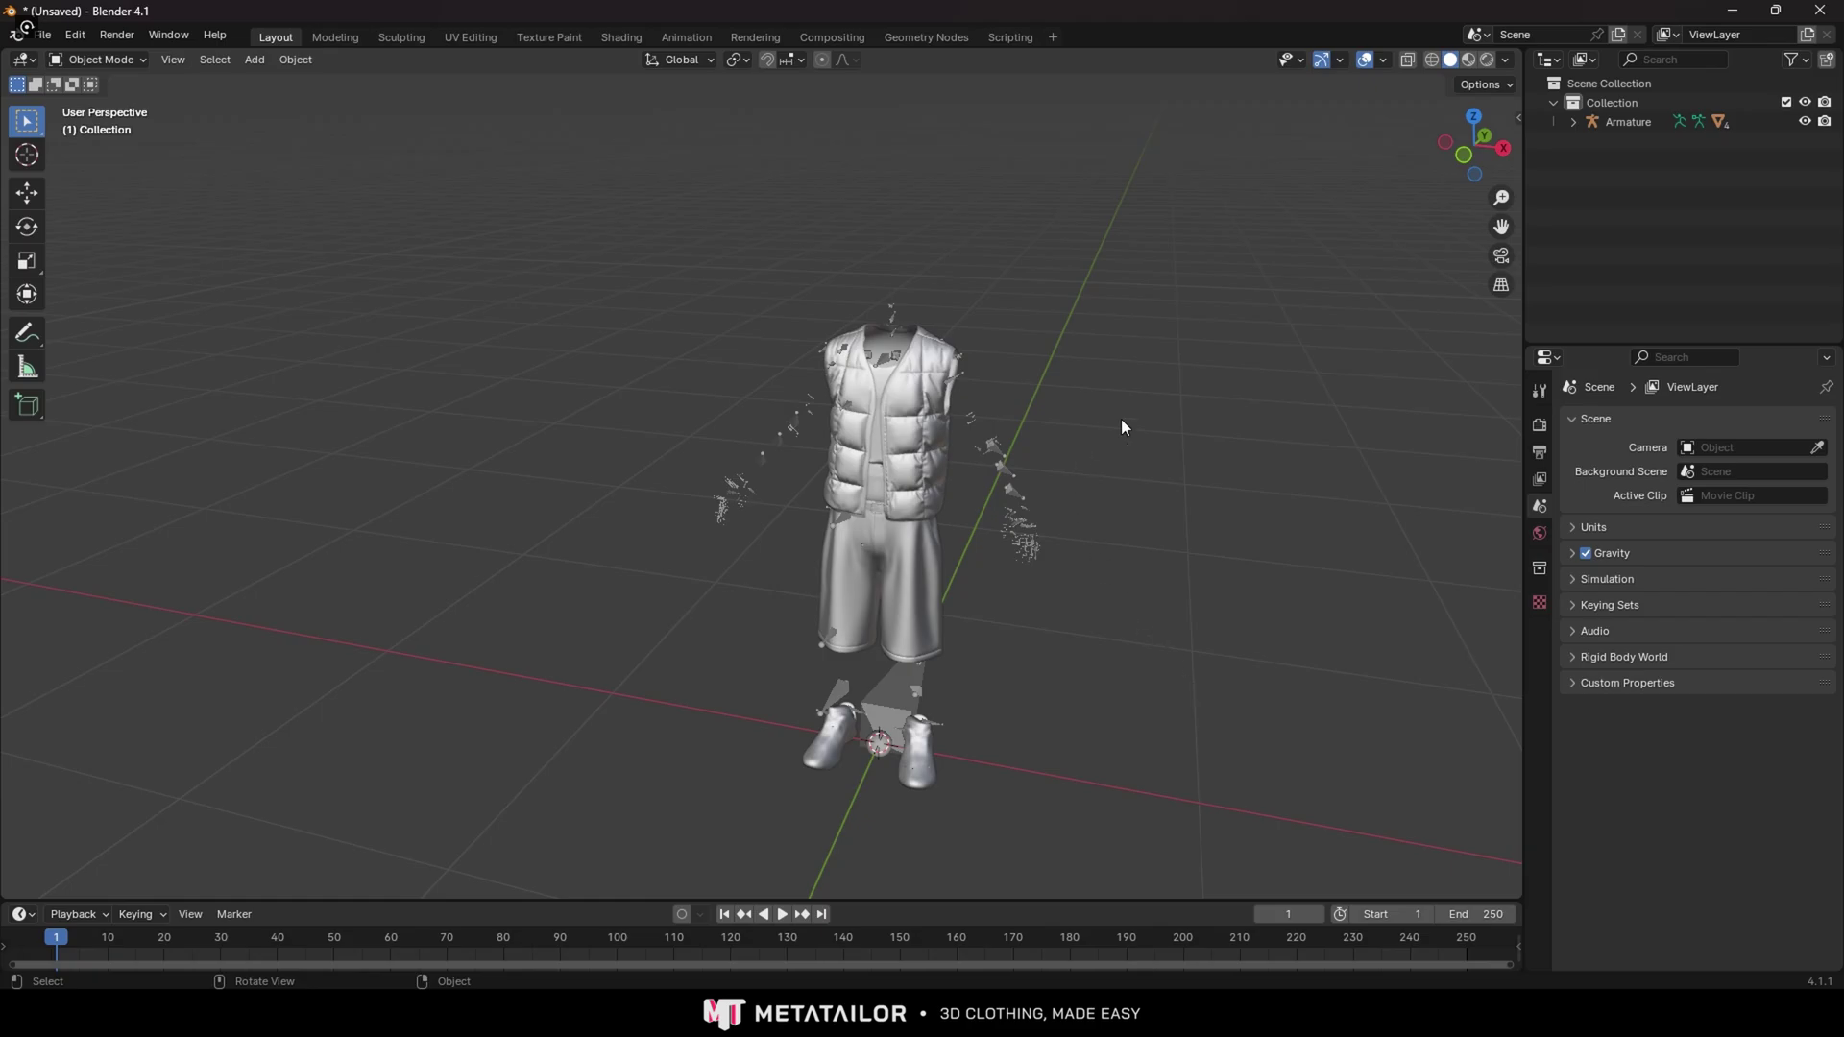
click(1732, 11)
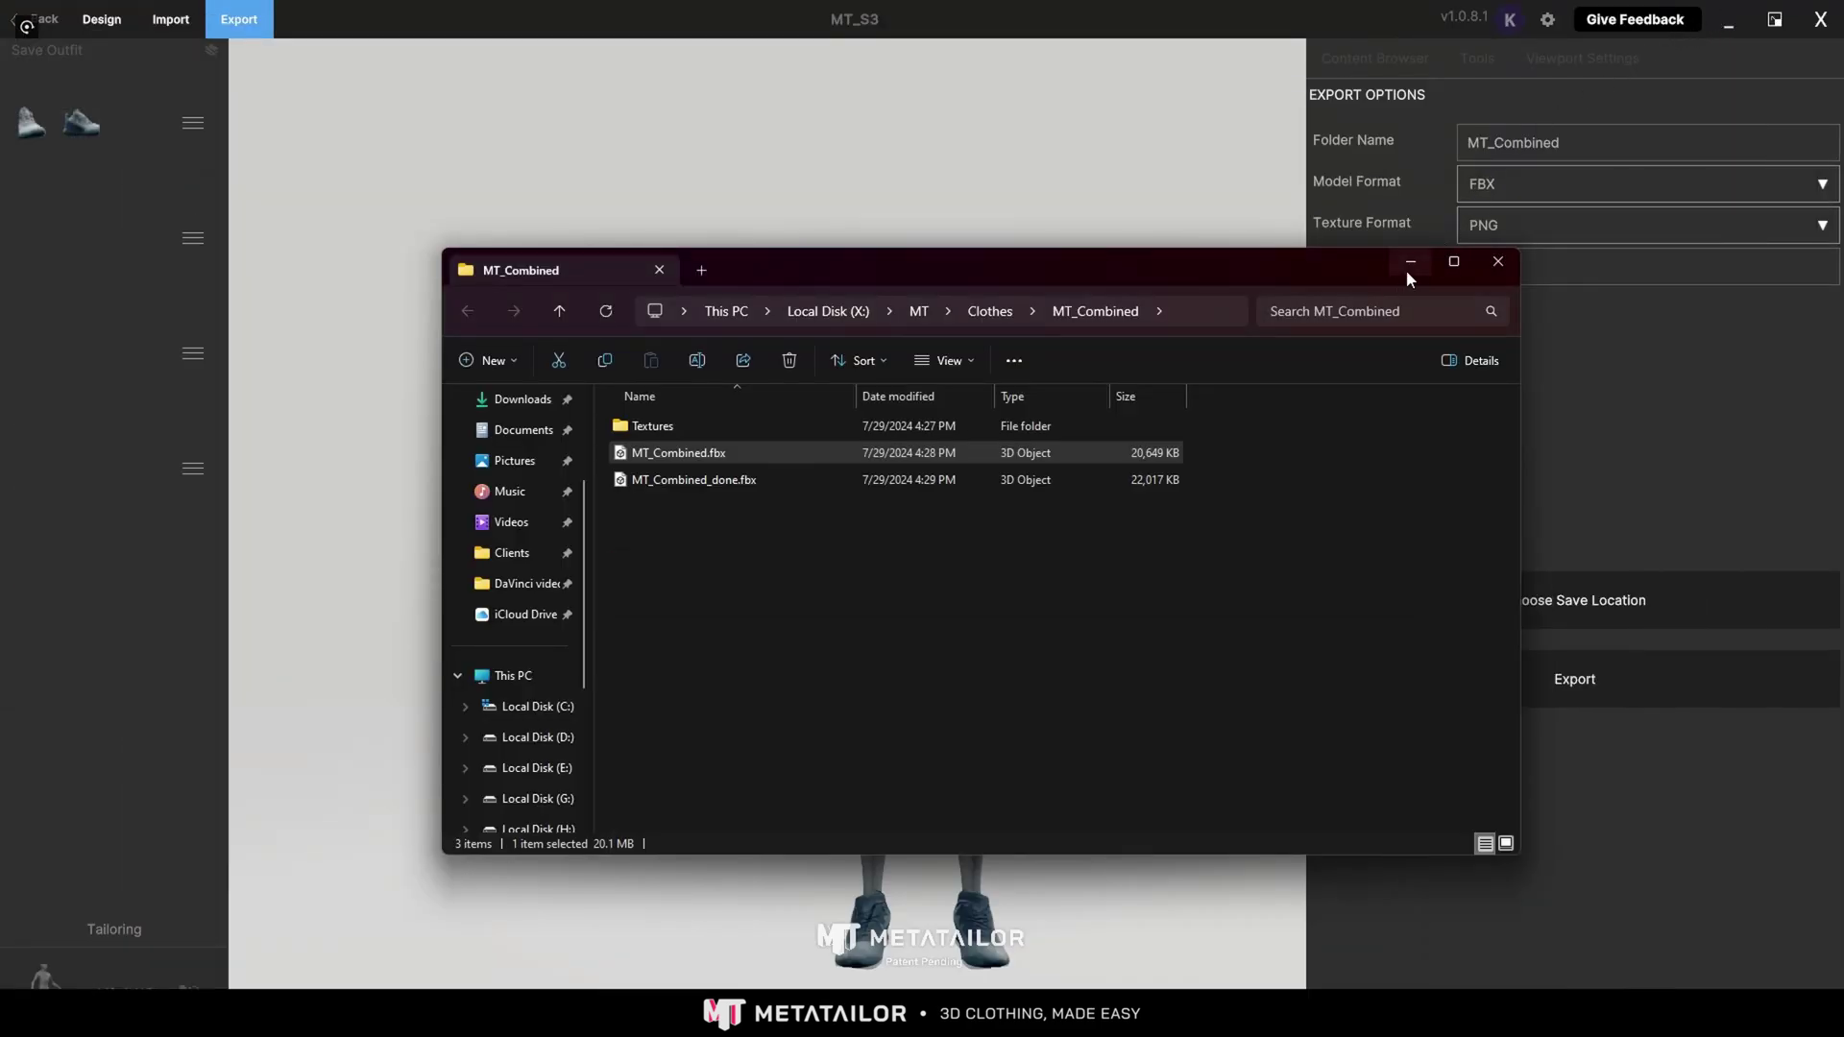
click(1409, 267)
click(1729, 23)
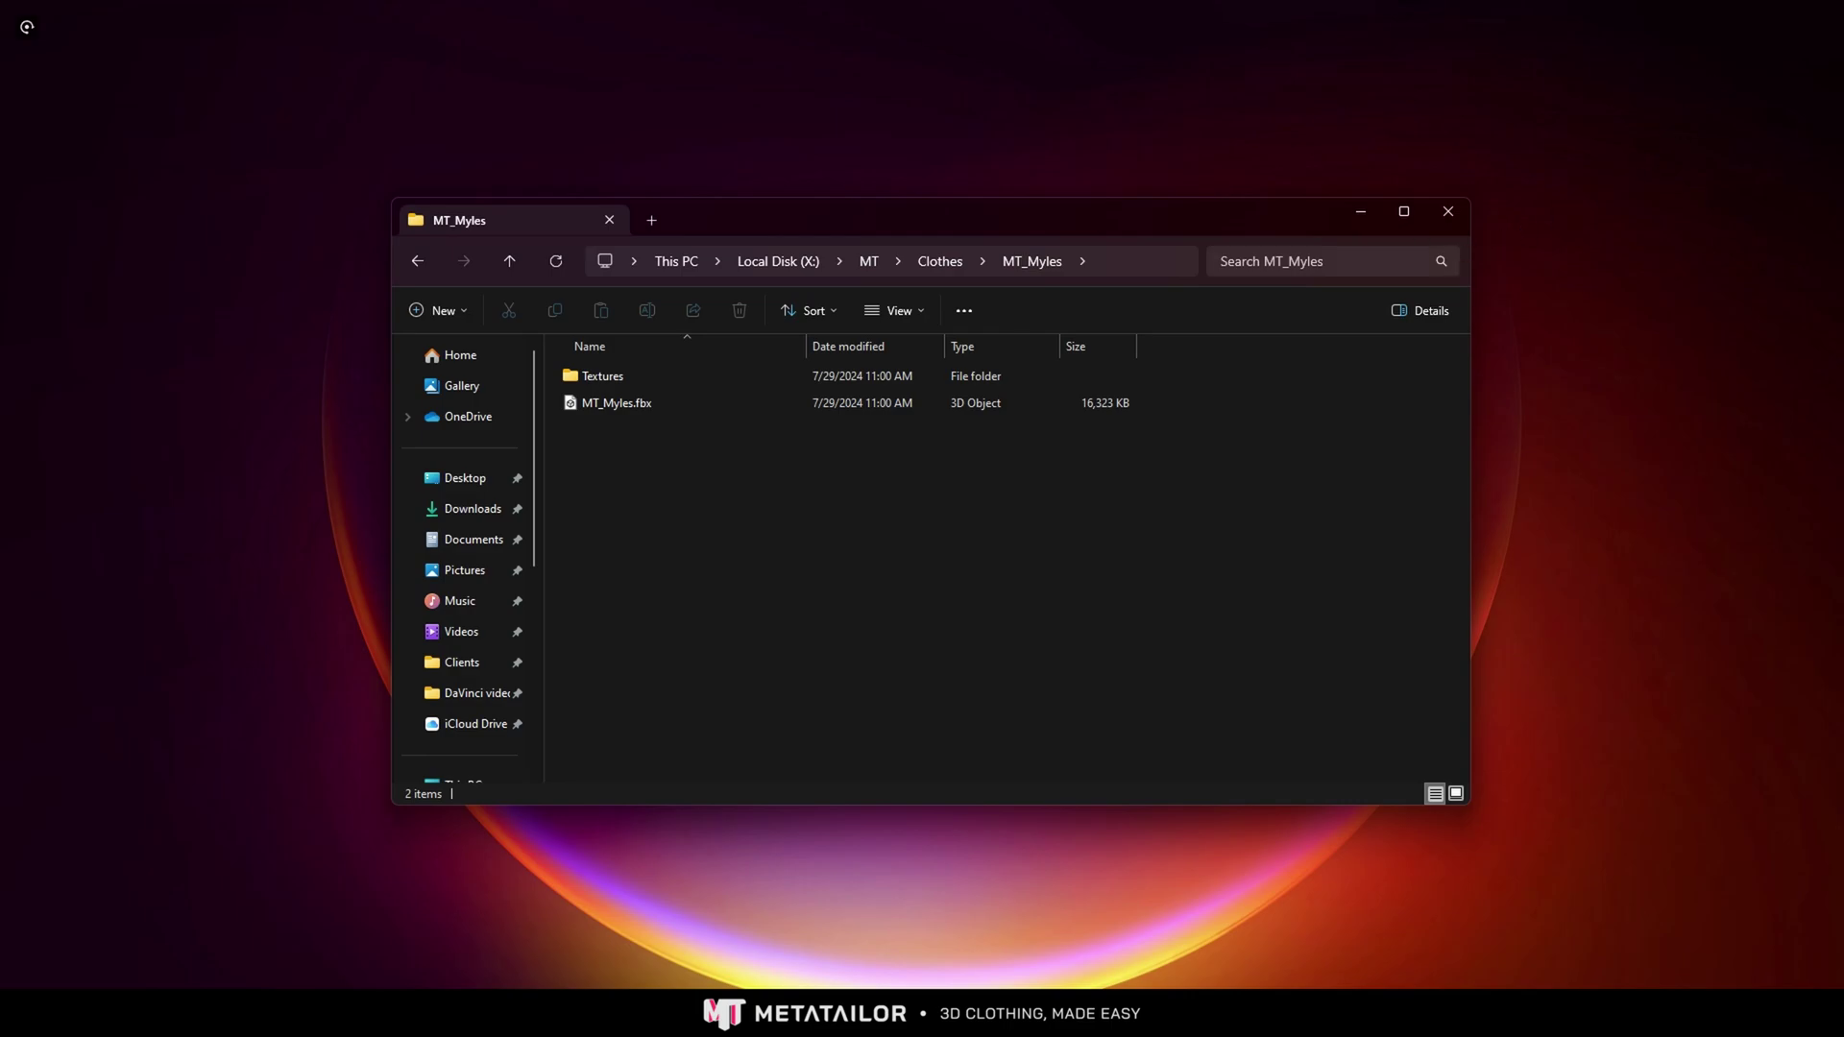